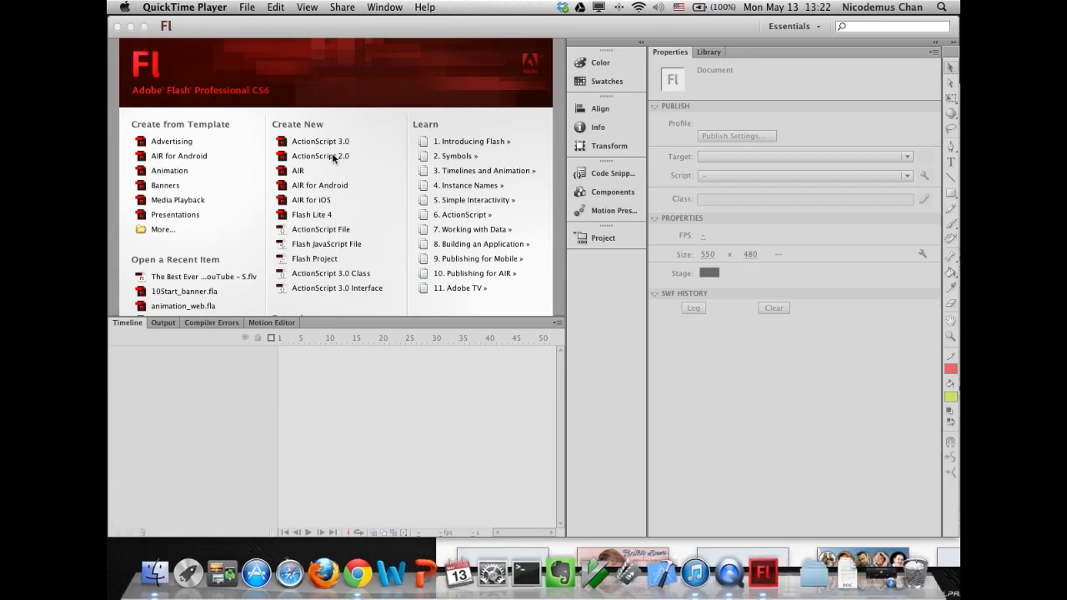
- Open 10Start_banner.fla from the 10Start folder
{"action": "left_click", "coordinate": [155, 575]}
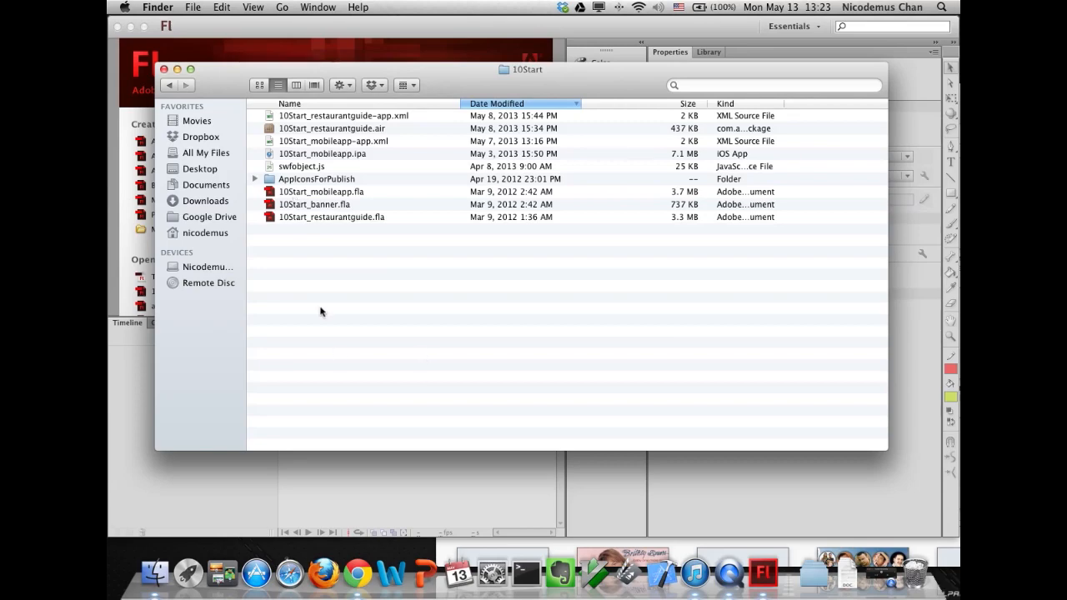
{"action": "left_click_drag", "start_coordinate": [338, 73], "coordinate": [526, 70]}
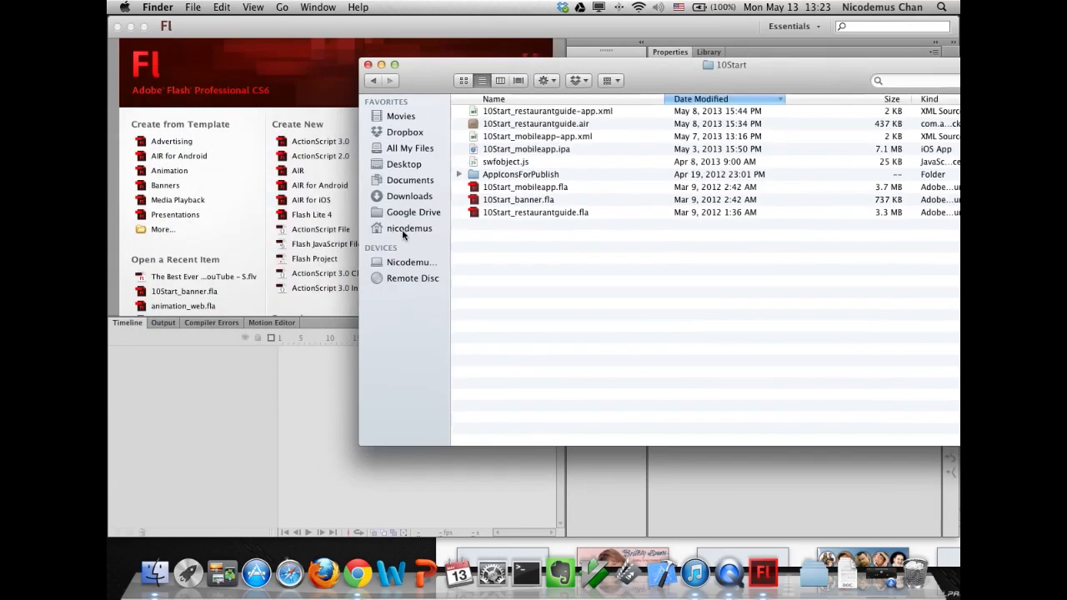
{"action": "double_click", "coordinate": [473, 205]}
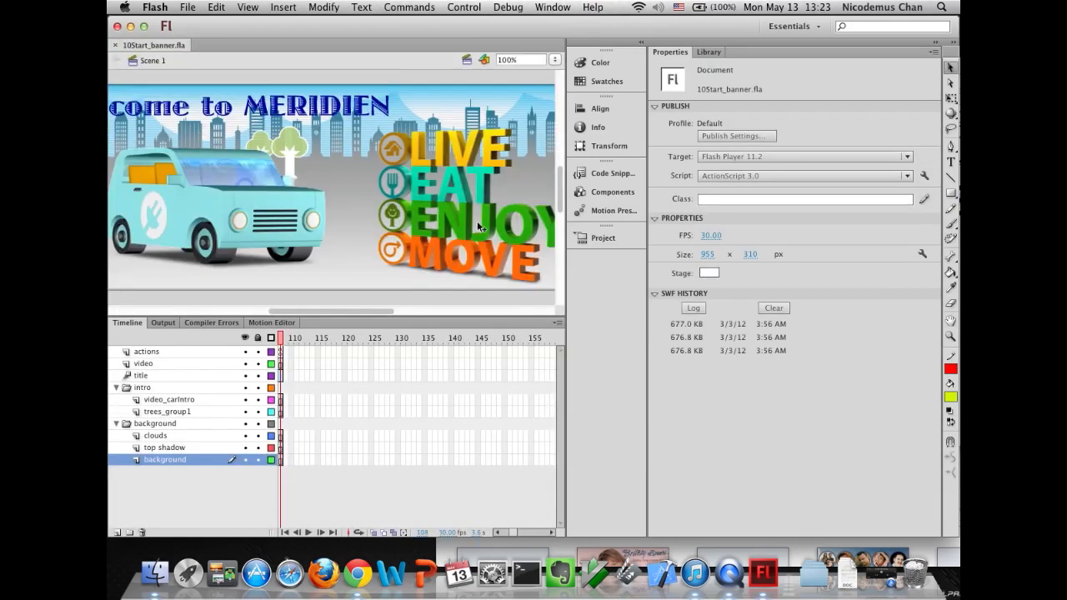
- Open 10Start_restaurantguide.fla from the same folder and fit its whole stage in the window
{"action": "left_click_drag", "start_coordinate": [562, 278], "coordinate": [619, 275]}
{"action": "left_click", "coordinate": [821, 27]}
{"action": "left_click", "coordinate": [154, 573]}
{"action": "double_click", "coordinate": [473, 214]}
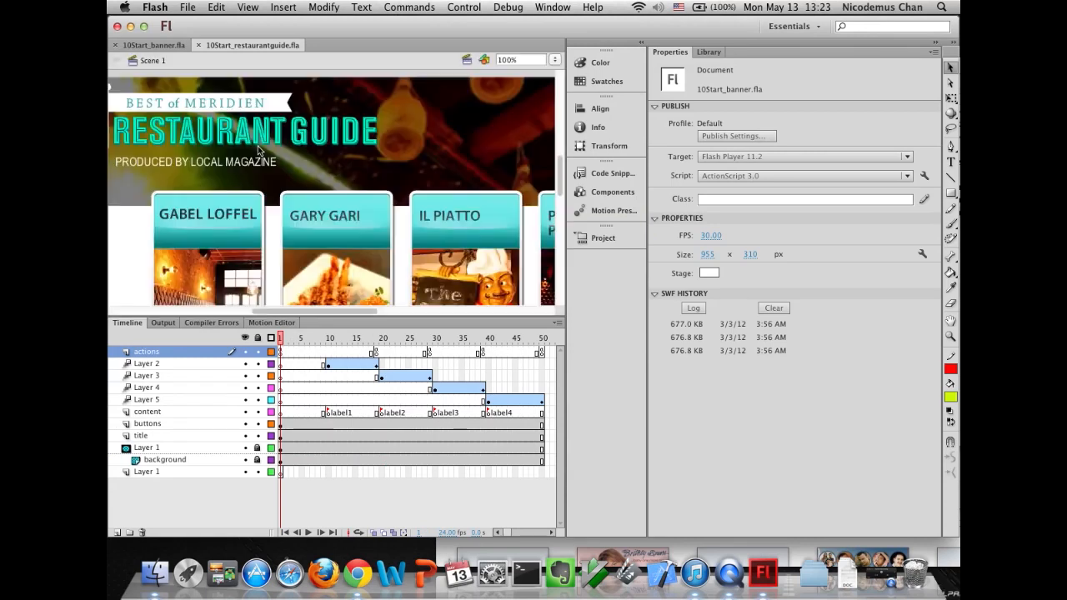
{"action": "left_click", "coordinate": [554, 59]}
{"action": "left_click", "coordinate": [556, 35]}
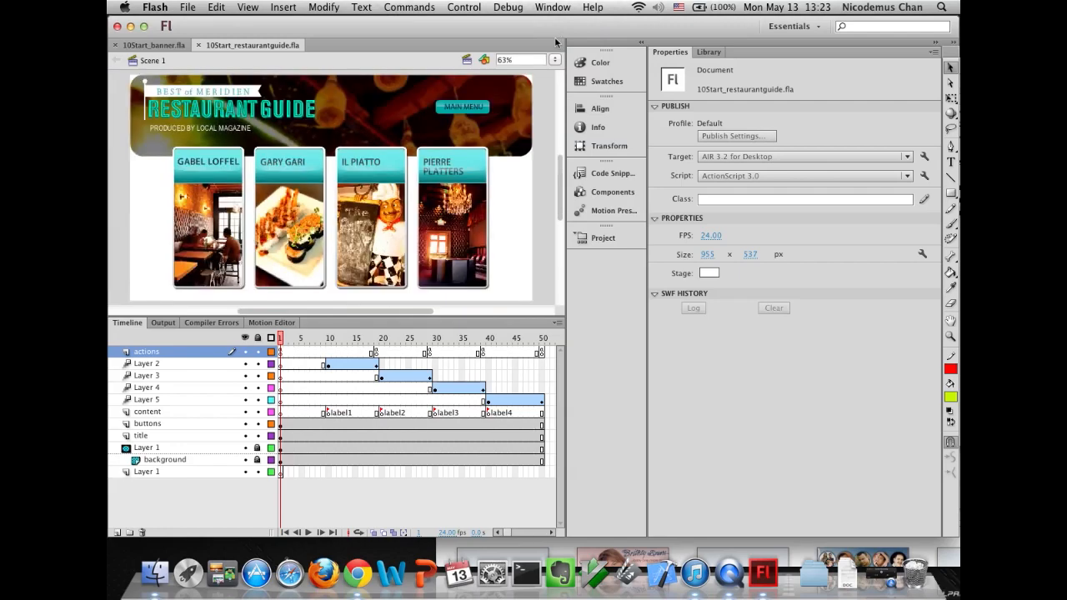
- Open 10Start_mobileapp.fla from the 10Start folder and fit its whole stage in the window
{"action": "left_click", "coordinate": [184, 9]}
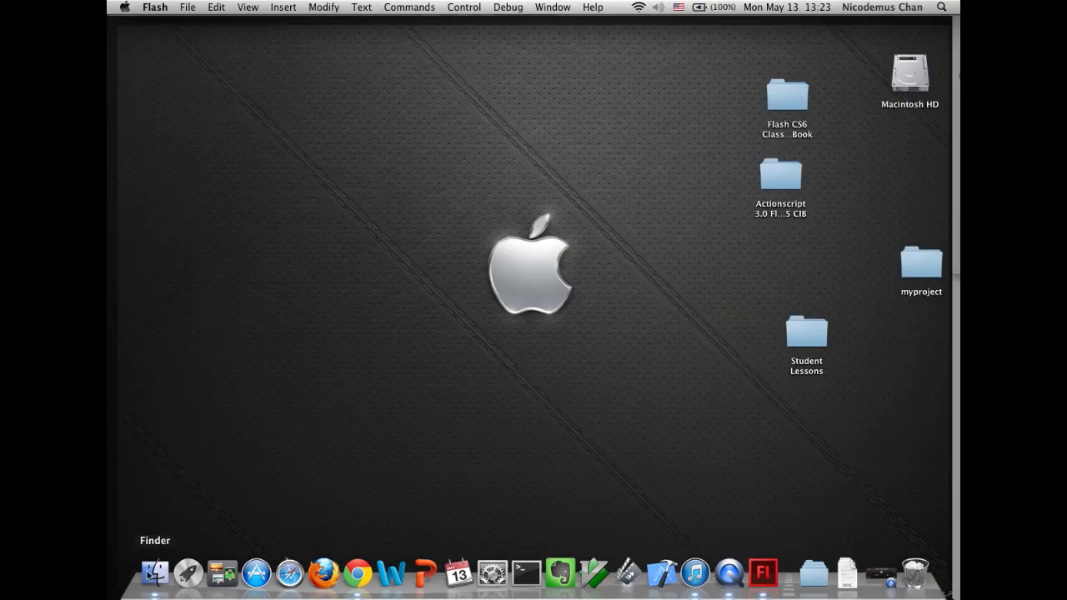
{"action": "left_click", "coordinate": [154, 573]}
{"action": "double_click", "coordinate": [477, 188]}
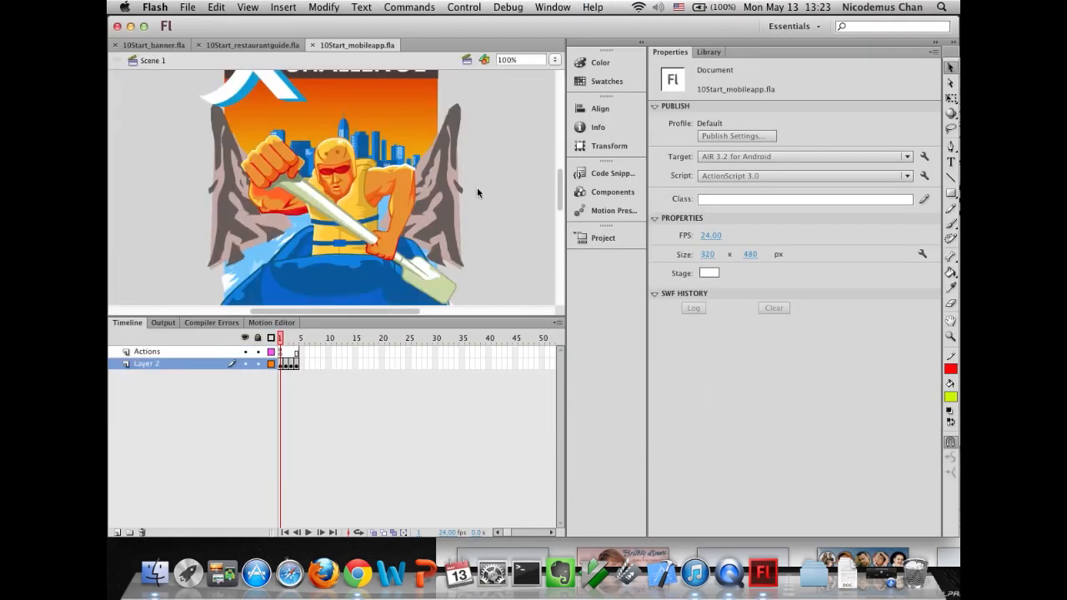
{"action": "left_click", "coordinate": [554, 59]}
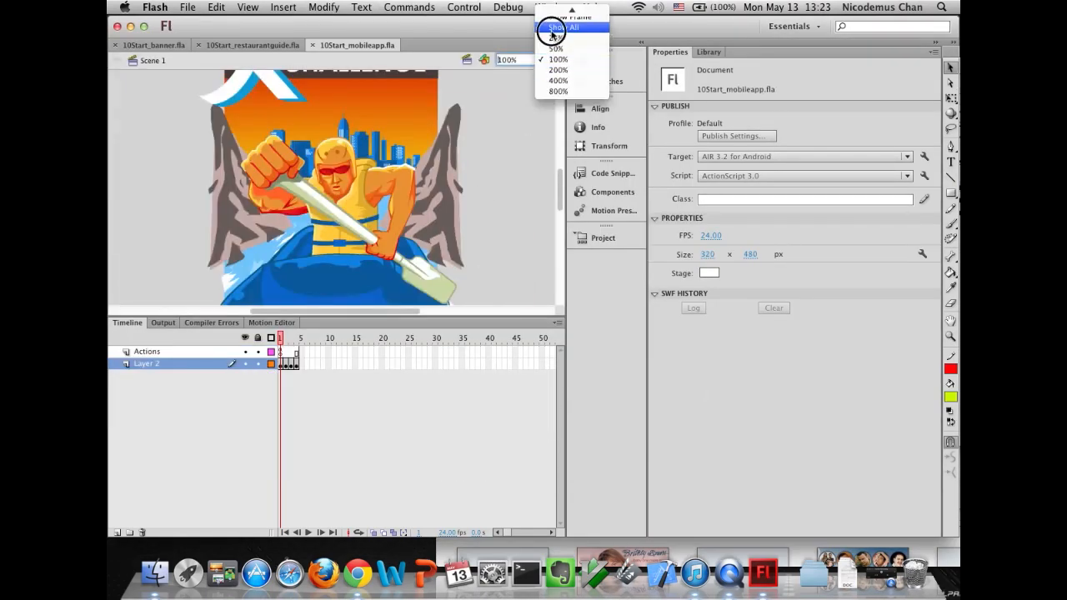
{"action": "left_click", "coordinate": [553, 38]}
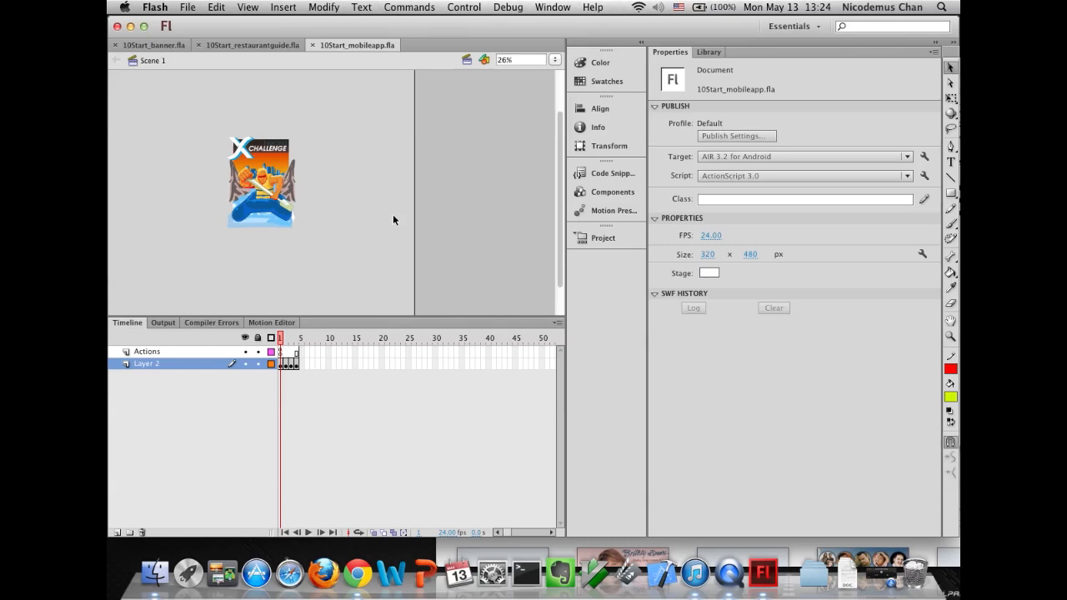
- Fit the banner document's stage in the window and review its publish target options
{"action": "left_click", "coordinate": [152, 45]}
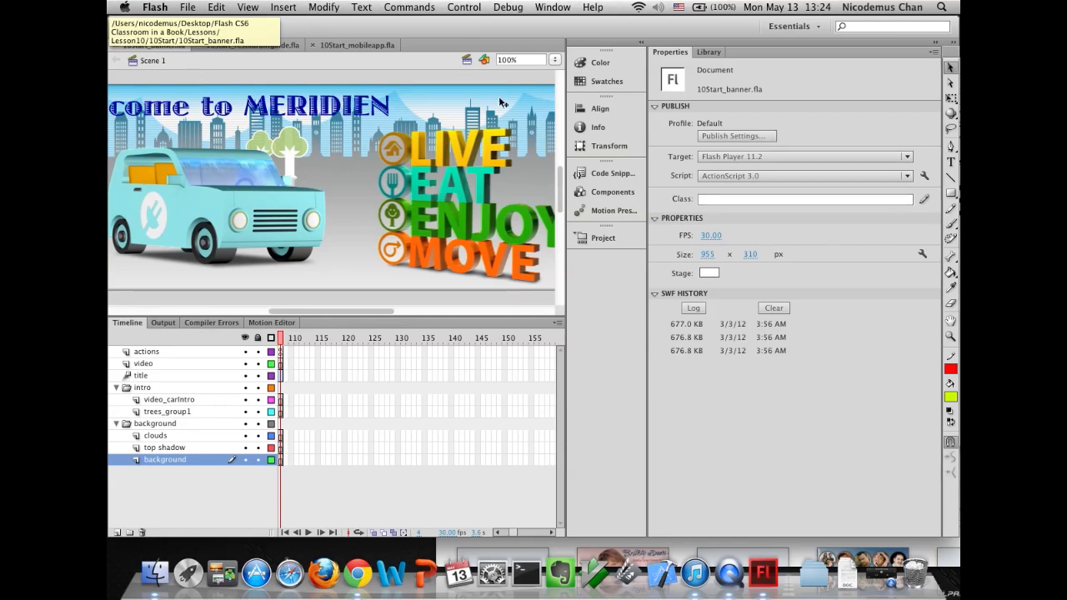
{"action": "left_click", "coordinate": [554, 59]}
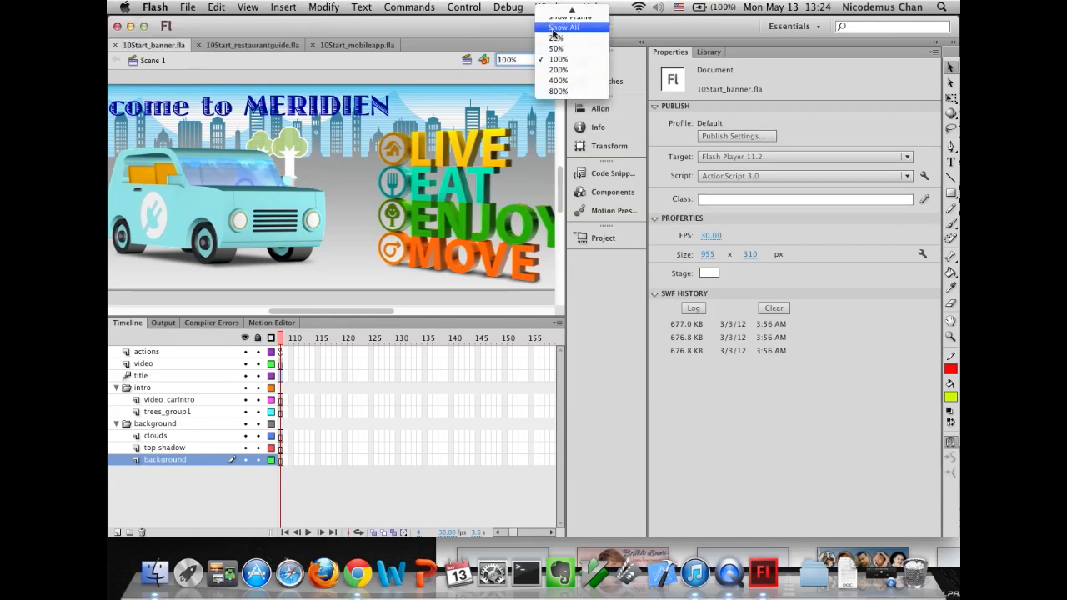
{"action": "left_click", "coordinate": [563, 27]}
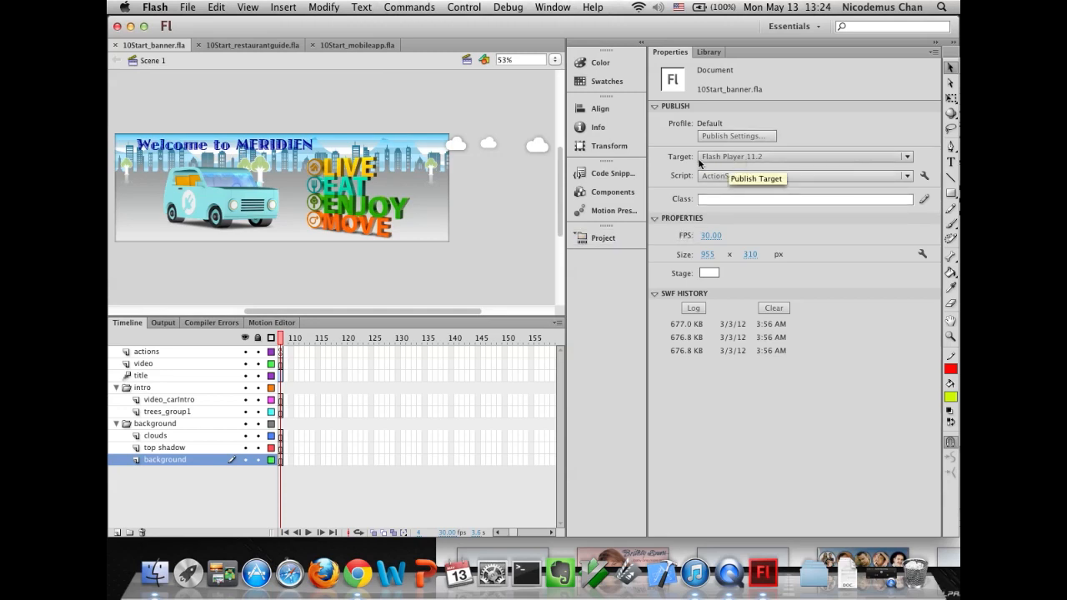
{"action": "left_click", "coordinate": [907, 157]}
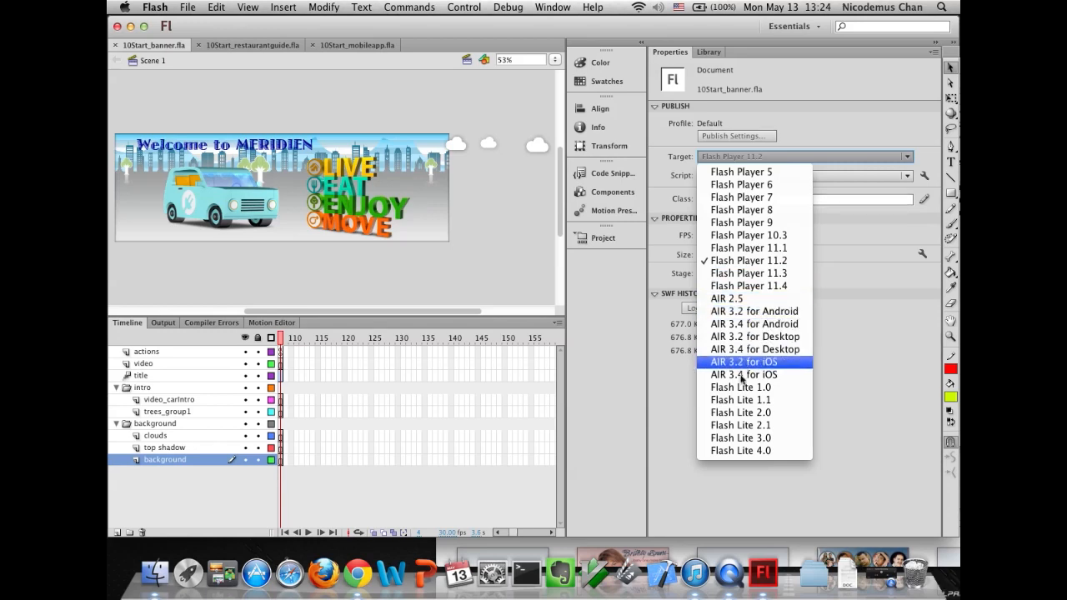
{"action": "left_click", "coordinate": [827, 125]}
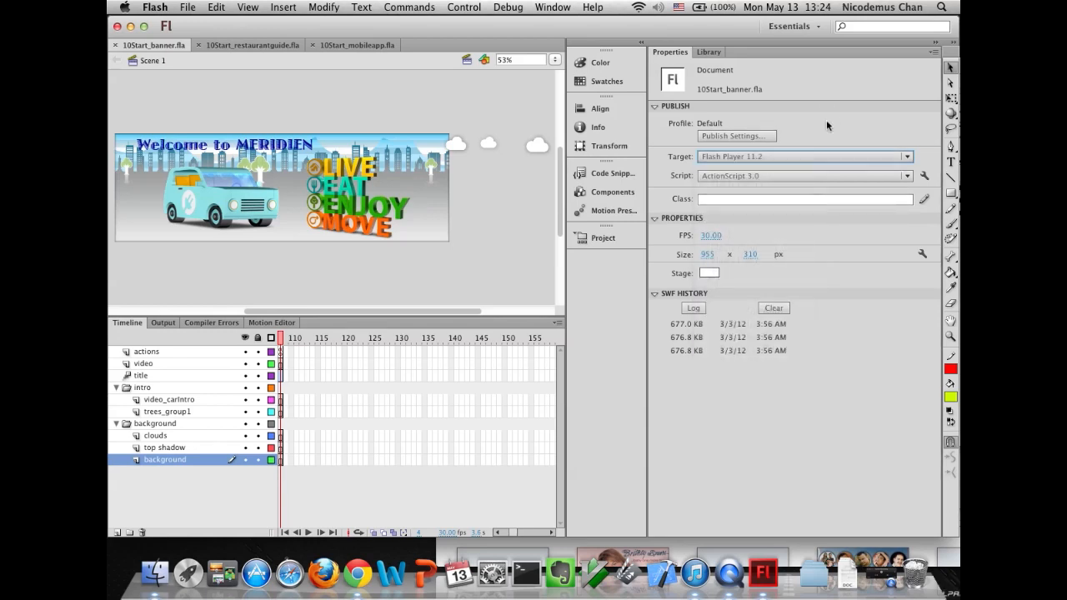
- Review the publish target options of the restaurant guide and mobile app documents
{"action": "left_click", "coordinate": [221, 46]}
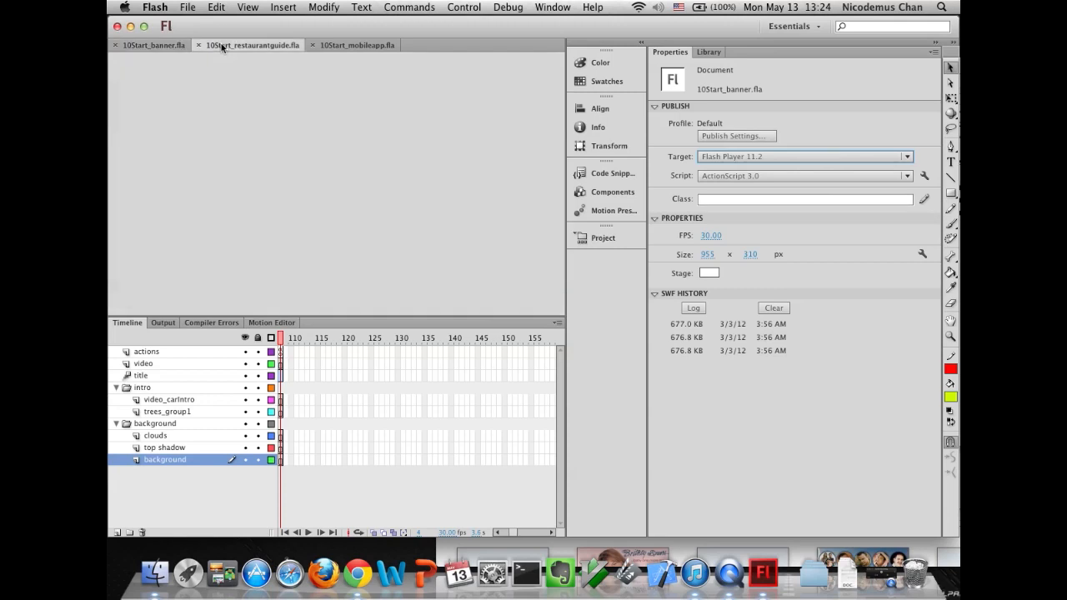
{"action": "left_click", "coordinate": [712, 158]}
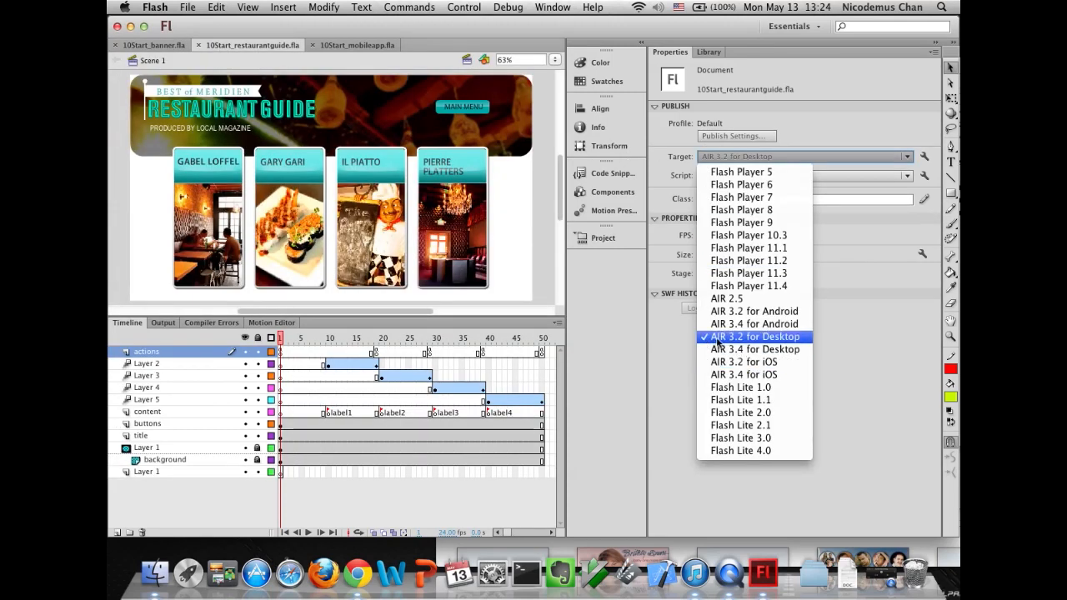
{"action": "left_click", "coordinate": [793, 155]}
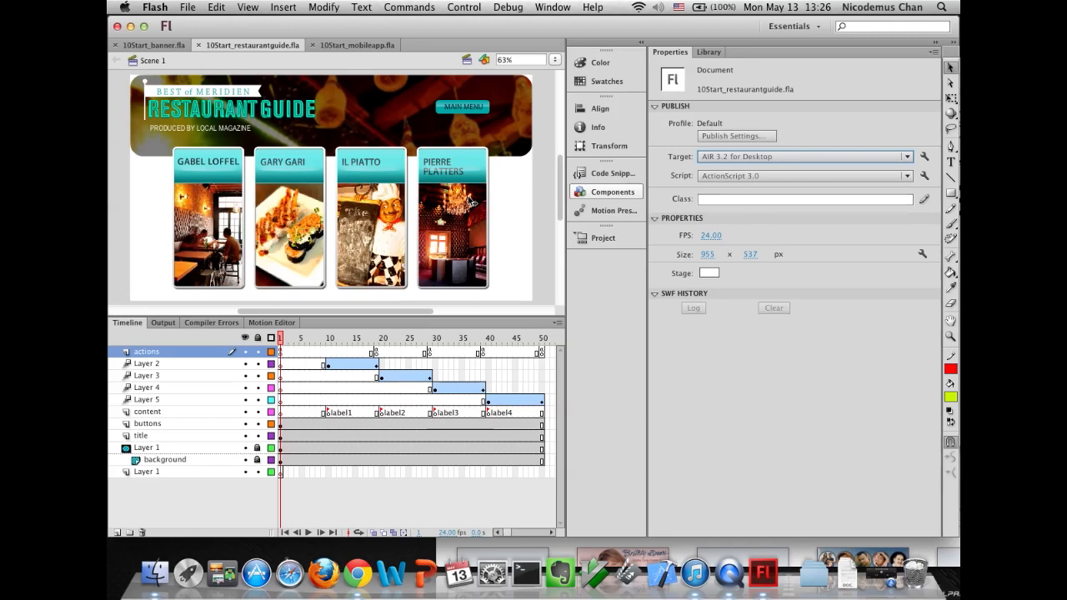
{"action": "left_click", "coordinate": [350, 48]}
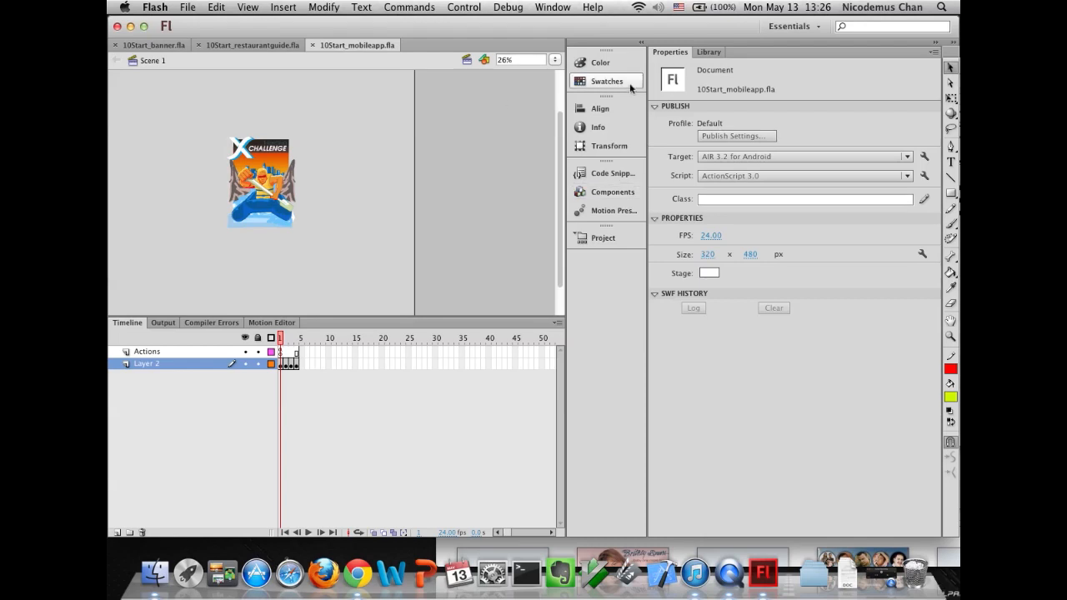
{"action": "left_click", "coordinate": [710, 157]}
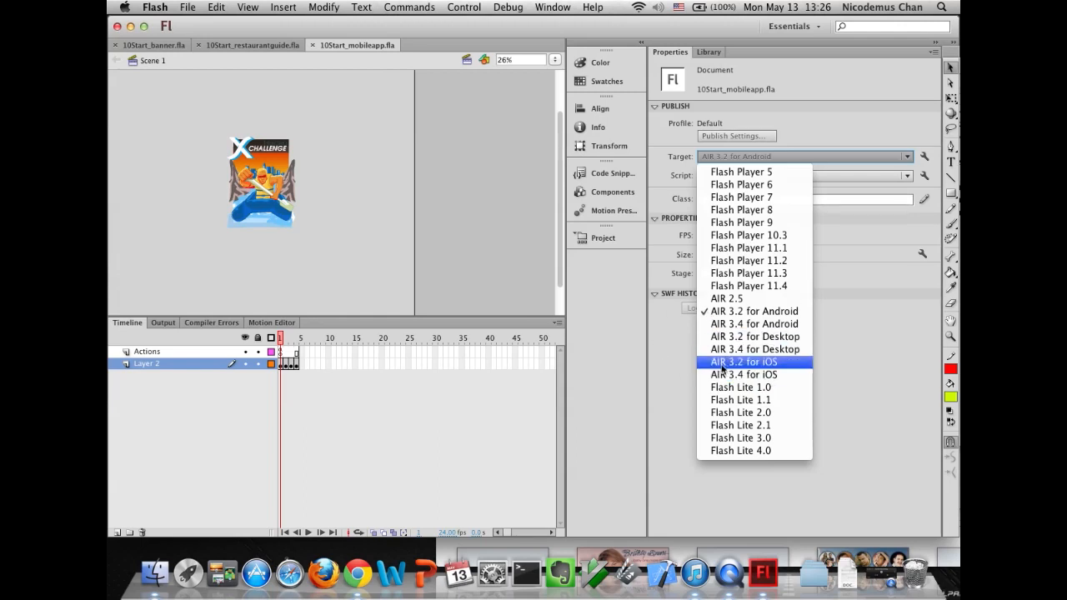
{"action": "left_click", "coordinate": [821, 107]}
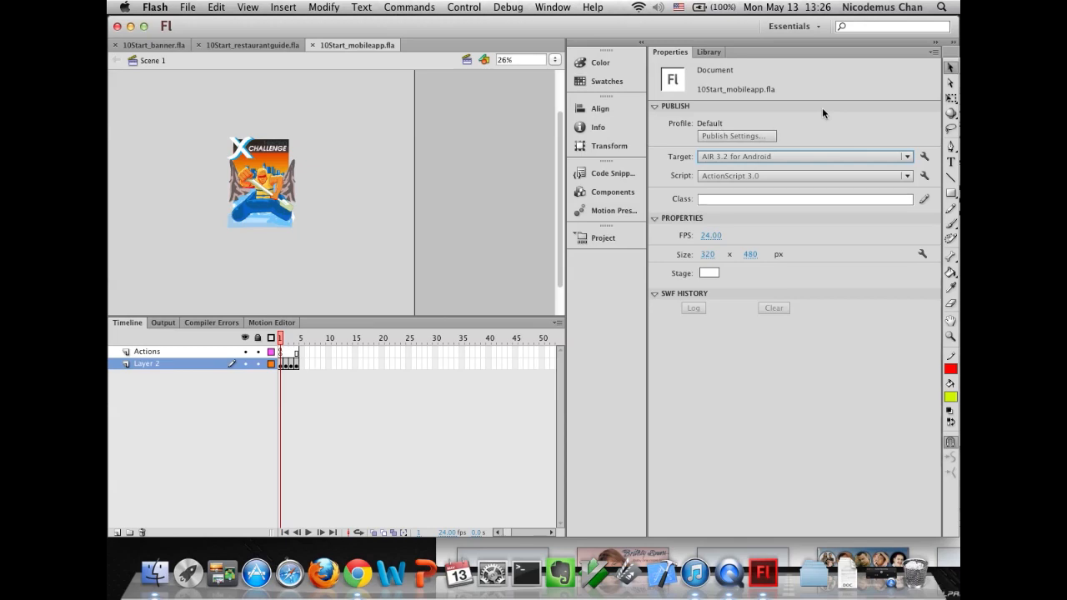
- Test the banner movie in Flash Professional, then close the test window
{"action": "left_click", "coordinate": [153, 44]}
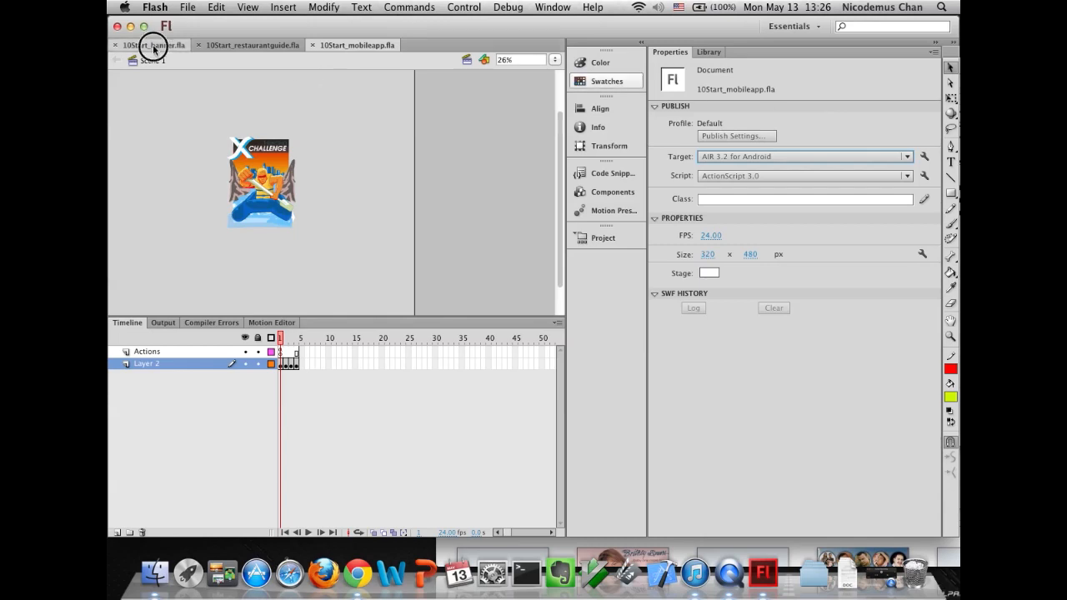
{"action": "left_click", "coordinate": [463, 7]}
{"action": "mouse_move", "coordinate": [542, 102]}
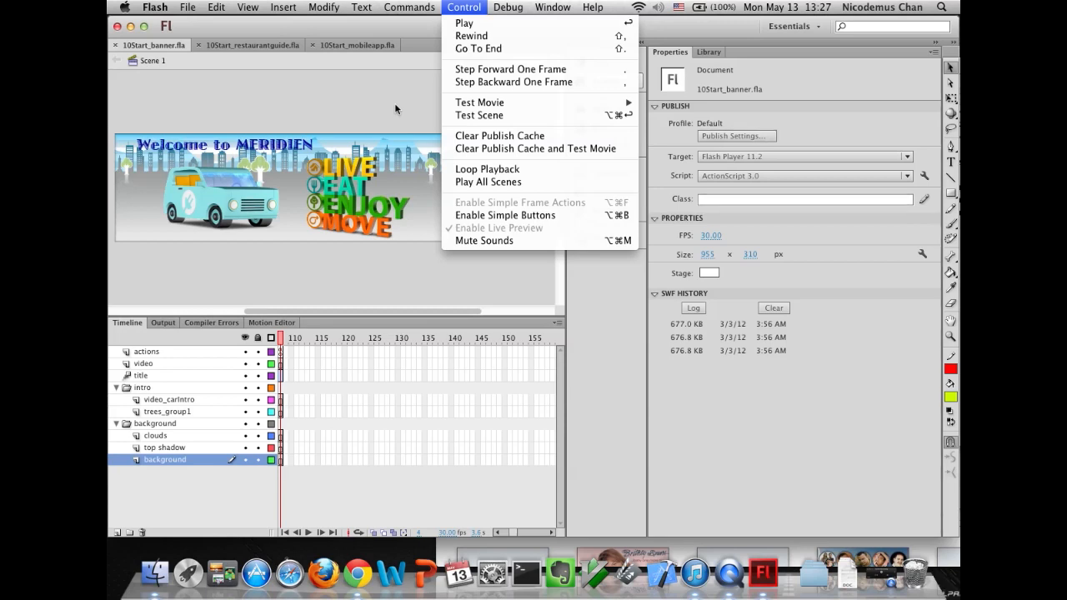
{"action": "left_click", "coordinate": [371, 107]}
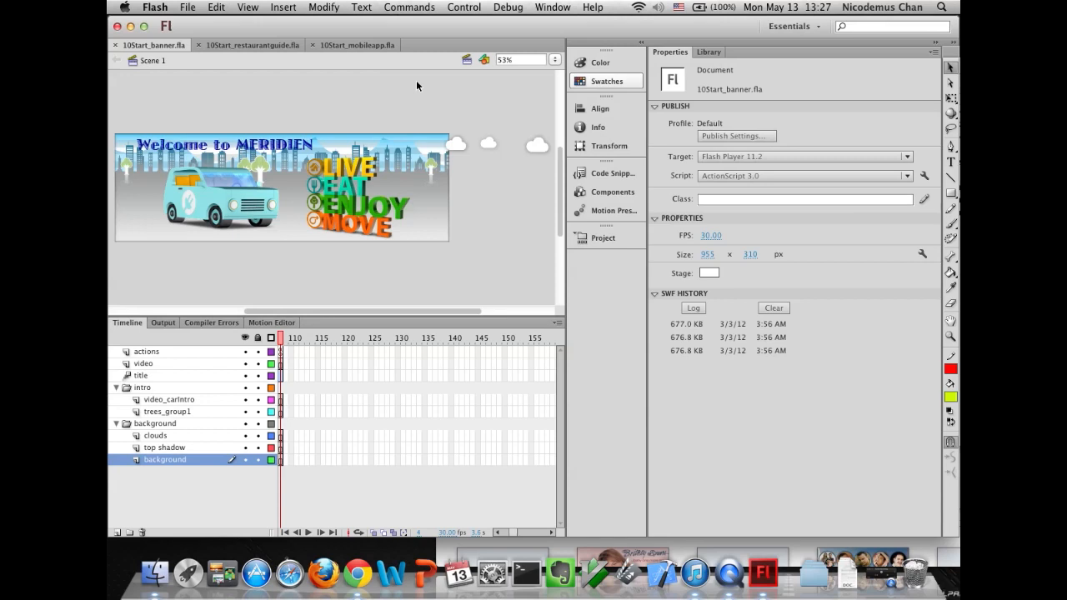
{"action": "left_click", "coordinate": [464, 6]}
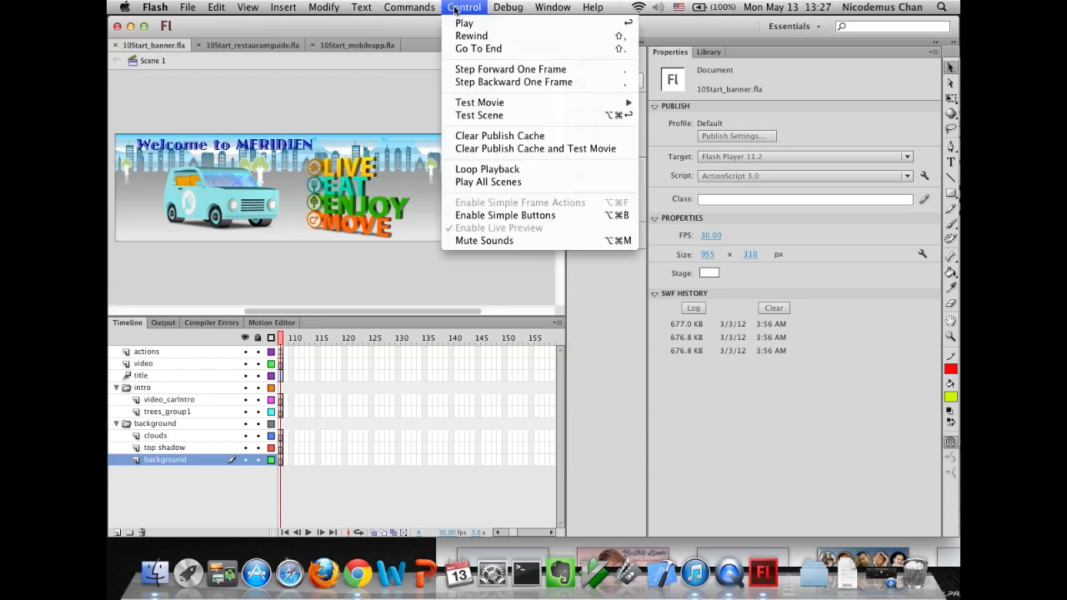
{"action": "mouse_move", "coordinate": [483, 103]}
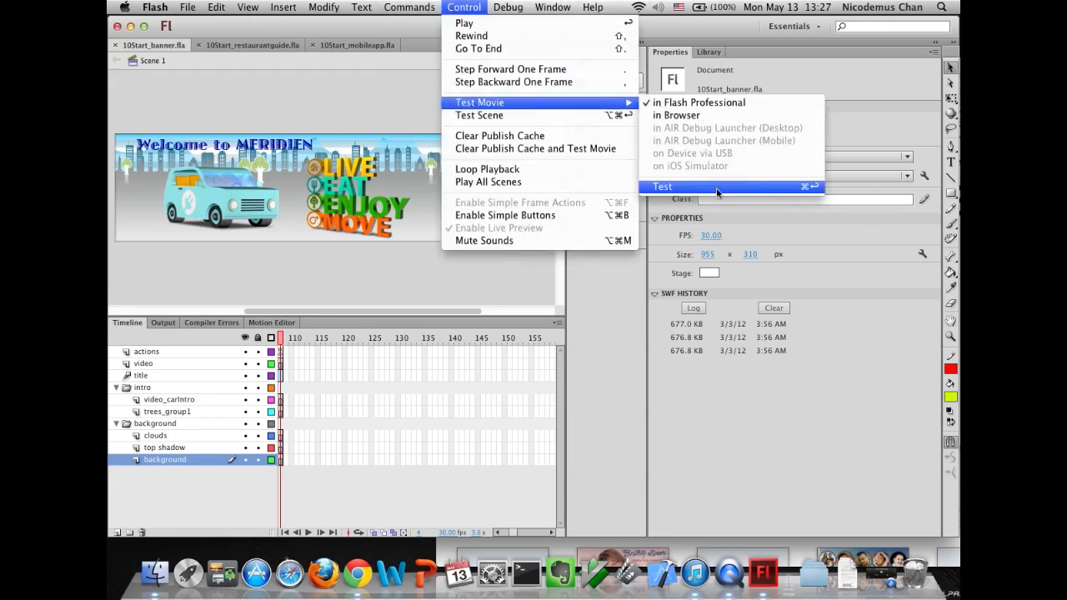
{"action": "left_click", "coordinate": [687, 189]}
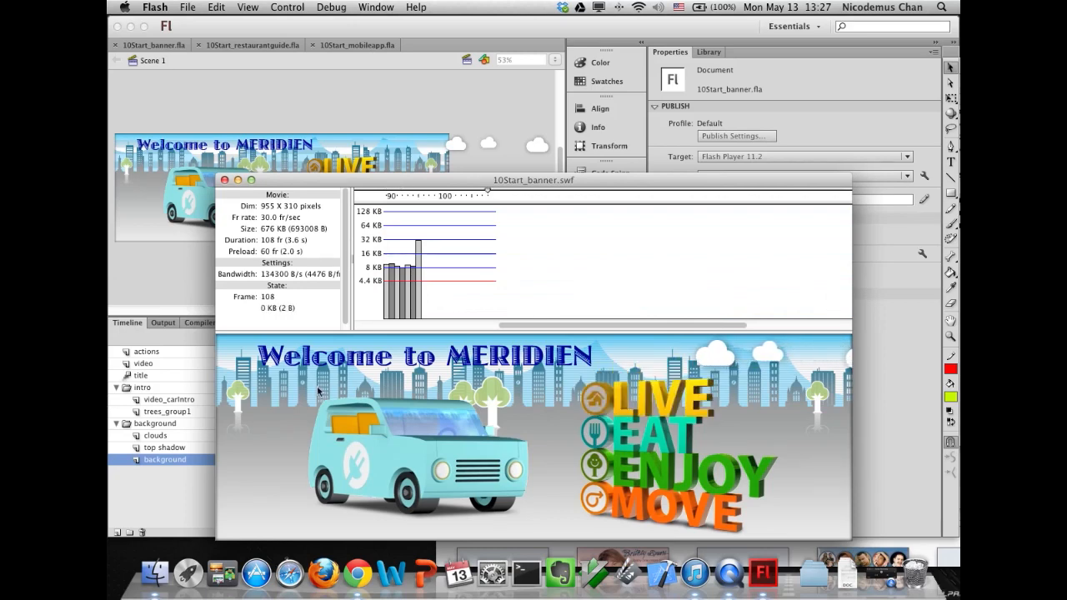
{"action": "left_click_drag", "start_coordinate": [350, 183], "coordinate": [334, 92]}
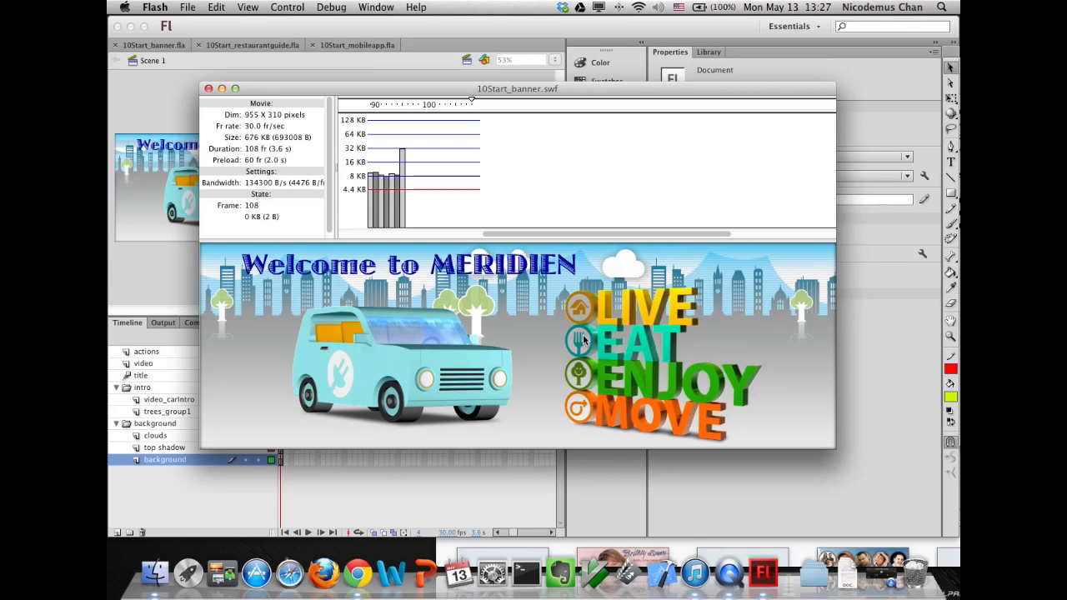
{"action": "left_click", "coordinate": [209, 88]}
- Check the 10Start folder for the published banner SWF file
{"action": "left_click", "coordinate": [188, 6]}
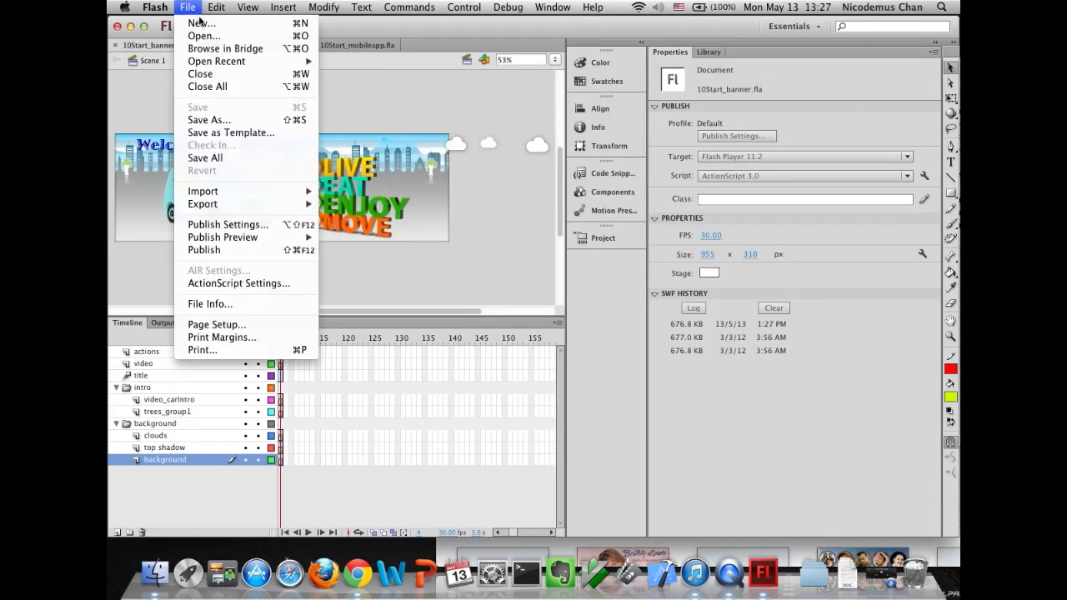
{"action": "mouse_move", "coordinate": [202, 238]}
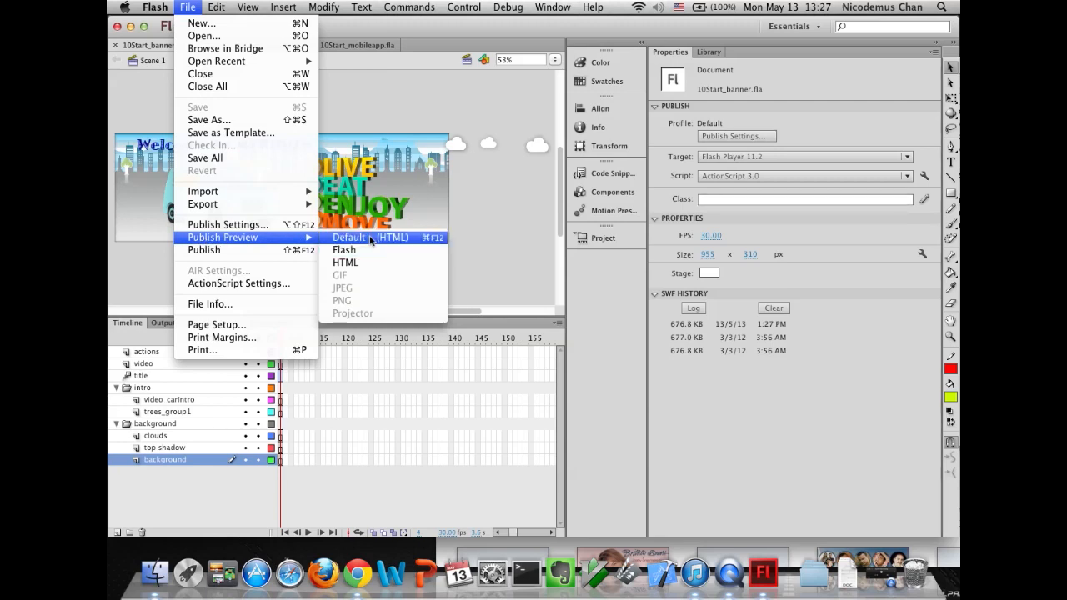
{"action": "left_click", "coordinate": [153, 580]}
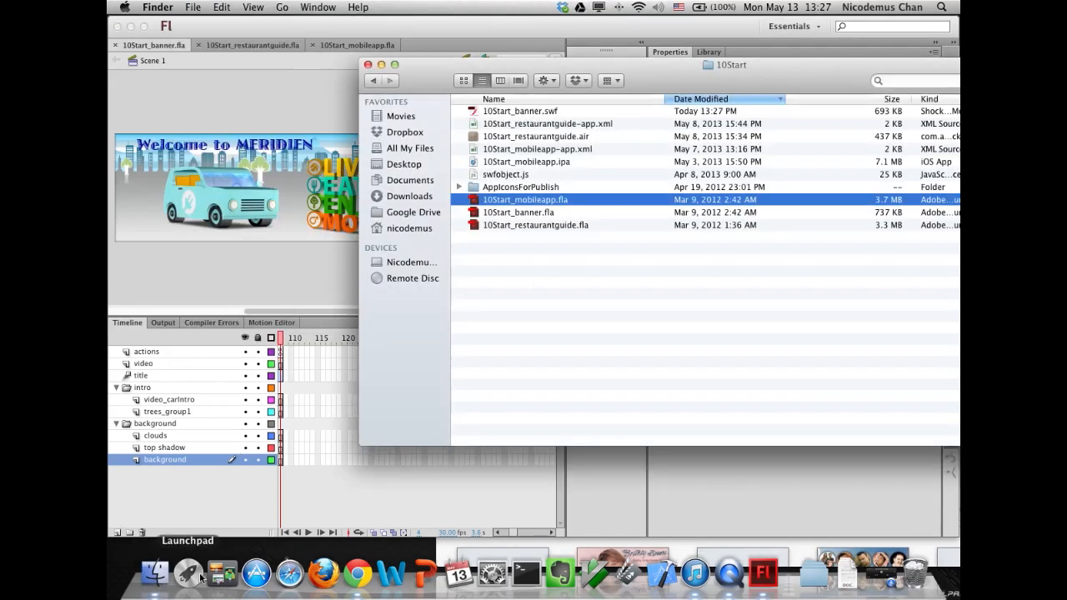
{"action": "left_click_drag", "start_coordinate": [499, 64], "coordinate": [708, 83]}
{"action": "left_click", "coordinate": [194, 7]}
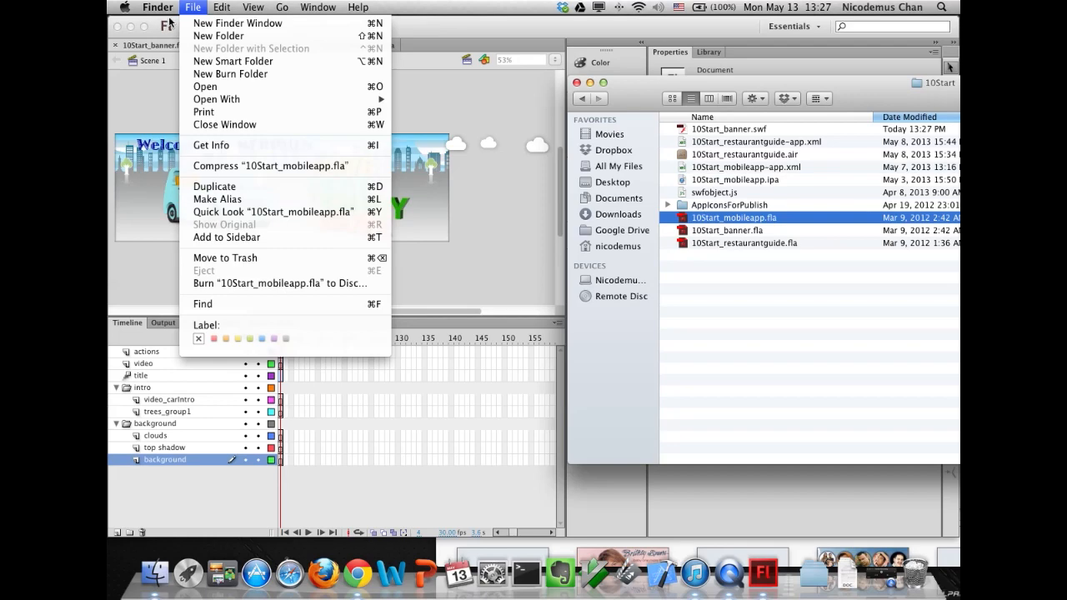
{"action": "left_click", "coordinate": [131, 102]}
{"action": "left_click_drag", "start_coordinate": [754, 36], "coordinate": [597, 42]}
{"action": "left_click_drag", "start_coordinate": [839, 83], "coordinate": [954, 96]}
{"action": "left_click_drag", "start_coordinate": [803, 95], "coordinate": [846, 101]}
{"action": "left_click", "coordinate": [158, 33]}
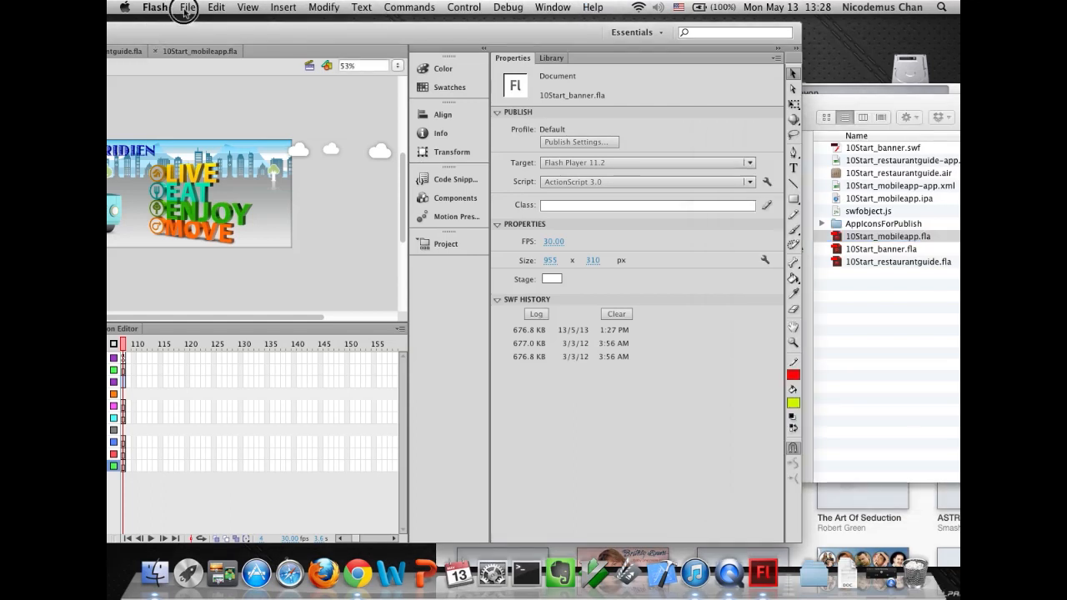
- Use Publish Preview to view the banner in the web browser
{"action": "left_click", "coordinate": [185, 8]}
{"action": "mouse_move", "coordinate": [210, 237]}
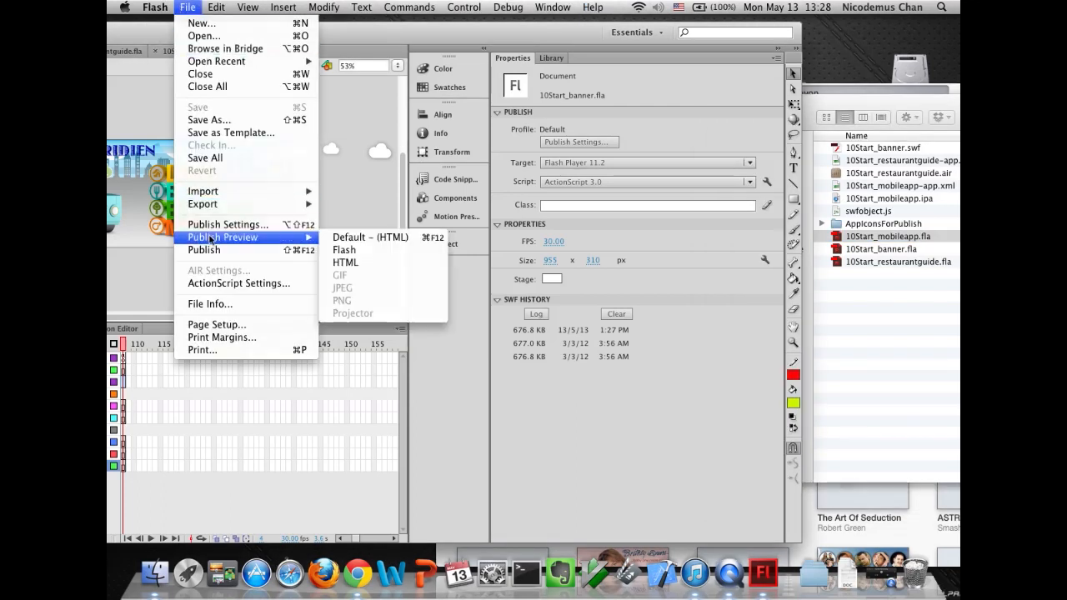
{"action": "left_click", "coordinate": [361, 239]}
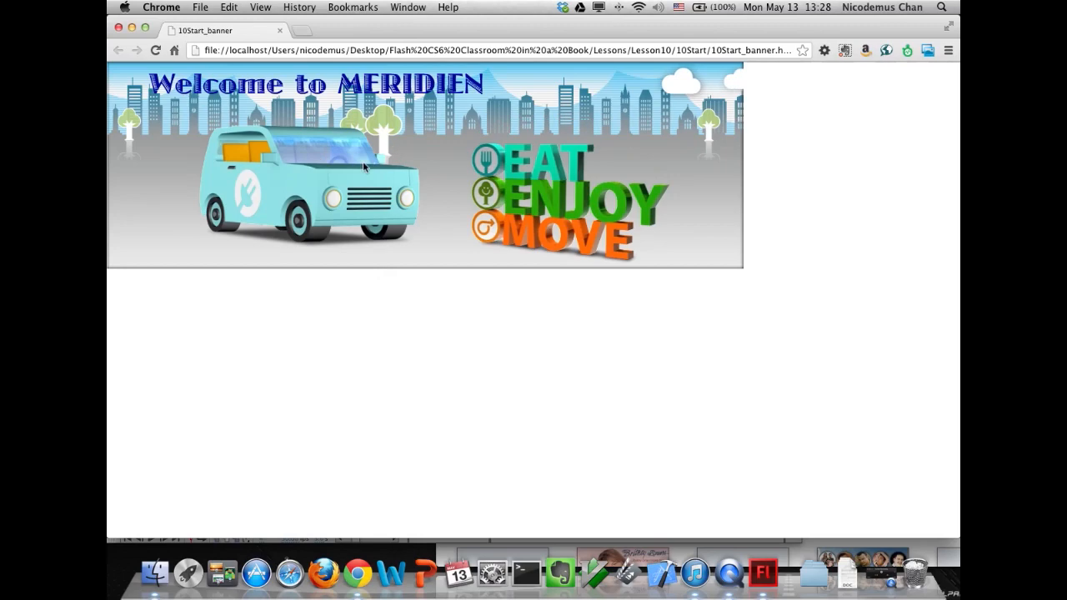
- Close the banner preview tab in the browser and return to the Flash document
{"action": "left_click_drag", "start_coordinate": [558, 33], "coordinate": [267, 124]}
{"action": "left_click_drag", "start_coordinate": [840, 94], "coordinate": [504, 66]}
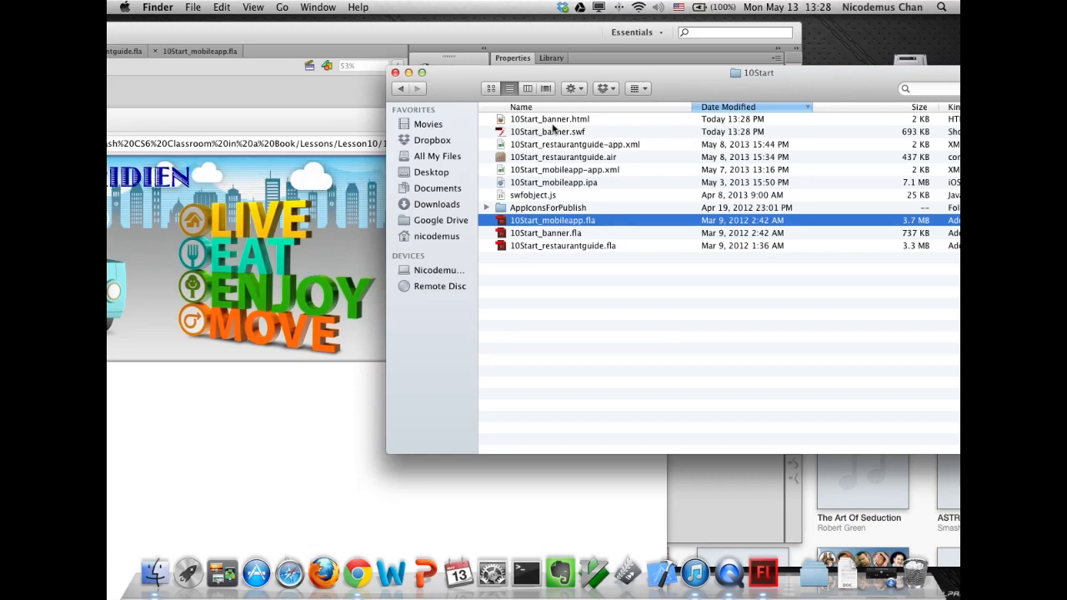
{"action": "left_click_drag", "start_coordinate": [293, 127], "coordinate": [592, 79]}
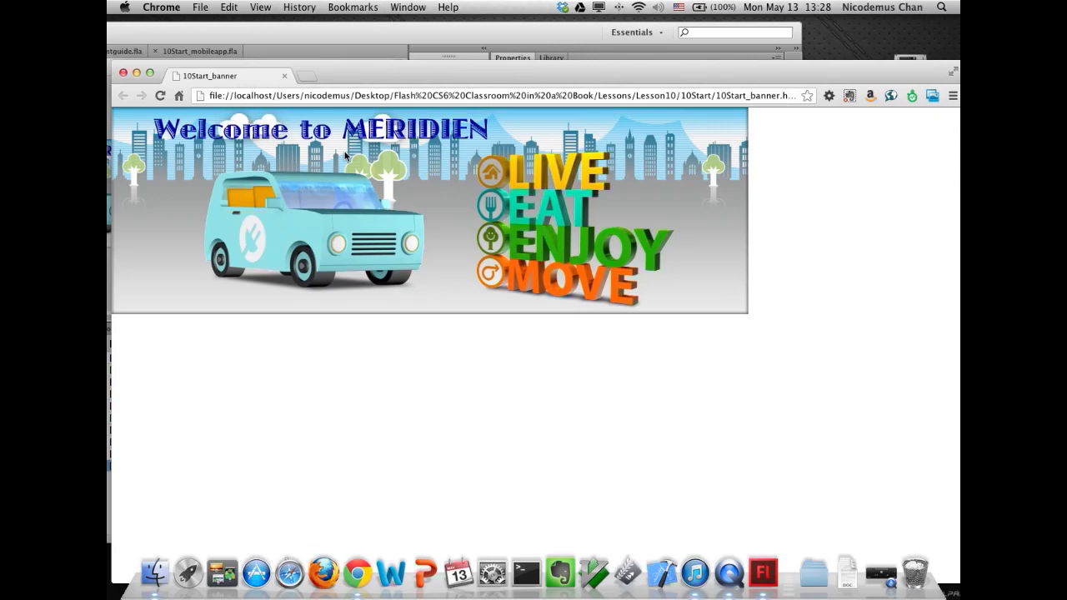
{"action": "left_click", "coordinate": [284, 77]}
{"action": "left_click", "coordinate": [314, 33]}
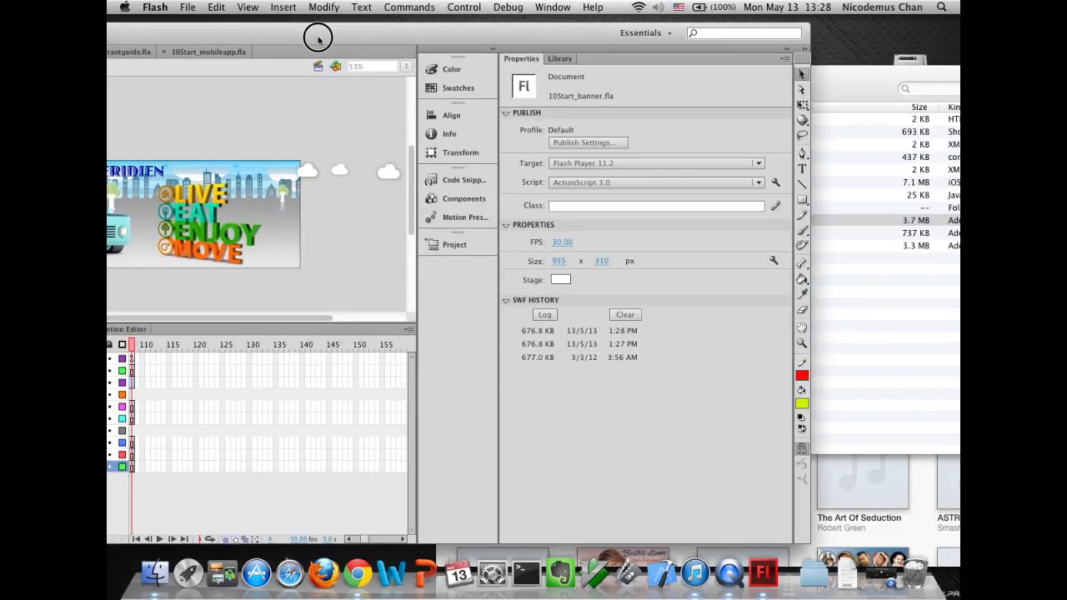
{"action": "left_click_drag", "start_coordinate": [449, 37], "coordinate": [460, 37]}
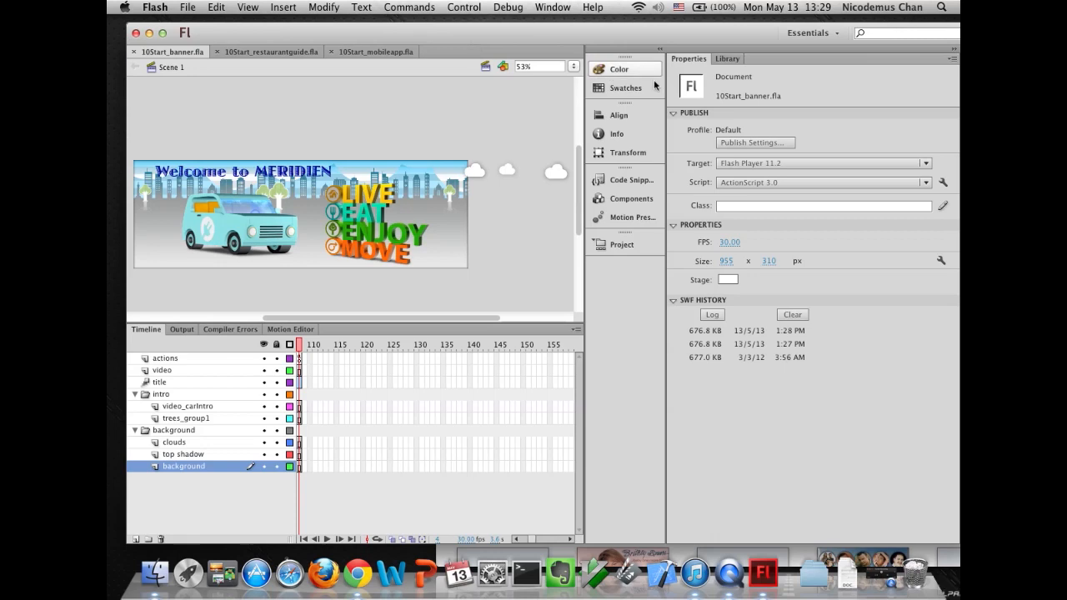
- Review the available publish target options for the banner document without changing the target
{"action": "left_click", "coordinate": [765, 165]}
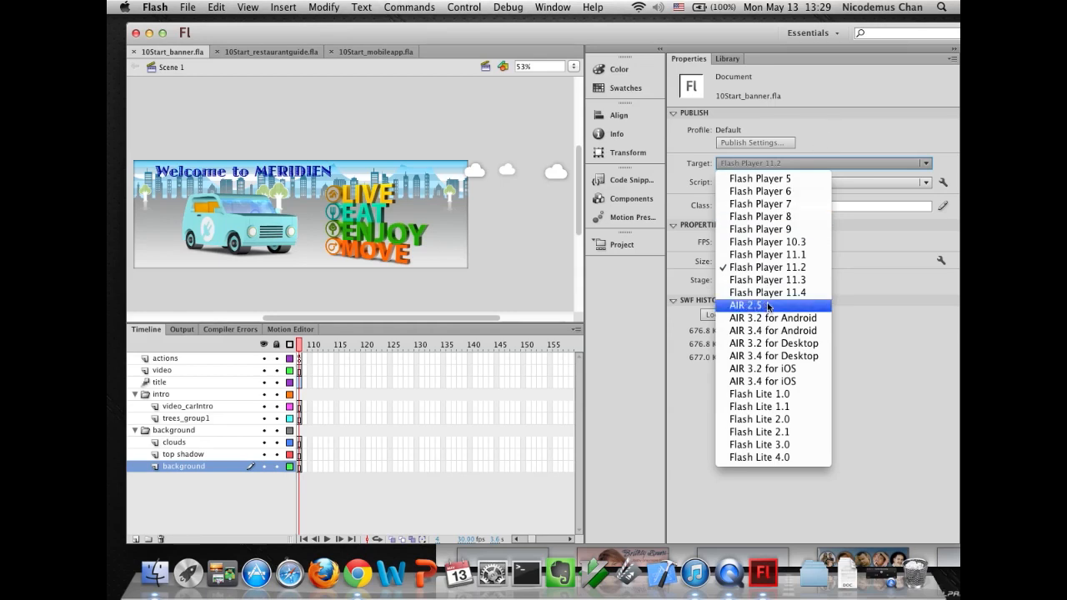
{"action": "left_click", "coordinate": [837, 133]}
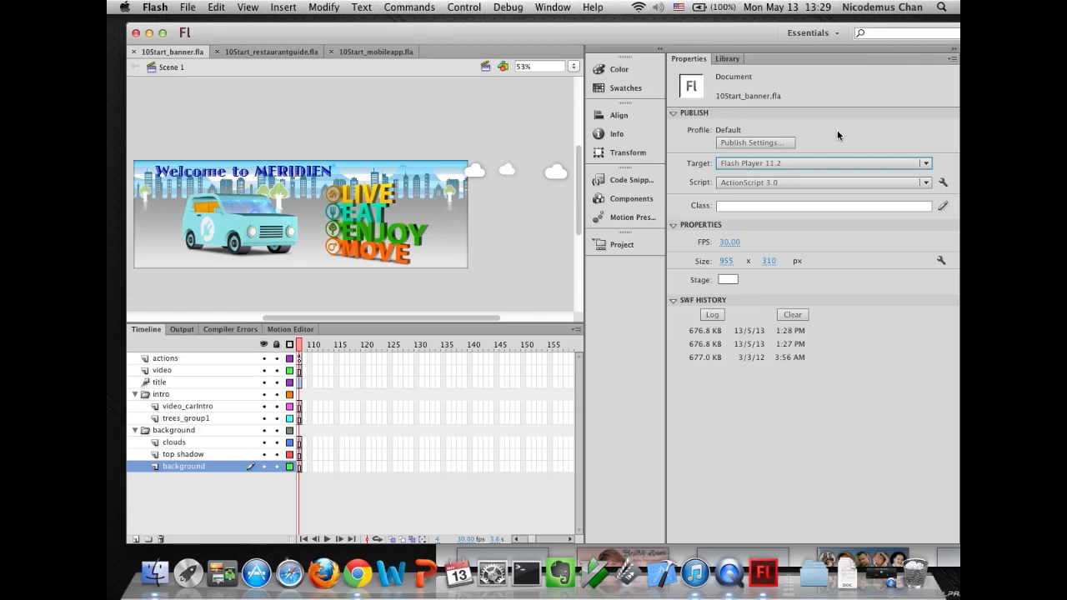
{"action": "left_click", "coordinate": [781, 163]}
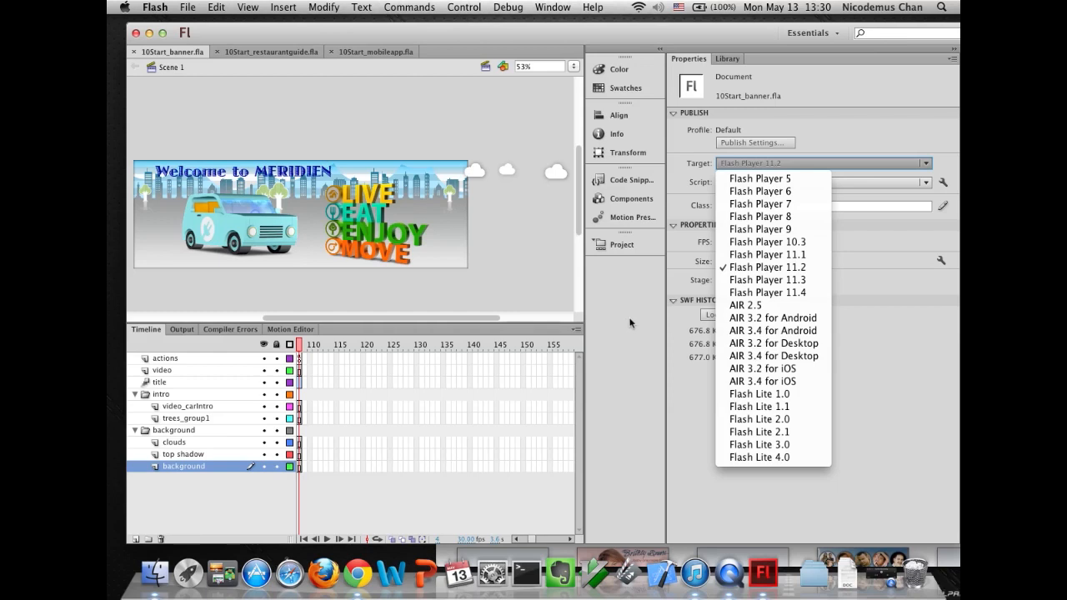
{"action": "left_click", "coordinate": [352, 125]}
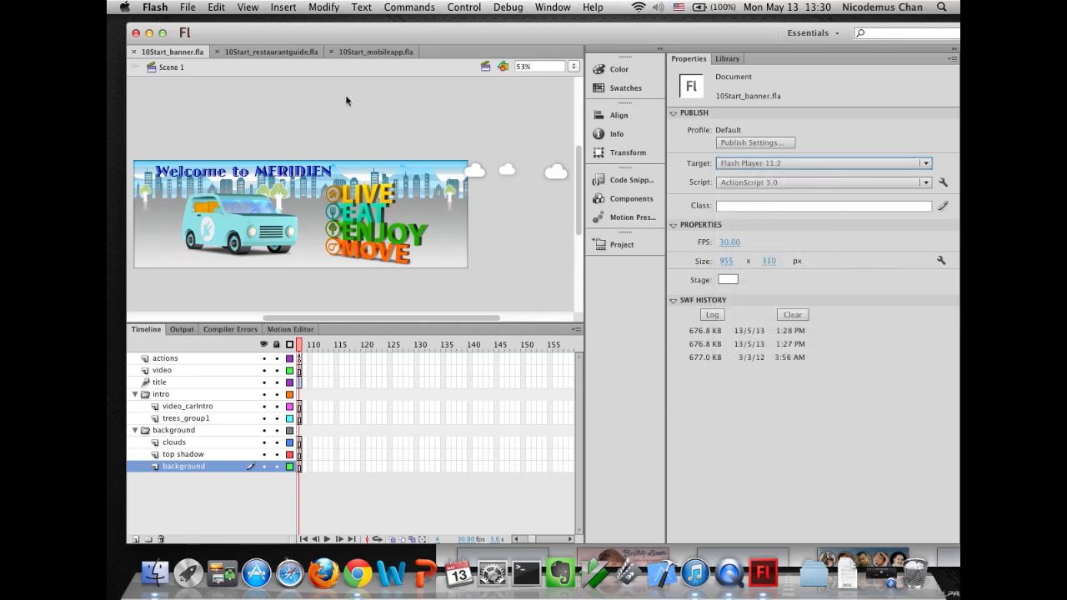
- Open the Publish Settings dialog and view the HTML Wrapper options
{"action": "left_click", "coordinate": [188, 7]}
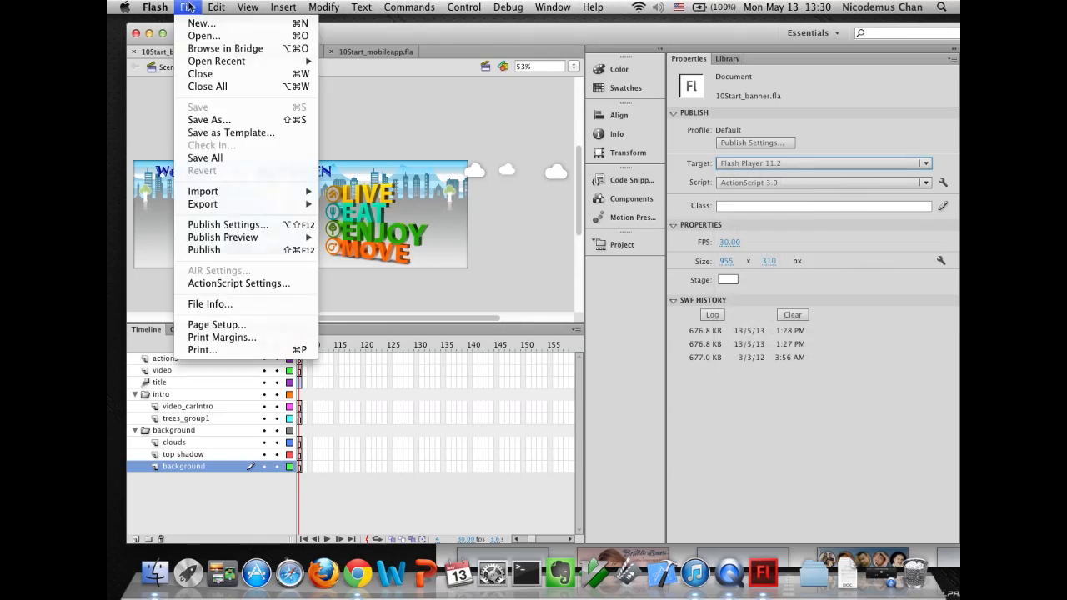
{"action": "left_click", "coordinate": [237, 225]}
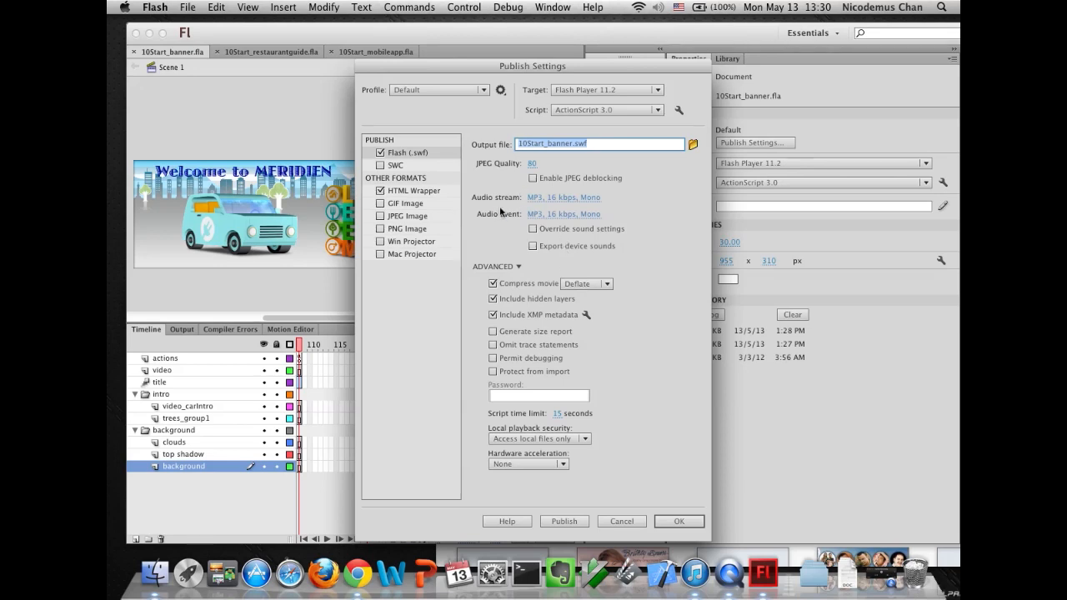
{"action": "left_click", "coordinate": [399, 191]}
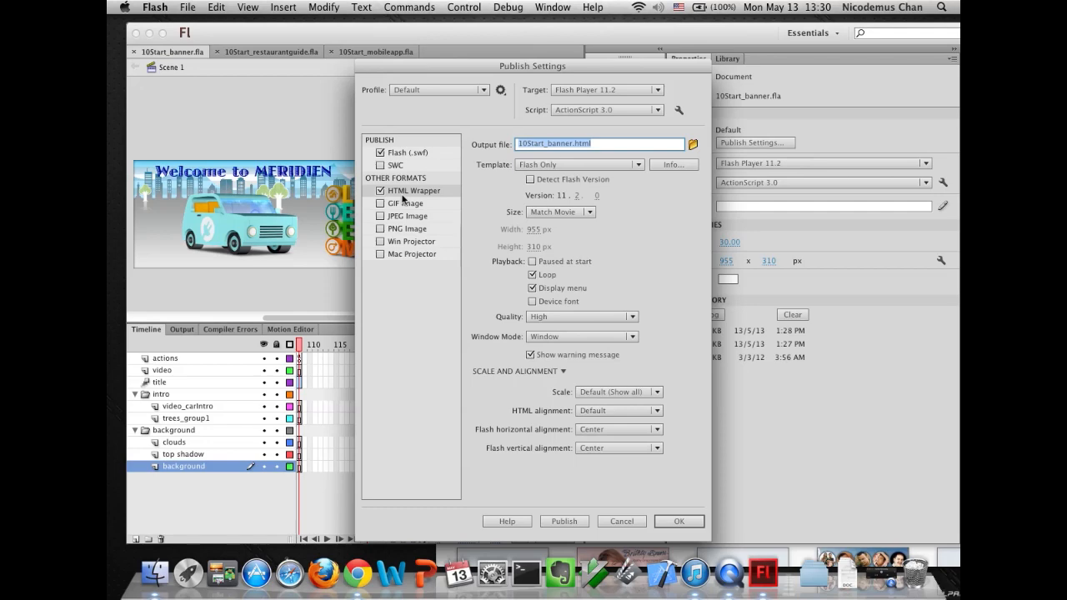
- Open the published 10Start_banner.html file in MacVim, examine its embedding code, and close the editor
{"action": "left_click", "coordinate": [156, 586]}
{"action": "left_click", "coordinate": [515, 122]}
{"action": "right_click", "coordinate": [515, 121]}
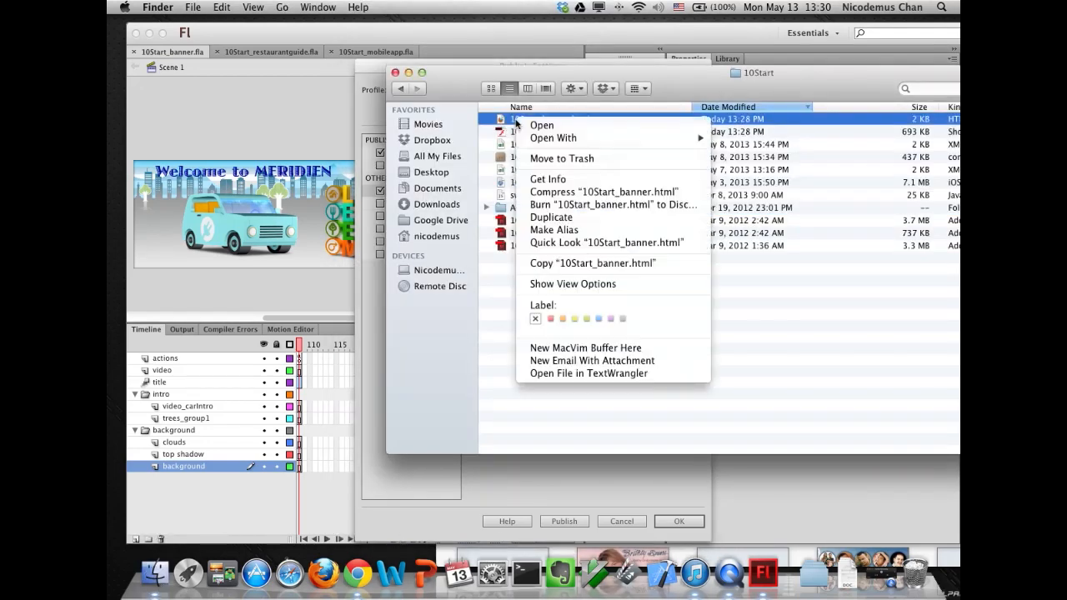
{"action": "mouse_move", "coordinate": [554, 142]}
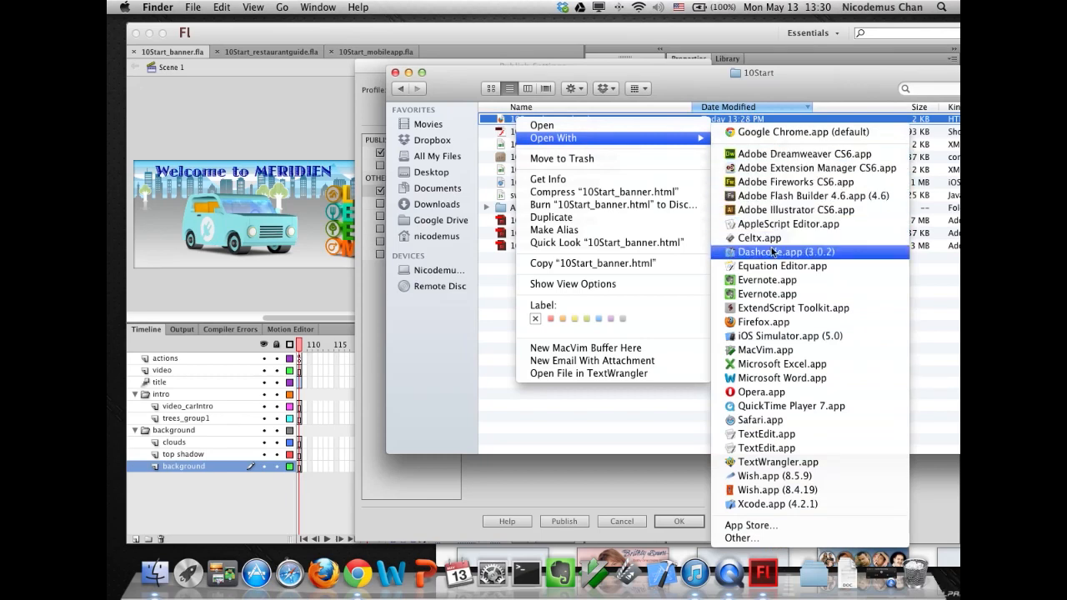
{"action": "left_click", "coordinate": [754, 349]}
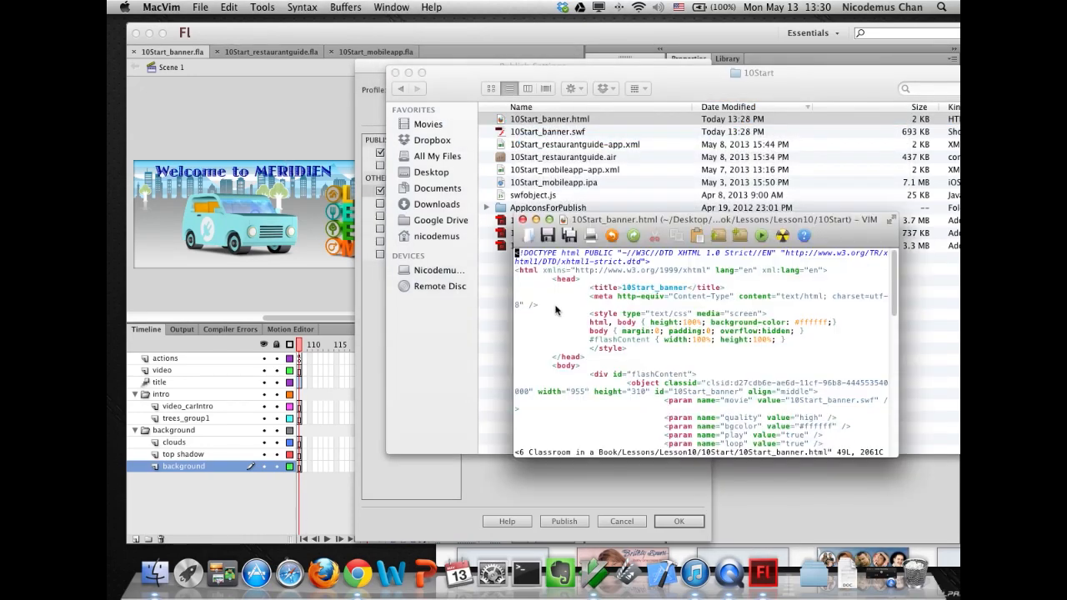
{"action": "left_click_drag", "start_coordinate": [604, 220], "coordinate": [369, 111]}
{"action": "left_click_drag", "start_coordinate": [659, 350], "coordinate": [794, 524]}
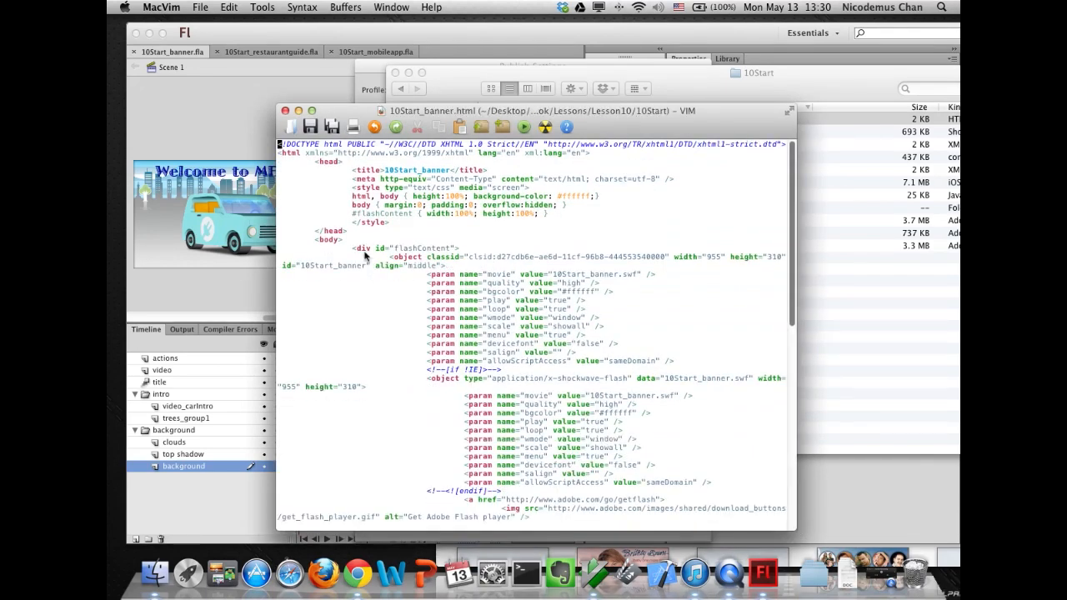
{"action": "left_click_drag", "start_coordinate": [355, 249], "coordinate": [409, 485]}
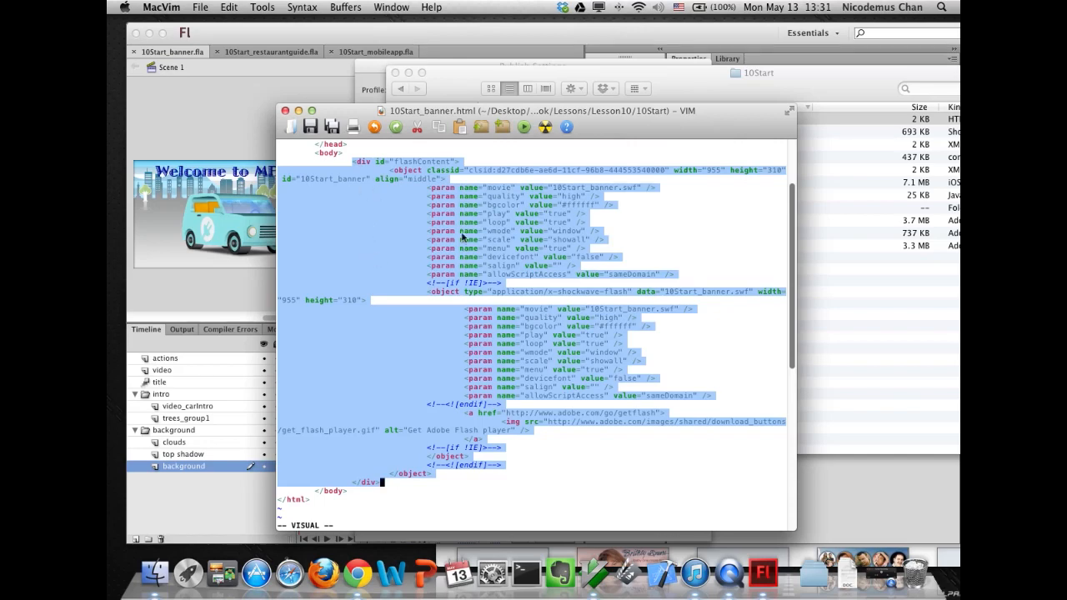
{"action": "left_click_drag", "start_coordinate": [351, 222], "coordinate": [386, 230]}
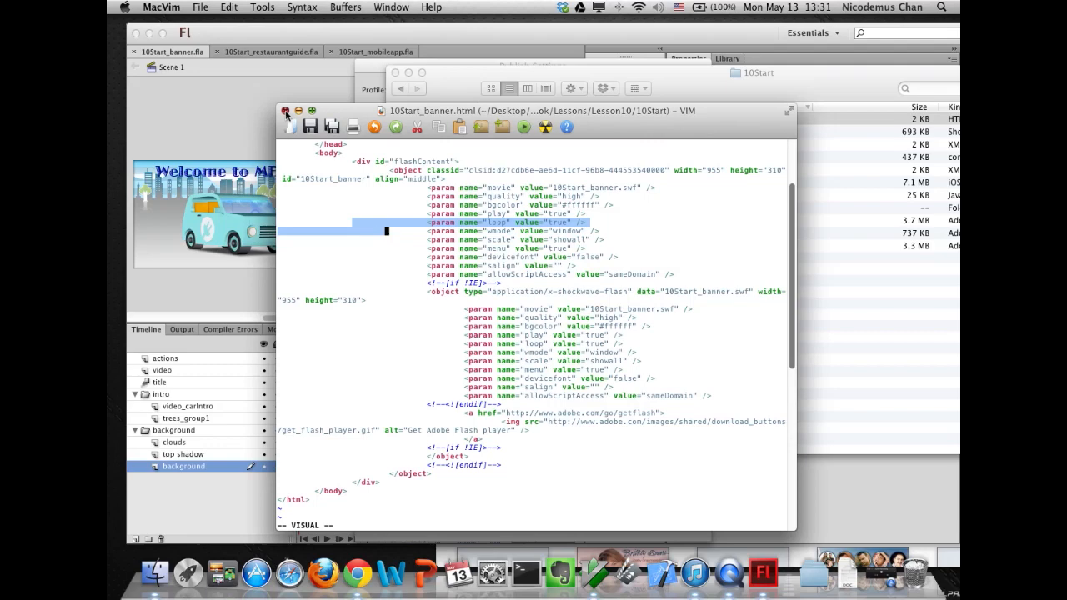
{"action": "left_click", "coordinate": [284, 110]}
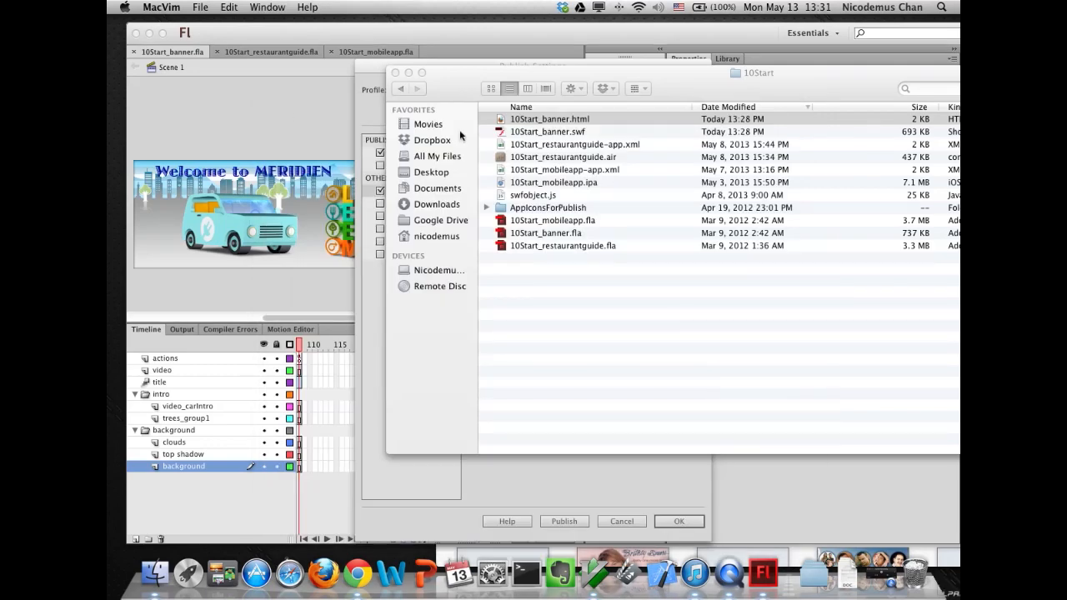
- Set the Flash SWF output file name to myassignment.swf in Publish Settings
{"action": "left_click", "coordinate": [377, 369]}
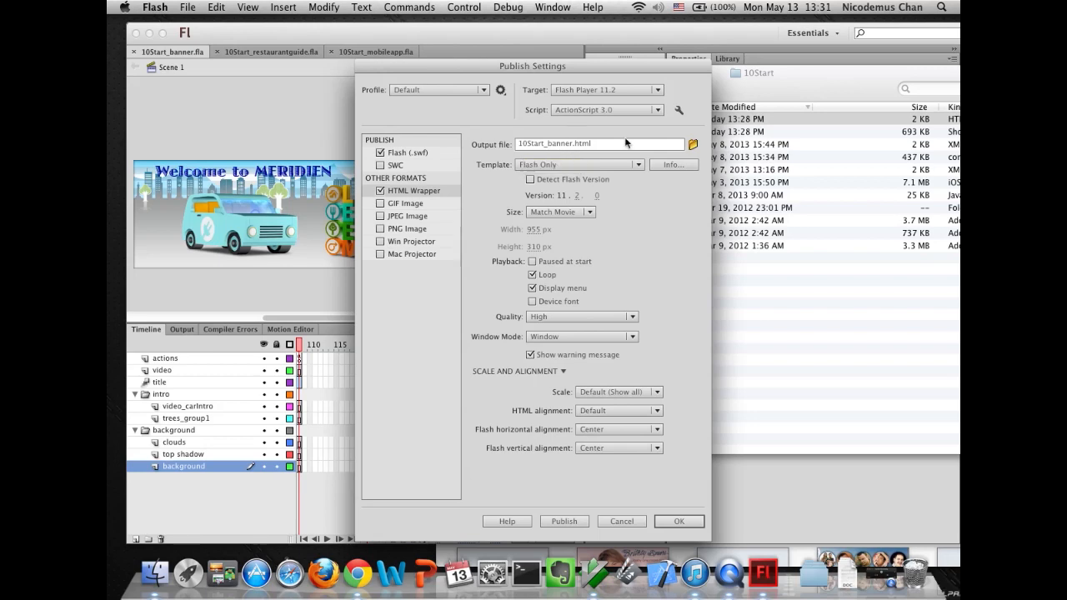
{"action": "left_click", "coordinate": [407, 153]}
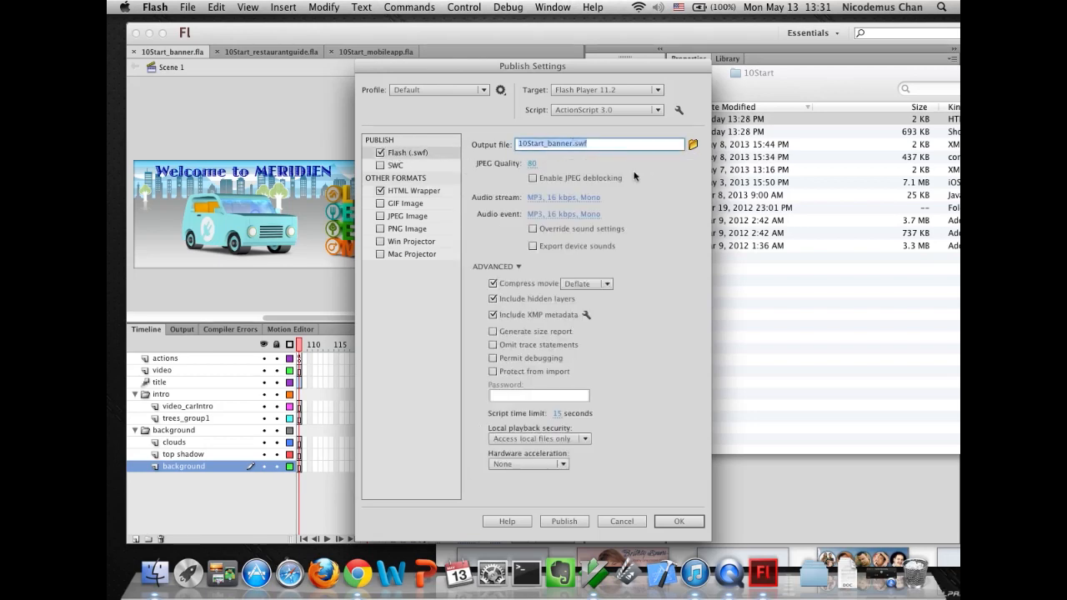
{"action": "left_click", "coordinate": [554, 143]}
{"action": "left_click_drag", "start_coordinate": [574, 144], "coordinate": [442, 148]}
{"action": "type", "text": "myassignment"}
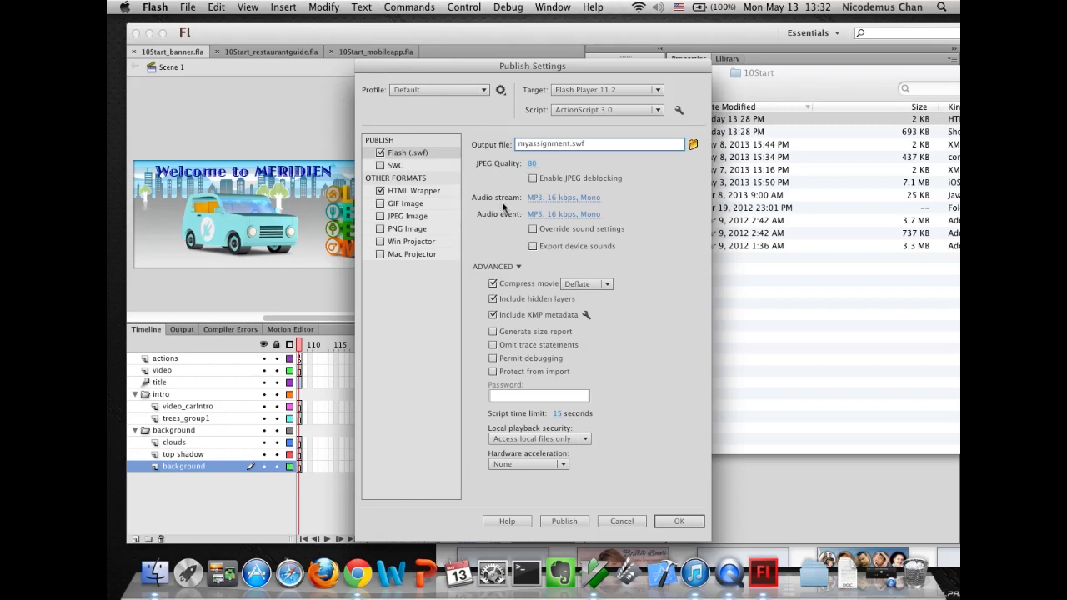
- Inspect the audio stream sound settings, including quality and bit rate, and cancel the dialog
{"action": "left_click", "coordinate": [563, 198]}
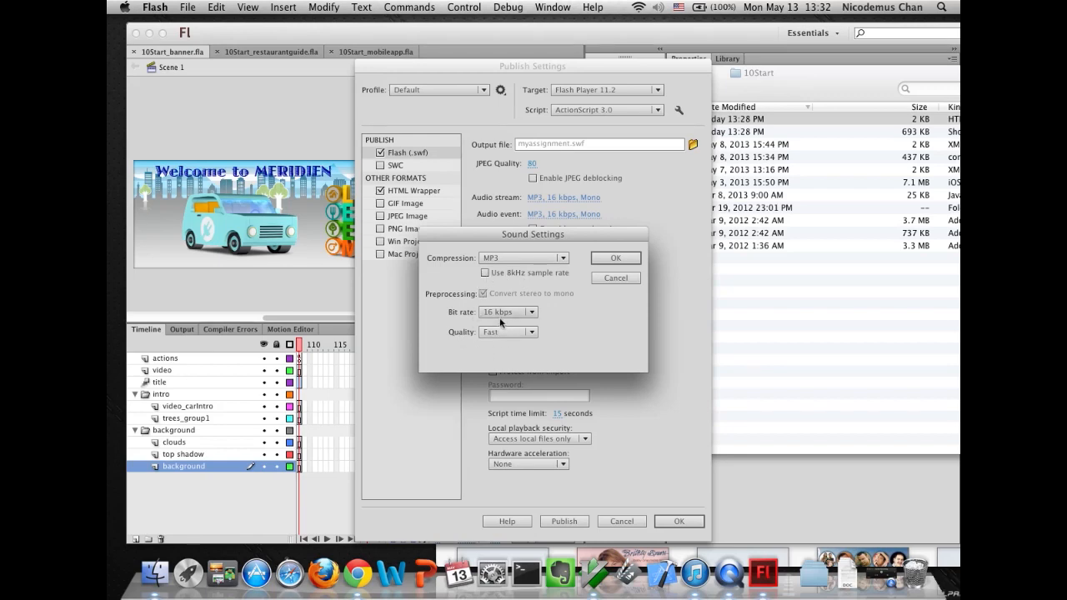
{"action": "left_click", "coordinate": [517, 331]}
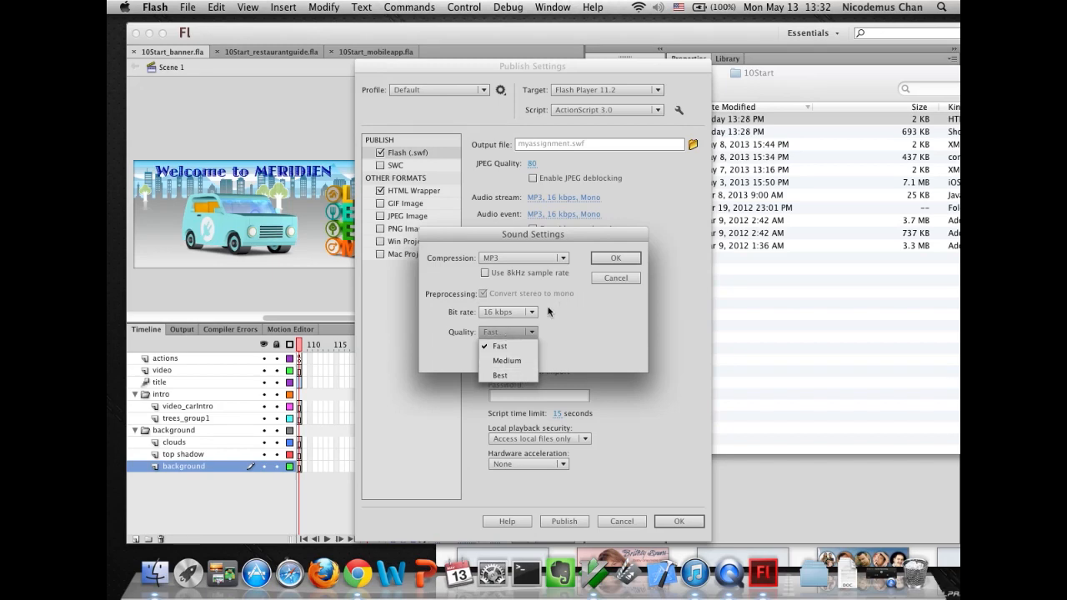
{"action": "left_click", "coordinate": [582, 305]}
{"action": "left_click", "coordinate": [505, 312]}
{"action": "left_click", "coordinate": [578, 343]}
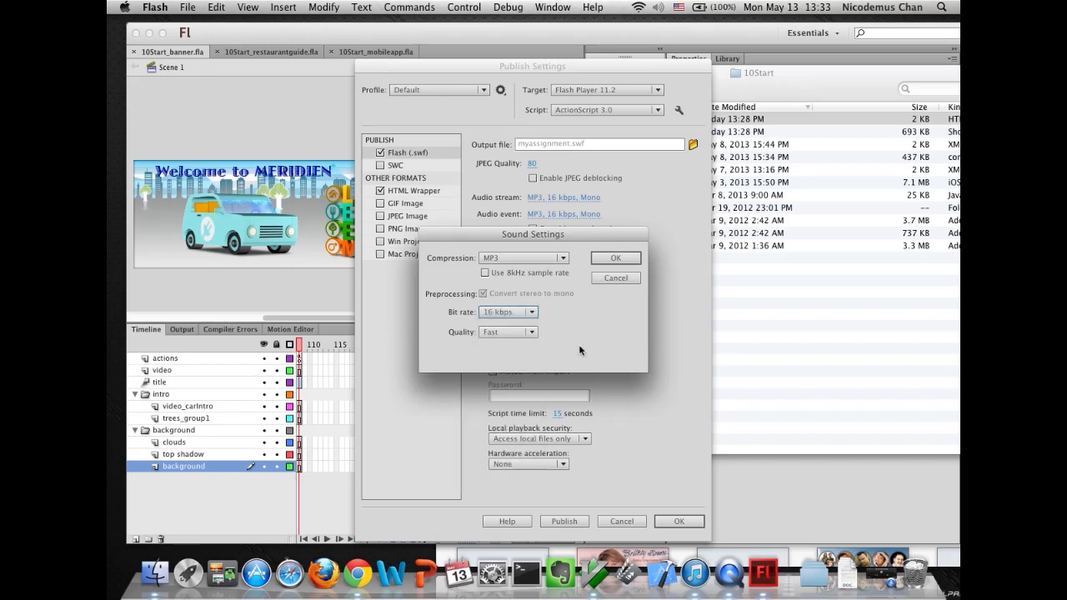
{"action": "left_click", "coordinate": [613, 279]}
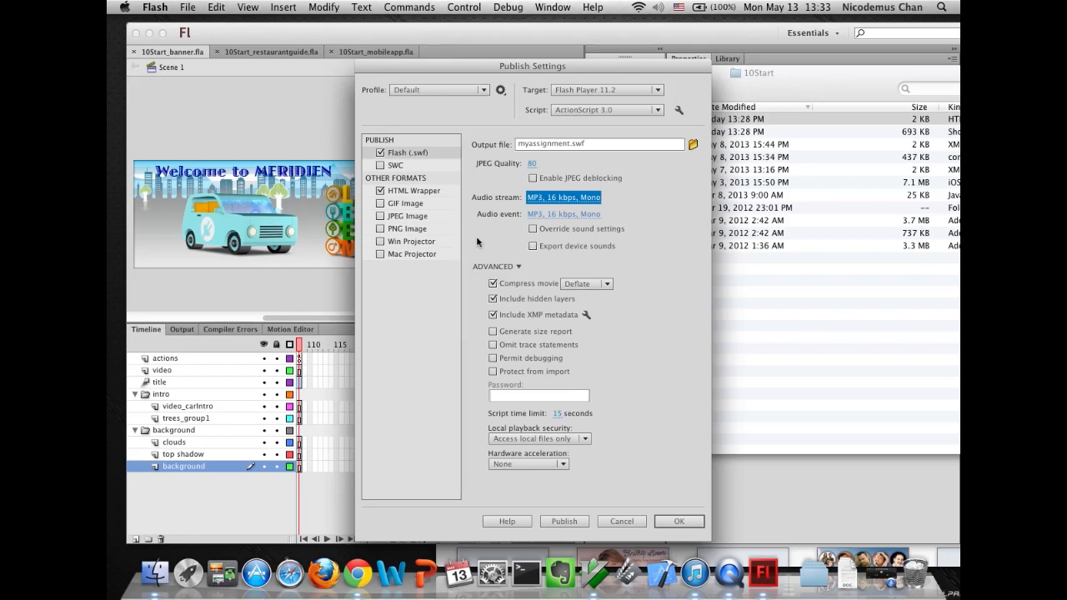
- Review the Compress movie compression options for the SWF output
{"action": "left_click", "coordinate": [606, 284]}
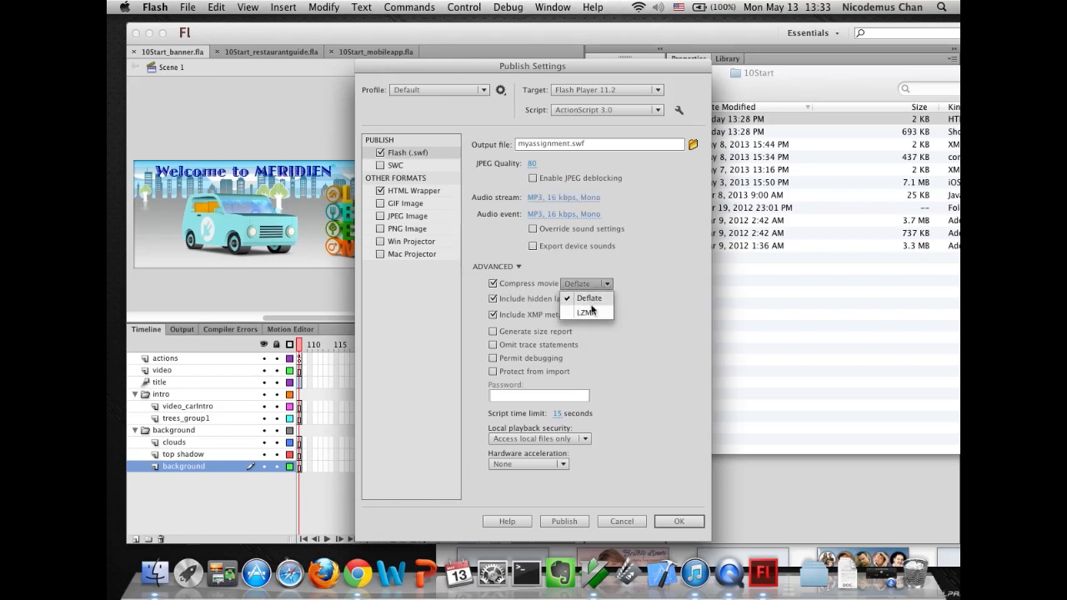
{"action": "left_click", "coordinate": [633, 301]}
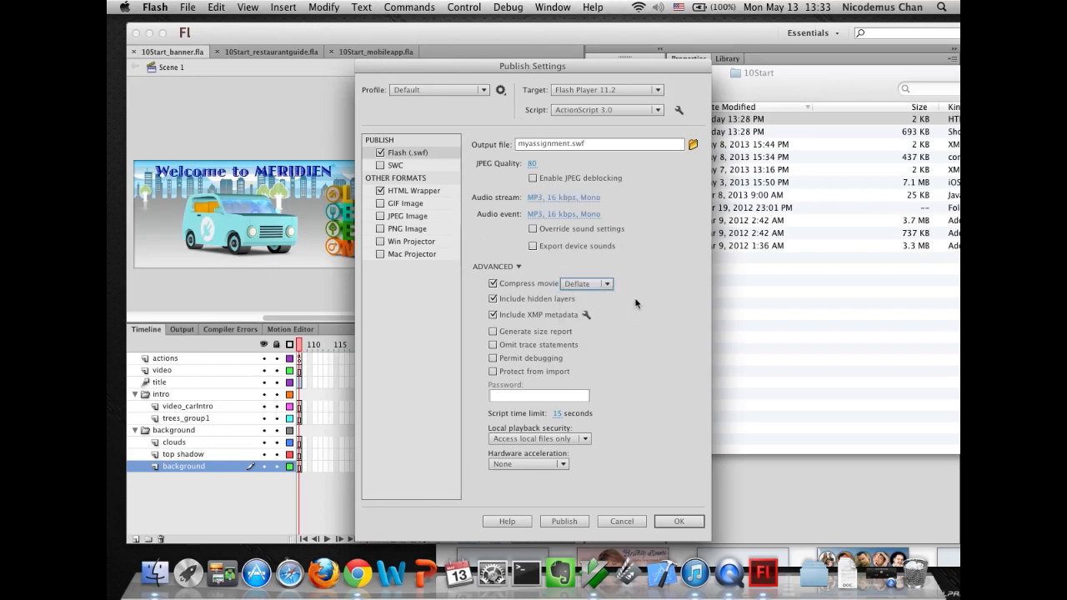
{"action": "left_click", "coordinate": [493, 284]}
{"action": "left_click", "coordinate": [493, 284]}
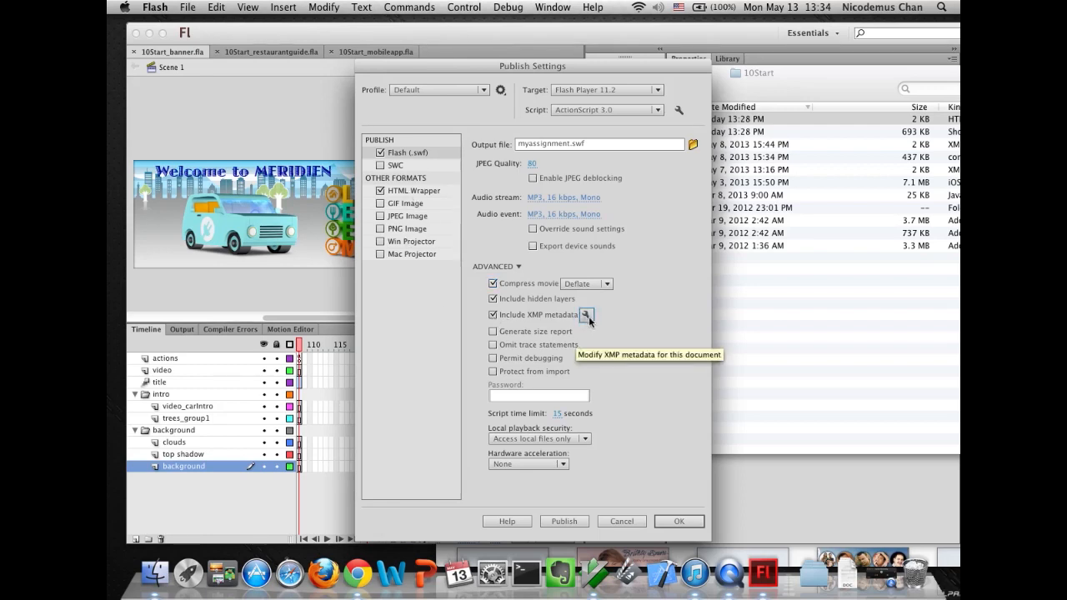
- Browse the tabs of the XMP metadata editor for the document and cancel it
{"action": "left_click", "coordinate": [586, 315]}
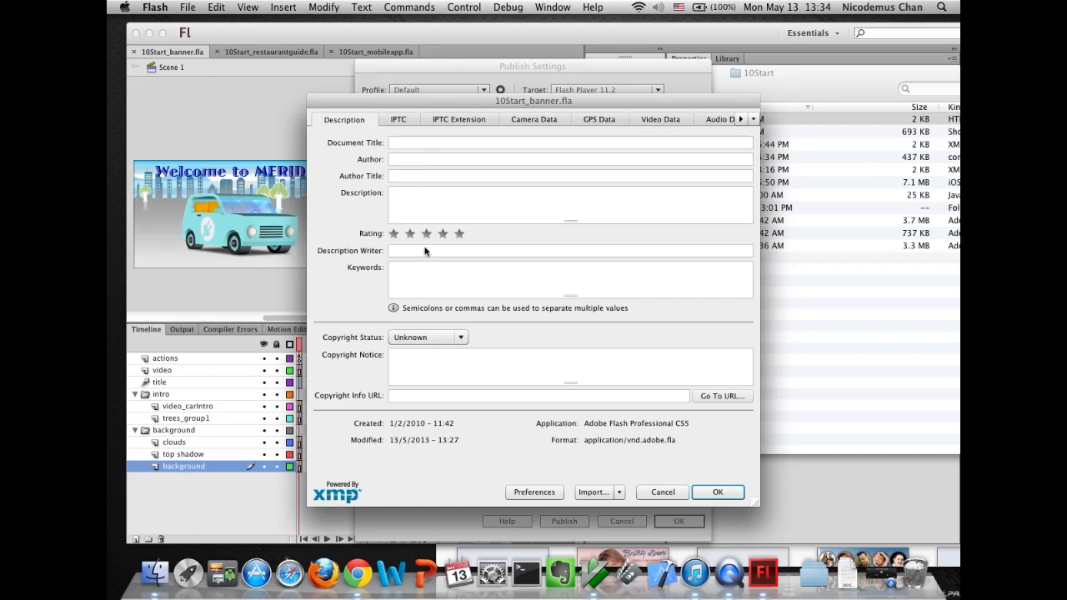
{"action": "left_click", "coordinate": [397, 121]}
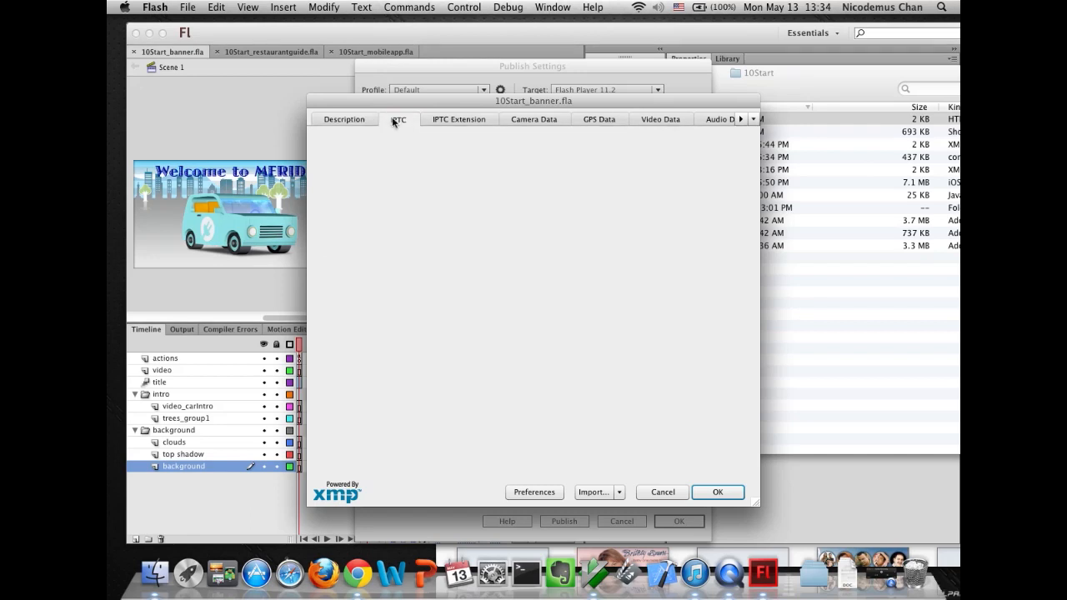
{"action": "left_click", "coordinate": [466, 121]}
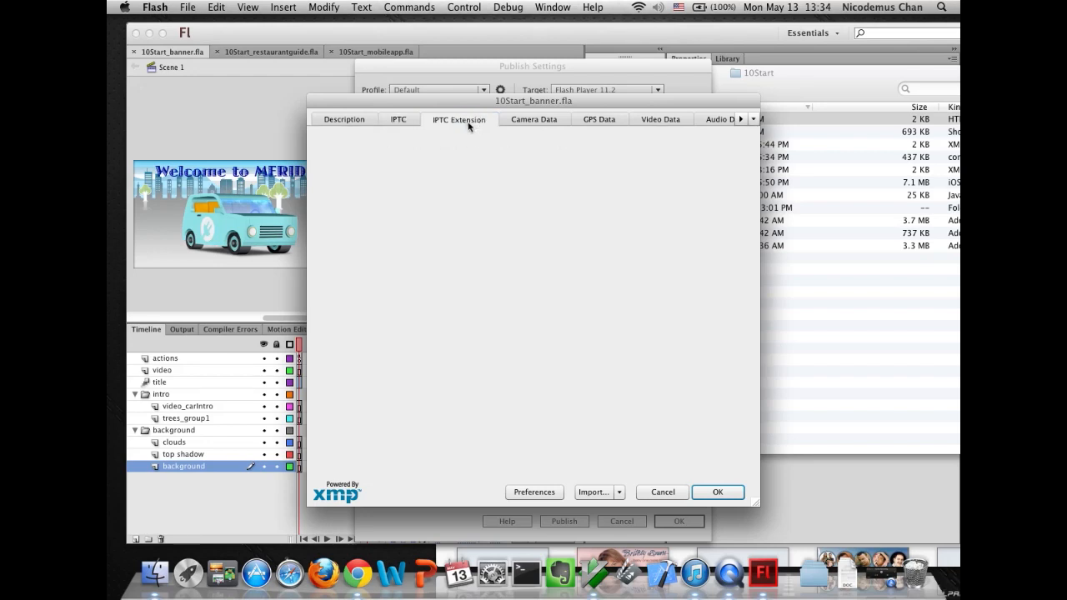
{"action": "left_click", "coordinate": [613, 120]}
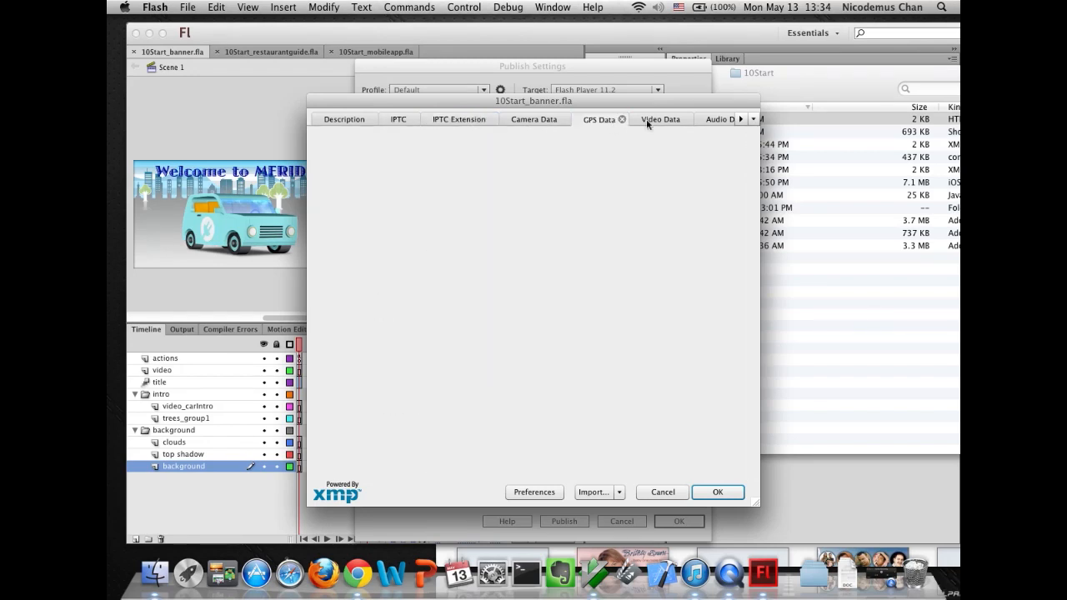
{"action": "left_click", "coordinate": [658, 120]}
{"action": "left_click", "coordinate": [718, 120]}
{"action": "left_click", "coordinate": [740, 119]}
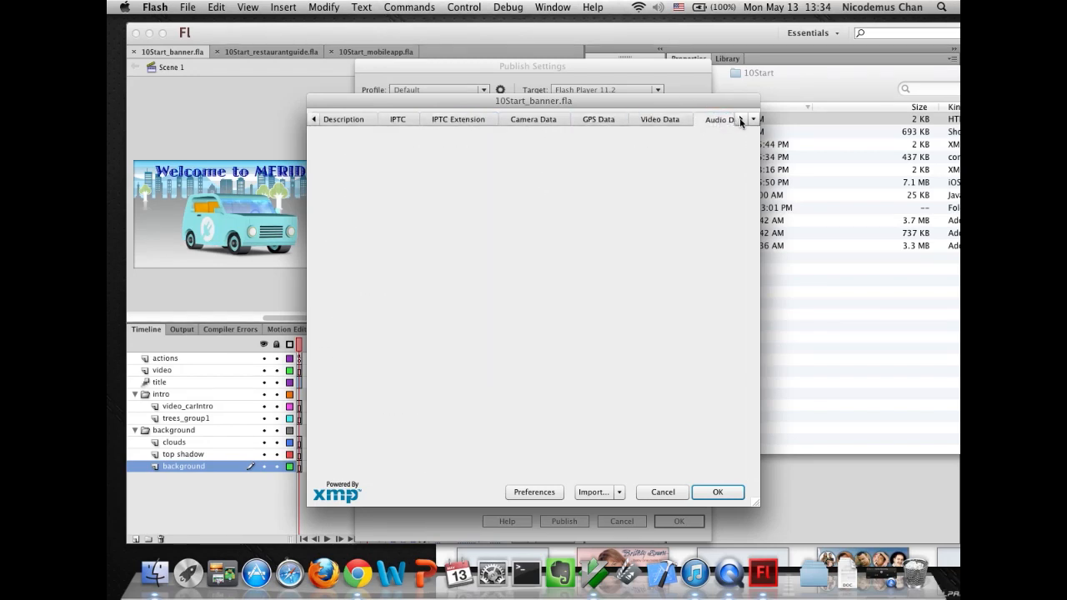
{"action": "left_click", "coordinate": [740, 121]}
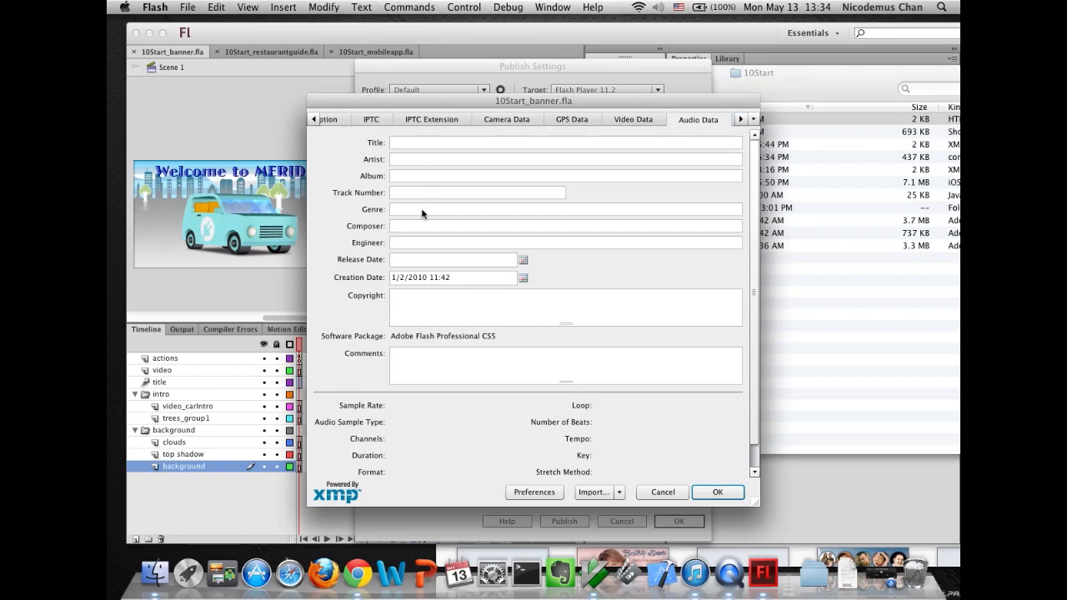
{"action": "left_click", "coordinate": [662, 492]}
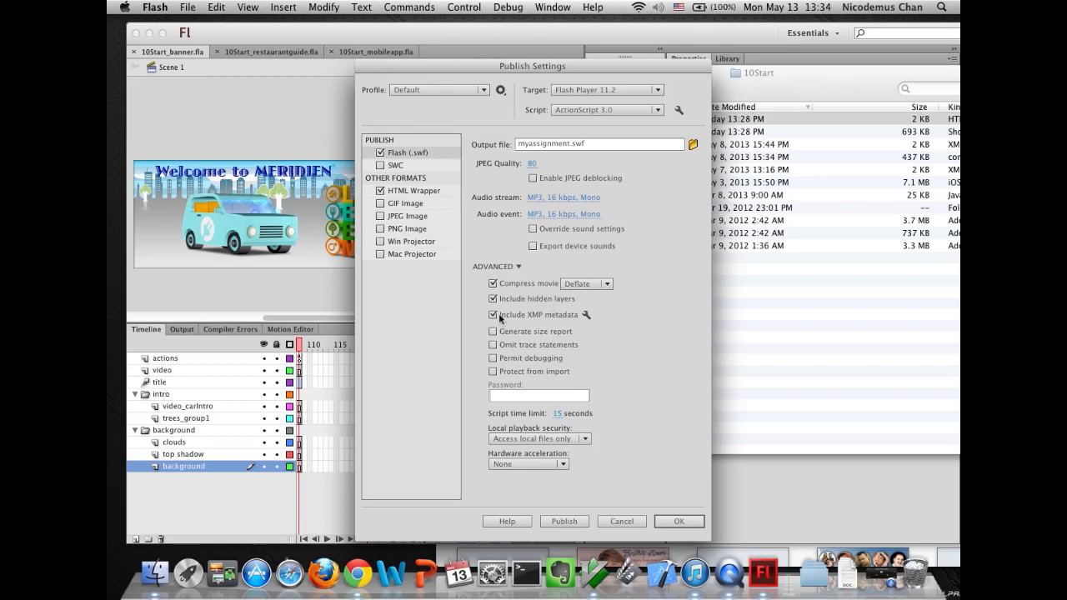
- Open the Compress movie type list to view the Deflate and LZMA choices, keeping Deflate
{"action": "left_click", "coordinate": [607, 284]}
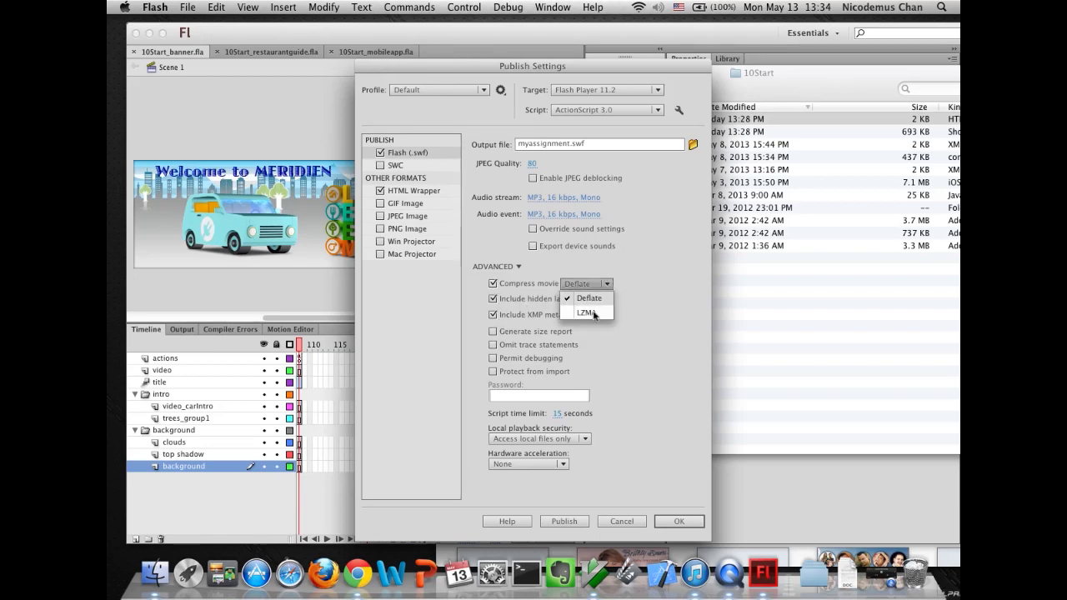
{"action": "left_click", "coordinate": [643, 306]}
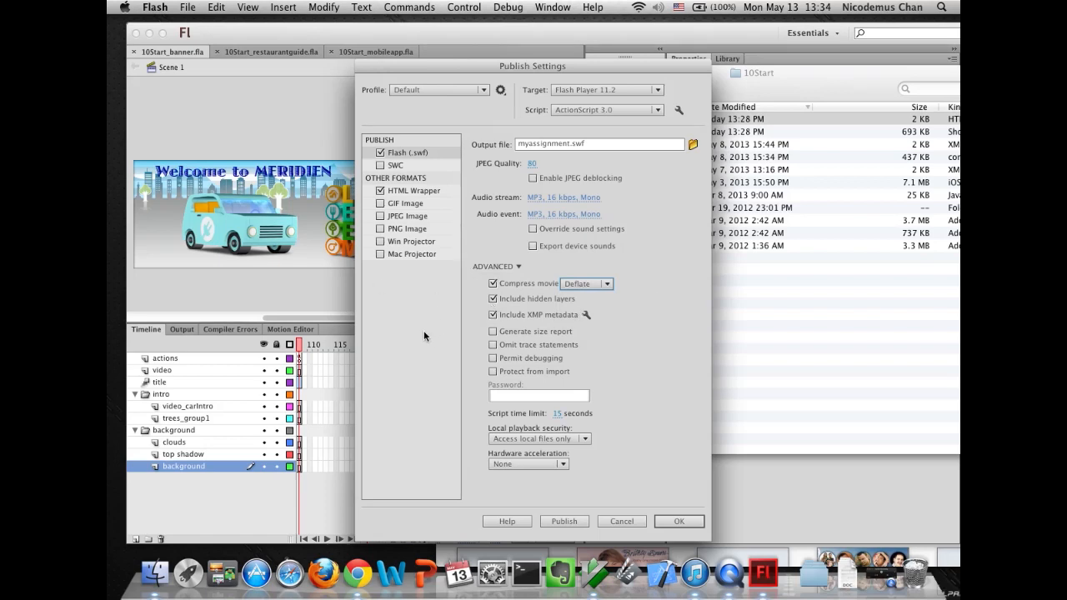
- Open the HTML Wrapper settings, browse its template list, and enable Detect Flash Version
{"action": "left_click", "coordinate": [413, 192]}
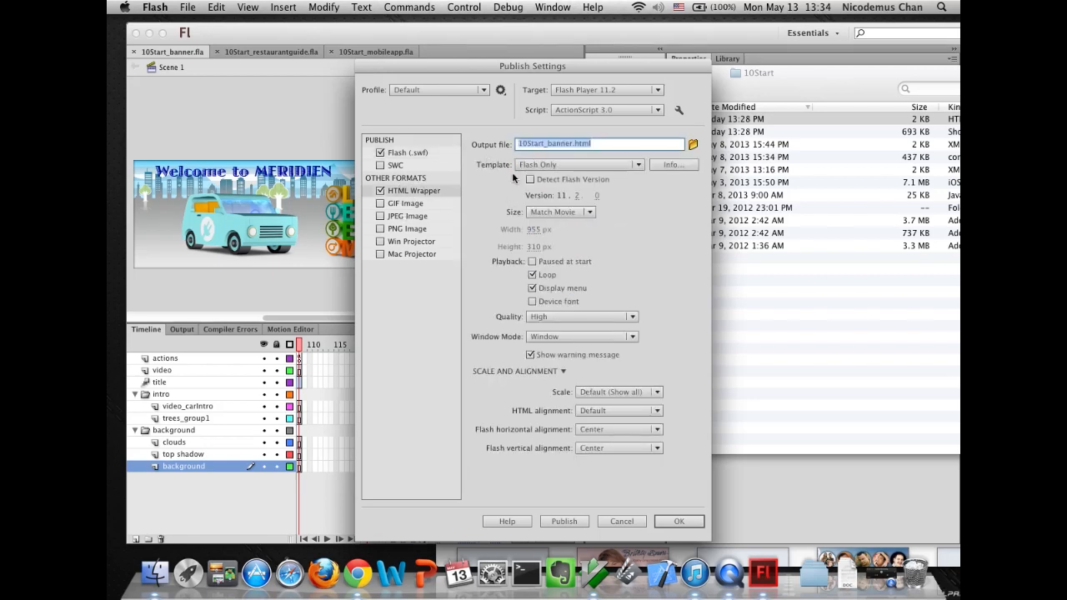
{"action": "left_click", "coordinate": [637, 164]}
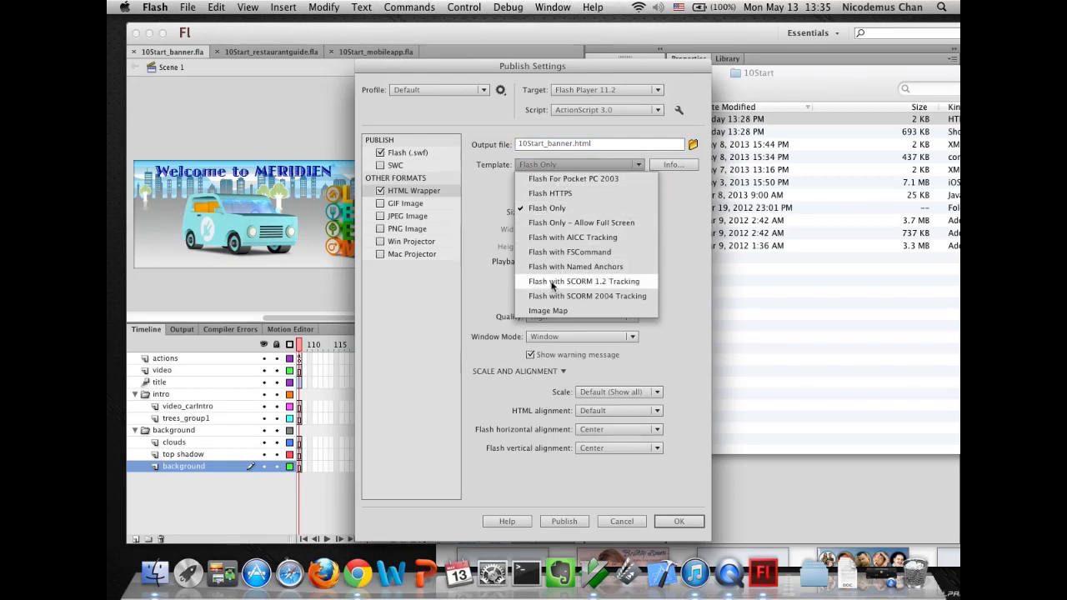
{"action": "left_click", "coordinate": [445, 337]}
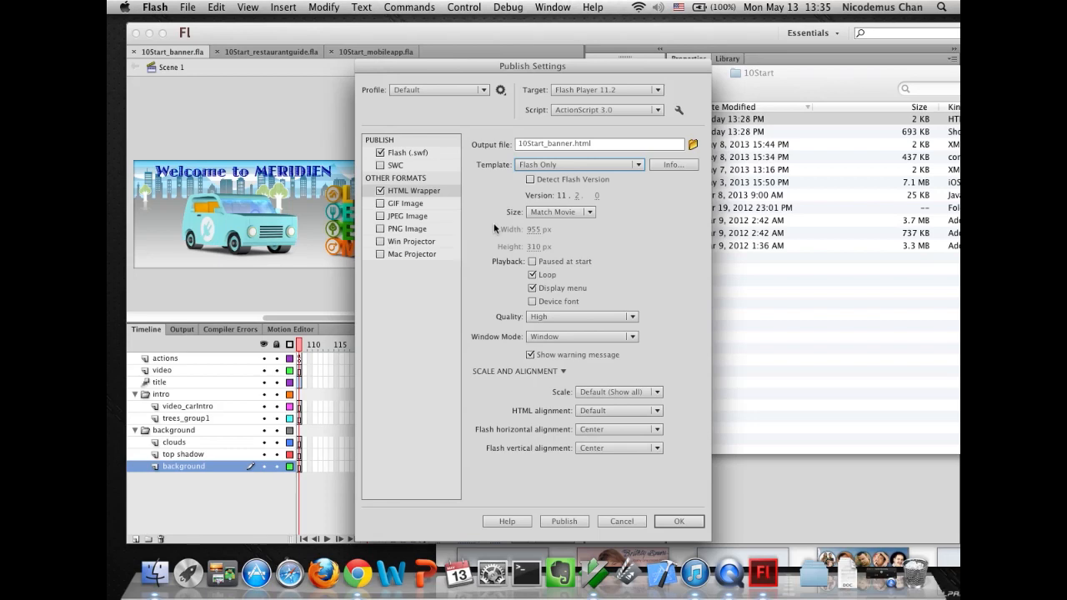
{"action": "left_click", "coordinate": [530, 179]}
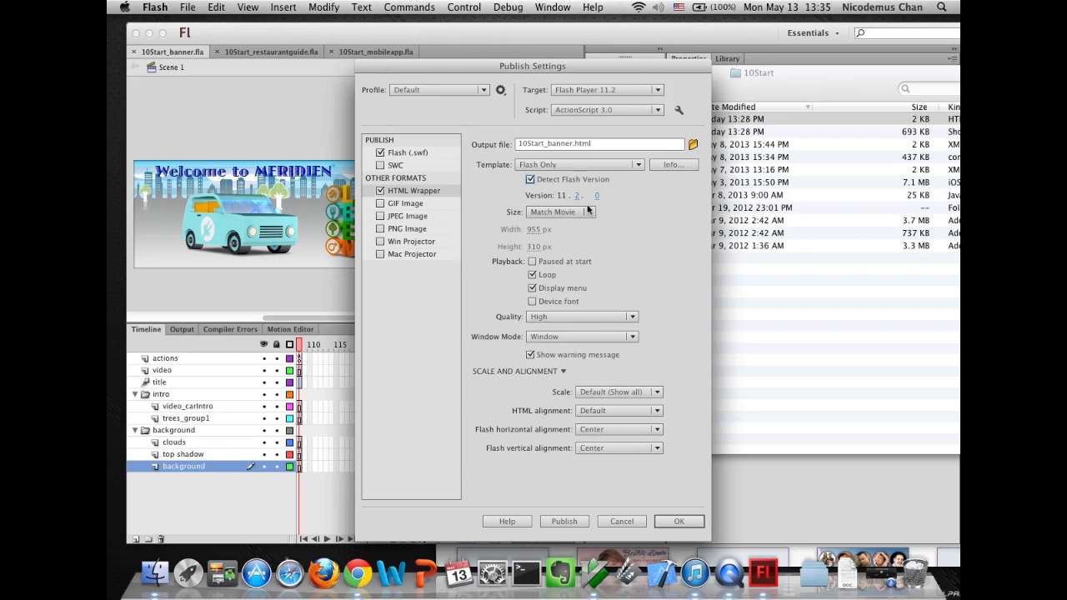
- Publish the files, open 10Start_banner.html in the browser to preview the banner, and close the tab
{"action": "left_click", "coordinate": [558, 523]}
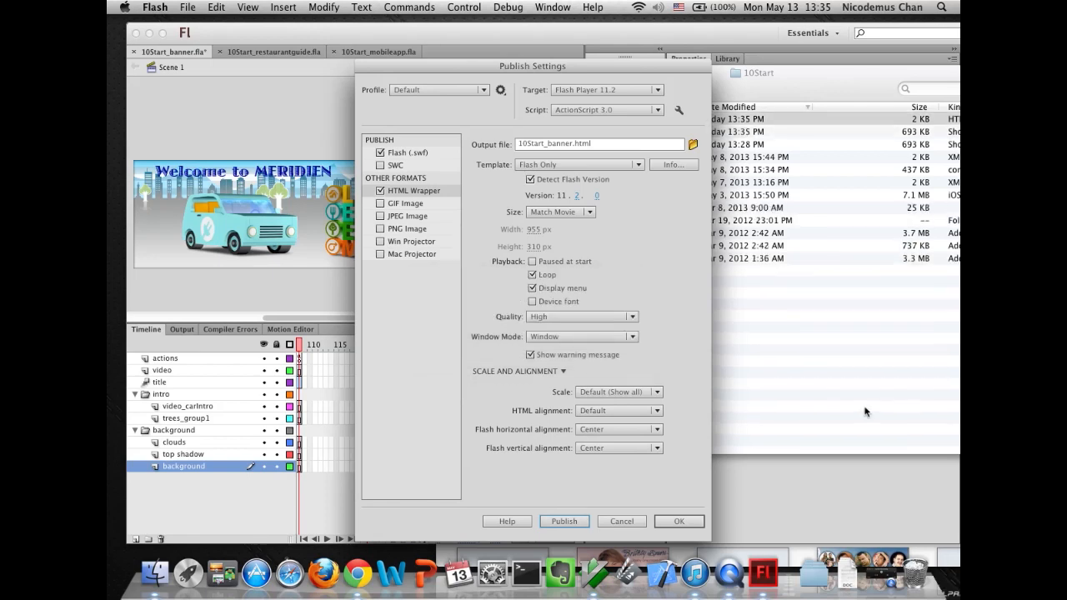
{"action": "left_click", "coordinate": [746, 303]}
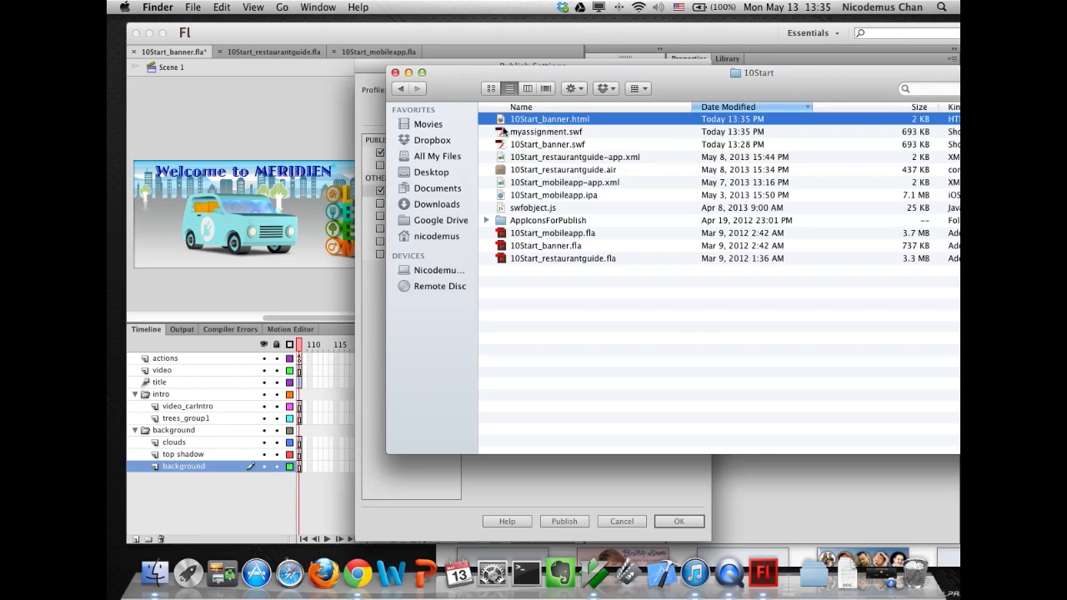
{"action": "double_click", "coordinate": [500, 122]}
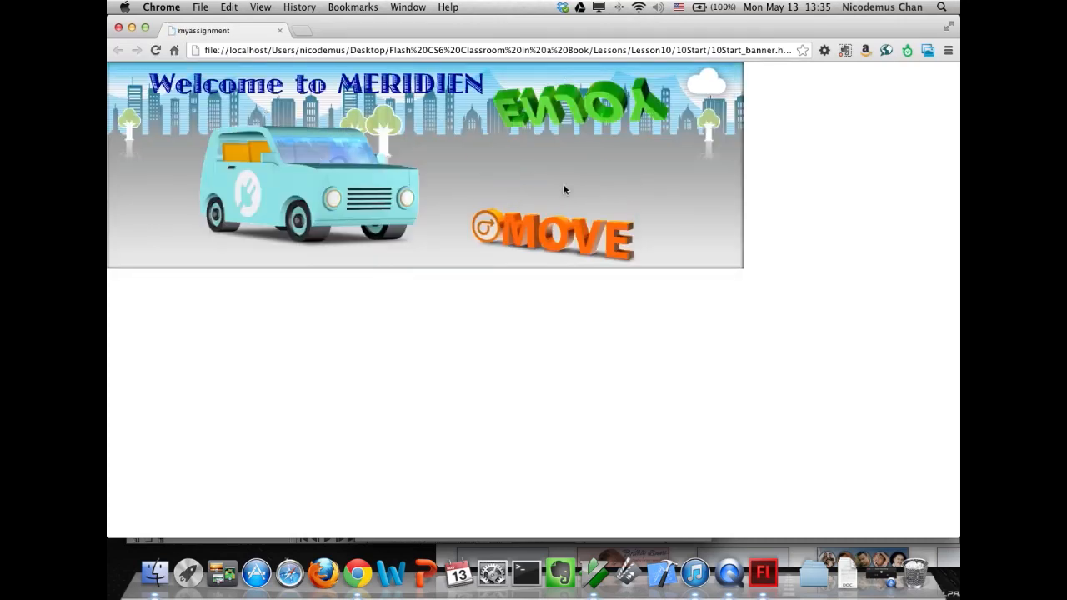
{"action": "left_click", "coordinate": [279, 30]}
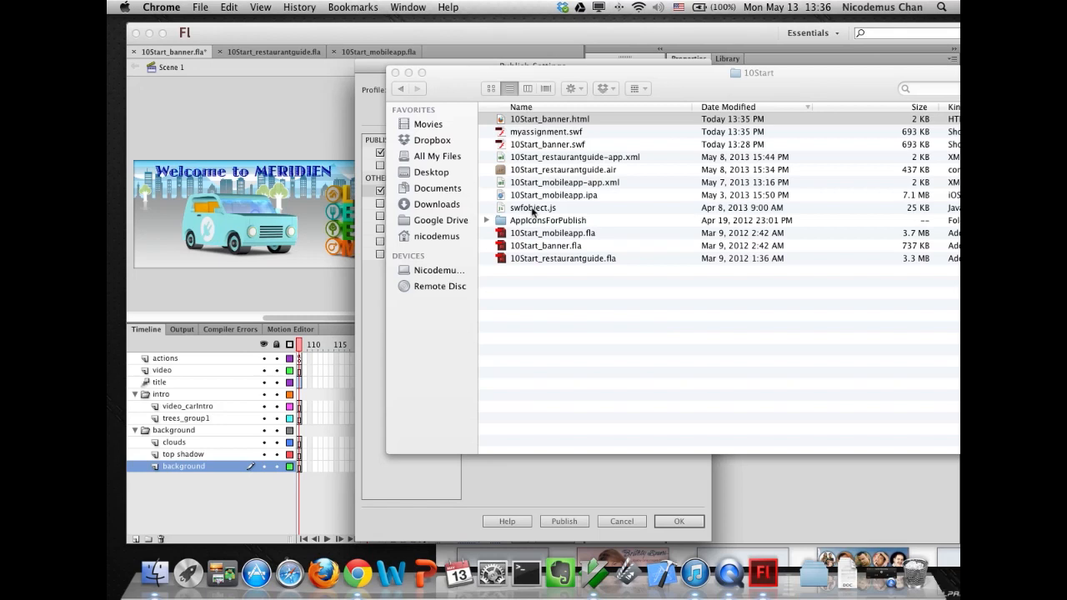
- Move swfobject.js from the 10Start folder to the Trash
{"action": "left_click", "coordinate": [374, 297]}
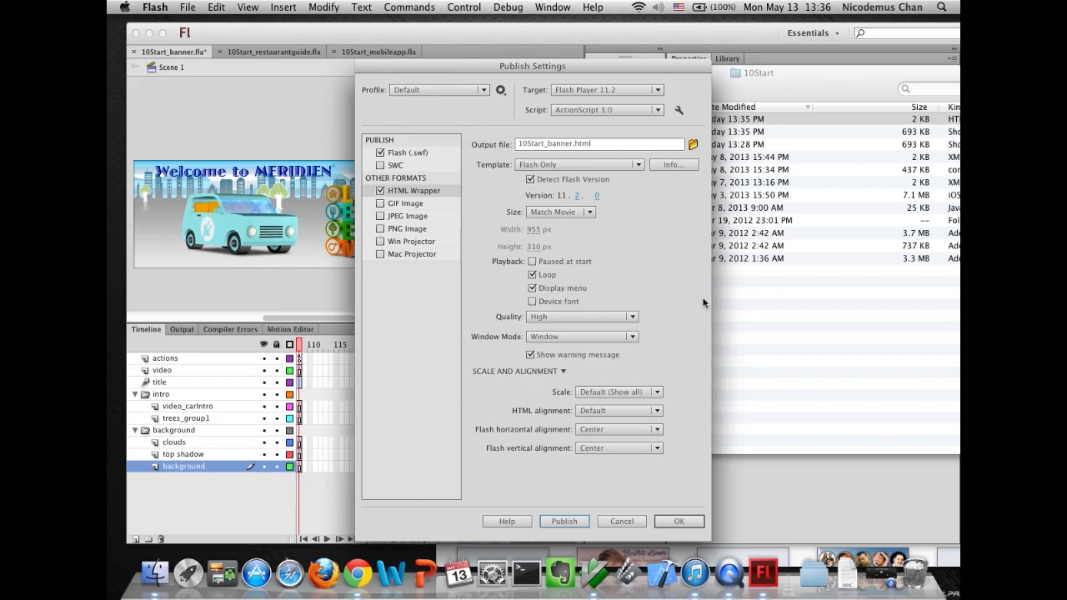
{"action": "left_click", "coordinate": [752, 324]}
{"action": "left_click", "coordinate": [534, 209]}
{"action": "left_click", "coordinate": [538, 123]}
{"action": "left_click", "coordinate": [542, 133]}
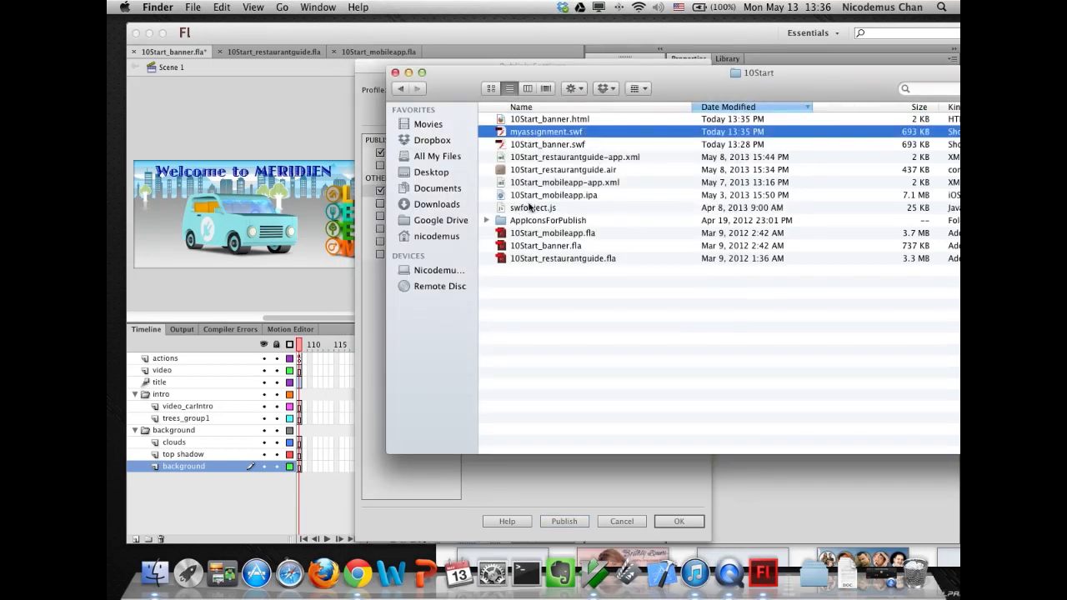
{"action": "left_click", "coordinate": [531, 209]}
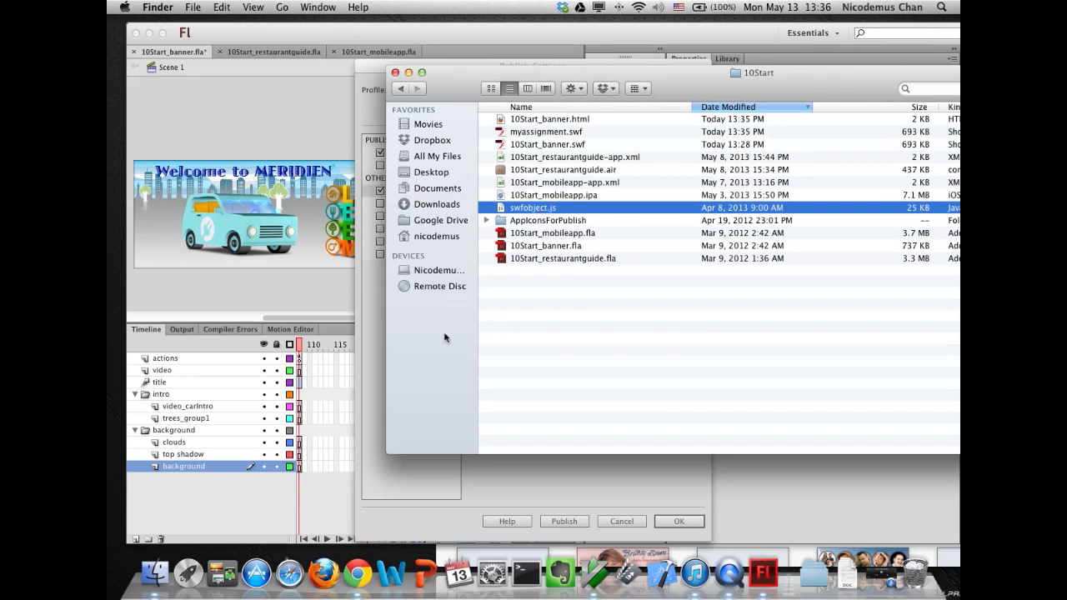
{"action": "left_click", "coordinate": [499, 208]}
{"action": "left_click_drag", "start_coordinate": [499, 208], "coordinate": [917, 571]}
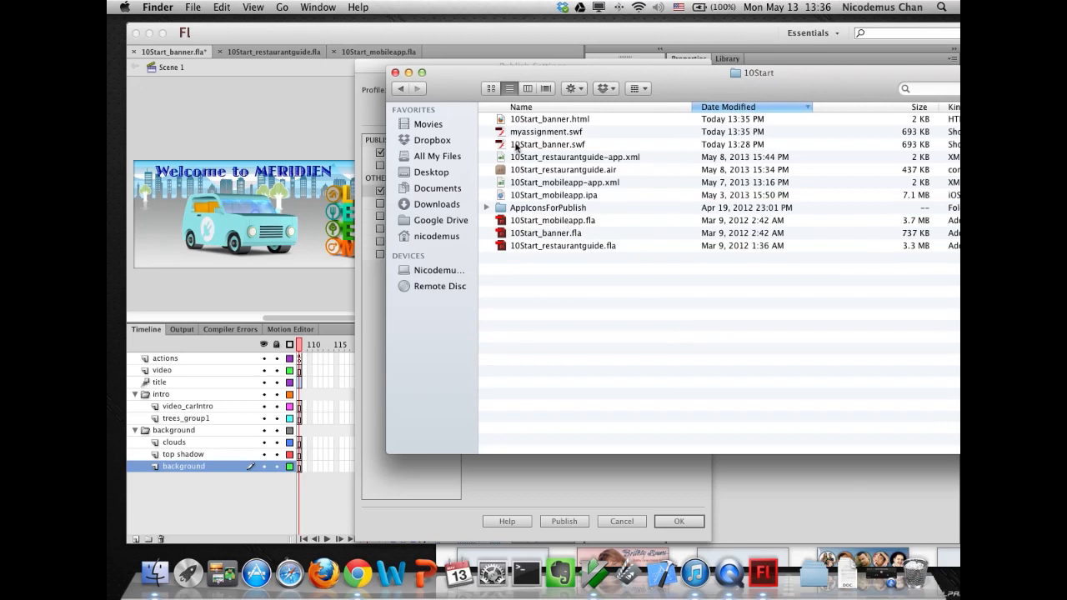
- Move 10Start_banner.html, myassignment.swf and 10Start_banner.swf from the 10Start folder to the Trash
{"action": "left_click", "coordinate": [594, 121]}
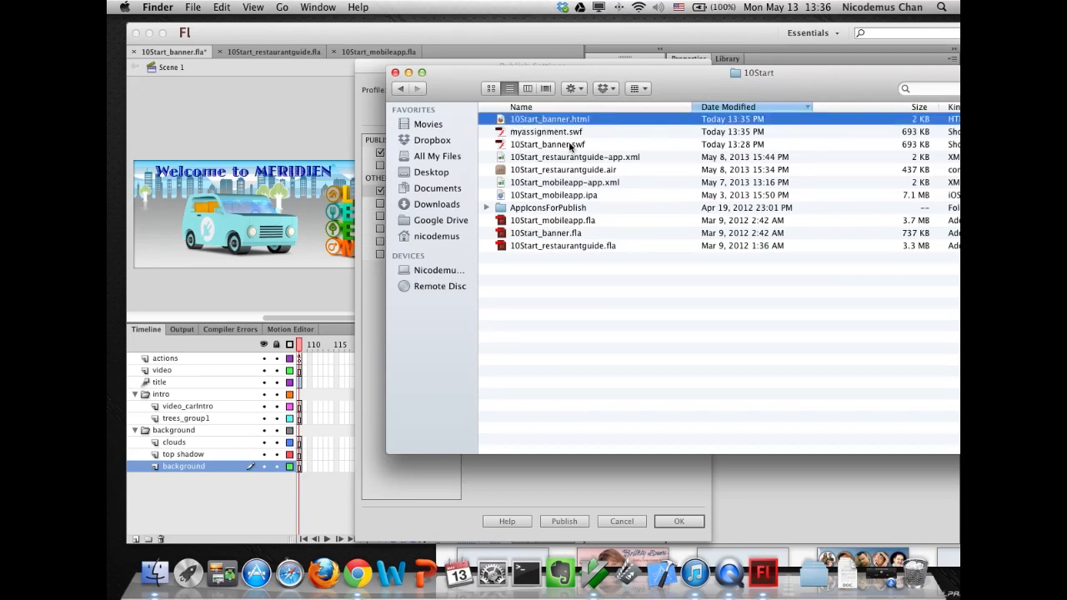
{"action": "left_click", "coordinate": [570, 145], "text": "shift"}
{"action": "left_click_drag", "start_coordinate": [556, 148], "coordinate": [914, 573]}
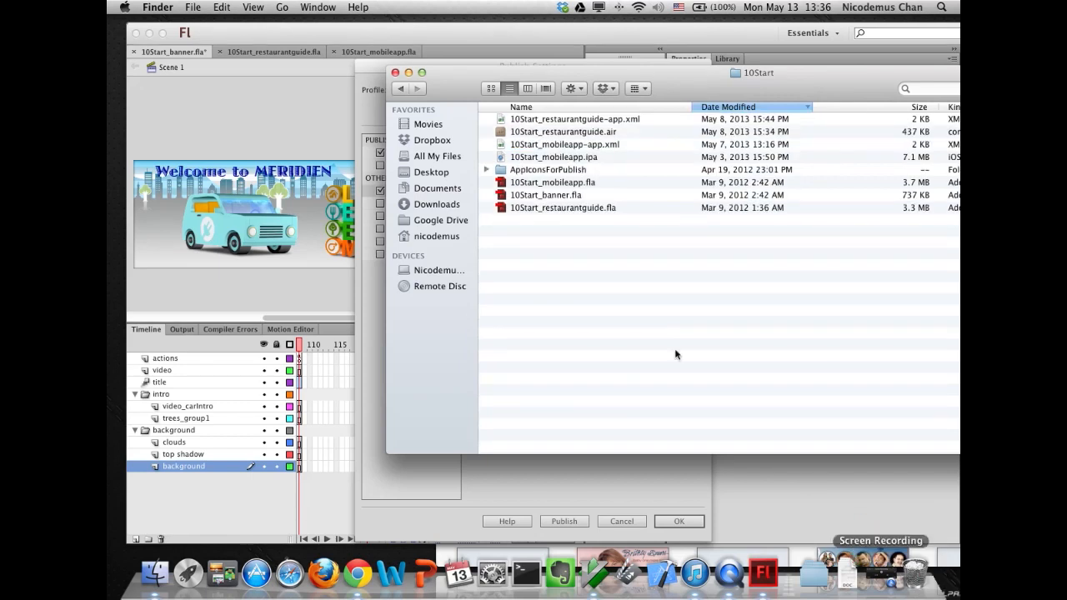
- Set the HTML Wrapper output file name to mysassignment.html and publish
{"action": "left_click", "coordinate": [363, 371]}
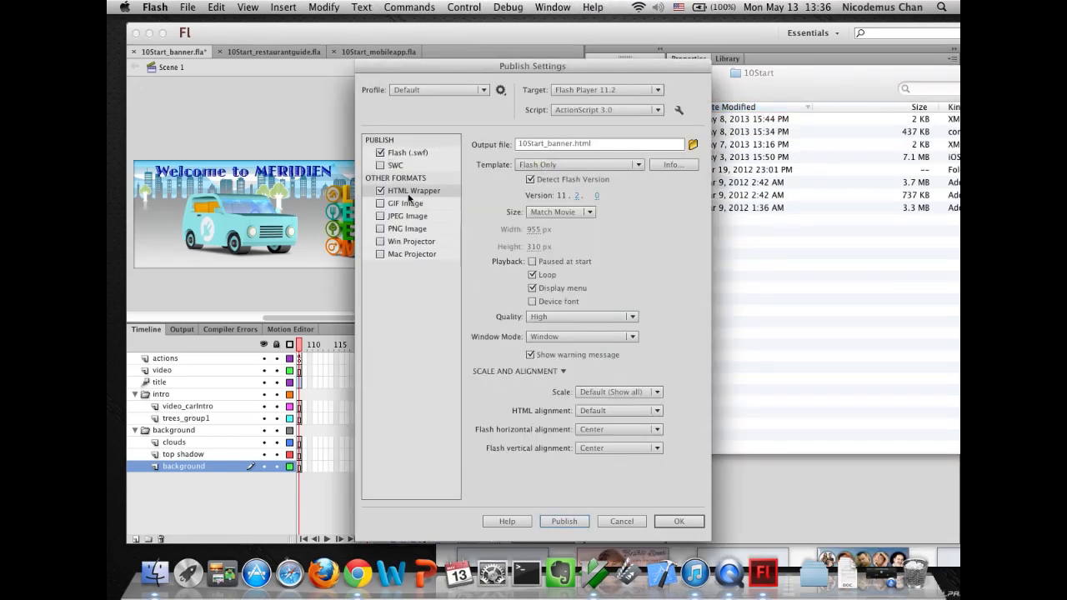
{"action": "left_click", "coordinate": [409, 154]}
{"action": "left_click", "coordinate": [409, 192]}
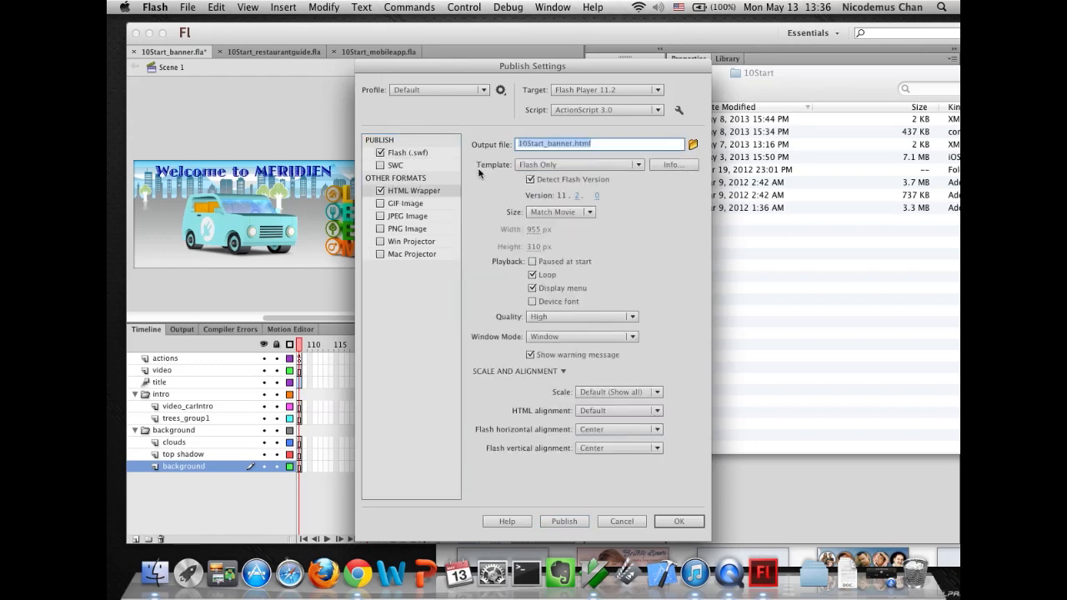
{"action": "double_click", "coordinate": [572, 143]}
{"action": "type", "text": "mysas"}
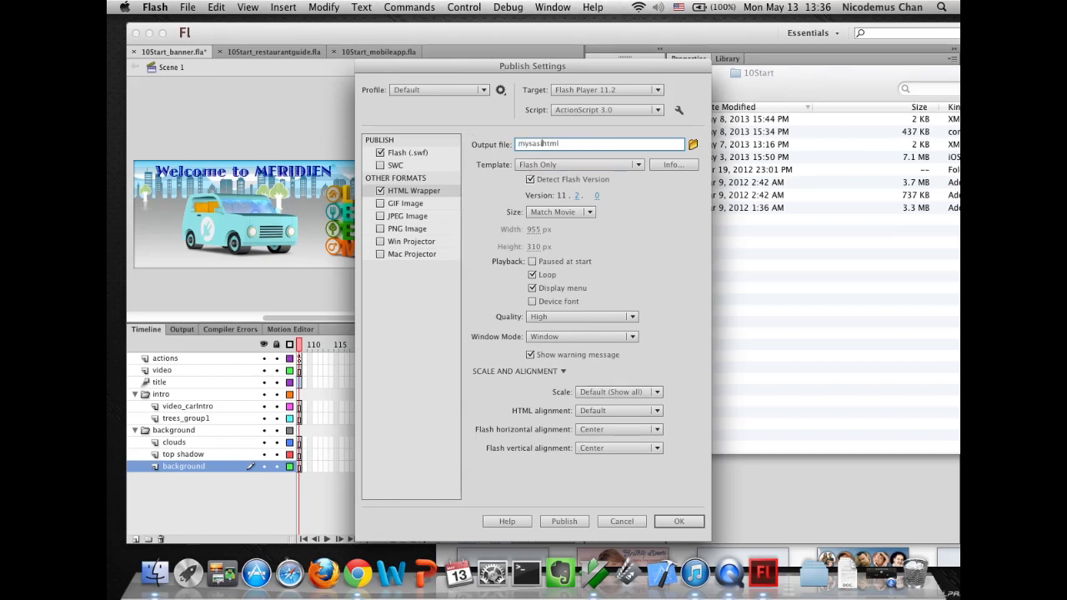
{"action": "type", "text": "signment"}
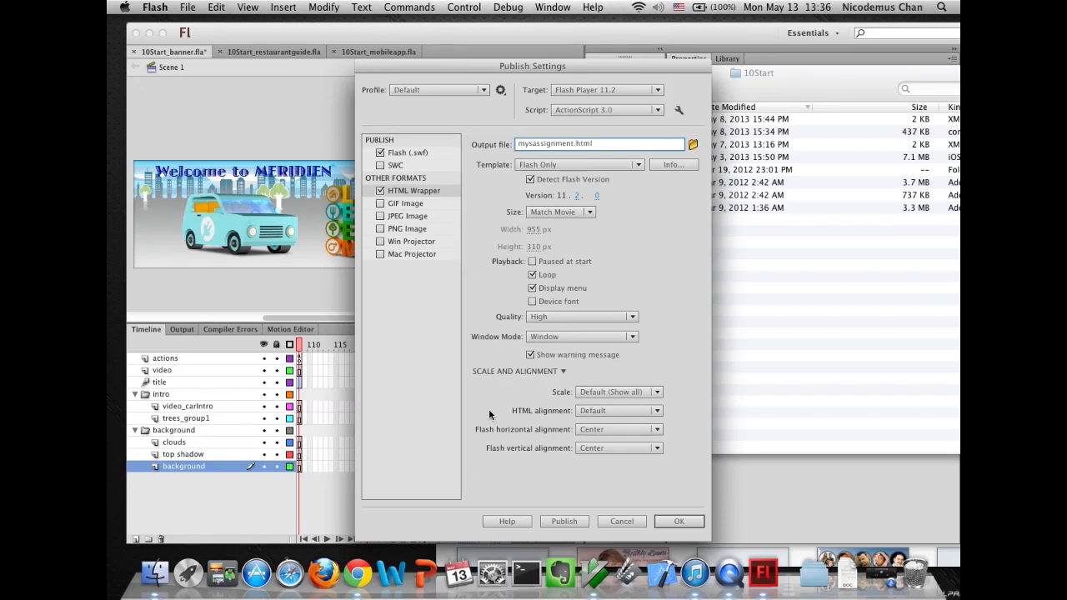
{"action": "left_click", "coordinate": [563, 521]}
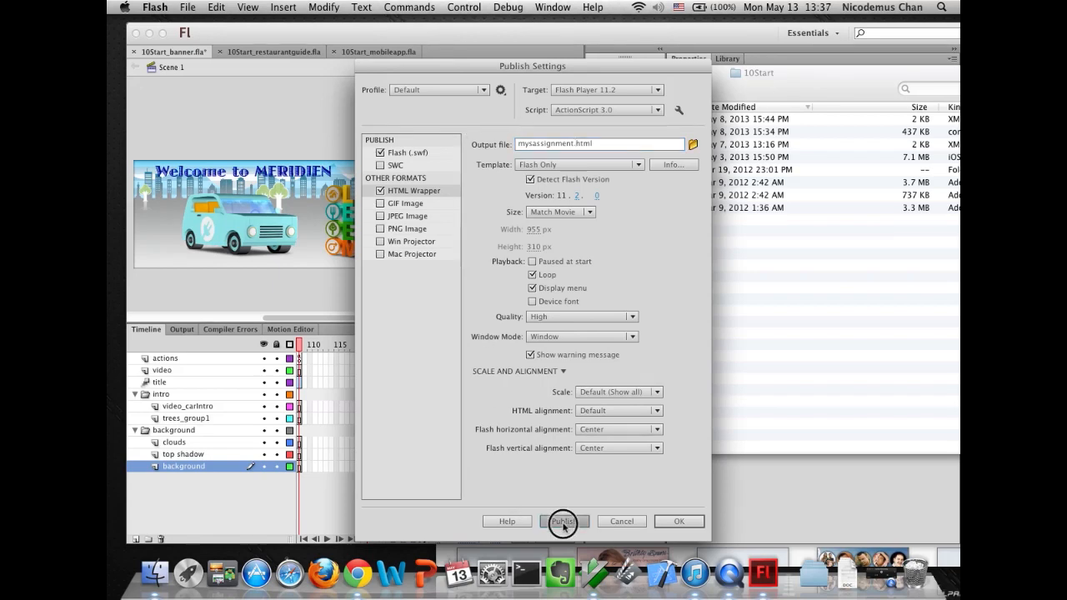
- Examine the newly published files in the 10Start folder
{"action": "left_click", "coordinate": [751, 390]}
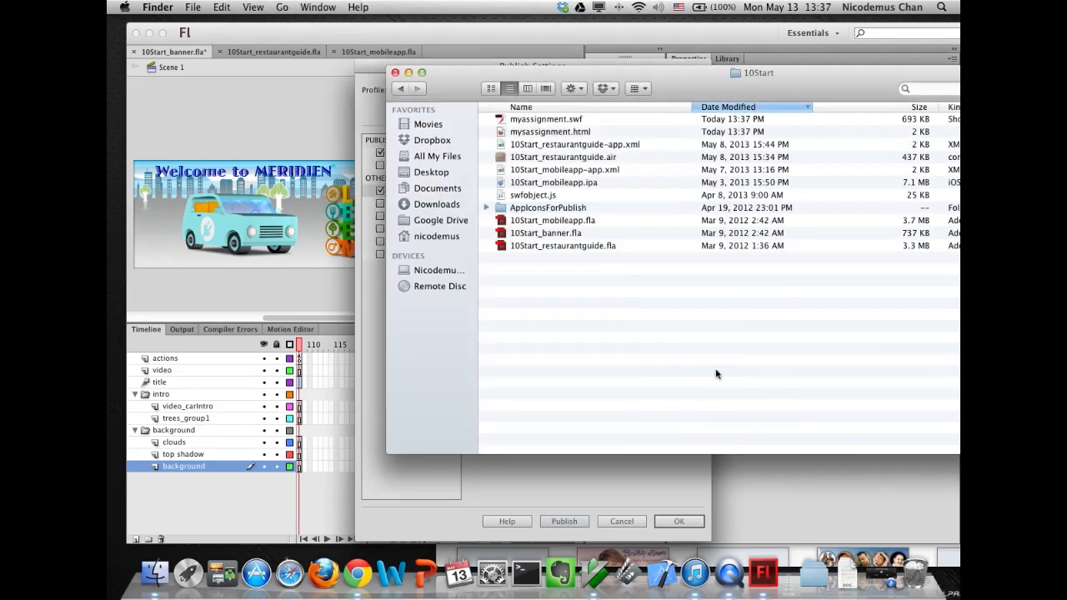
{"action": "left_click", "coordinate": [510, 123]}
{"action": "left_click", "coordinate": [516, 132]}
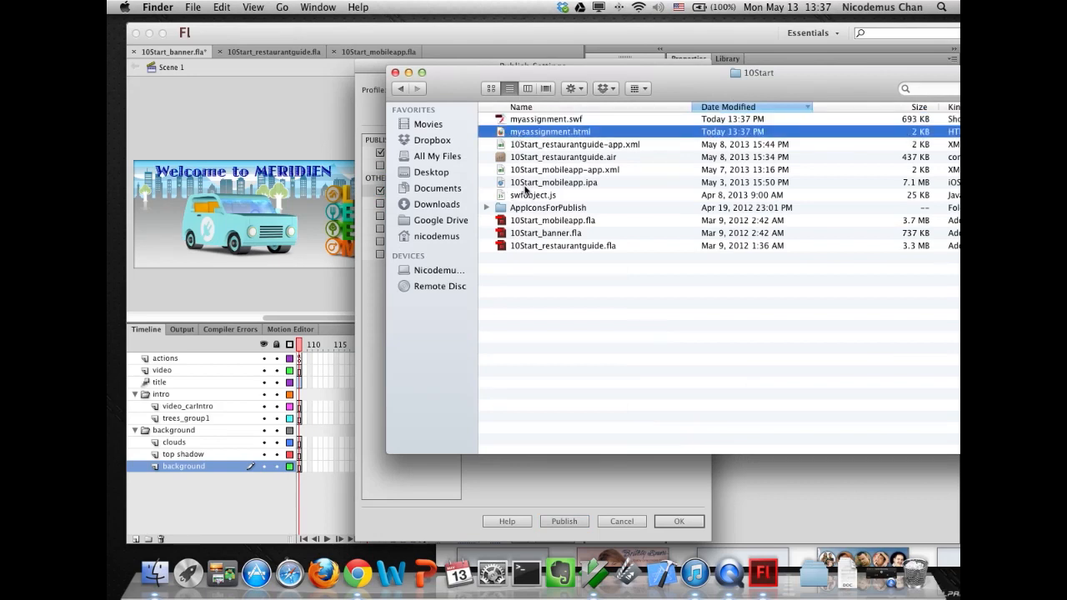
{"action": "left_click", "coordinate": [530, 195]}
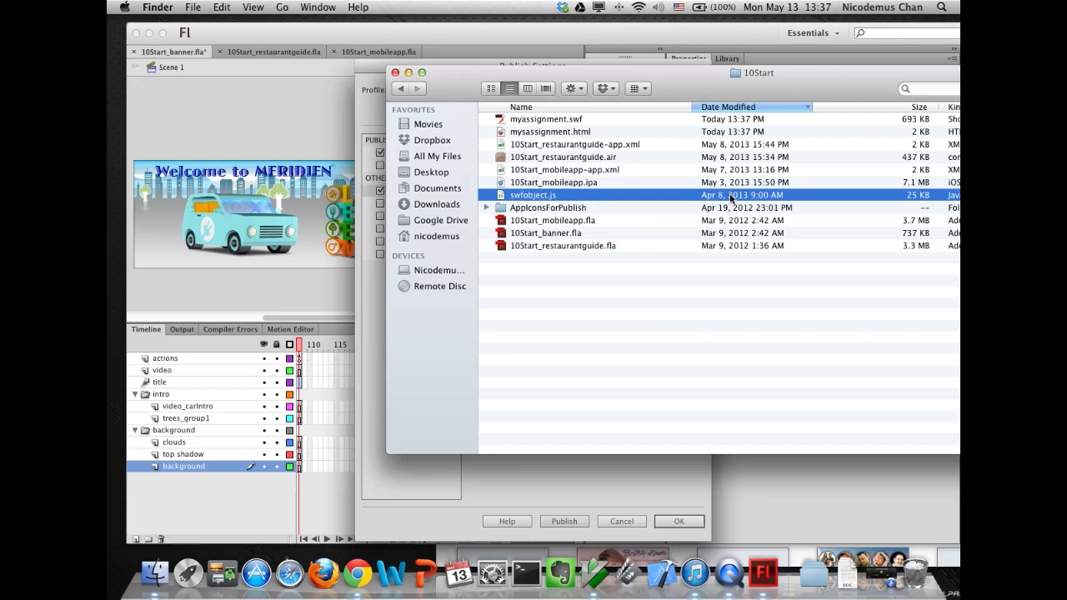
{"action": "left_click", "coordinate": [379, 309]}
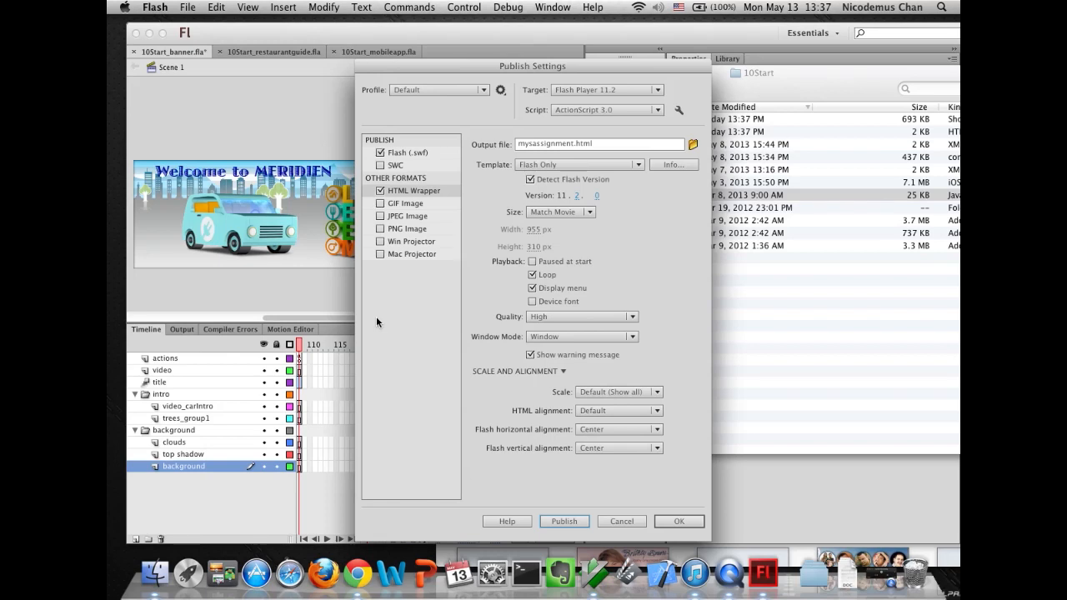
- Set the HTML Wrapper size to Pixels with a width of 500 px and a height of 200 px
{"action": "left_click", "coordinate": [404, 154]}
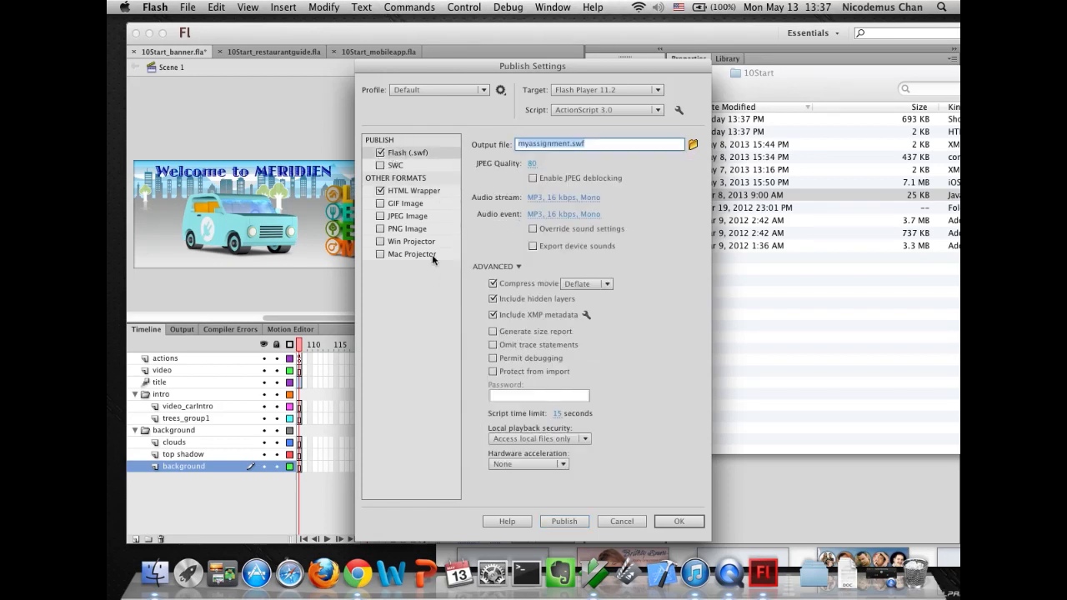
{"action": "left_click", "coordinate": [416, 192]}
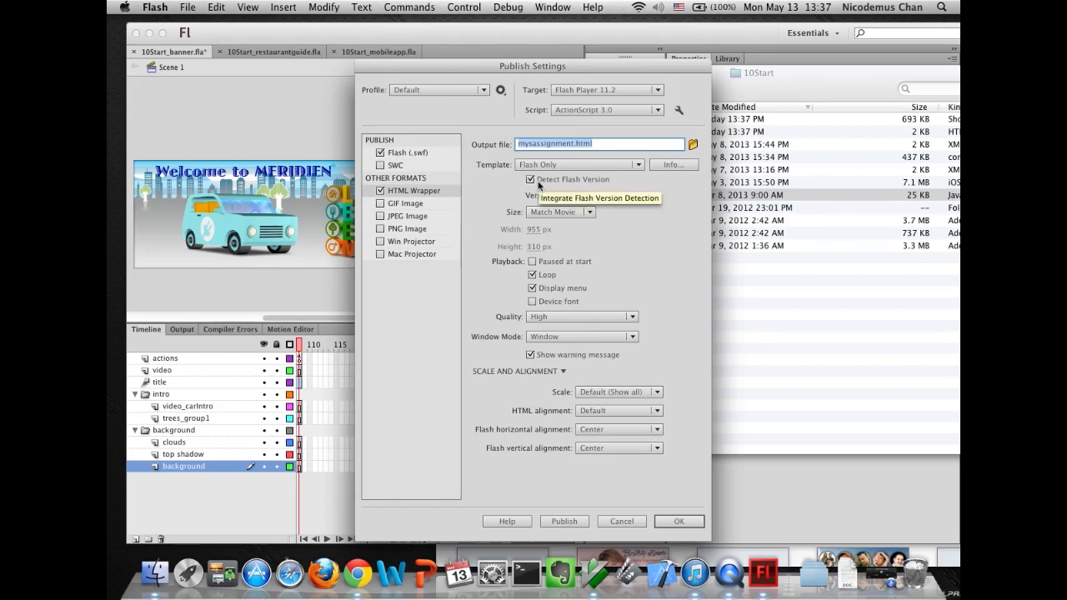
{"action": "left_click", "coordinate": [536, 233]}
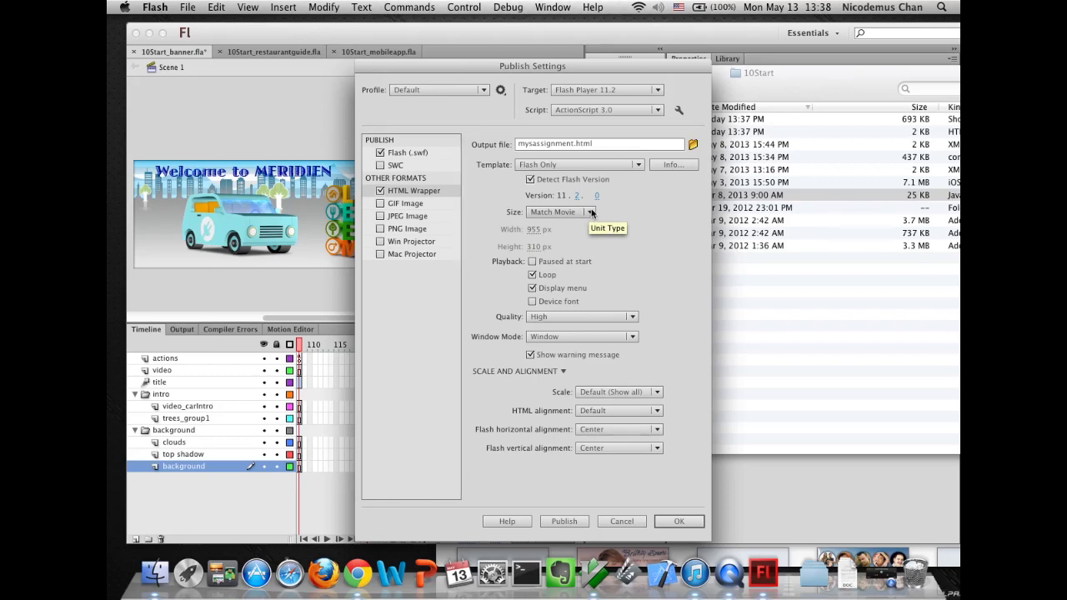
{"action": "left_click", "coordinate": [582, 211]}
{"action": "left_click", "coordinate": [571, 240]}
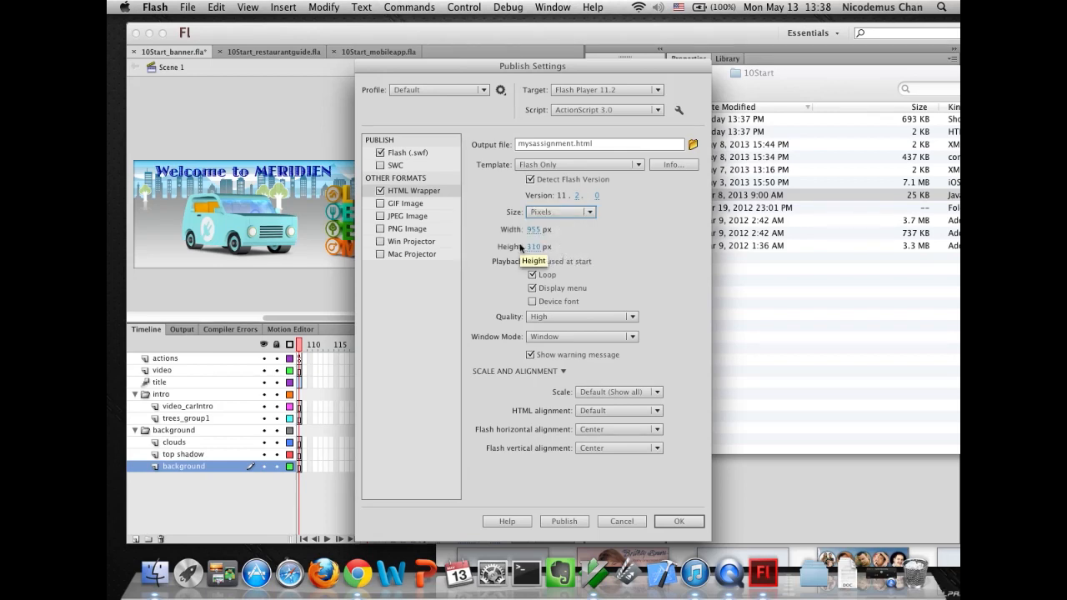
{"action": "left_click", "coordinate": [534, 230]}
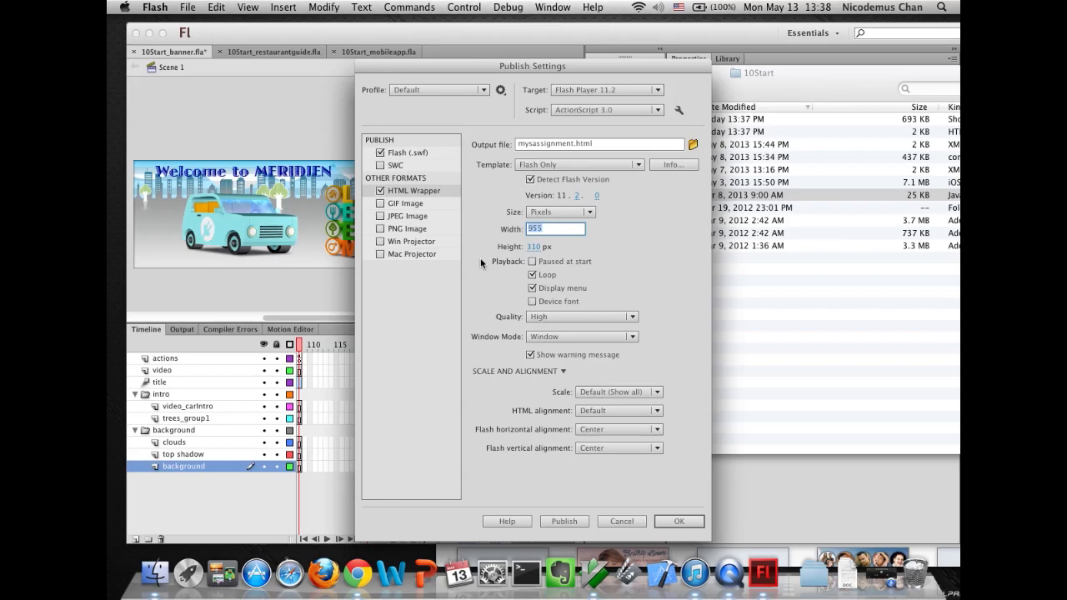
{"action": "type", "text": "90"}
{"action": "key", "text": "Tab"}
{"action": "type", "text": "200"}
{"action": "key", "text": "Return"}
- Publish, open mysassignment.html in the browser to preview the resized banner, and close the tab
{"action": "left_click", "coordinate": [564, 520]}
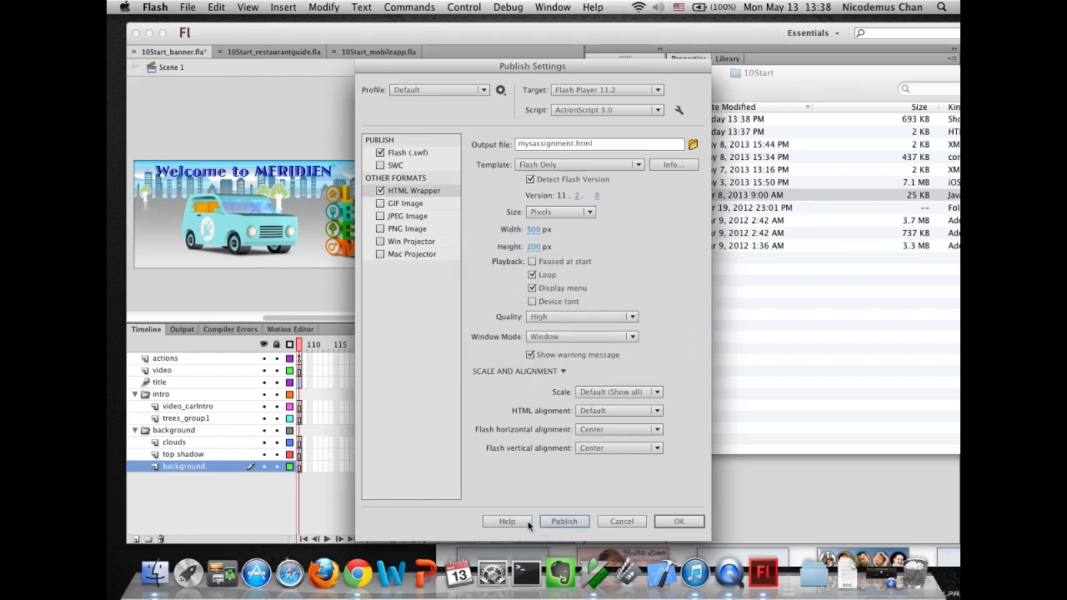
{"action": "left_click", "coordinate": [786, 376]}
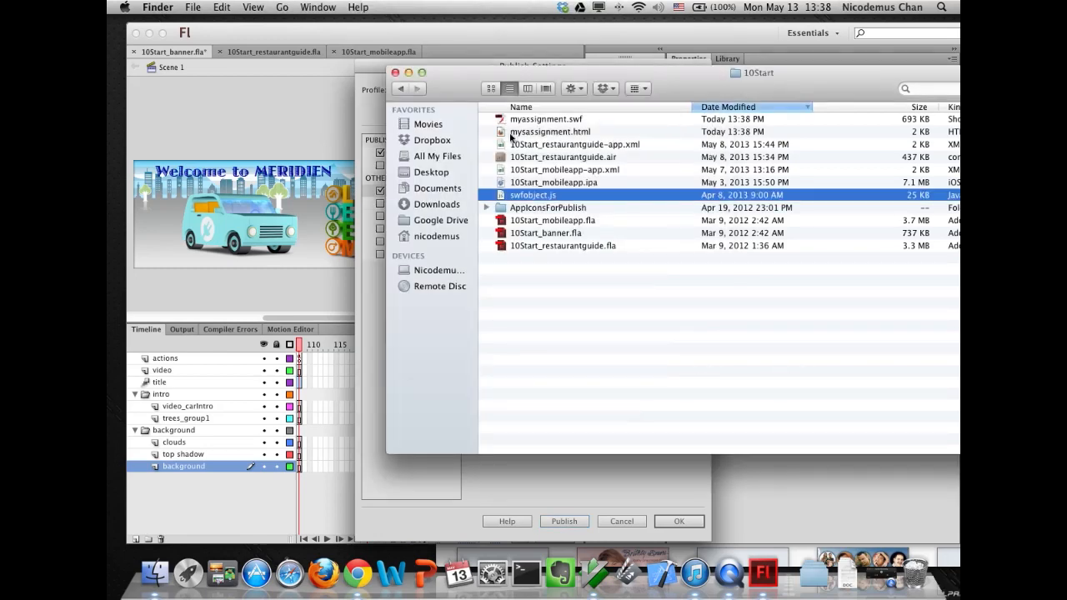
{"action": "double_click", "coordinate": [505, 132]}
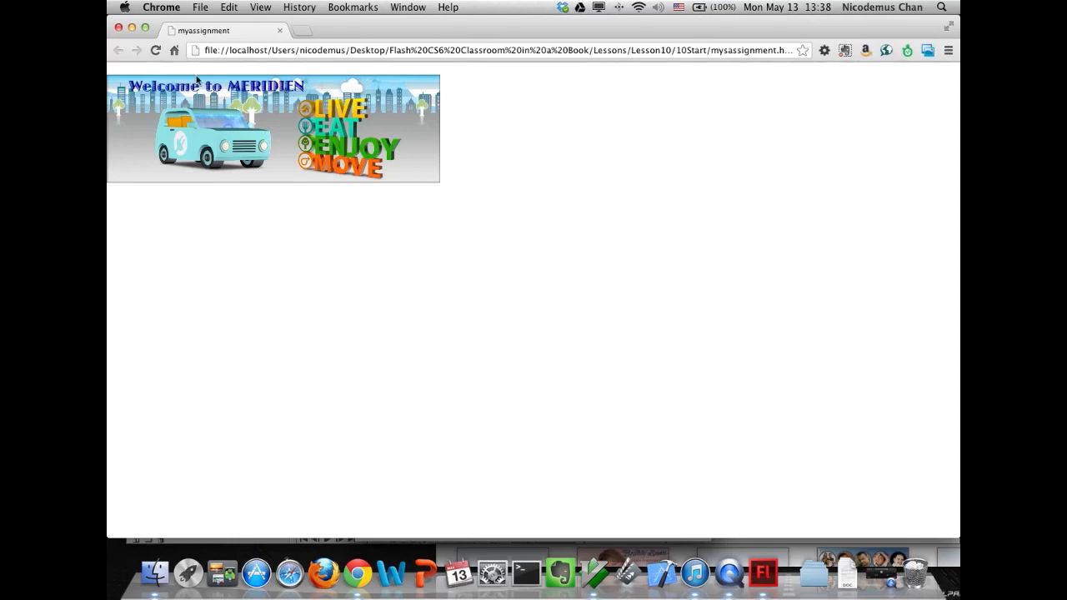
{"action": "left_click", "coordinate": [279, 30]}
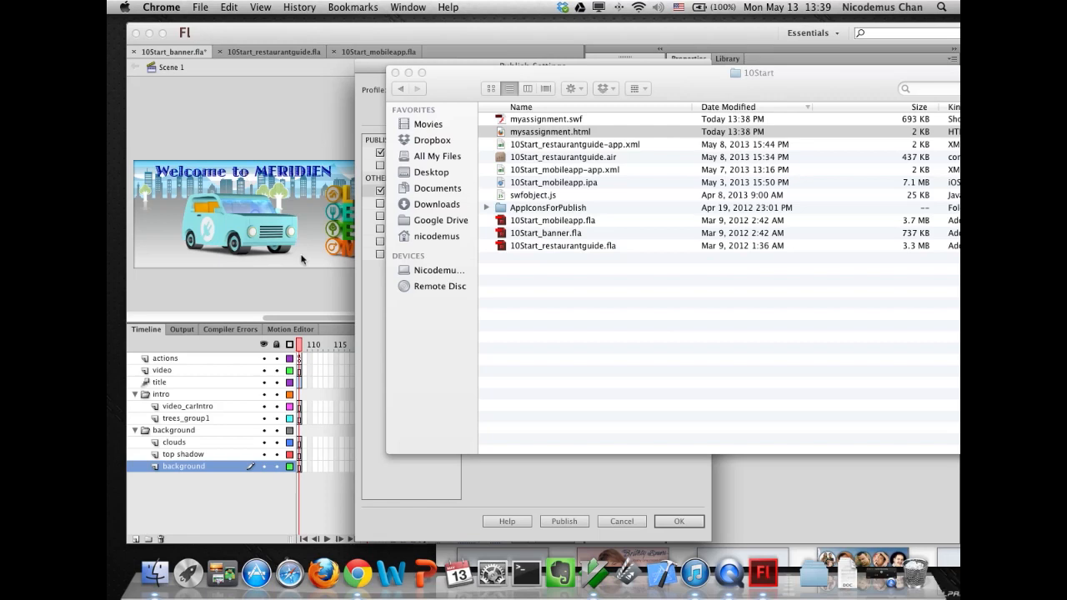
- Set the HTML Wrapper size to Percent with a width and height of 50 percent
{"action": "left_click", "coordinate": [371, 336]}
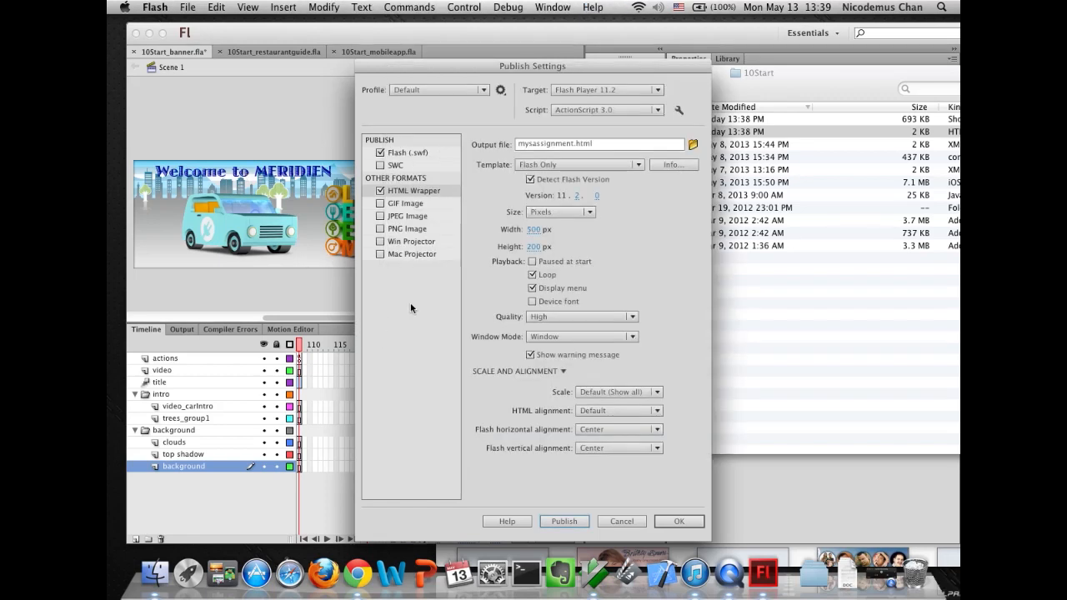
{"action": "left_click", "coordinate": [588, 214]}
{"action": "left_click", "coordinate": [553, 255]}
{"action": "left_click", "coordinate": [588, 213]}
{"action": "left_click", "coordinate": [562, 226]}
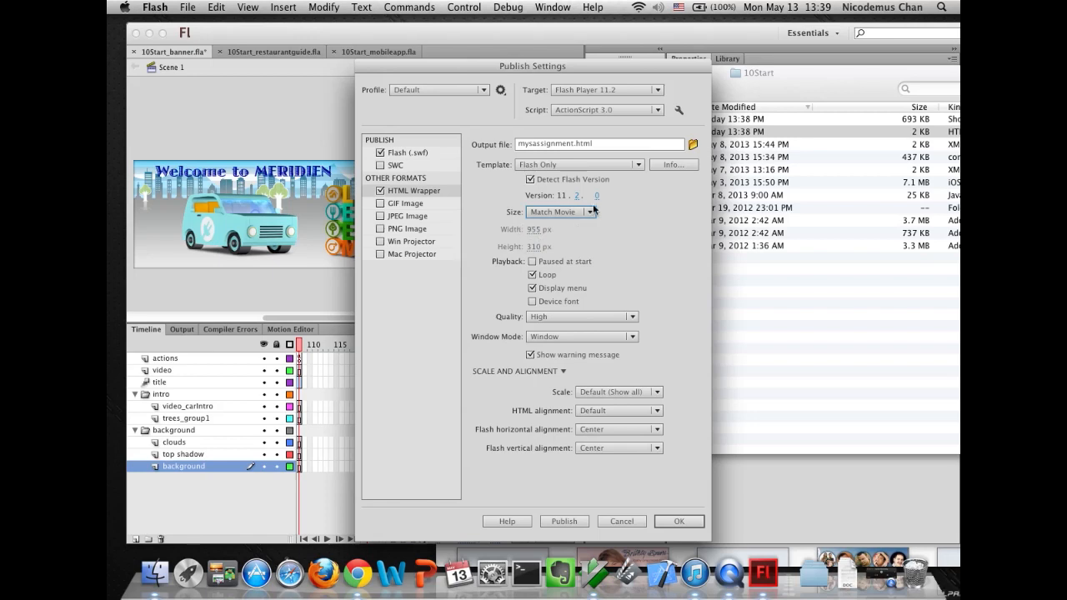
{"action": "left_click", "coordinate": [591, 213]}
{"action": "left_click", "coordinate": [553, 255]}
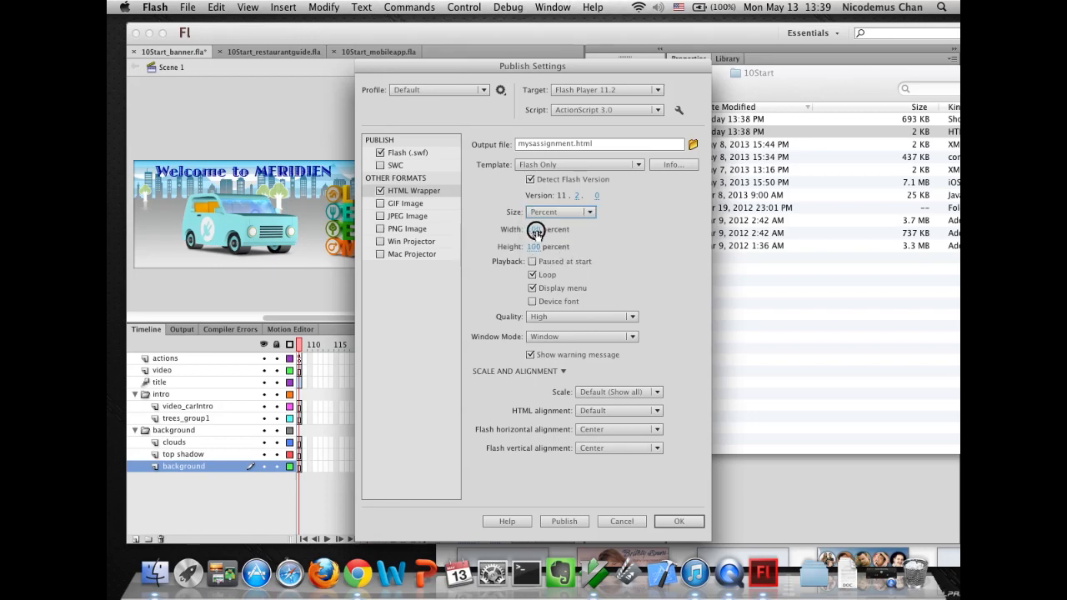
{"action": "type", "text": "50"}
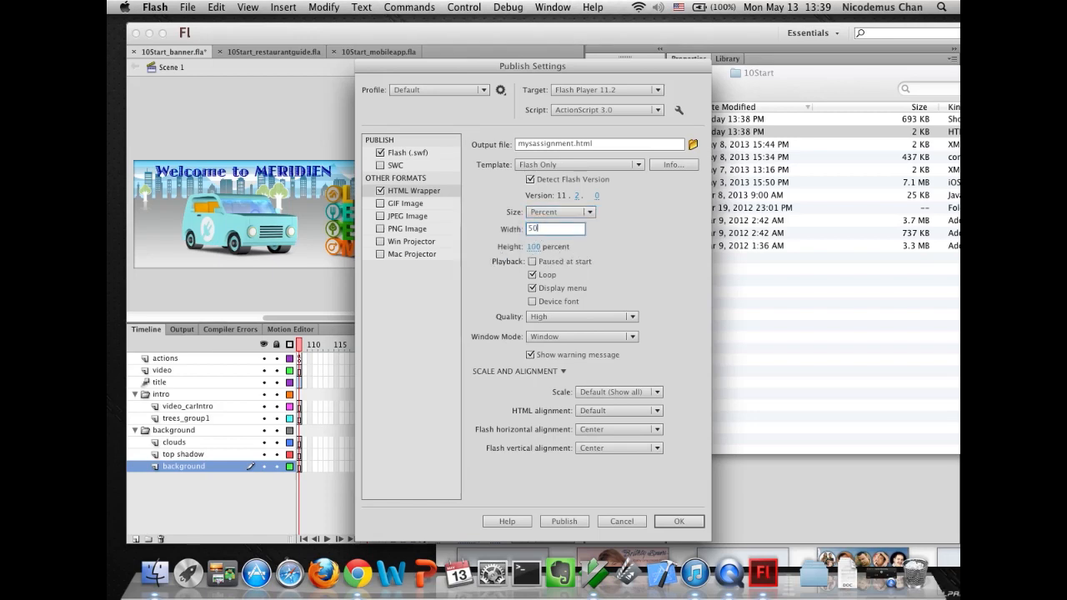
{"action": "key", "text": "Tab"}
{"action": "type", "text": "50"}
{"action": "key", "text": "Tab"}
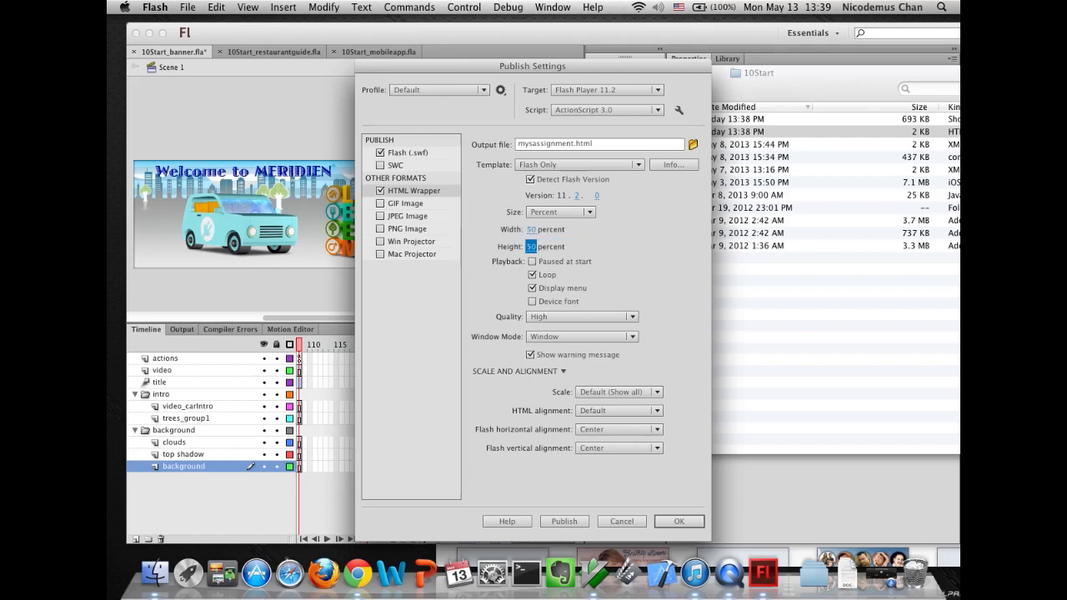
- Publish, open mysassignment.html in the browser to preview the half-size banner, and close the tab
{"action": "left_click", "coordinate": [555, 519]}
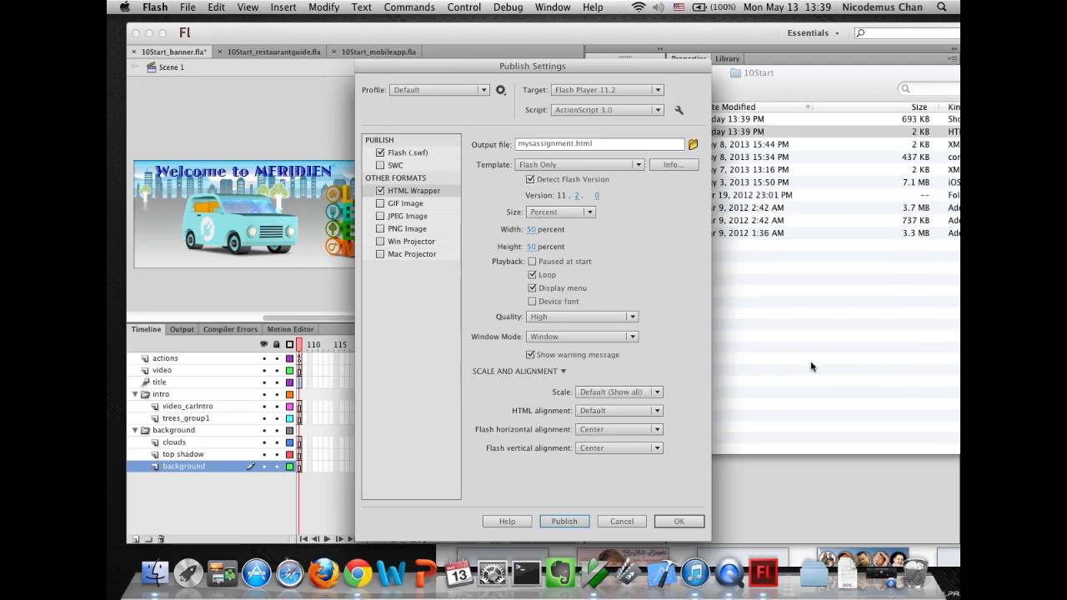
{"action": "left_click", "coordinate": [781, 386]}
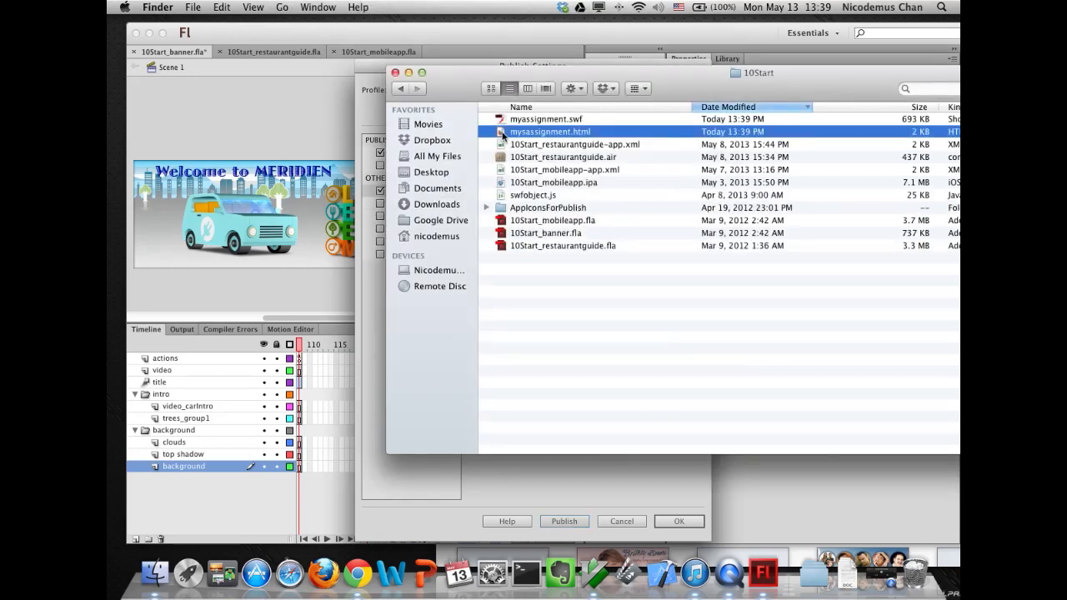
{"action": "double_click", "coordinate": [502, 135]}
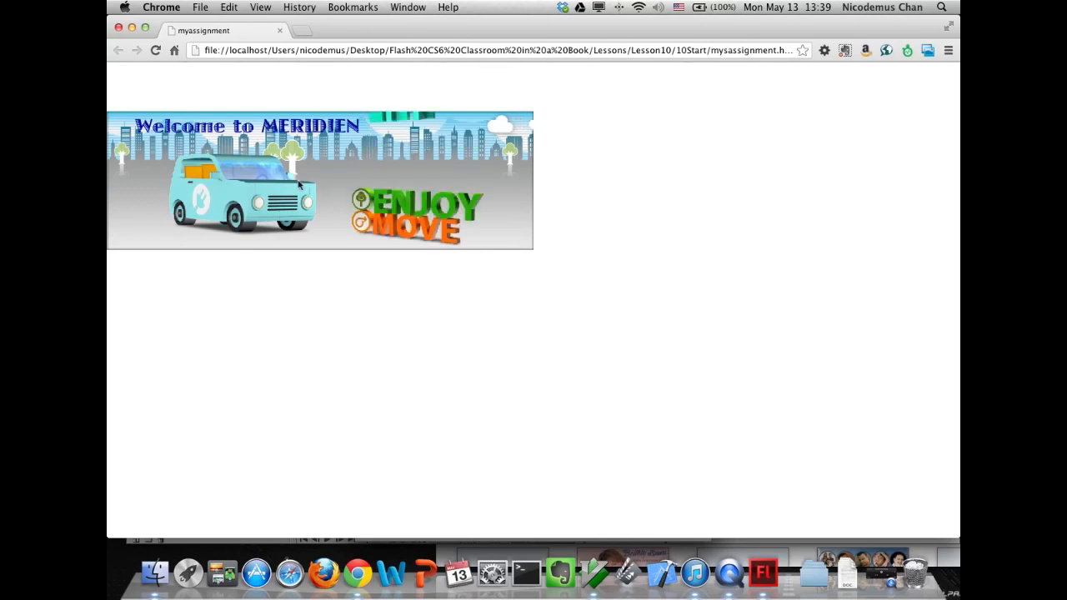
{"action": "left_click", "coordinate": [280, 31]}
{"action": "left_click", "coordinate": [369, 353]}
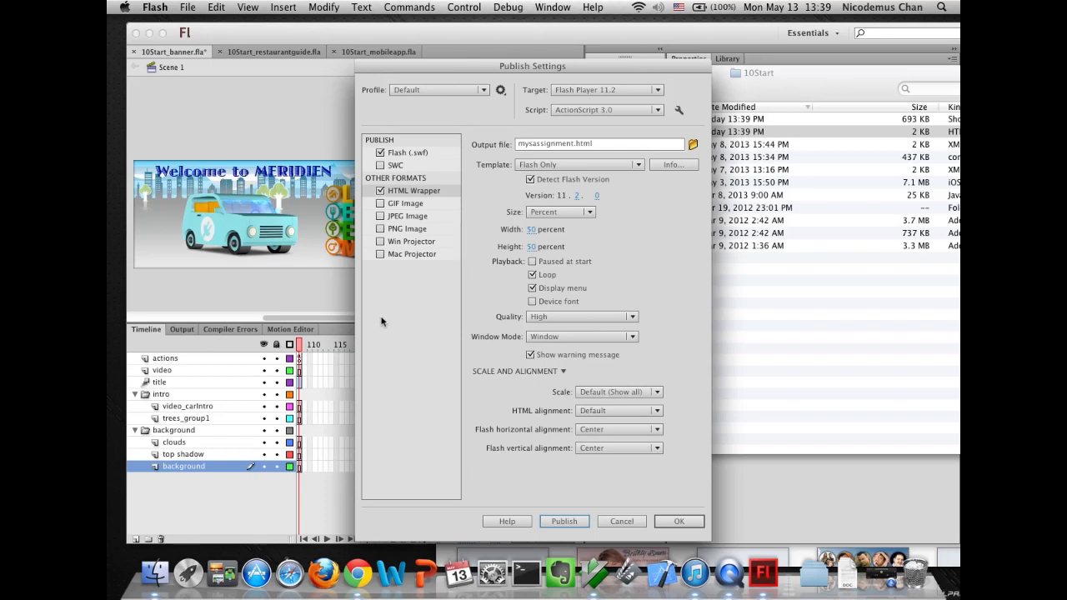
- Set the HTML Wrapper size to Match Movie and publish
{"action": "left_click", "coordinate": [558, 212]}
{"action": "left_click", "coordinate": [548, 223]}
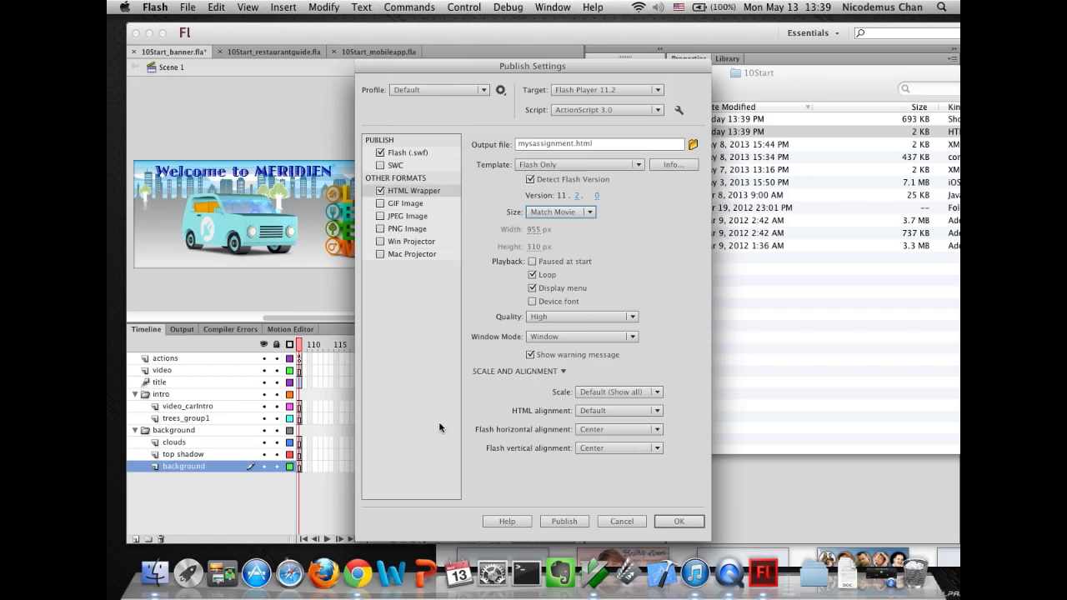
{"action": "left_click", "coordinate": [546, 523]}
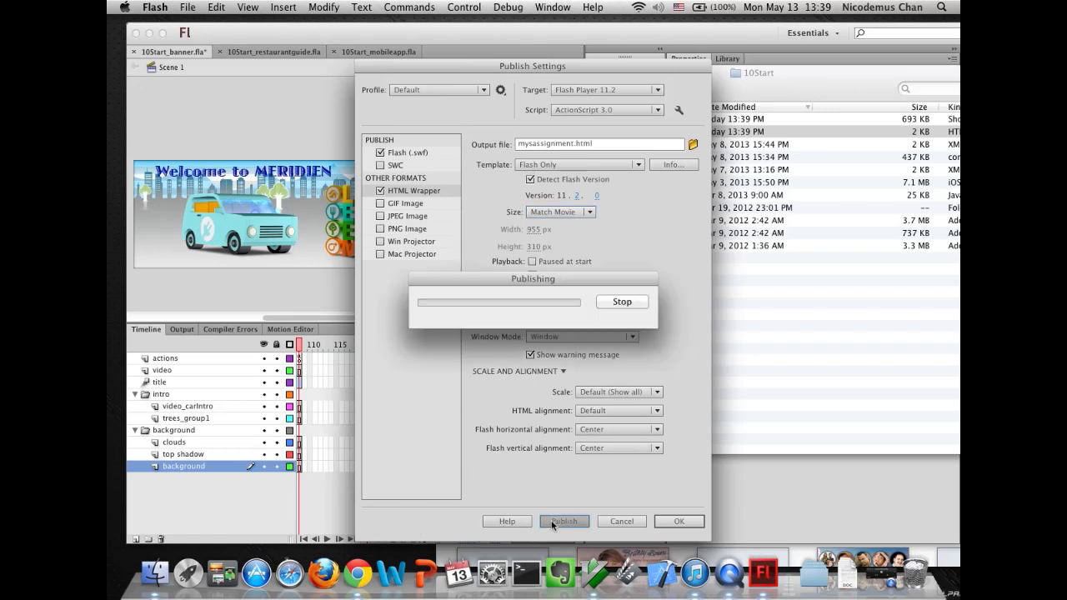
- Preview mysassignment.html in the browser and close the tab
{"action": "left_click", "coordinate": [803, 349]}
{"action": "double_click", "coordinate": [498, 134]}
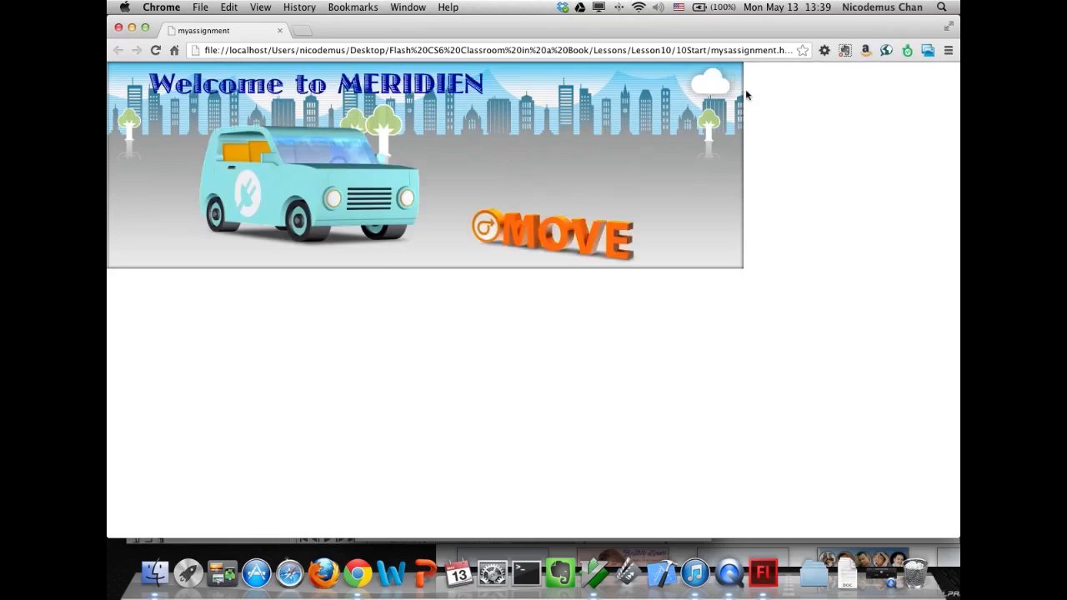
{"action": "left_click", "coordinate": [279, 31]}
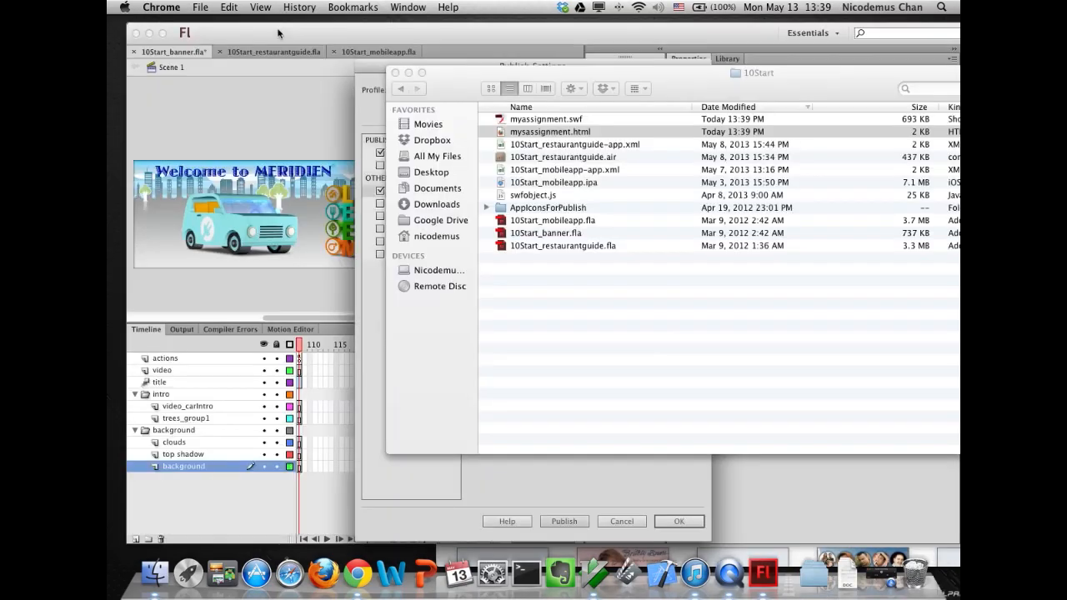
{"action": "left_click", "coordinate": [376, 415]}
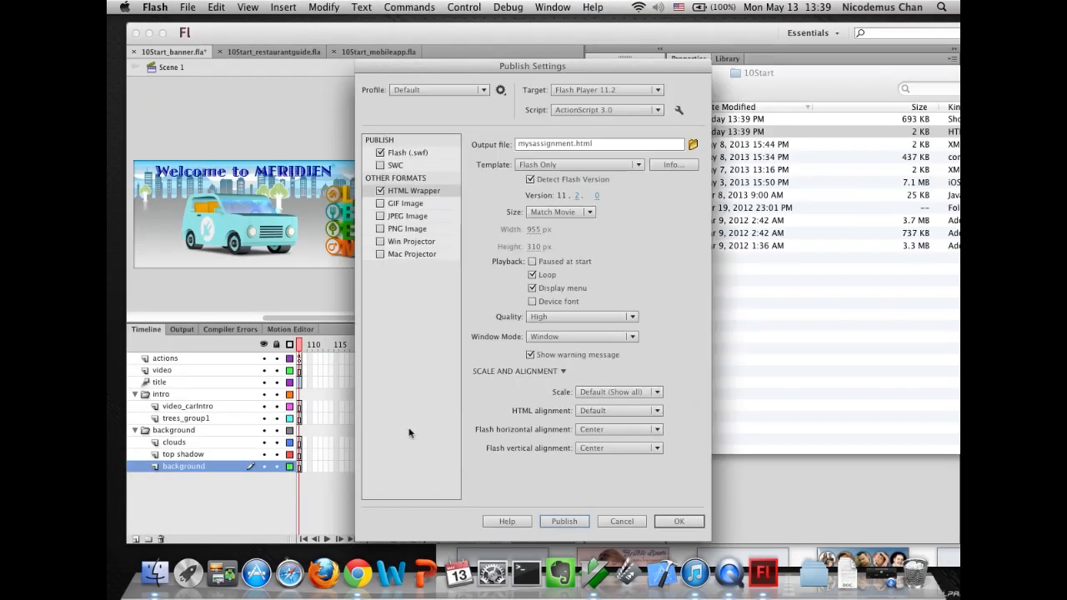
- Set the HTML Wrapper size to Percent at 100 percent width and height
{"action": "left_click", "coordinate": [621, 392]}
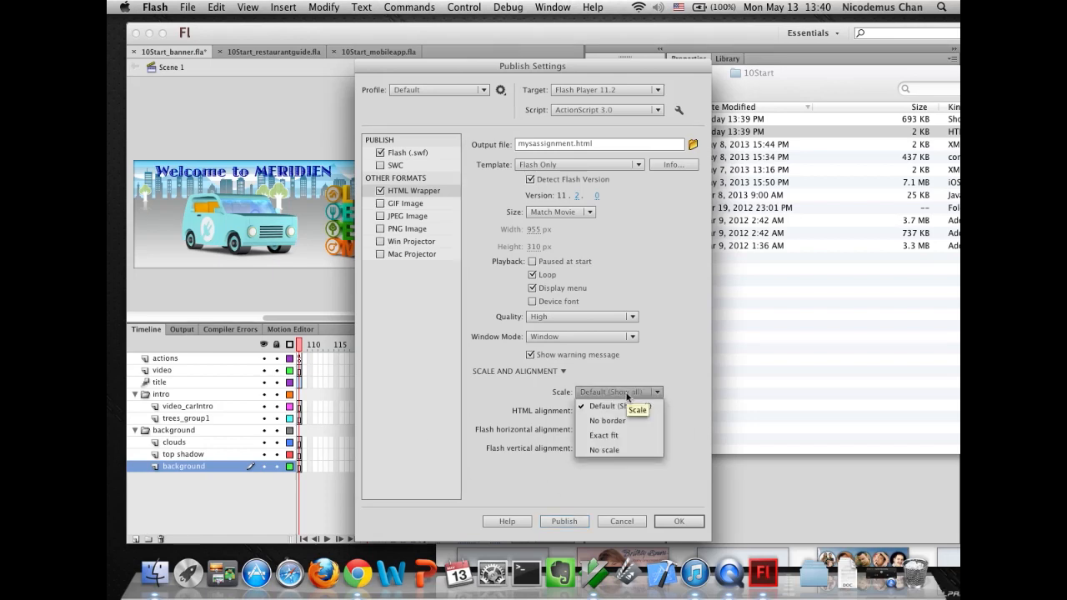
{"action": "left_click", "coordinate": [441, 410]}
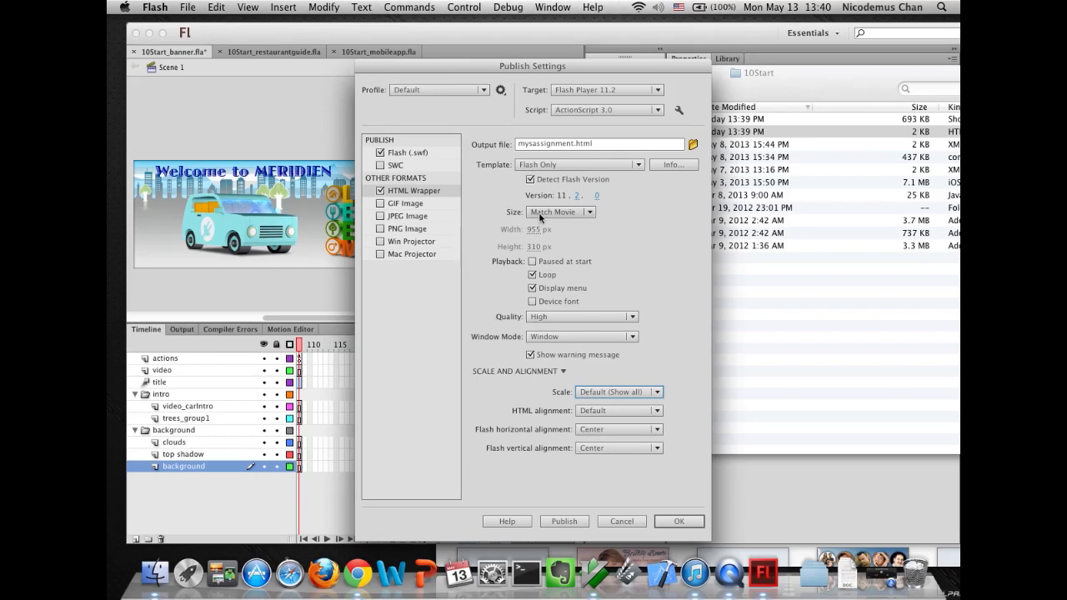
{"action": "left_click", "coordinate": [546, 213]}
{"action": "left_click", "coordinate": [552, 254]}
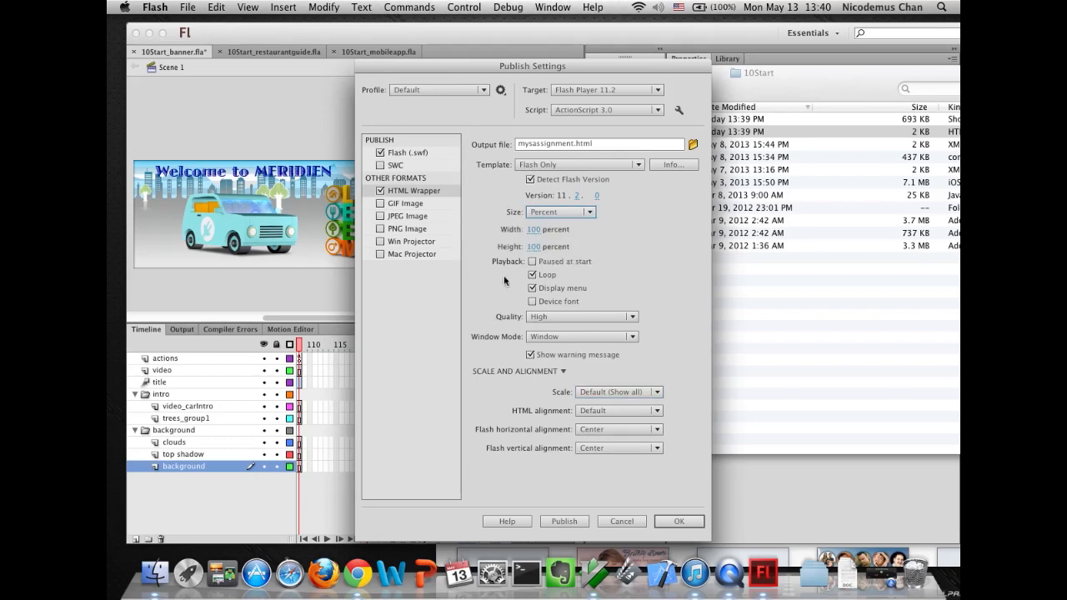
- Set the Scale option to No border and publish
{"action": "left_click", "coordinate": [614, 391]}
{"action": "left_click", "coordinate": [608, 423]}
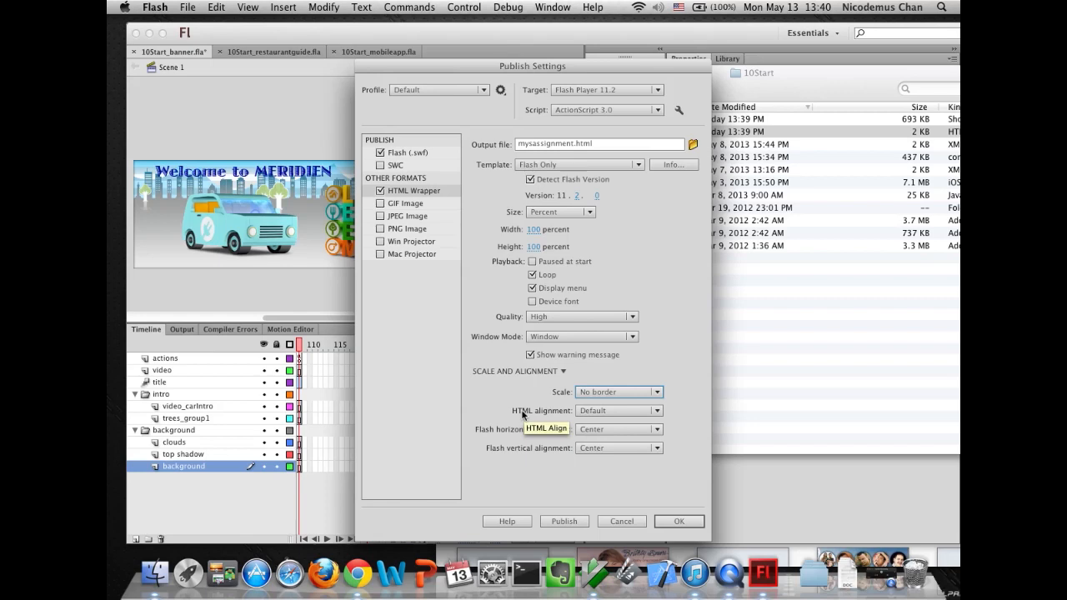
{"action": "left_click", "coordinate": [563, 521]}
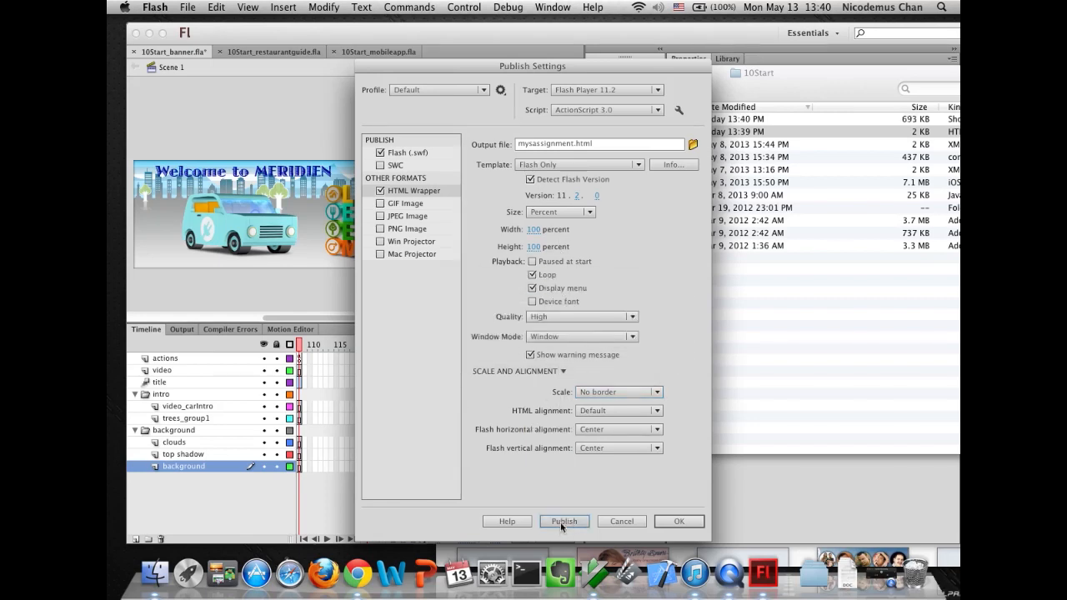
- Preview mysassignment.html in the browser and close the tab
{"action": "left_click", "coordinate": [753, 360]}
{"action": "double_click", "coordinate": [507, 123]}
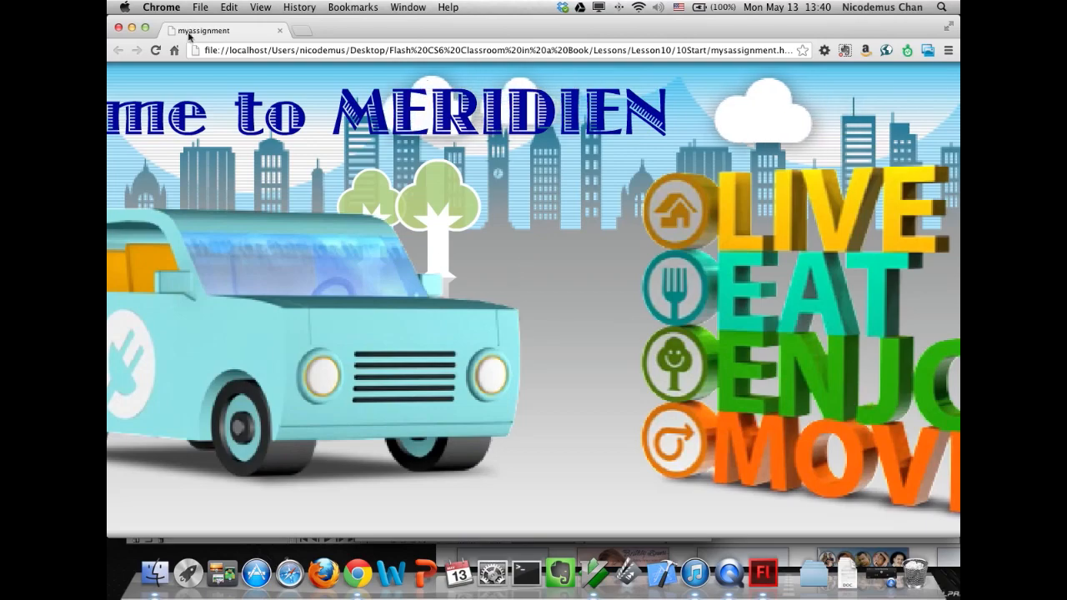
{"action": "left_click", "coordinate": [279, 31]}
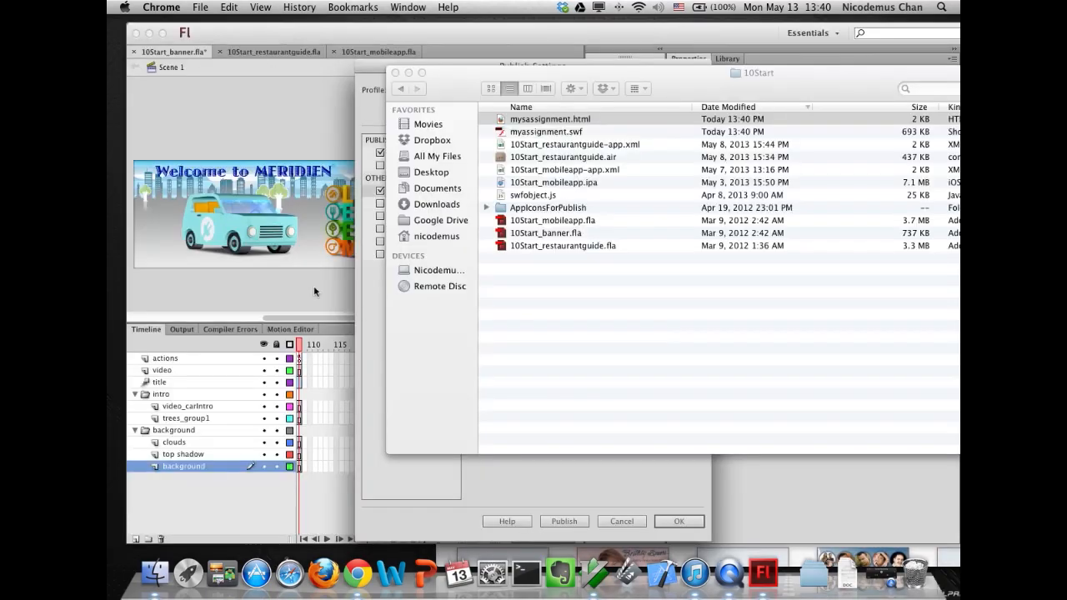
{"action": "left_click", "coordinate": [372, 388]}
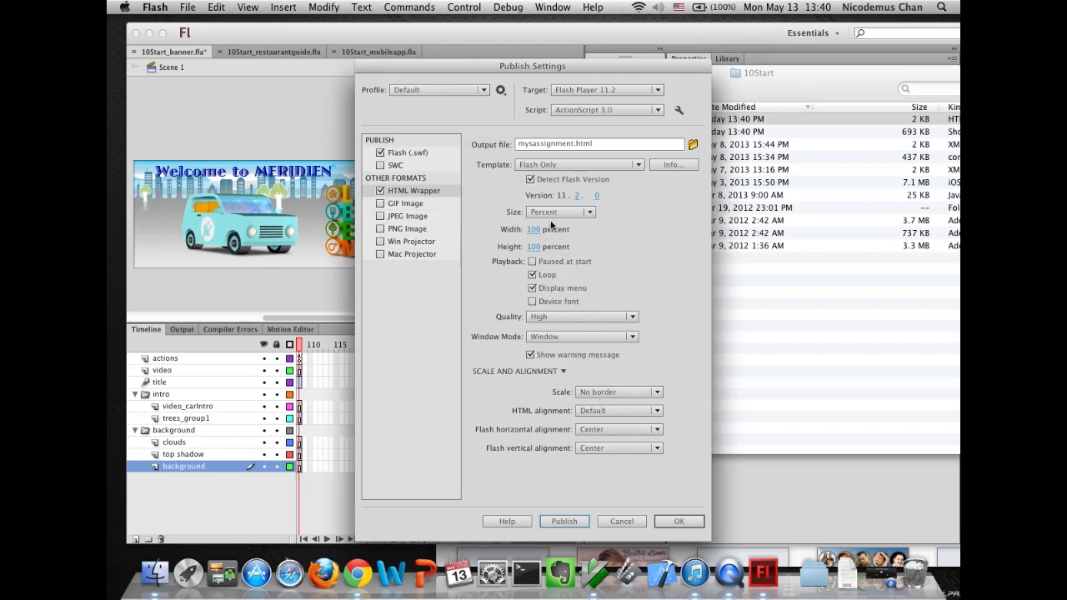
- Set the Scale option to Exact fit and publish
{"action": "left_click", "coordinate": [607, 393]}
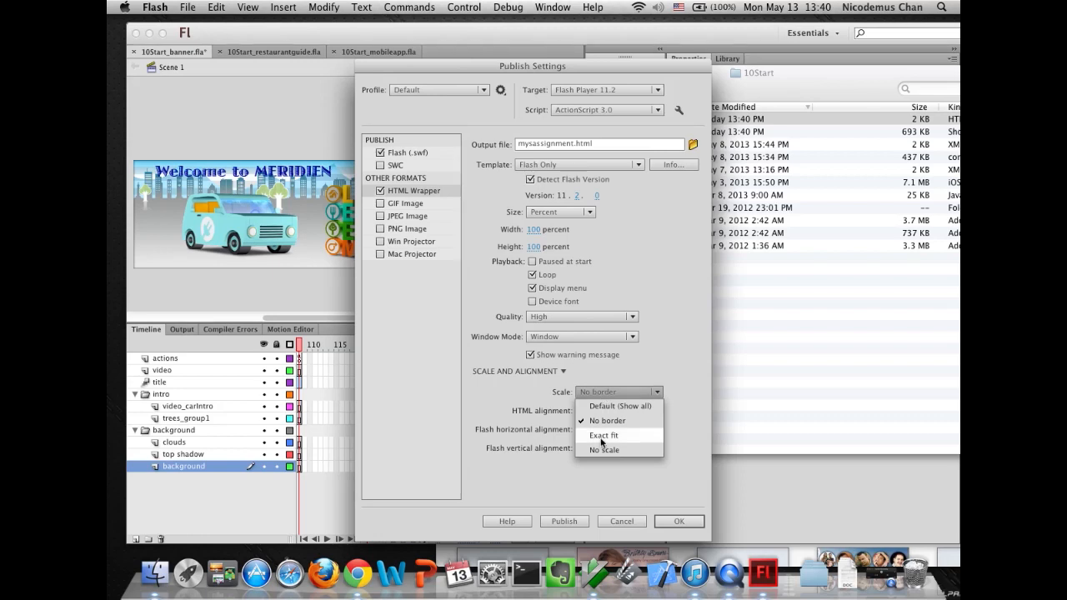
{"action": "left_click", "coordinate": [601, 435]}
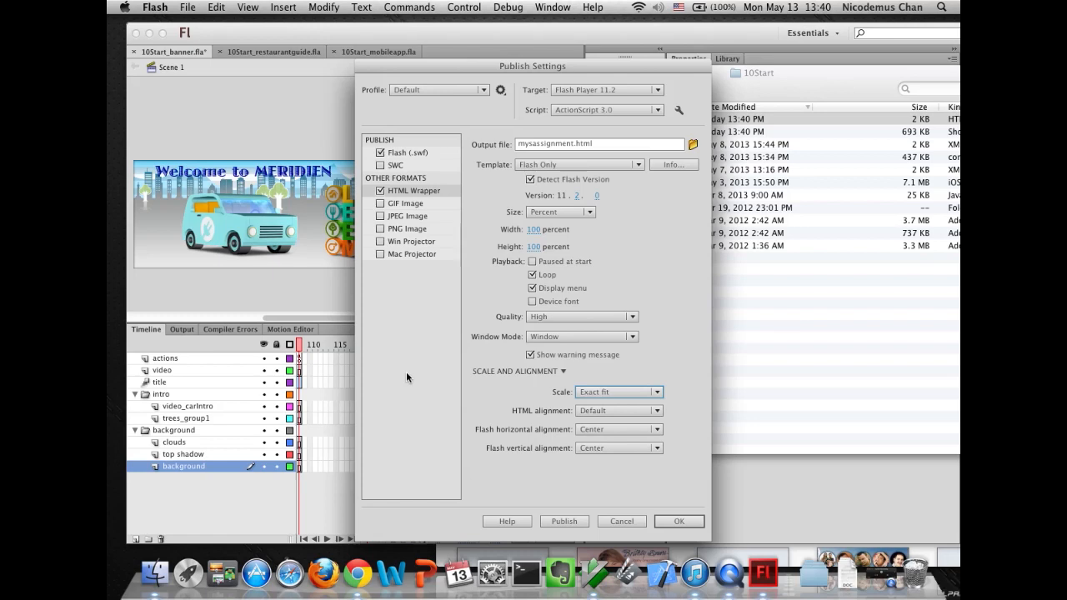
{"action": "left_click", "coordinate": [563, 521]}
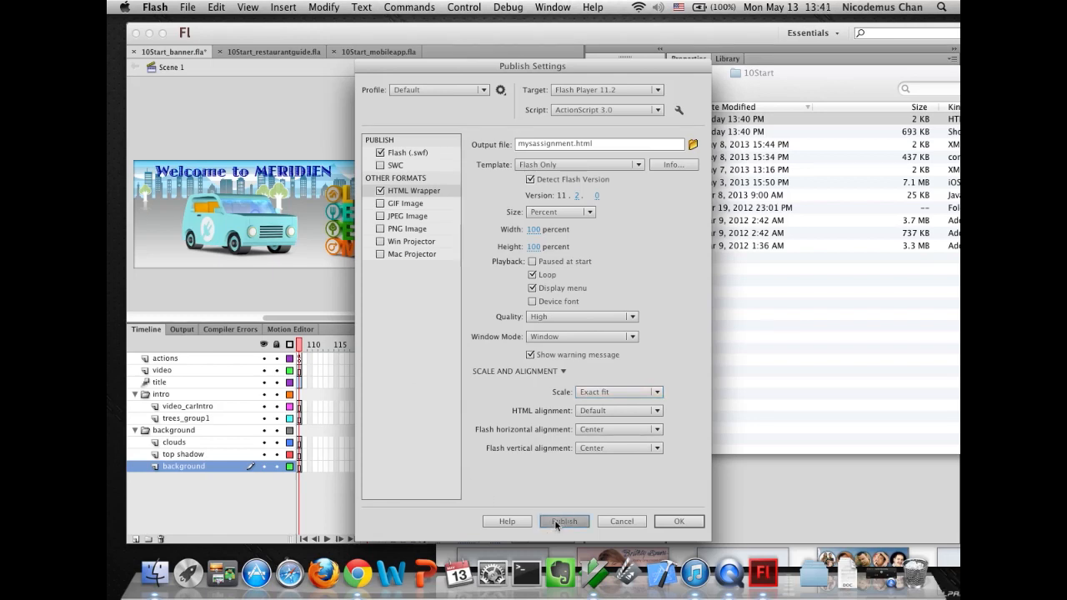
- Open mysassignment.html in the browser, resize the browser window to examine the scaling, and close the tab
{"action": "left_click", "coordinate": [819, 383]}
{"action": "double_click", "coordinate": [500, 133]}
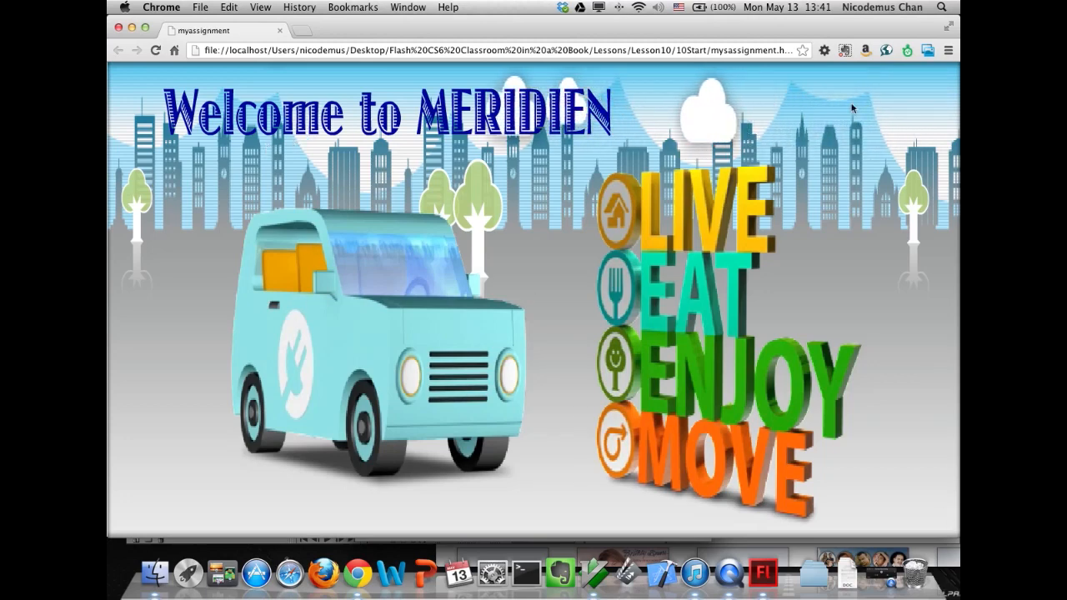
{"action": "left_click_drag", "start_coordinate": [830, 35], "coordinate": [750, 35]}
{"action": "left_click_drag", "start_coordinate": [875, 534], "coordinate": [265, 345]}
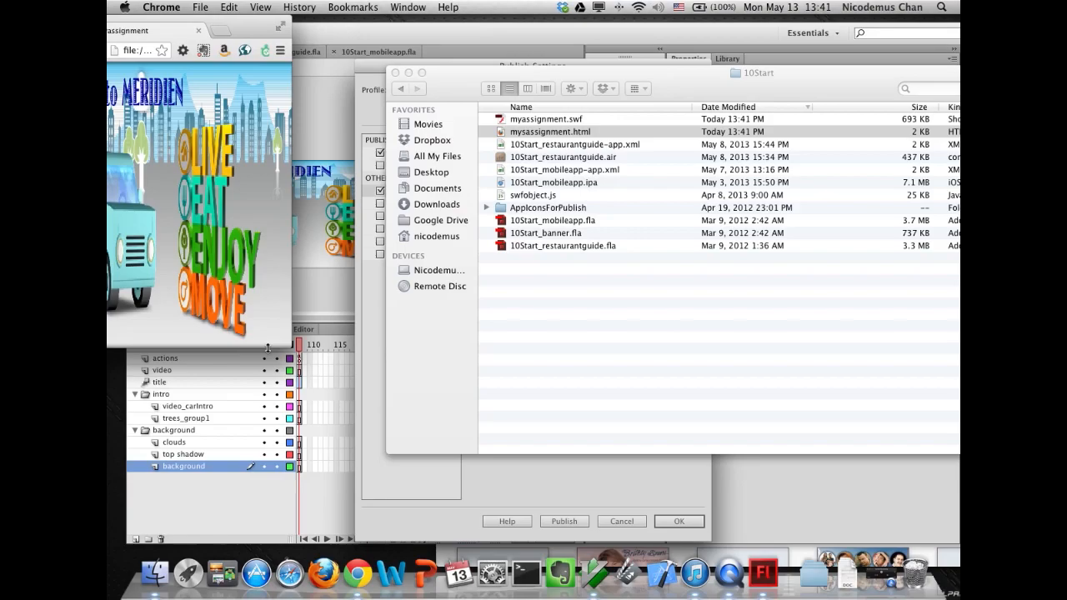
{"action": "key", "text": "super+w"}
{"action": "left_click_drag", "start_coordinate": [954, 308], "coordinate": [805, 440]}
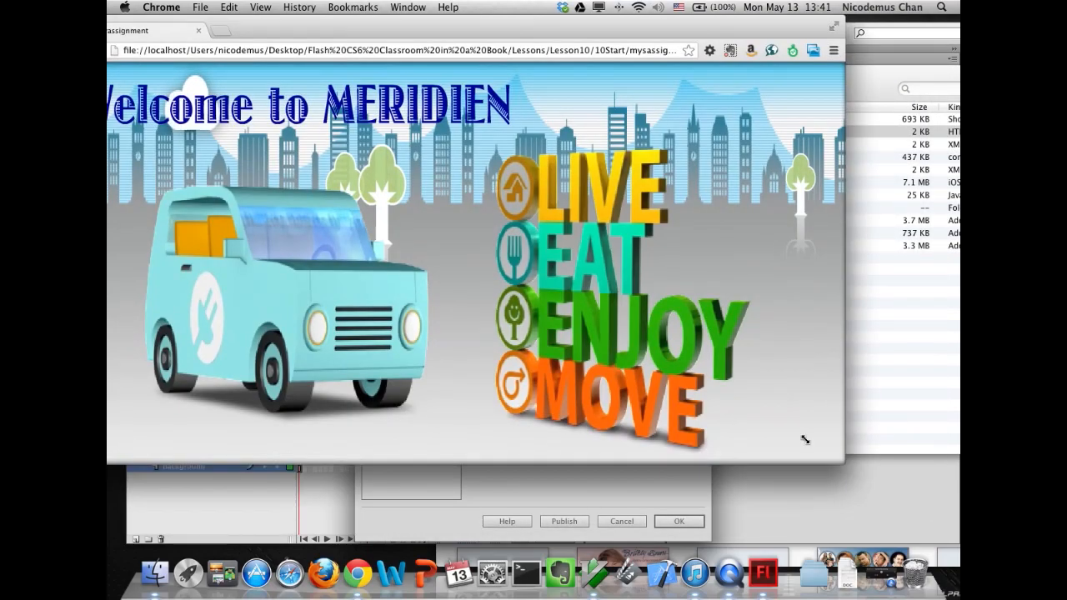
{"action": "left_click", "coordinate": [198, 30]}
{"action": "left_click", "coordinate": [371, 449]}
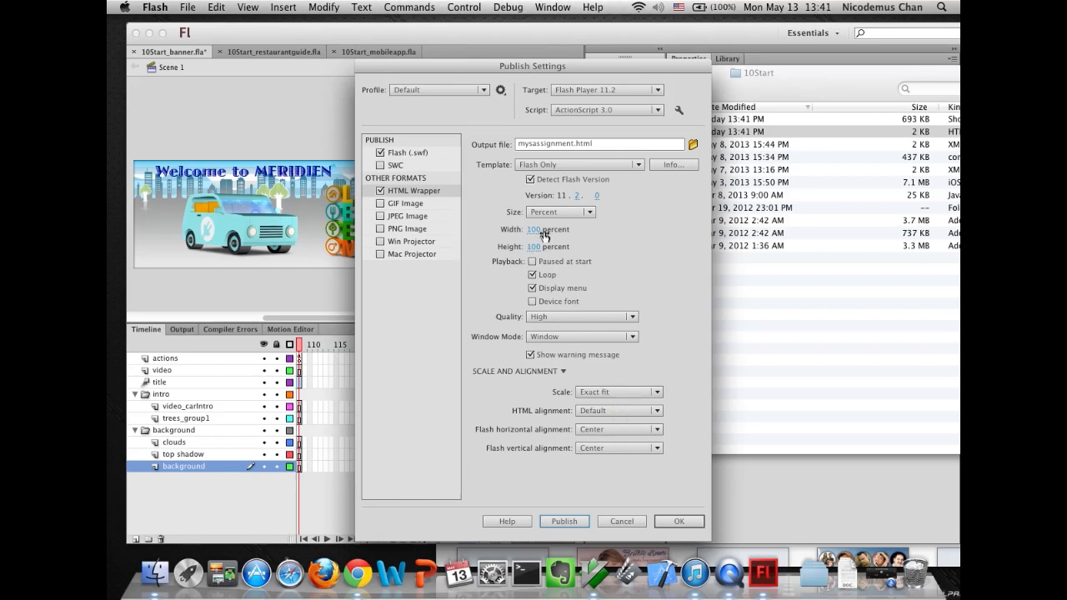
- Set the Scale option to No scale and publish
{"action": "left_click", "coordinate": [604, 392]}
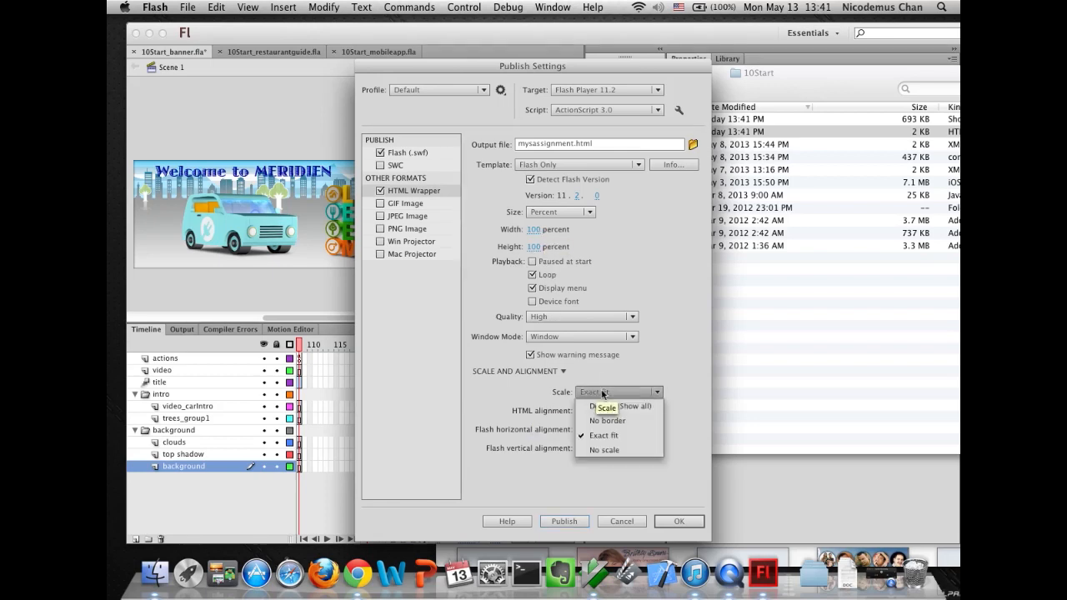
{"action": "left_click", "coordinate": [600, 449]}
{"action": "left_click", "coordinate": [563, 520]}
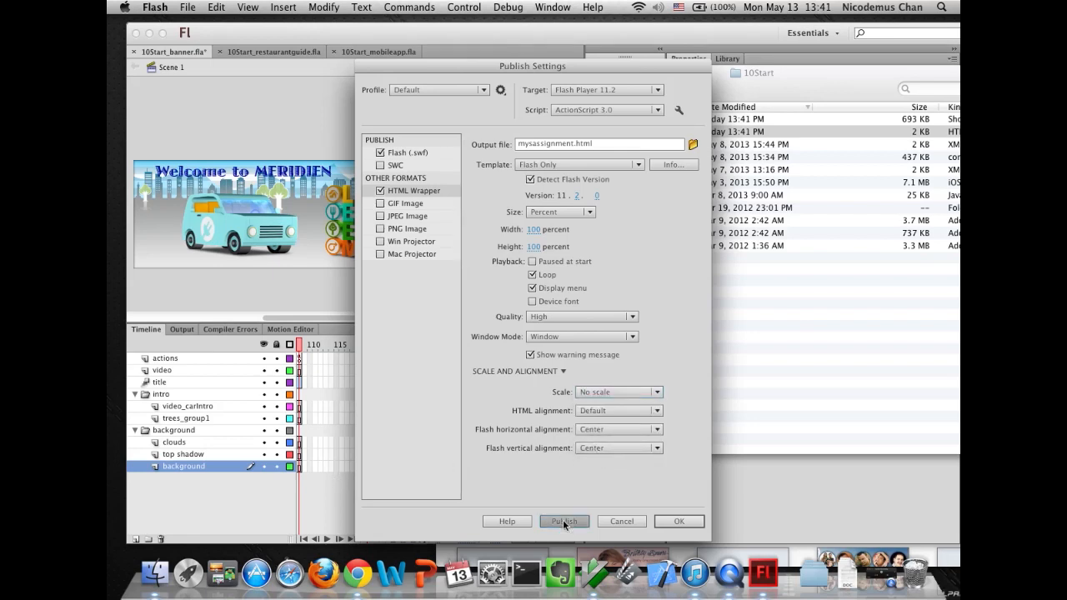
- Open mysassignment.html in the browser, resize the browser window to examine the unscaled banner, and close the tab
{"action": "left_click", "coordinate": [883, 377]}
{"action": "double_click", "coordinate": [498, 134]}
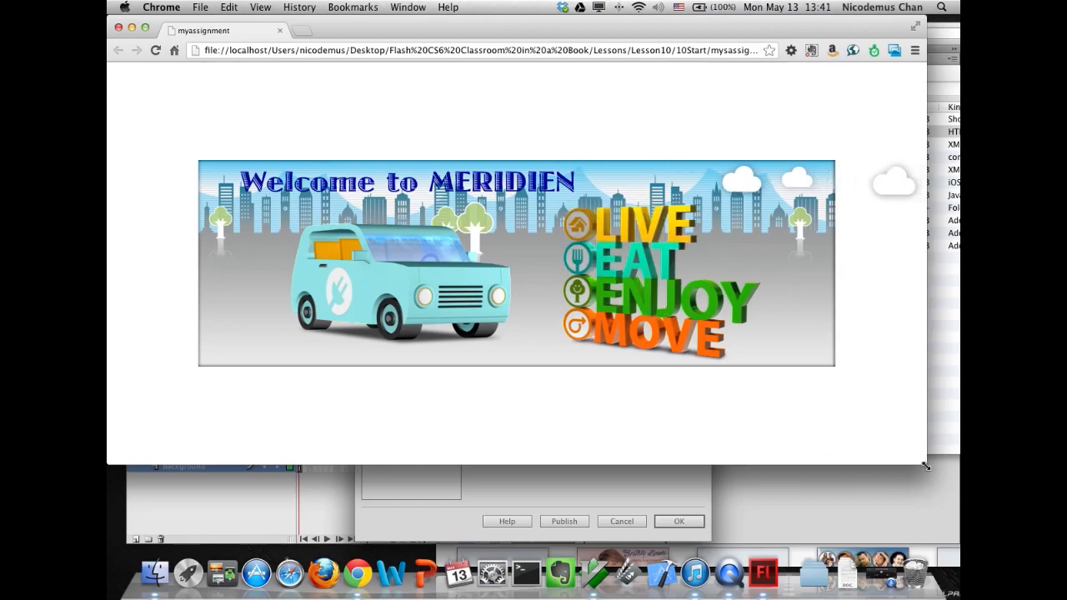
{"action": "left_click_drag", "start_coordinate": [925, 466], "coordinate": [707, 436]}
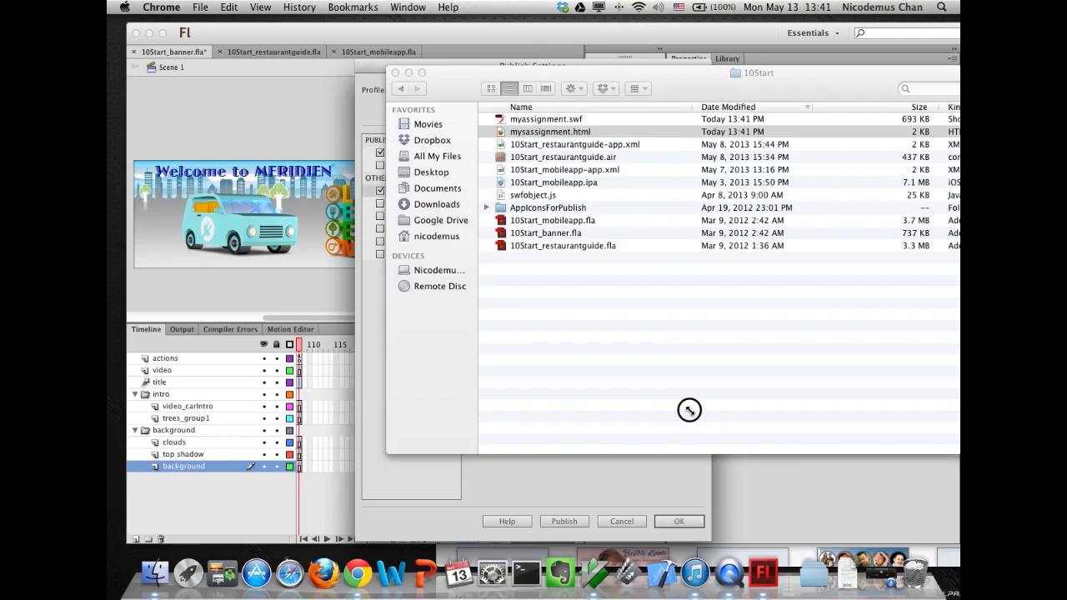
{"action": "left_click_drag", "start_coordinate": [627, 343], "coordinate": [885, 500]}
{"action": "left_click", "coordinate": [280, 32]}
{"action": "left_click", "coordinate": [376, 322]}
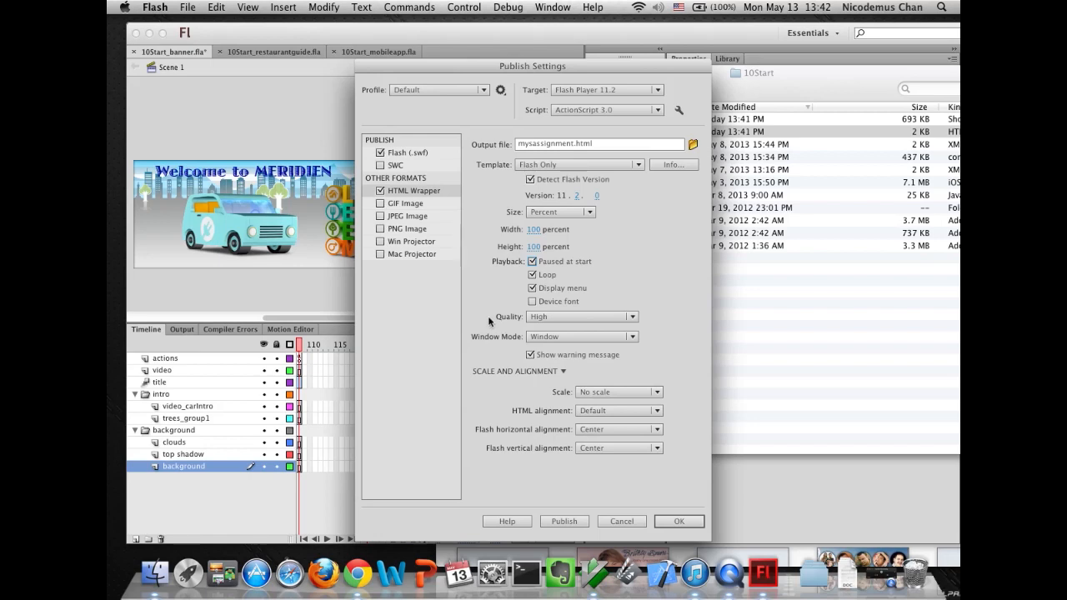
- Enable Paused at start, toggle the Loop and Display menu playback options, and publish
{"action": "left_click", "coordinate": [532, 274]}
{"action": "left_click", "coordinate": [531, 288]}
{"action": "left_click", "coordinate": [550, 521]}
- Open mysassignment.html in the browser to preview the paused banner
{"action": "left_click", "coordinate": [790, 358]}
{"action": "double_click", "coordinate": [500, 134]}
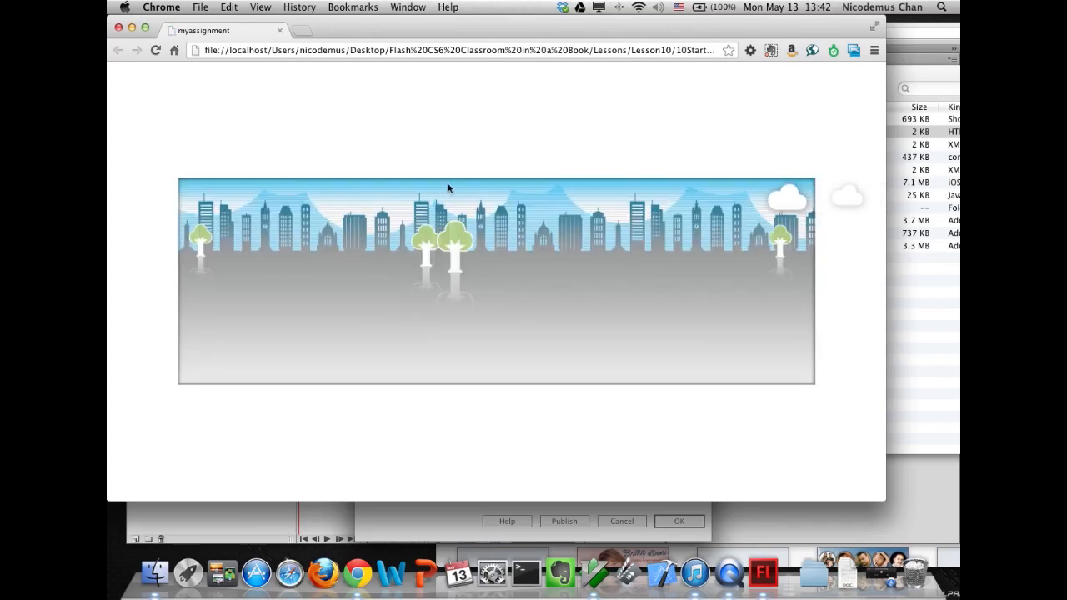
- Open the banner's context menu in the browser, then close the tab
{"action": "right_click", "coordinate": [527, 251]}
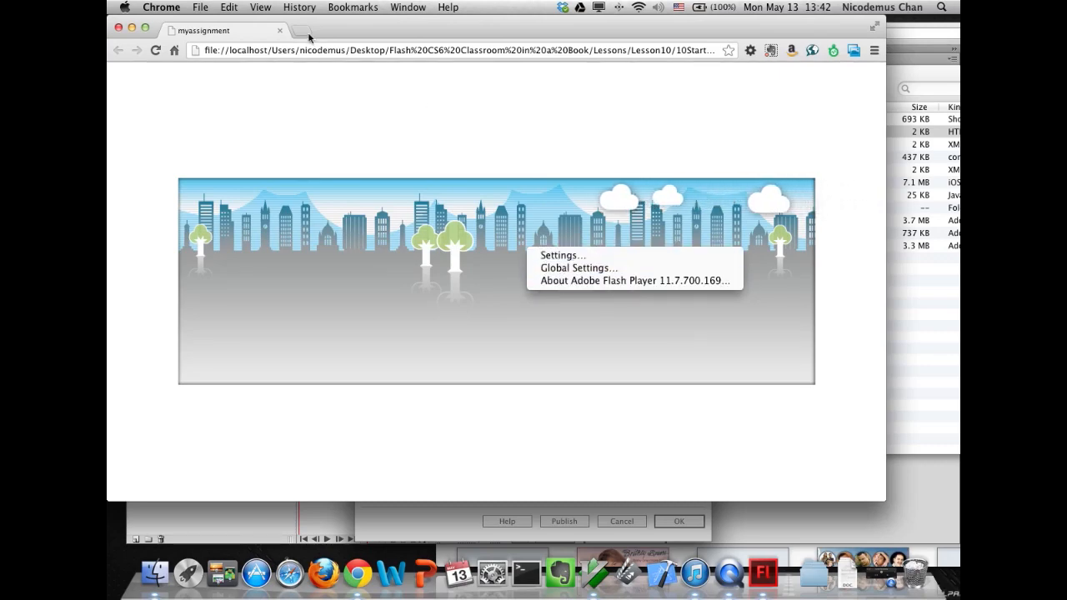
{"action": "left_click", "coordinate": [280, 33]}
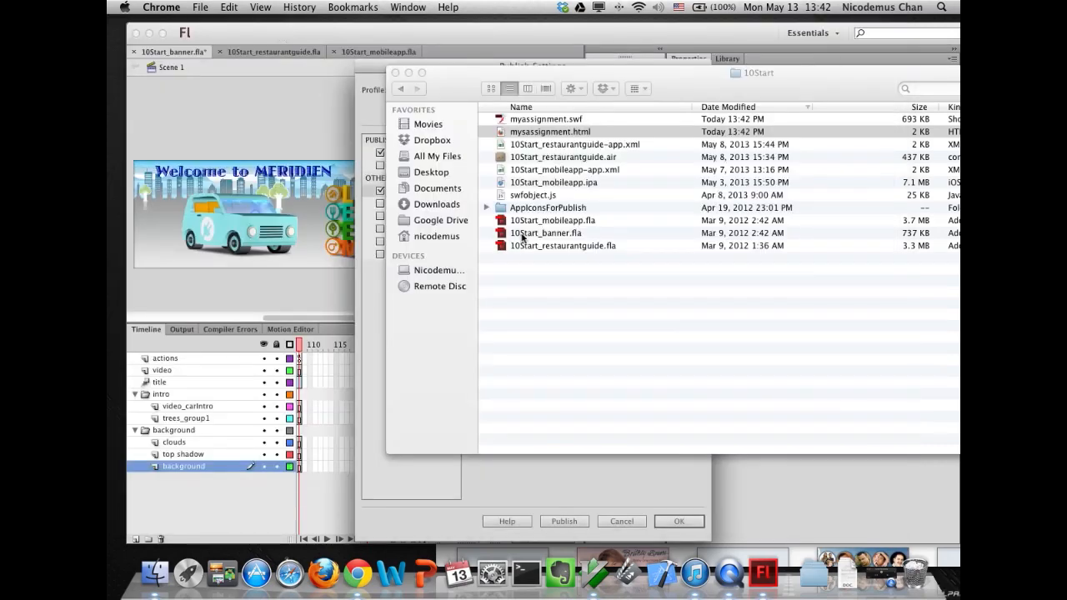
- Return to the Publish Settings dialog and publish again with Display menu enabled
{"action": "left_click", "coordinate": [362, 363]}
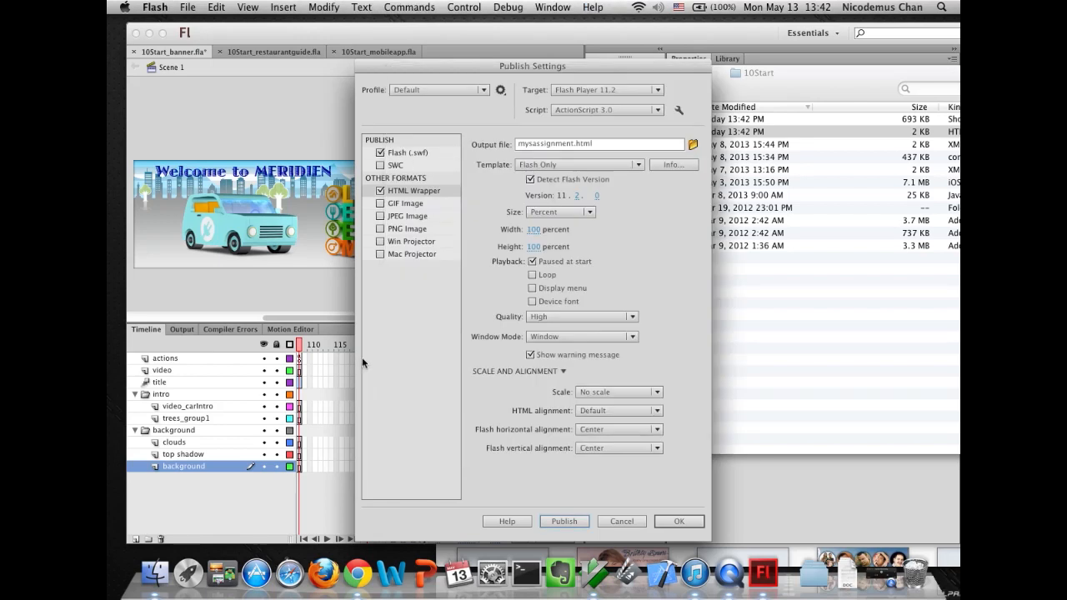
{"action": "left_click", "coordinate": [554, 523]}
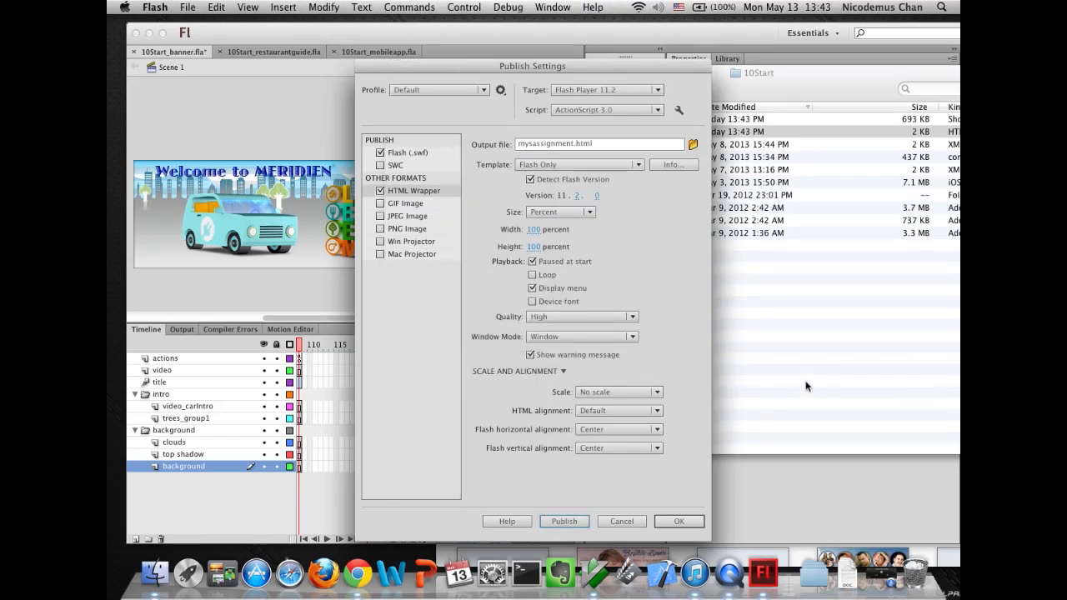
- Open mysassignment.html in the browser and start the paused banner with Play from its context menu
{"action": "left_click", "coordinate": [807, 385]}
{"action": "double_click", "coordinate": [503, 135]}
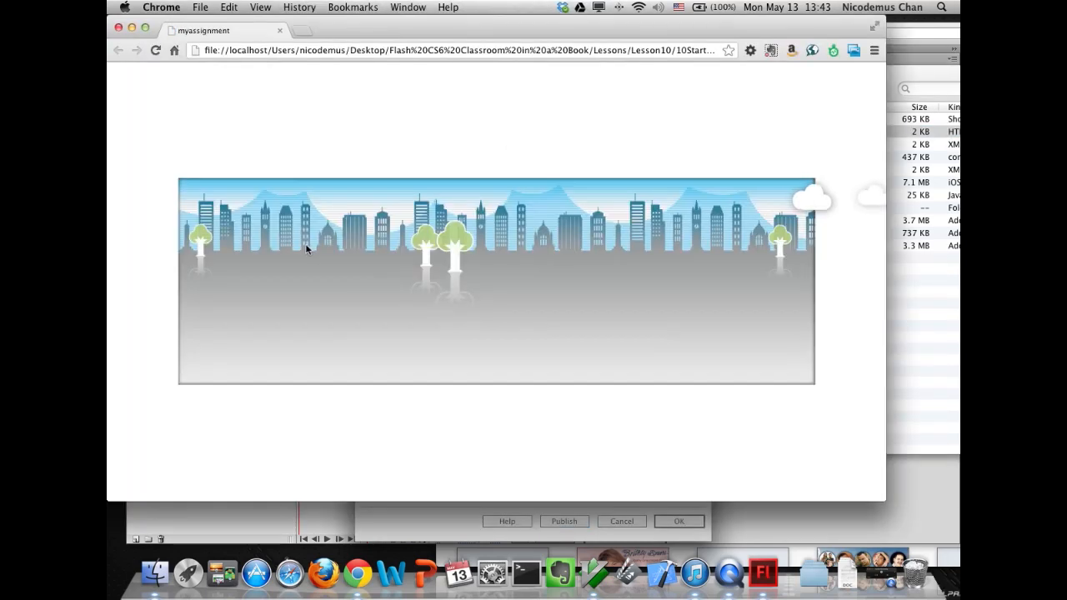
{"action": "right_click", "coordinate": [615, 250]}
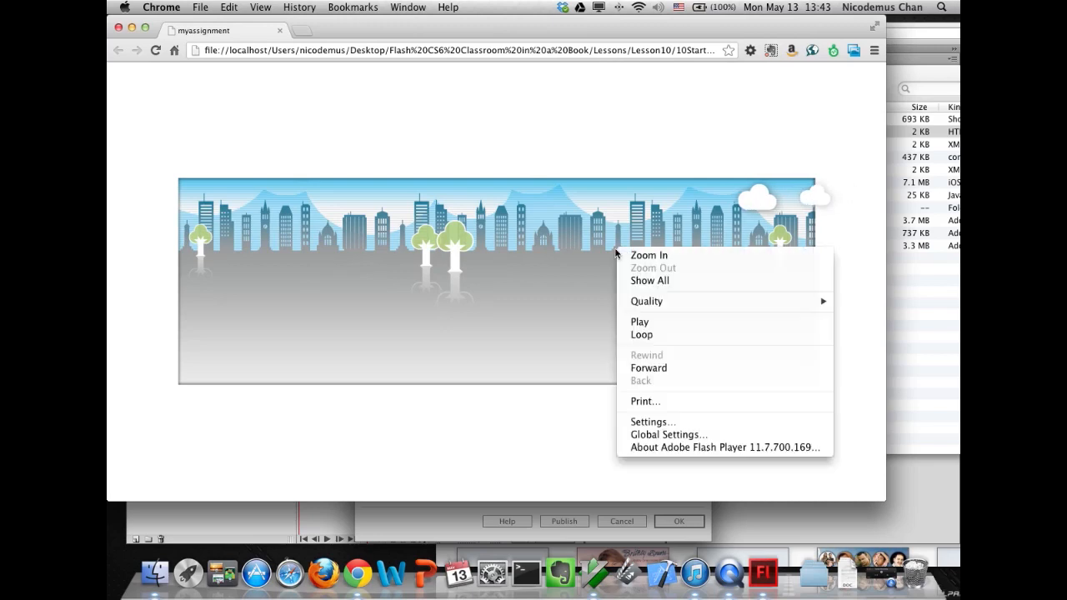
{"action": "left_click", "coordinate": [649, 324]}
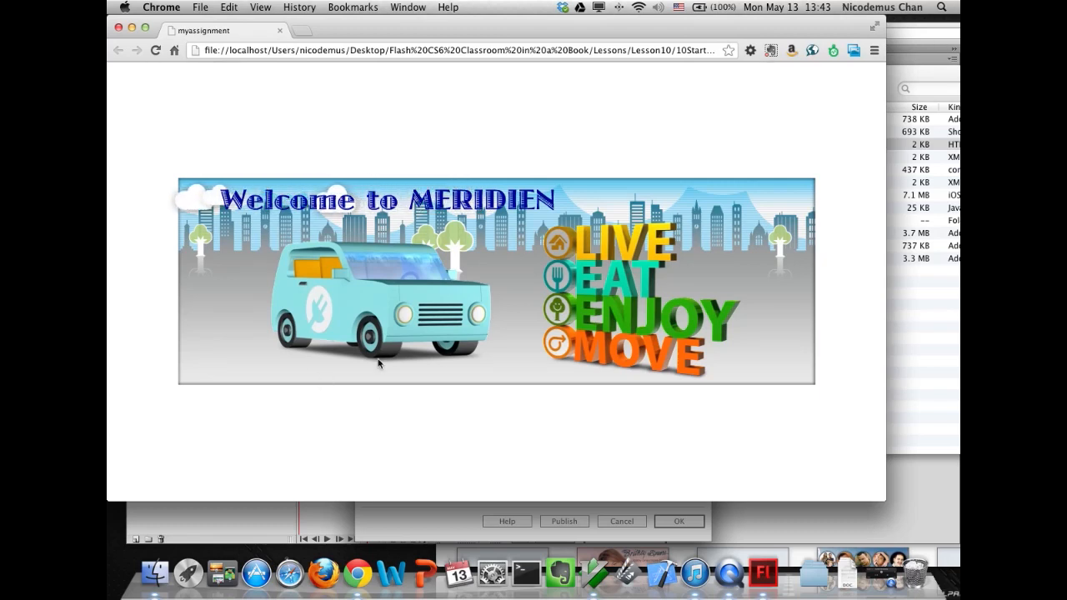
- Close the tab, turn off Paused at start, turn on Loop, and publish
{"action": "left_click", "coordinate": [280, 31]}
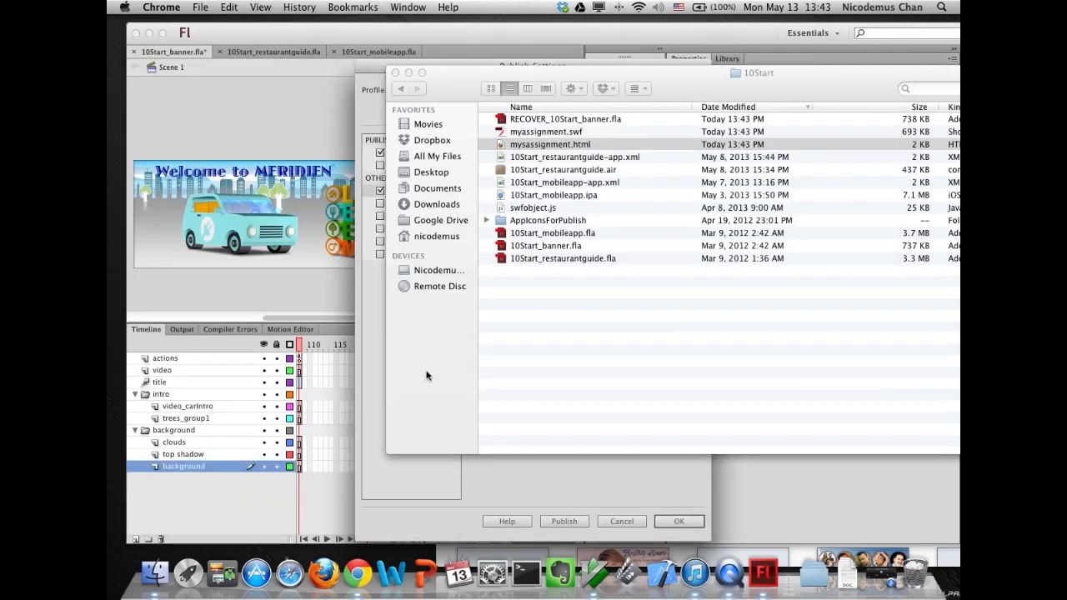
{"action": "left_click", "coordinate": [376, 369]}
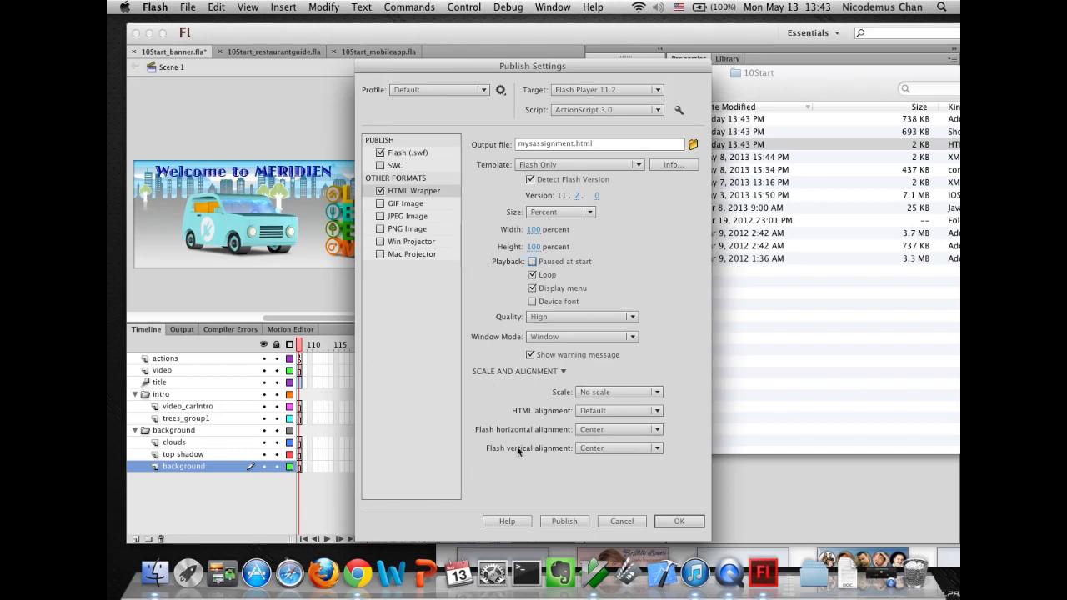
{"action": "left_click", "coordinate": [559, 522]}
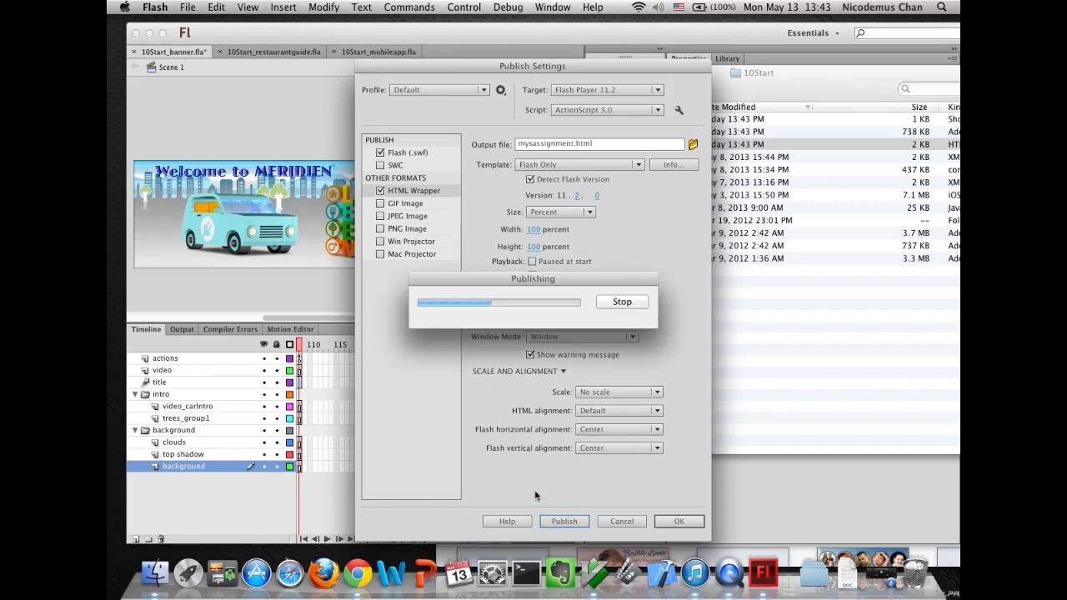
- Open mysassignment.html in the browser to preview the looping banner, check its context menu, and close the tab
{"action": "left_click", "coordinate": [760, 353]}
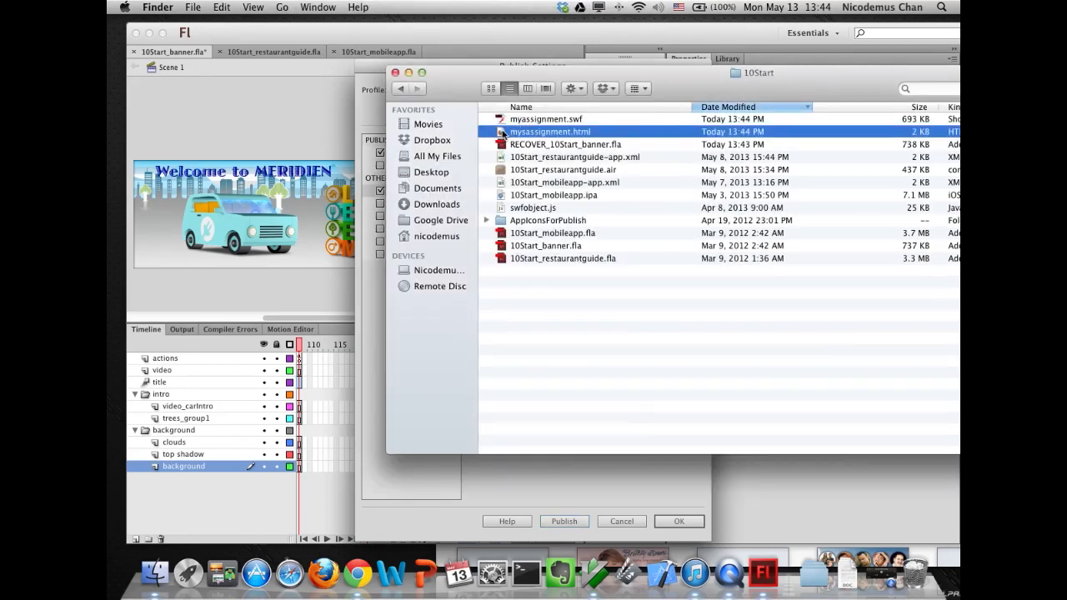
{"action": "double_click", "coordinate": [502, 131]}
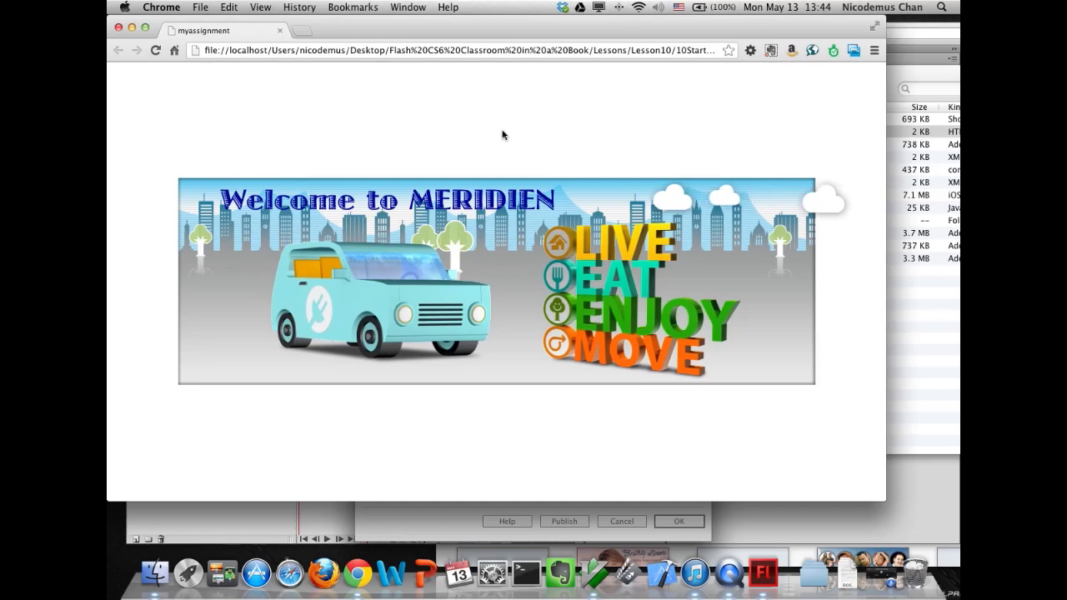
{"action": "right_click", "coordinate": [556, 250]}
{"action": "left_click", "coordinate": [341, 416]}
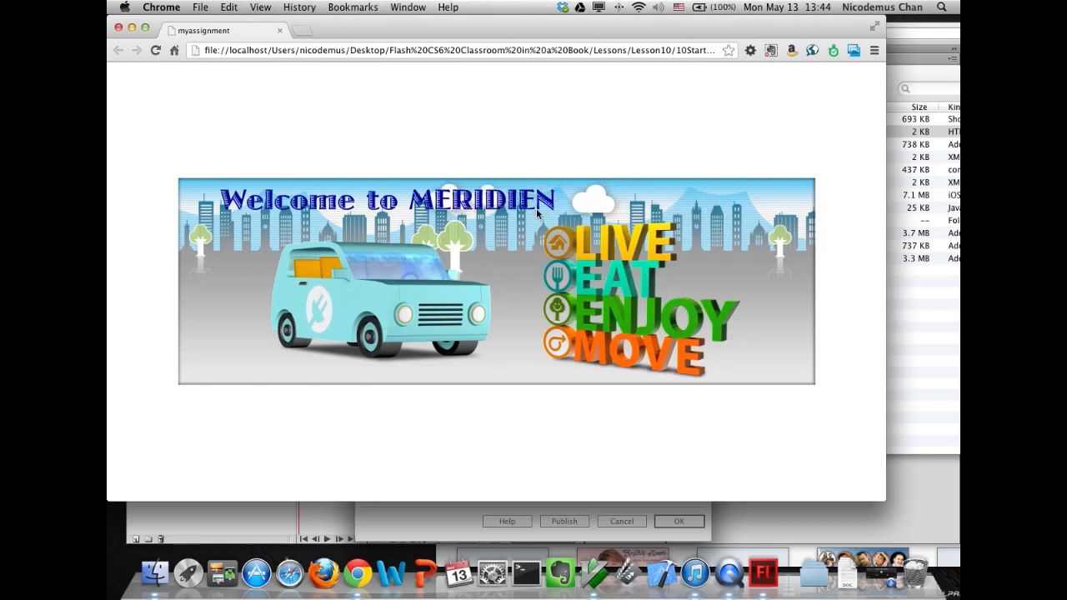
{"action": "left_click", "coordinate": [279, 32]}
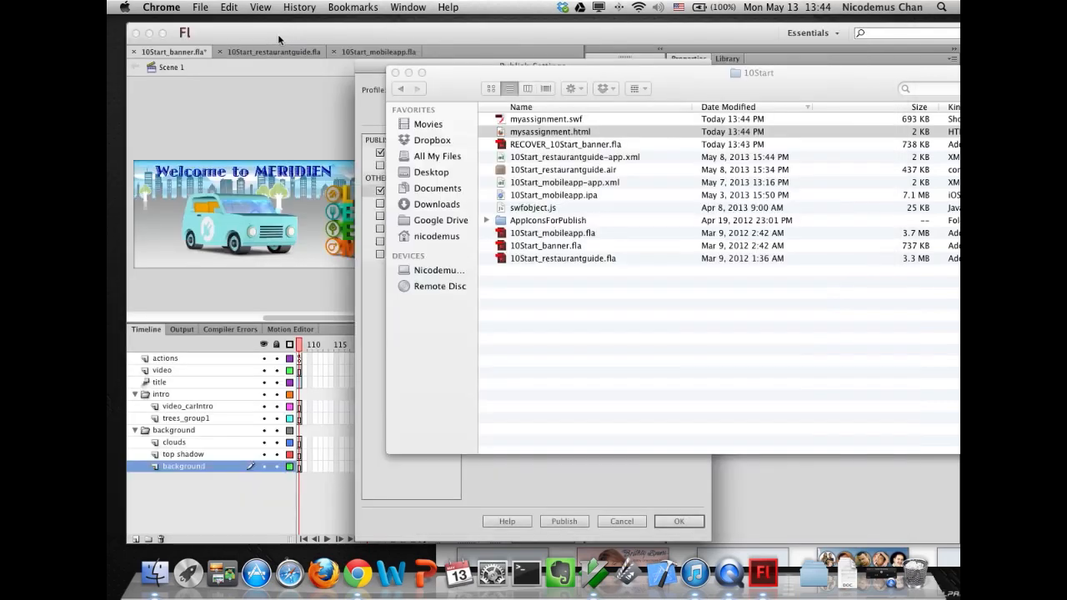
- Close the Publish Settings dialog and test the movie in Flash Professional
{"action": "left_click", "coordinate": [241, 38]}
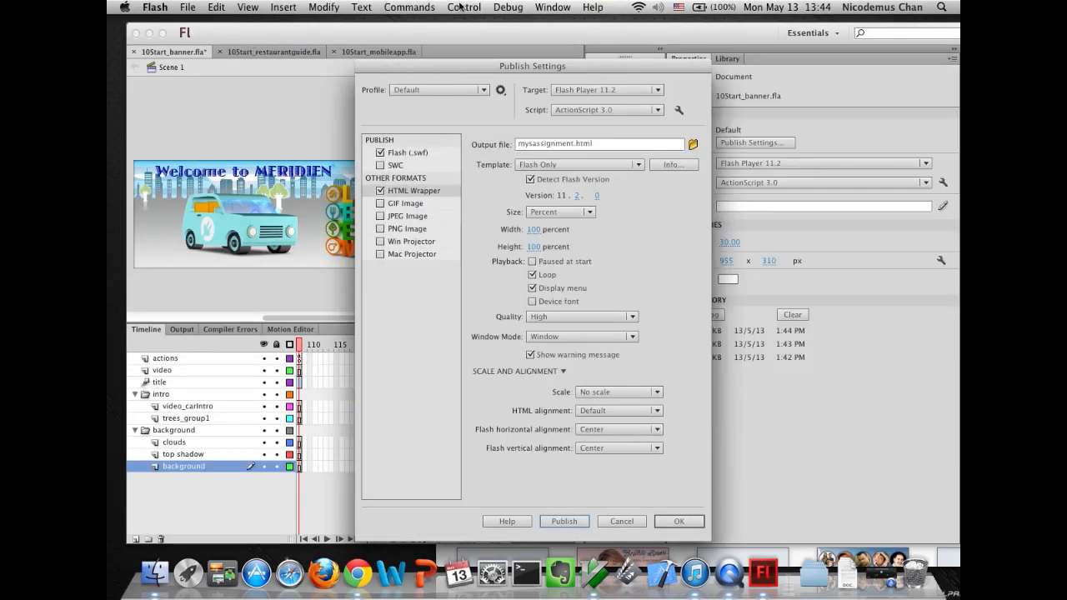
{"action": "left_click", "coordinate": [461, 7]}
{"action": "left_click", "coordinate": [613, 517]}
{"action": "left_click", "coordinate": [615, 521]}
{"action": "left_click", "coordinate": [463, 8]}
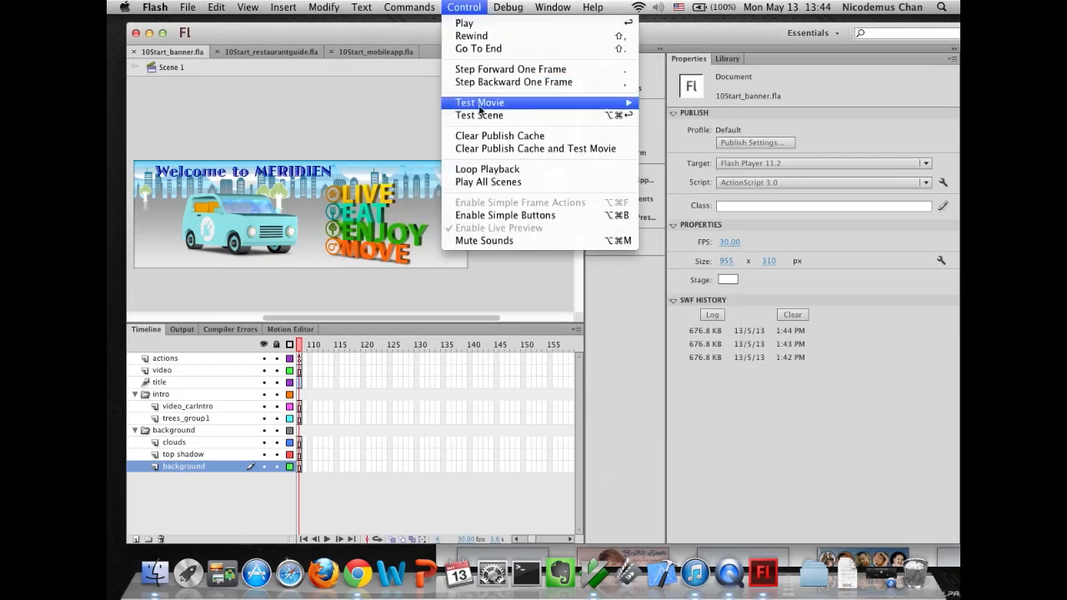
{"action": "mouse_move", "coordinate": [525, 103]}
{"action": "left_click", "coordinate": [661, 186]}
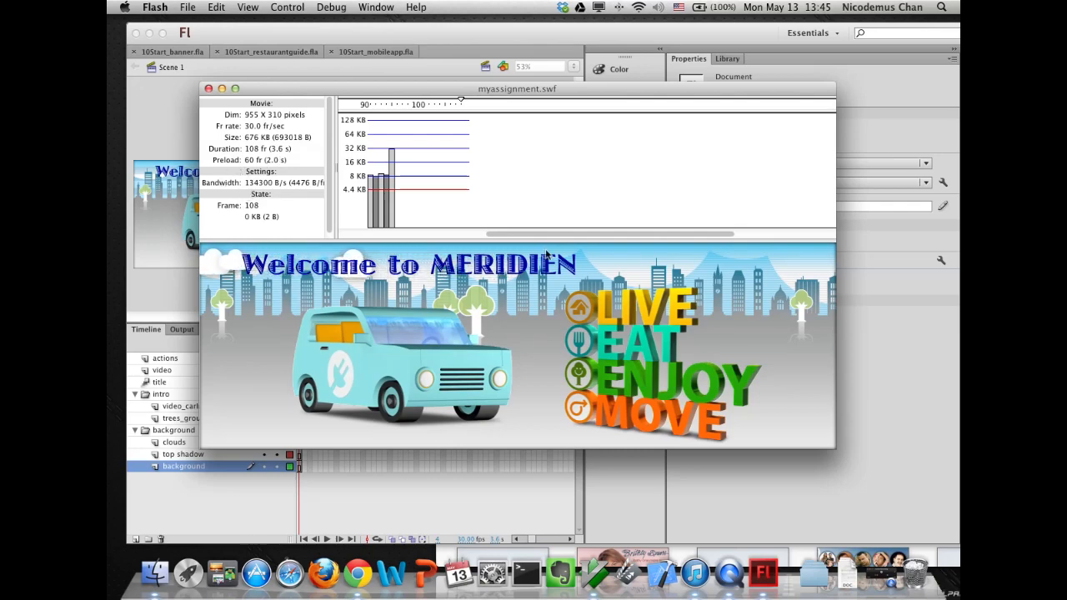
- Hide and then reshow the Bandwidth Profiler in the test movie window
{"action": "left_click_drag", "start_coordinate": [548, 232], "coordinate": [371, 235]}
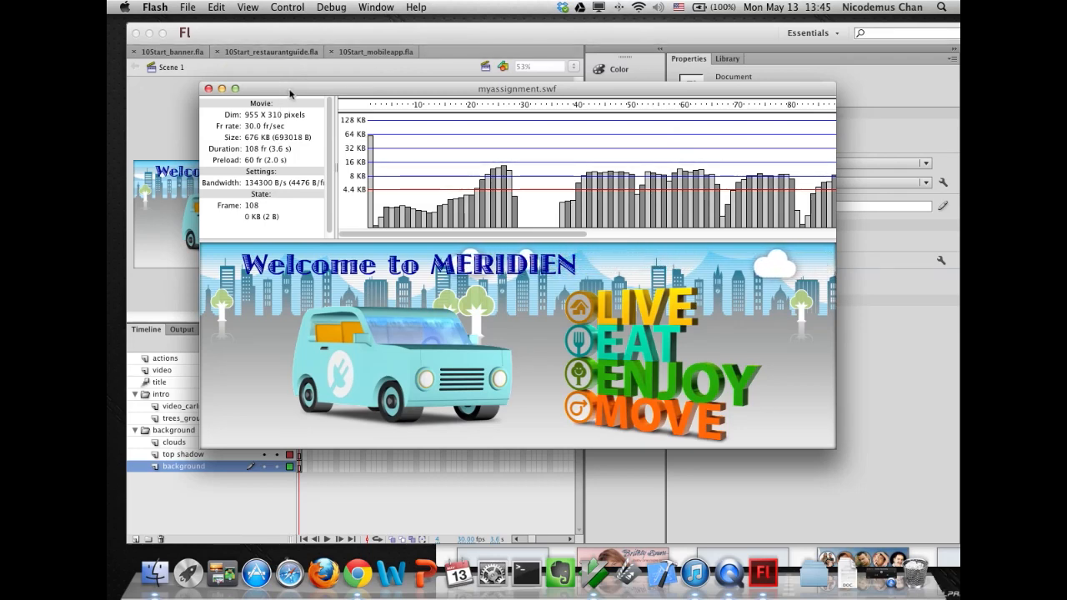
{"action": "left_click", "coordinate": [248, 7]}
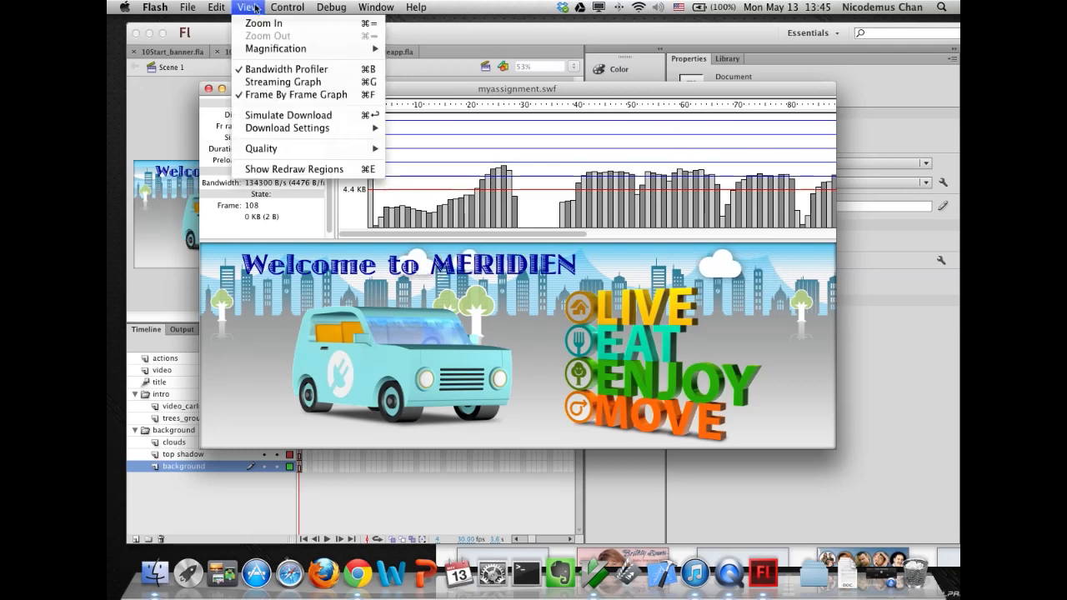
{"action": "left_click", "coordinate": [272, 72]}
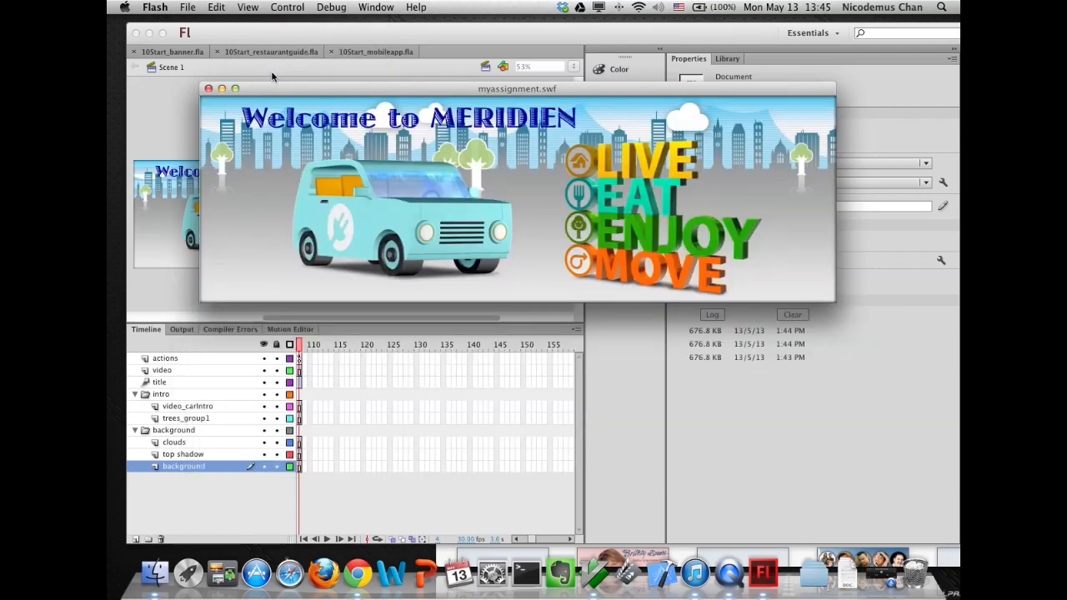
{"action": "left_click", "coordinate": [242, 7]}
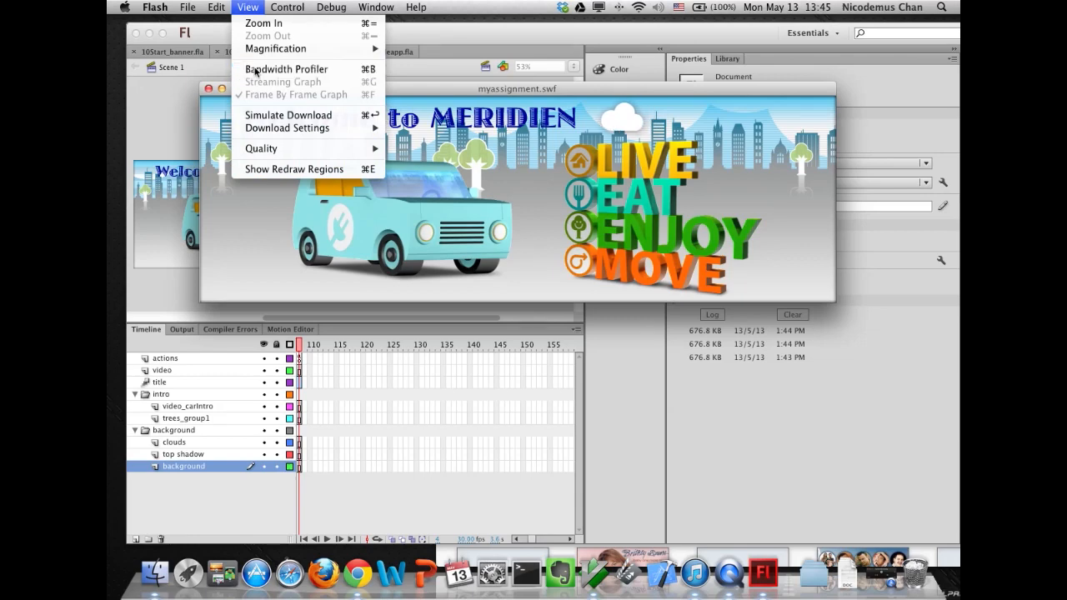
{"action": "left_click", "coordinate": [254, 71]}
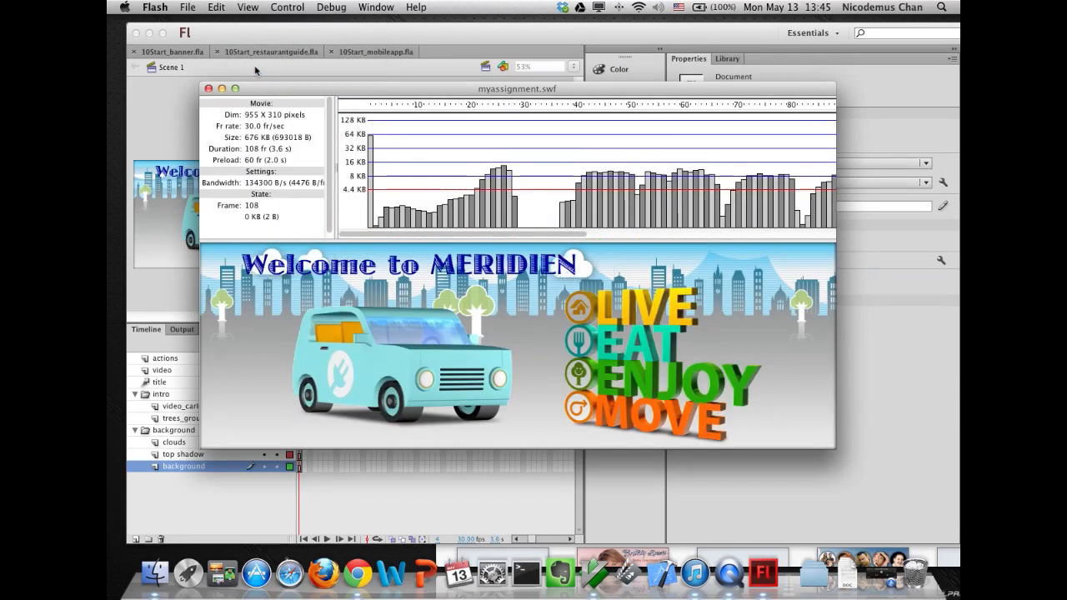
- Switch the profiler to the Streaming Graph and scroll through the frame bars
{"action": "left_click", "coordinate": [247, 7]}
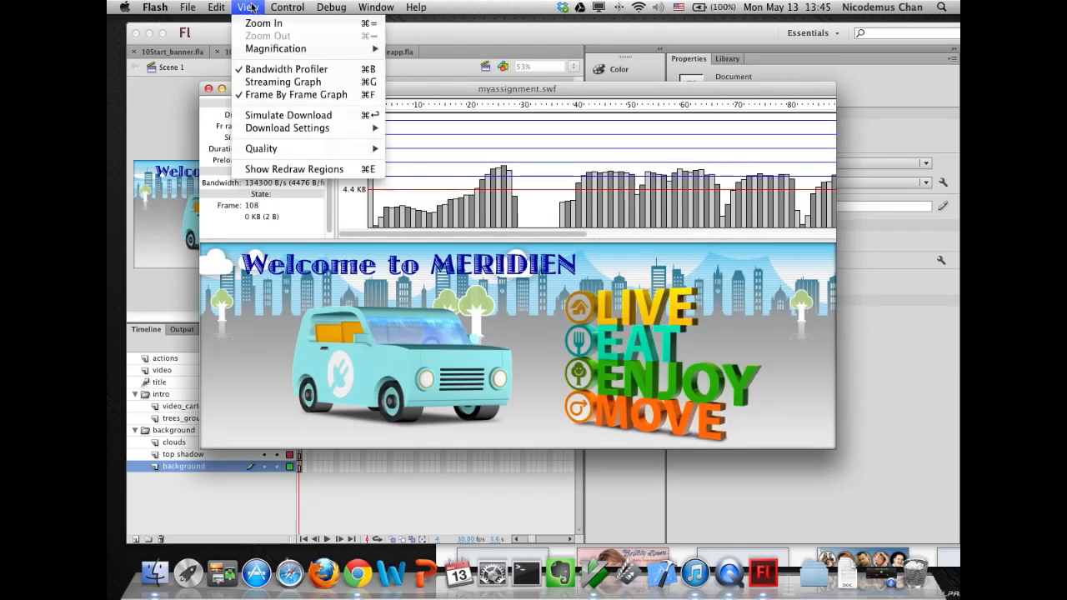
{"action": "left_click", "coordinate": [275, 96]}
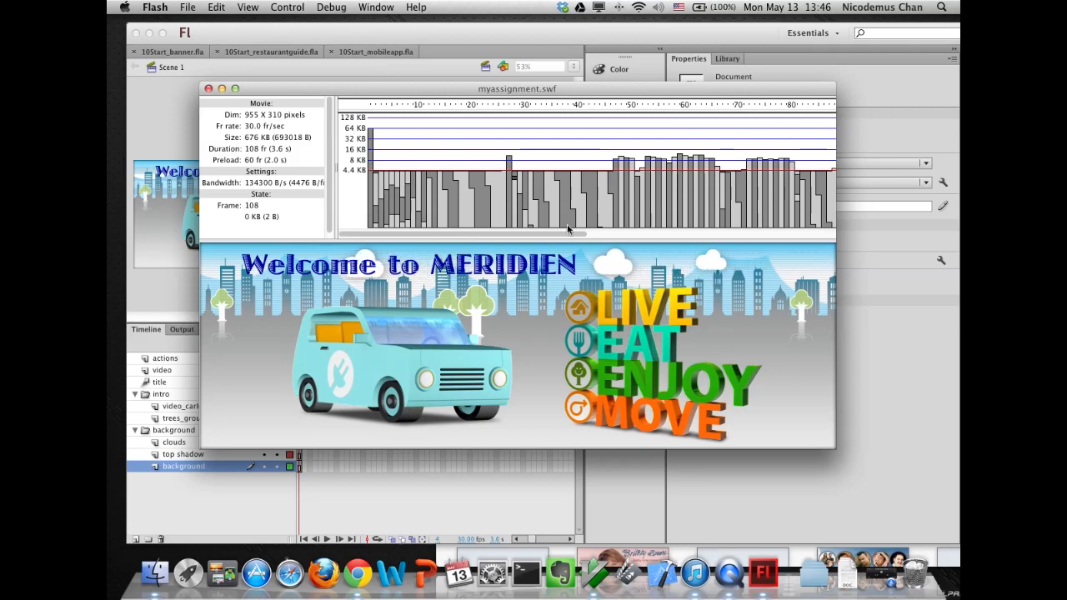
{"action": "left_click_drag", "start_coordinate": [579, 233], "coordinate": [800, 240]}
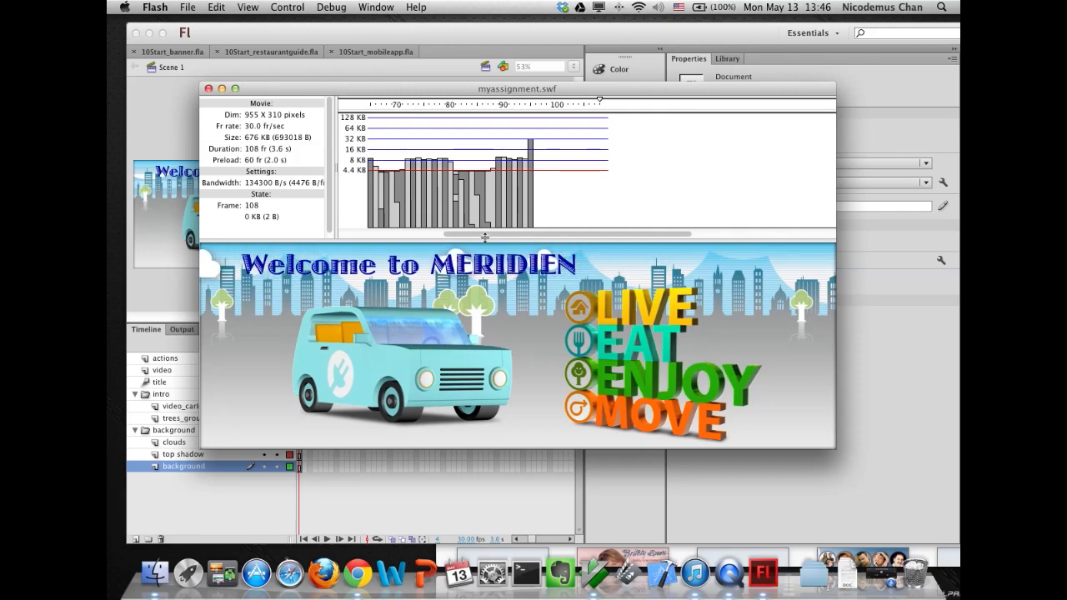
{"action": "left_click_drag", "start_coordinate": [504, 231], "coordinate": [348, 235]}
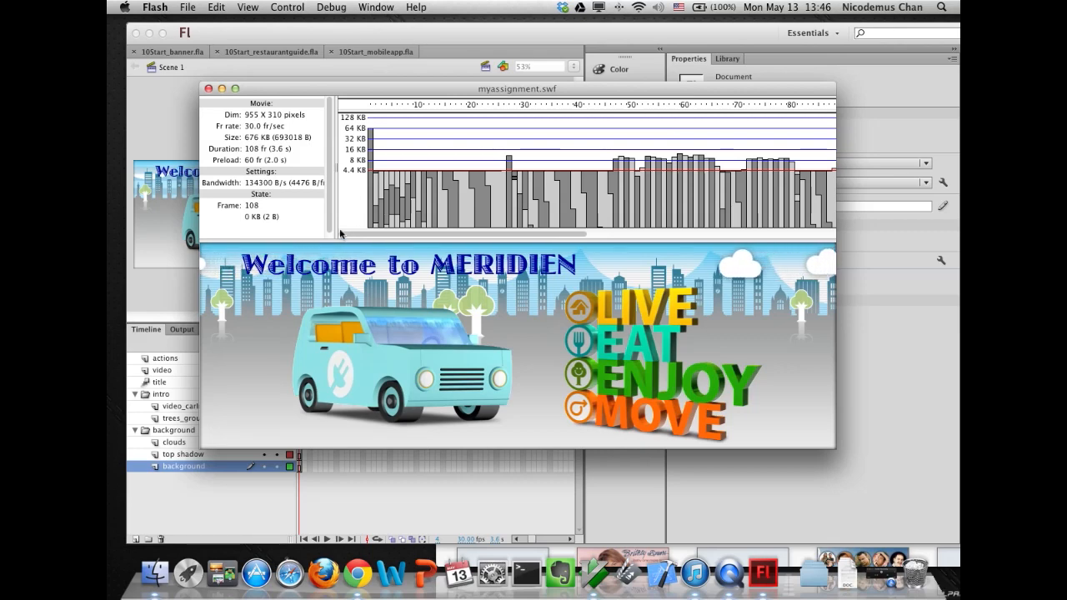
- Set the download settings to DSL (32.6 KB/s) and scroll through the graph
{"action": "left_click", "coordinate": [248, 7]}
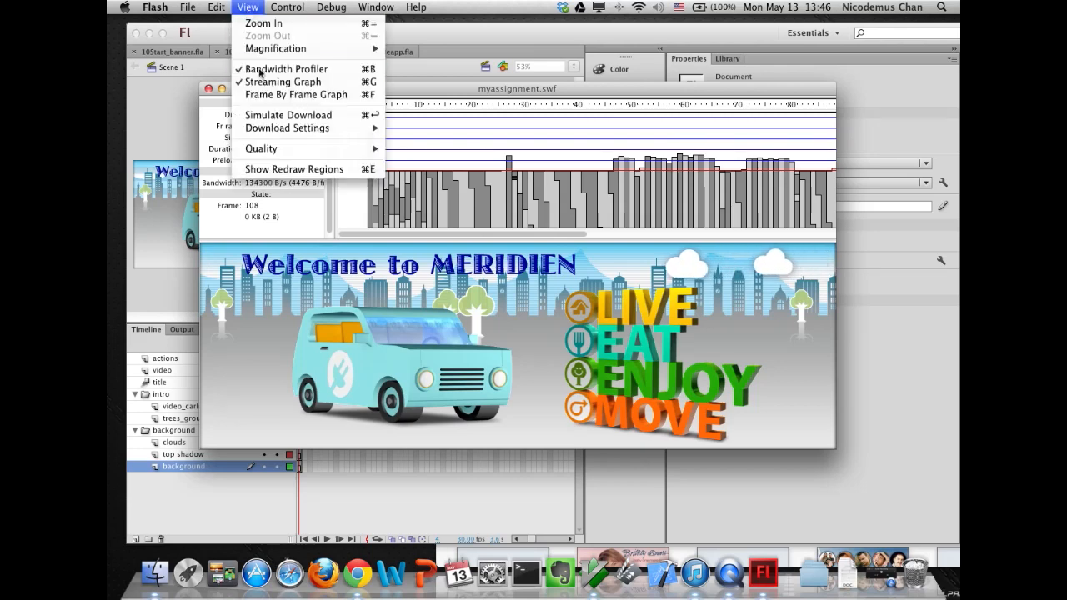
{"action": "mouse_move", "coordinate": [262, 131]}
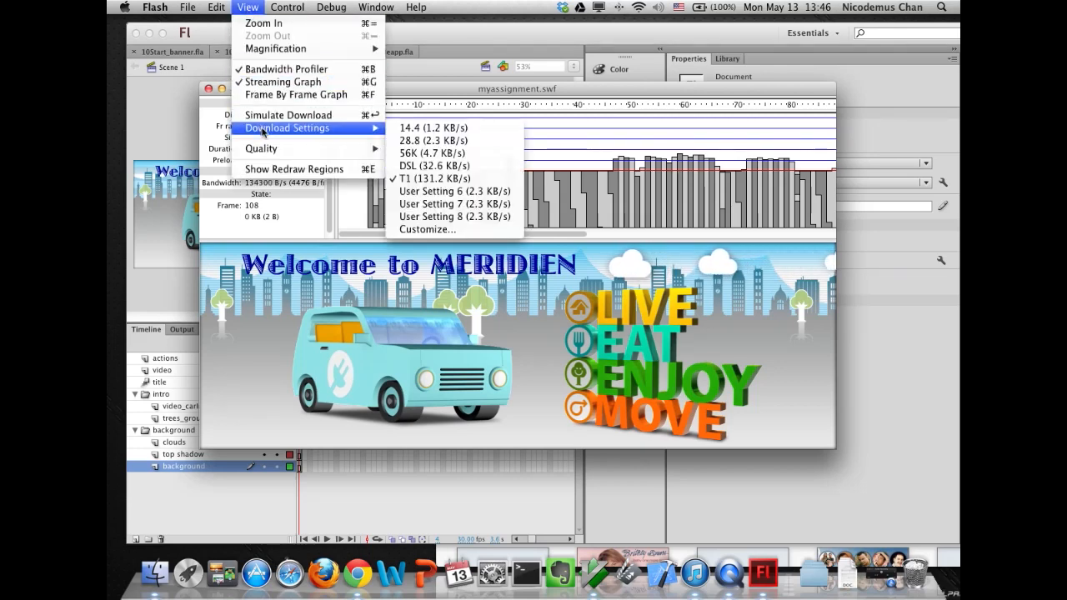
{"action": "left_click", "coordinate": [408, 167]}
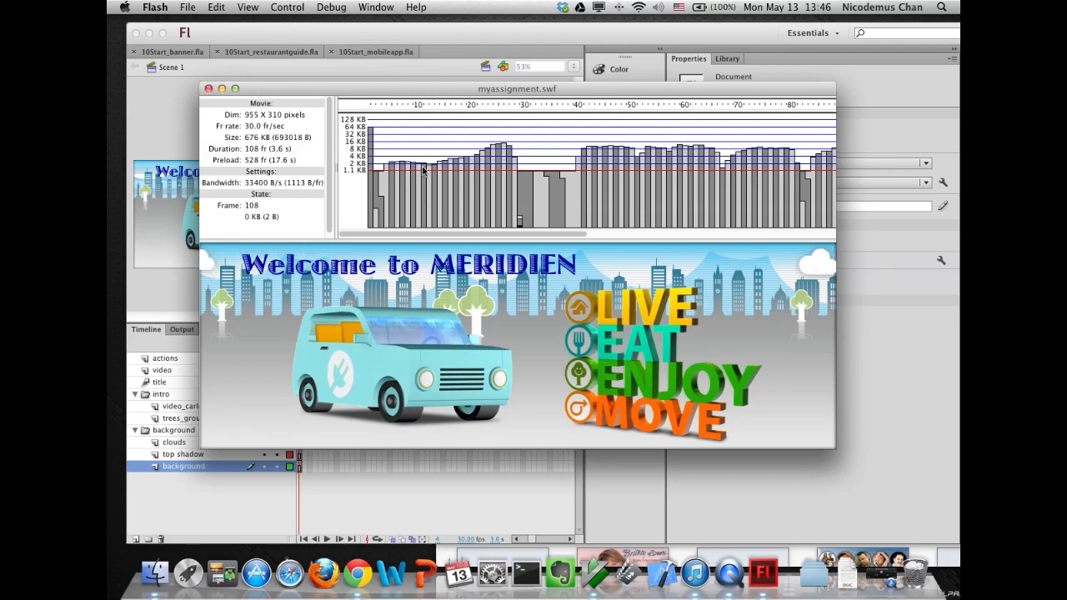
{"action": "scroll", "coordinate": [412, 177], "scroll_direction": "right", "scroll_amount": 3}
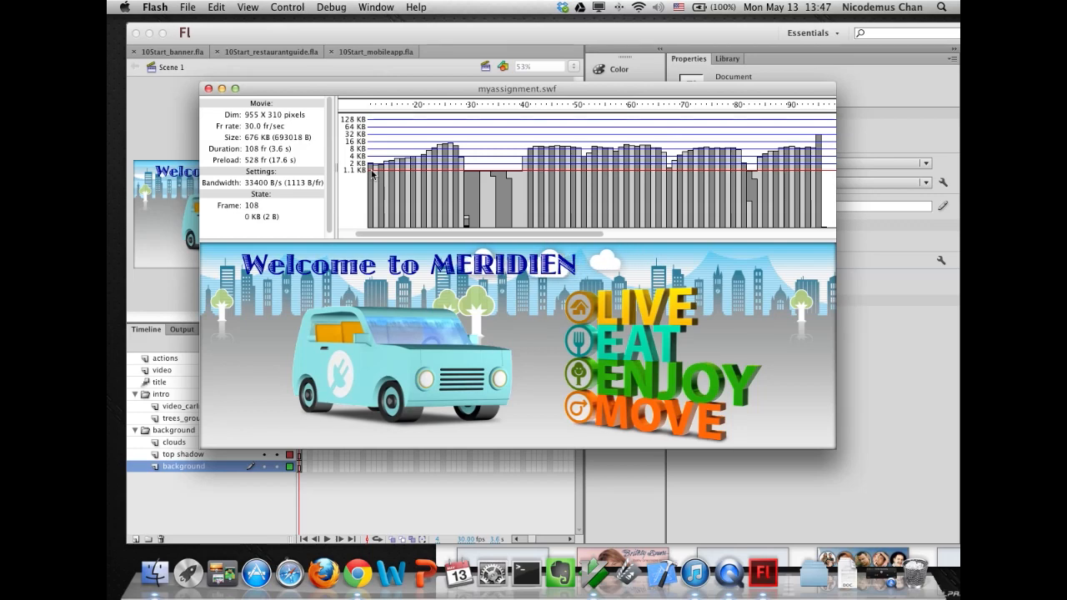
- Simulate the download at DSL speed and scroll back through the graph
{"action": "left_click", "coordinate": [248, 10]}
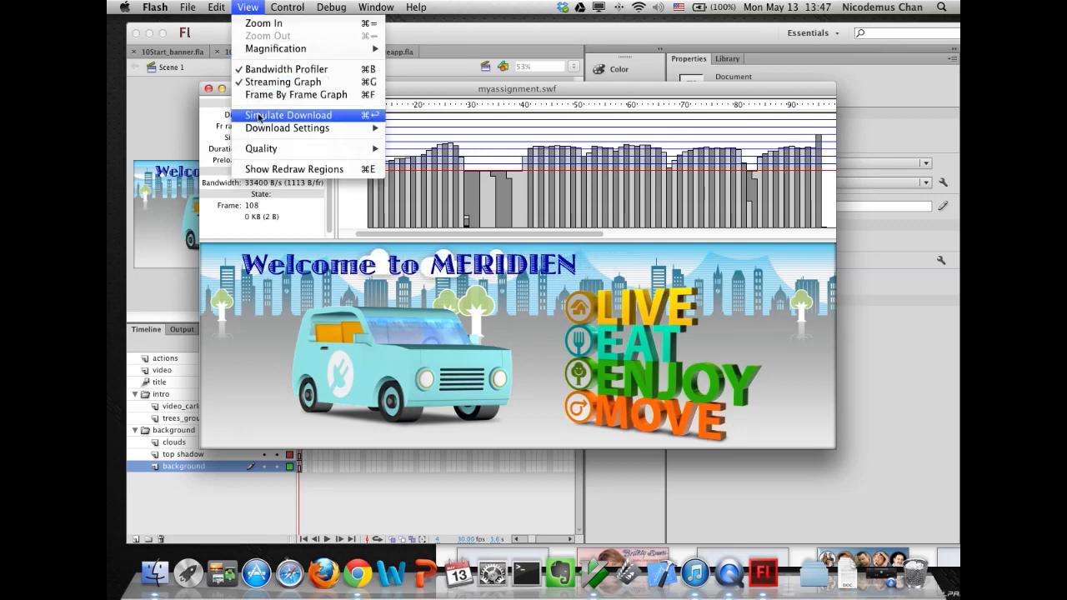
{"action": "left_click", "coordinate": [259, 118]}
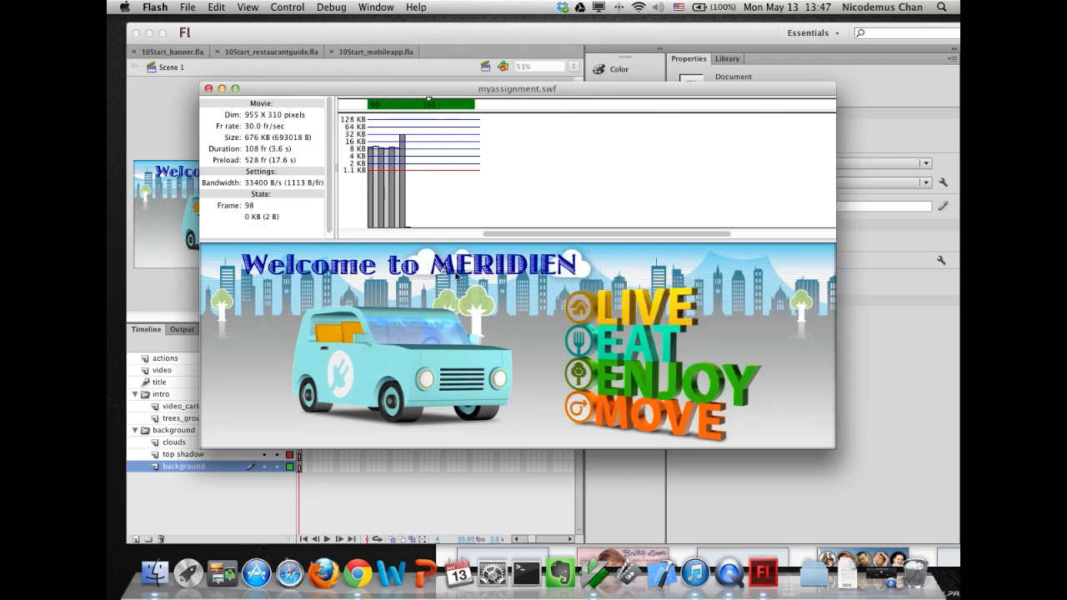
{"action": "left_click", "coordinate": [493, 238]}
{"action": "left_click_drag", "start_coordinate": [493, 237], "coordinate": [341, 239]}
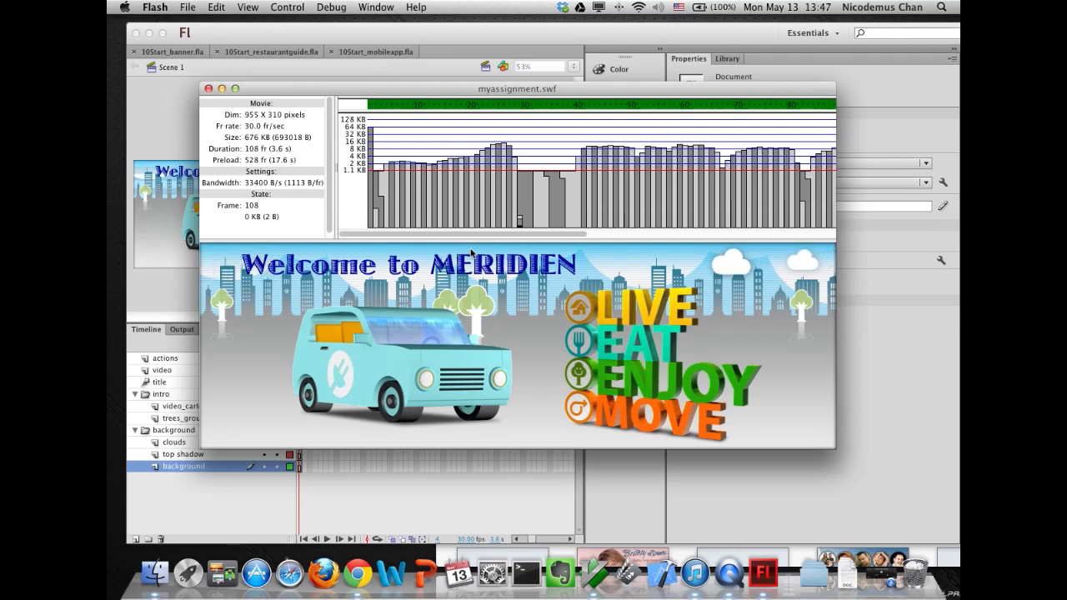
- Set the download settings back to T1 (131.2 KB/s) and simulate the download again
{"action": "left_click", "coordinate": [247, 8]}
{"action": "mouse_move", "coordinate": [248, 130]}
{"action": "left_click", "coordinate": [423, 178]}
{"action": "left_click", "coordinate": [248, 8]}
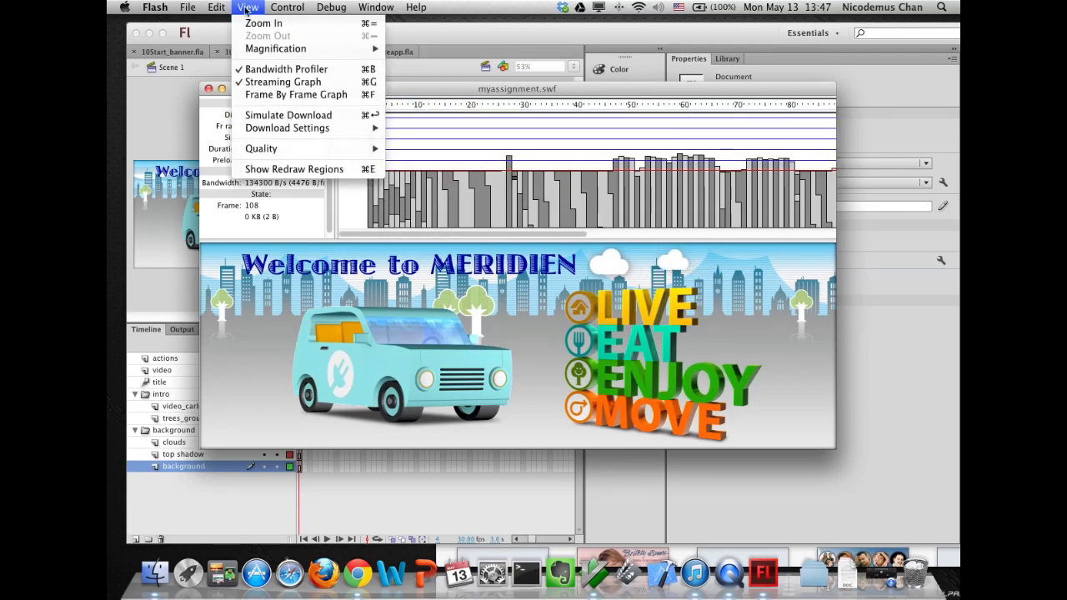
{"action": "left_click", "coordinate": [251, 115]}
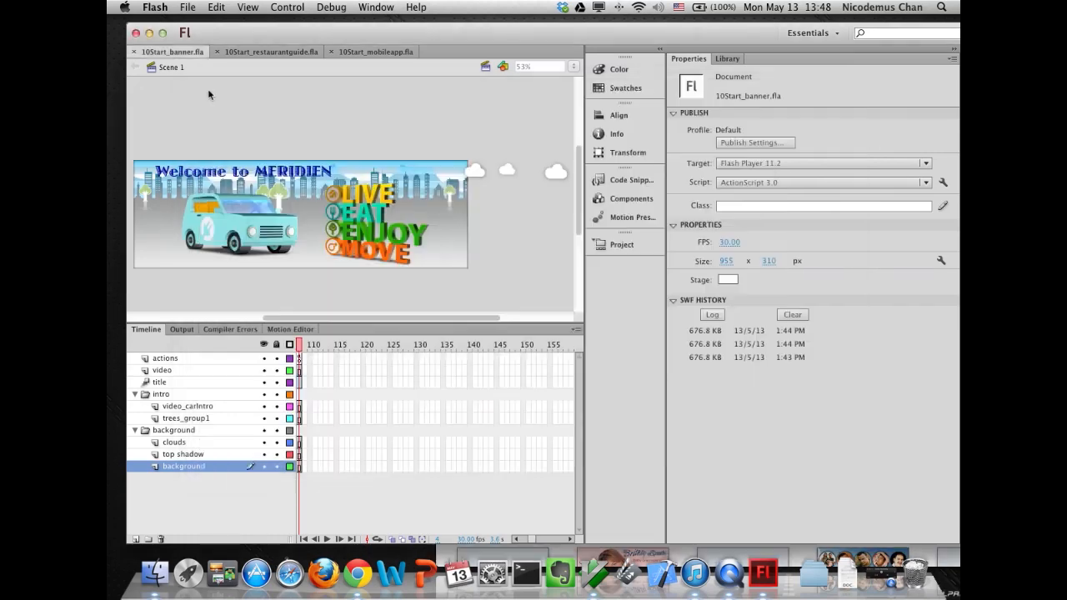
- Close the preview, open the SWF's XMP metadata settings and set the Document Title to Welcome to Meridien
{"action": "left_click", "coordinate": [208, 88]}
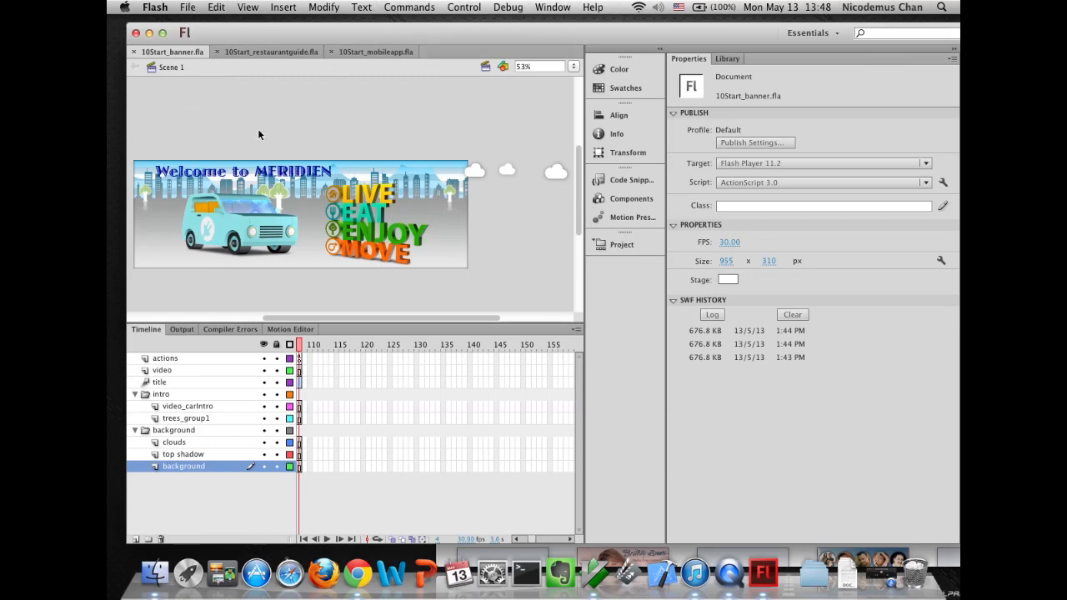
{"action": "left_click", "coordinate": [188, 8]}
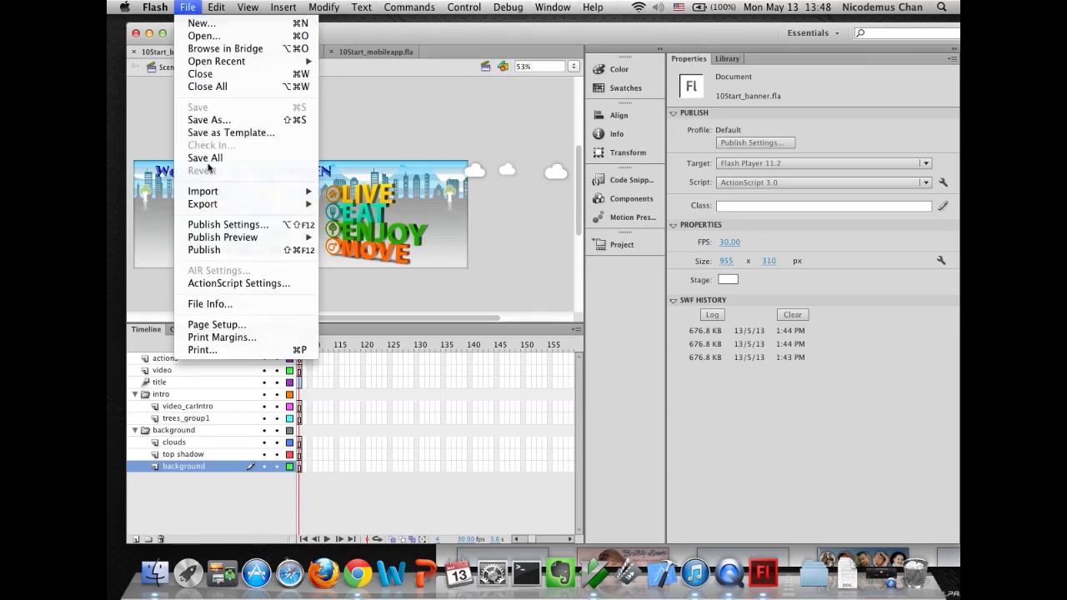
{"action": "left_click", "coordinate": [211, 231]}
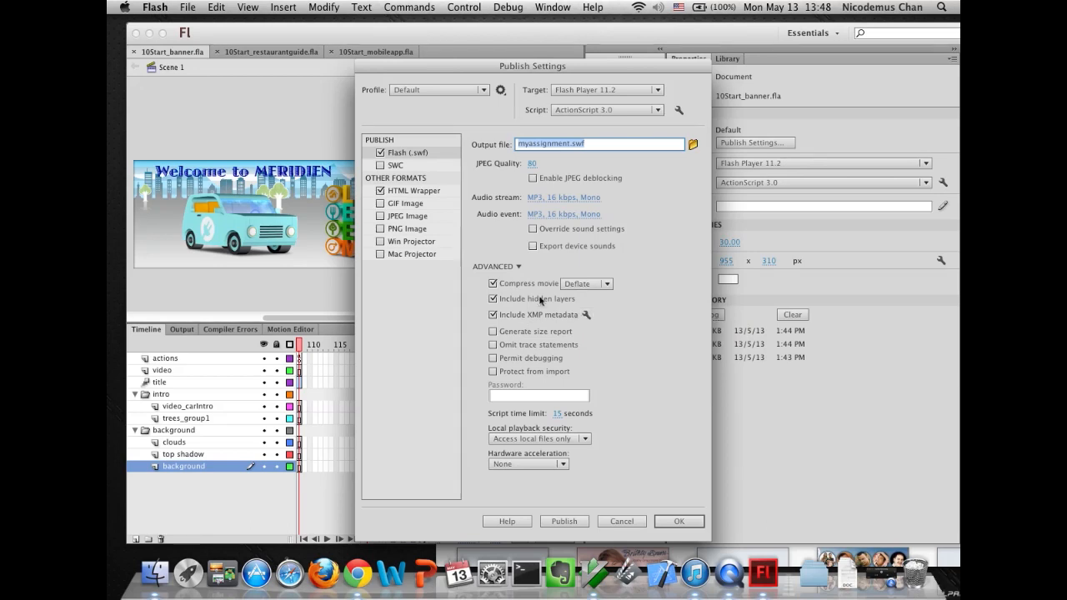
{"action": "left_click", "coordinate": [415, 154]}
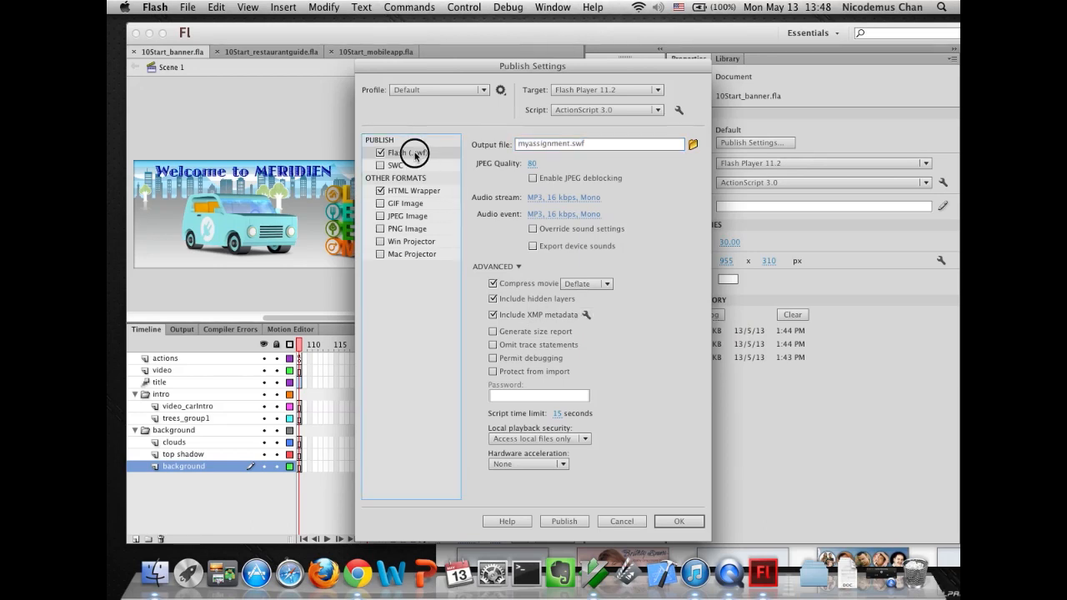
{"action": "left_click", "coordinate": [587, 316]}
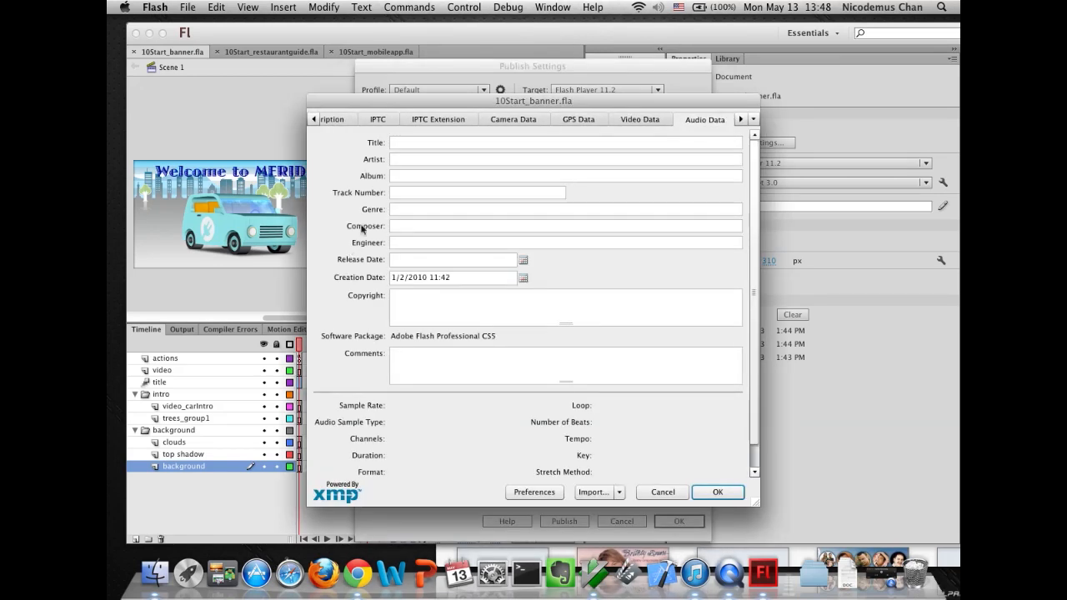
{"action": "left_click", "coordinate": [313, 120]}
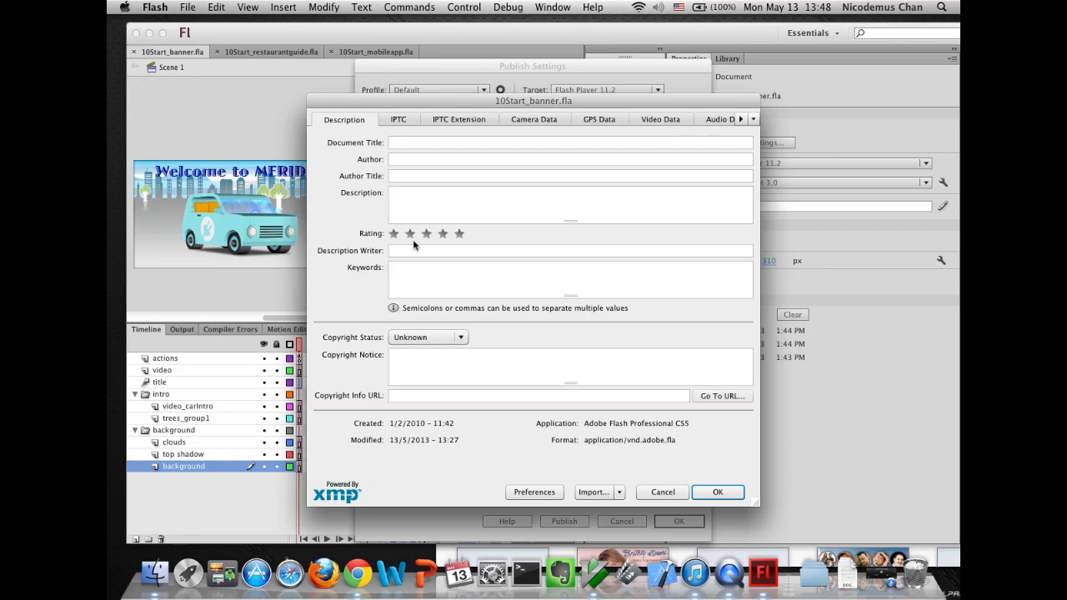
{"action": "left_click", "coordinate": [426, 142]}
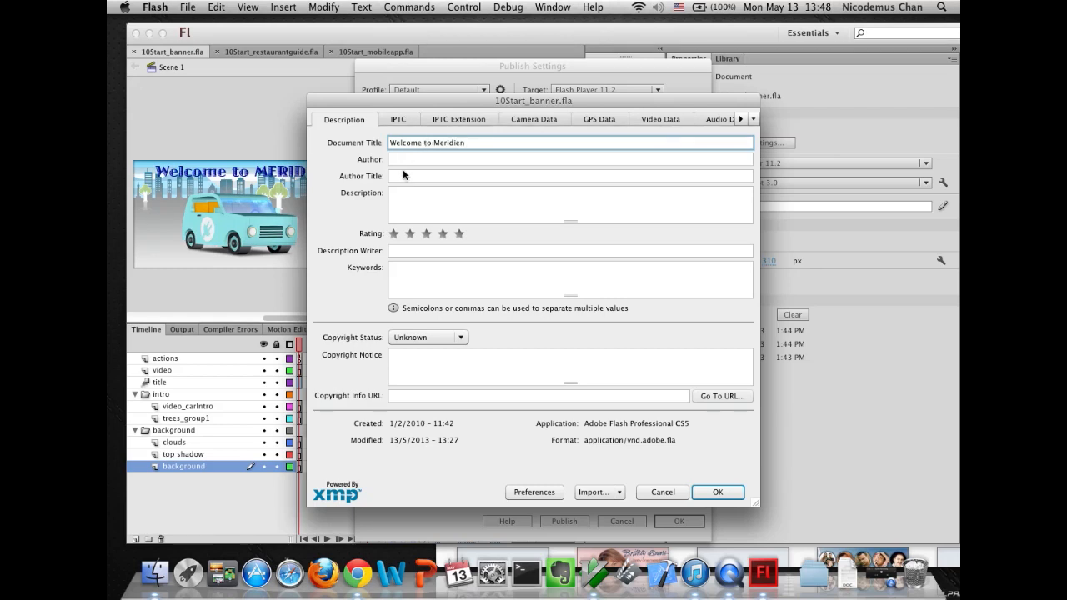
- Enter the keywords Meridien, Meridien City, relocation, tourism, travel, urban, visitor guide, vacation, city entertainment, destination and confirm the metadata
{"action": "left_click", "coordinate": [420, 280]}
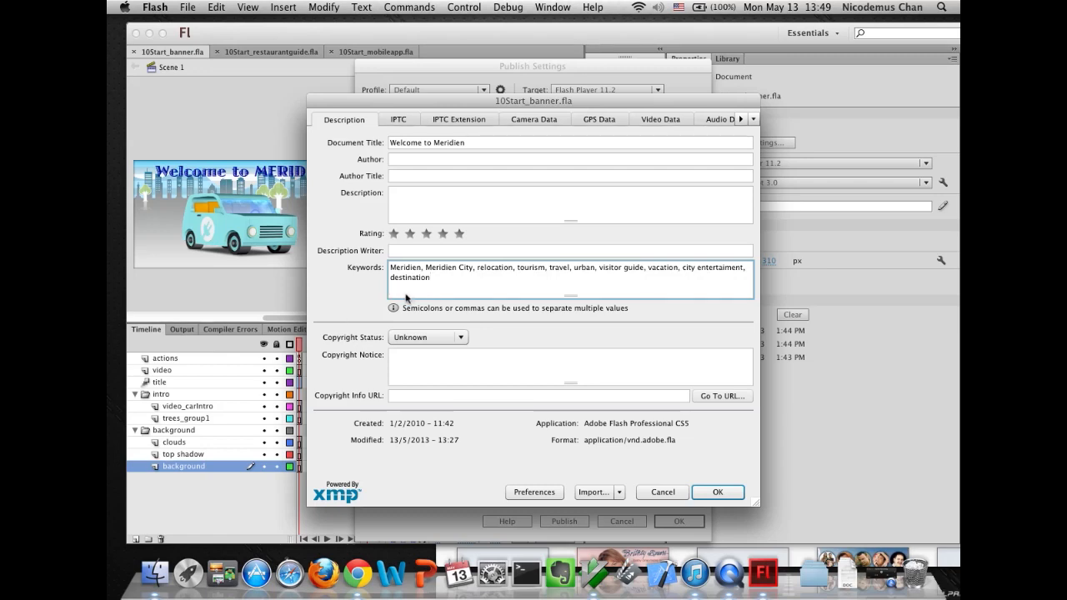
{"action": "left_click", "coordinate": [714, 492]}
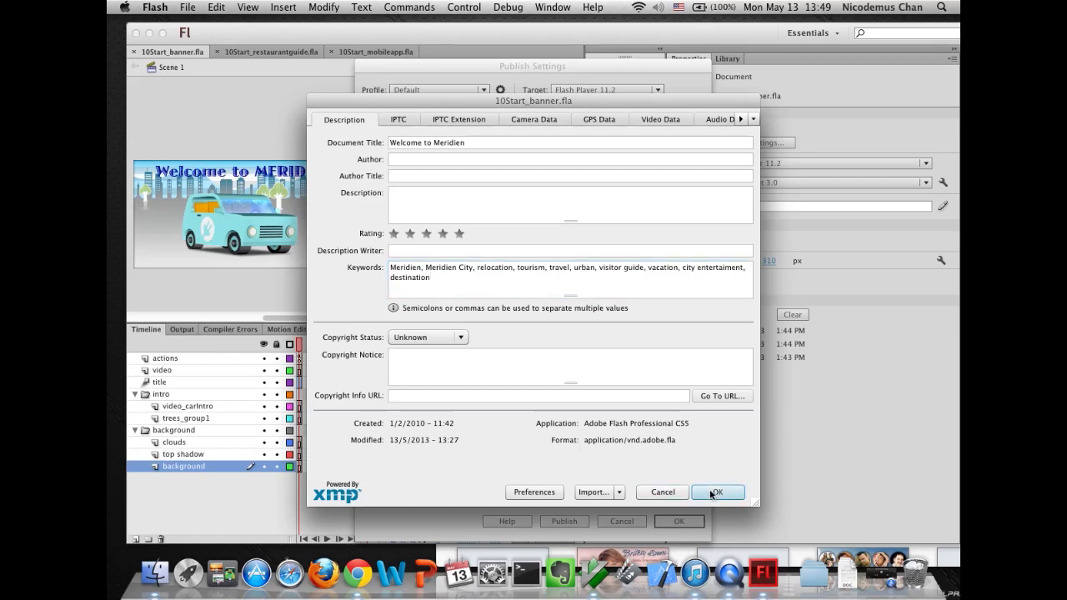
- Publish the movie and open myassignment.html from its folder in the browser
{"action": "left_click", "coordinate": [576, 523]}
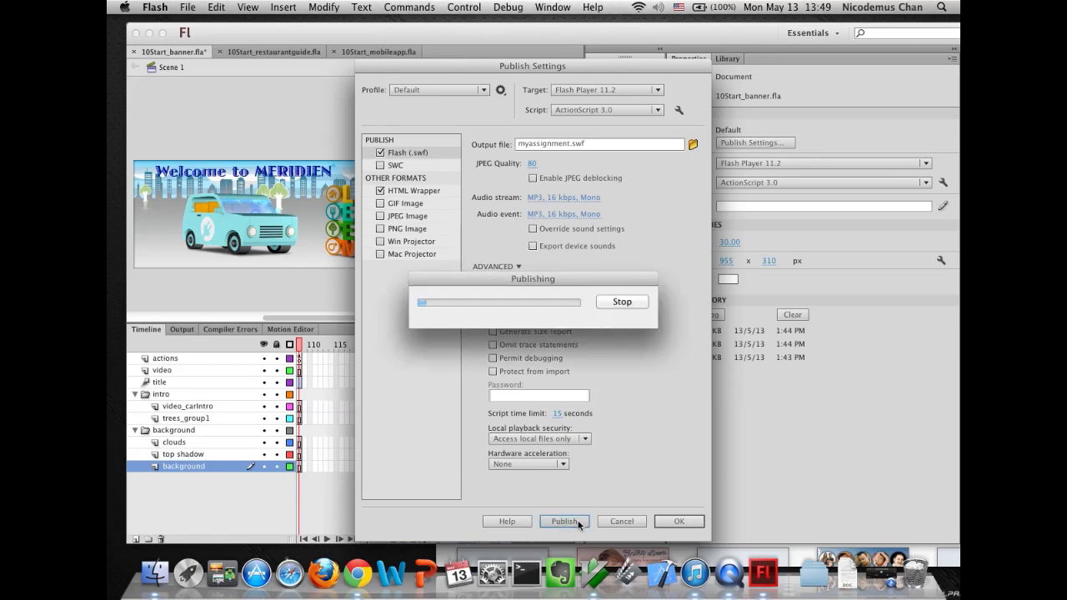
{"action": "left_click", "coordinate": [155, 573]}
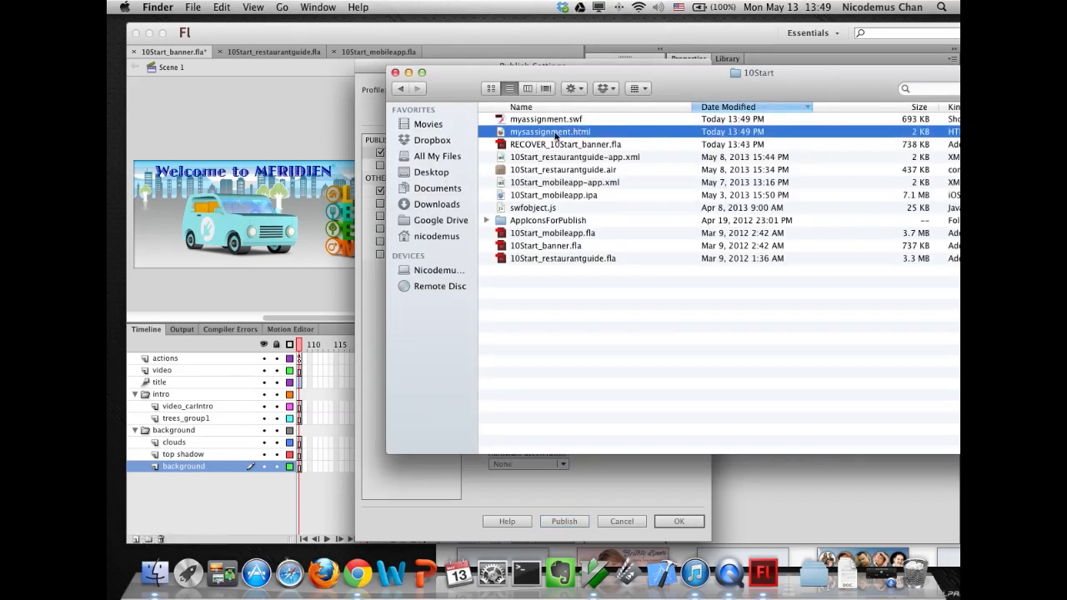
{"action": "double_click", "coordinate": [500, 134]}
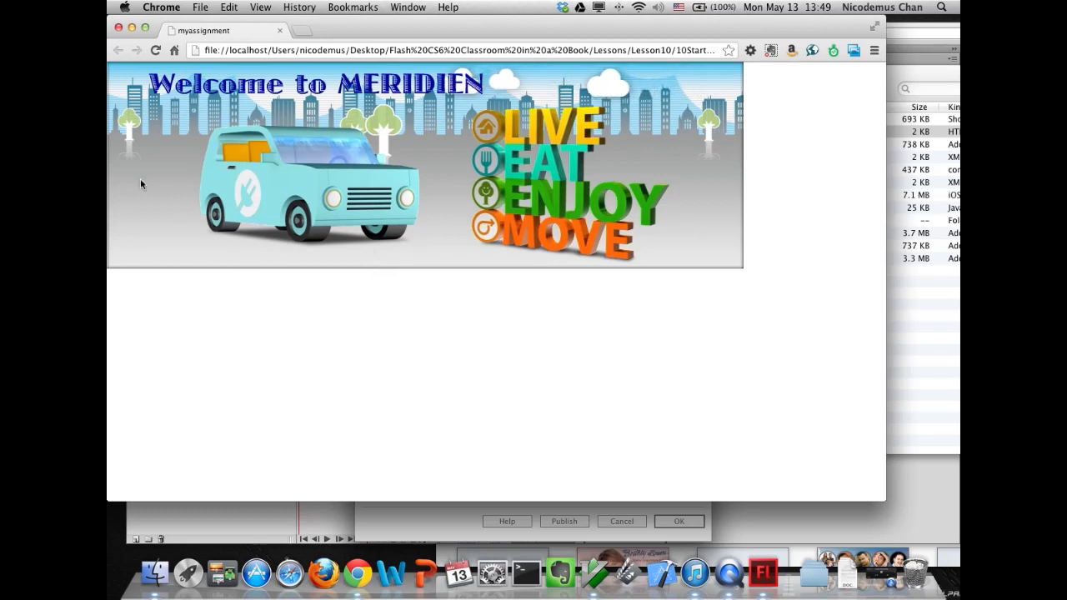
- View the page source of the HTML wrapper and scroll through its code
{"action": "right_click", "coordinate": [405, 298]}
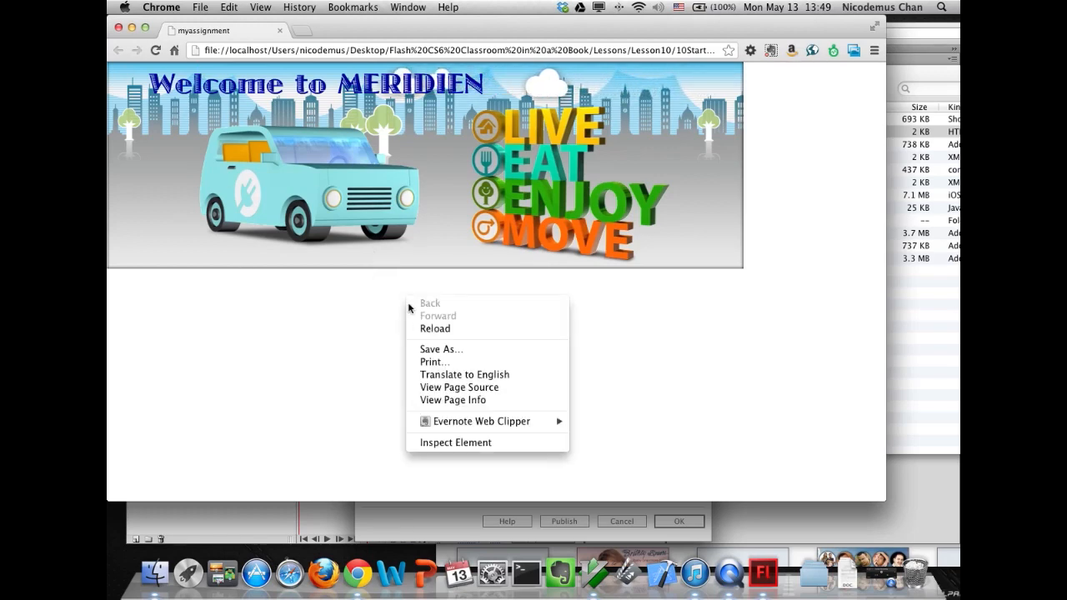
{"action": "left_click", "coordinate": [430, 388]}
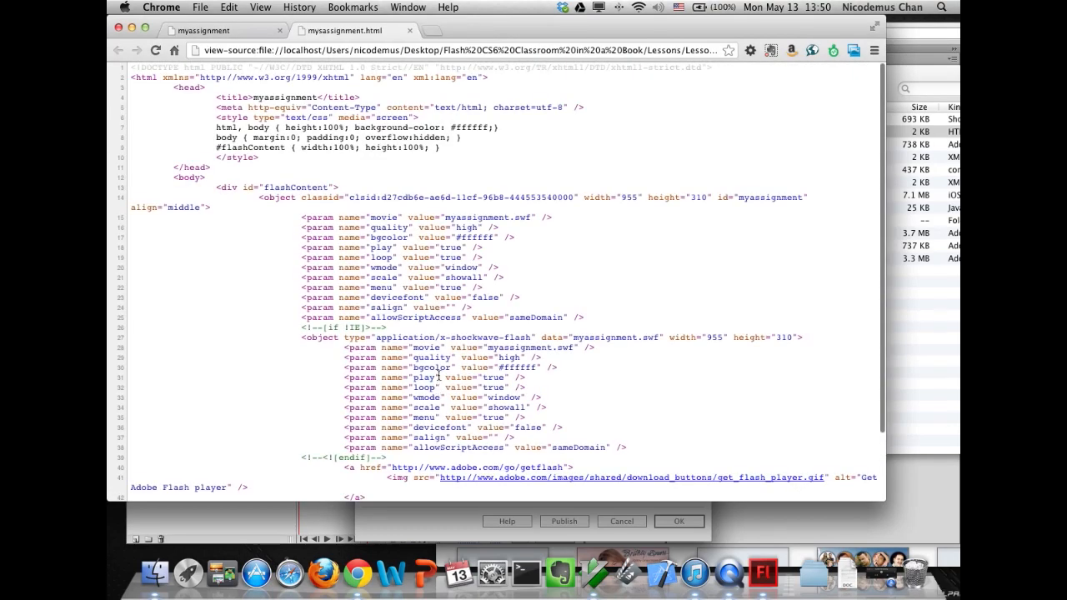
{"action": "scroll", "coordinate": [433, 350], "scroll_direction": "up", "scroll_amount": 1}
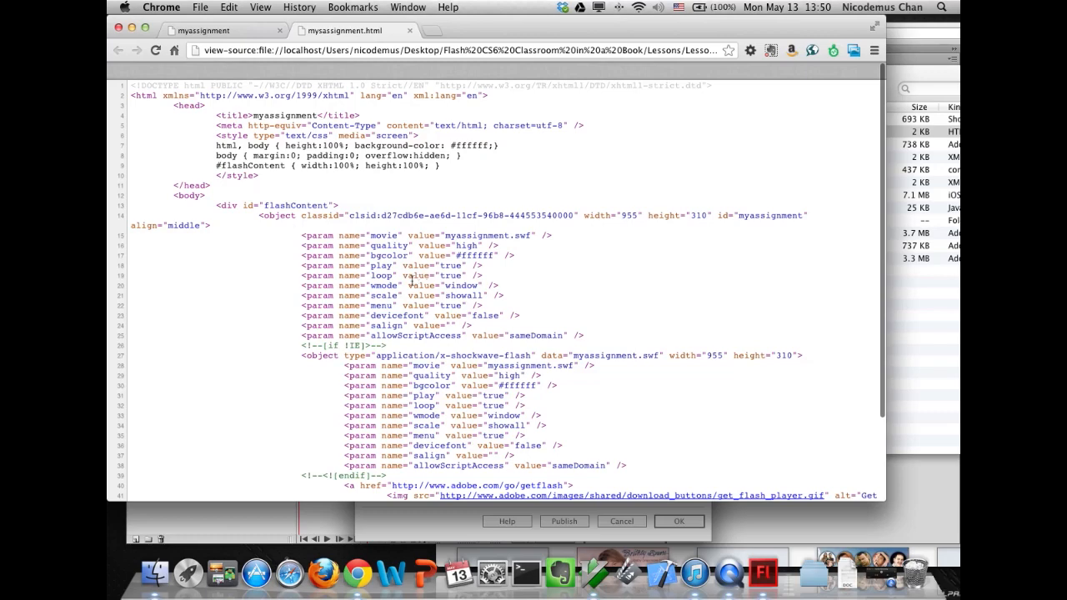
{"action": "scroll", "coordinate": [379, 293], "scroll_direction": "down", "scroll_amount": 5}
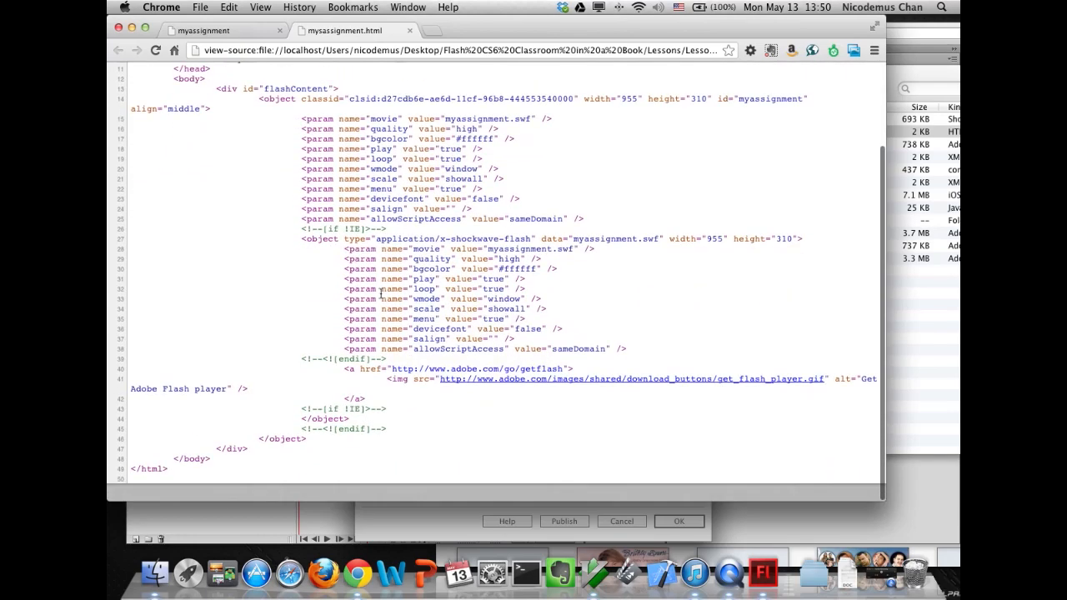
{"action": "scroll", "coordinate": [375, 333], "scroll_direction": "up", "scroll_amount": 4}
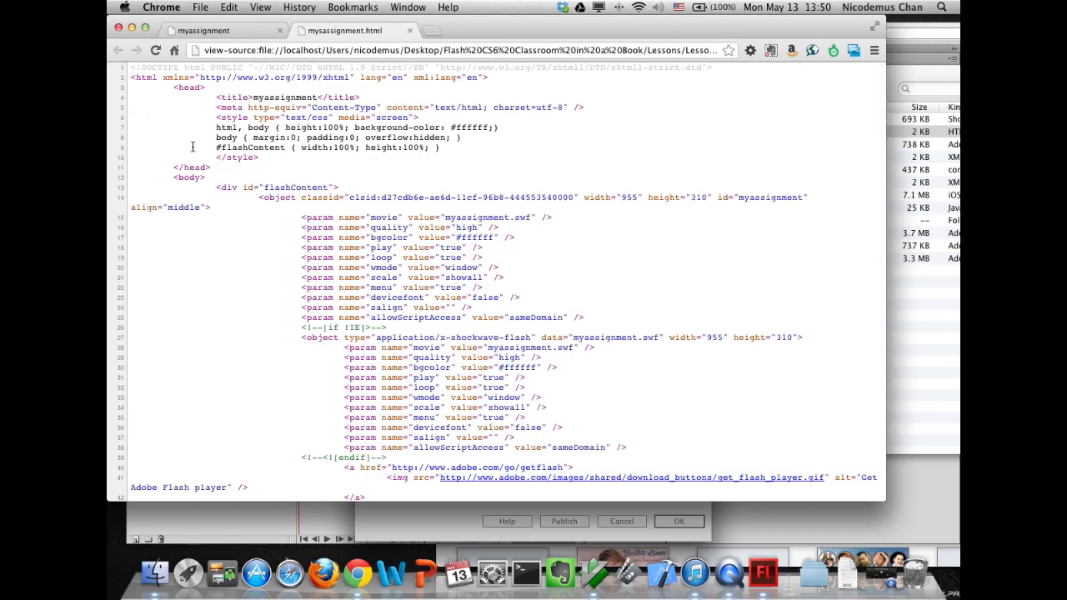
- Close the browser and open myassignment.swf in MacVim to inspect its contents
{"action": "left_click", "coordinate": [409, 30]}
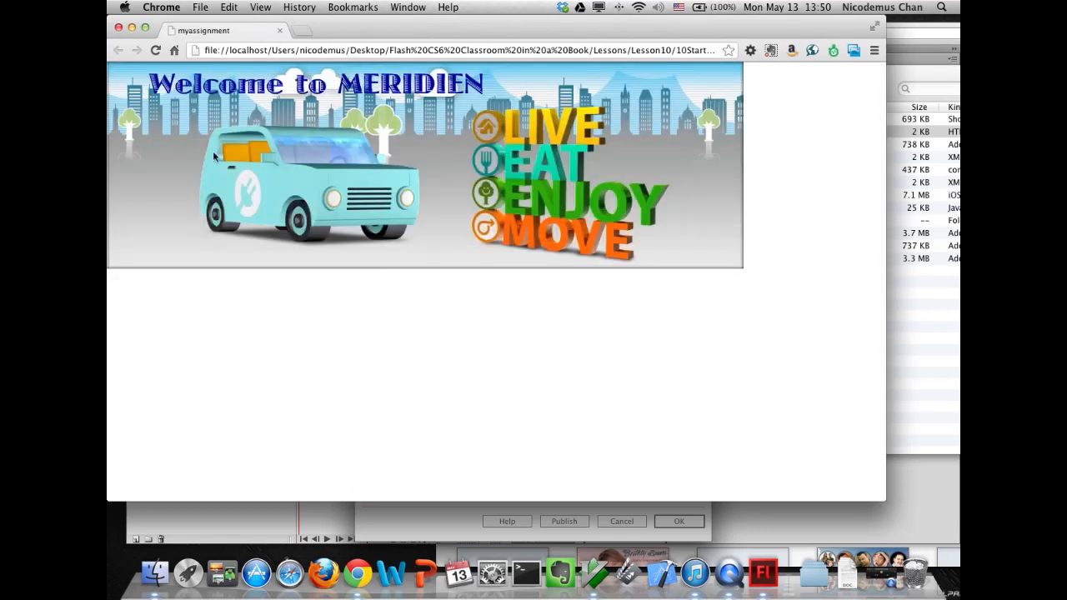
{"action": "left_click", "coordinate": [280, 30]}
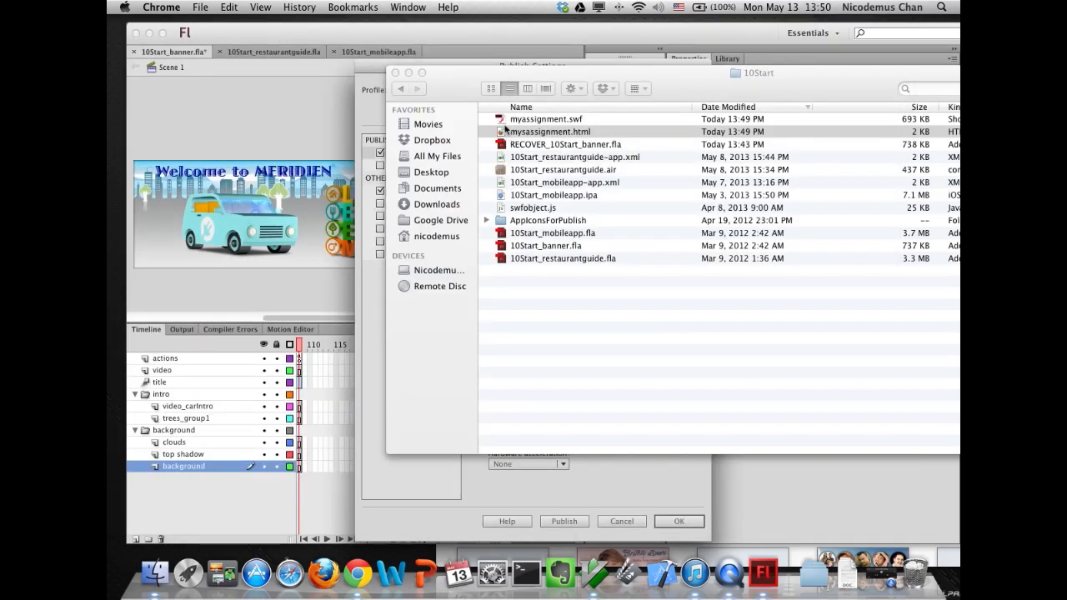
{"action": "right_click", "coordinate": [504, 122]}
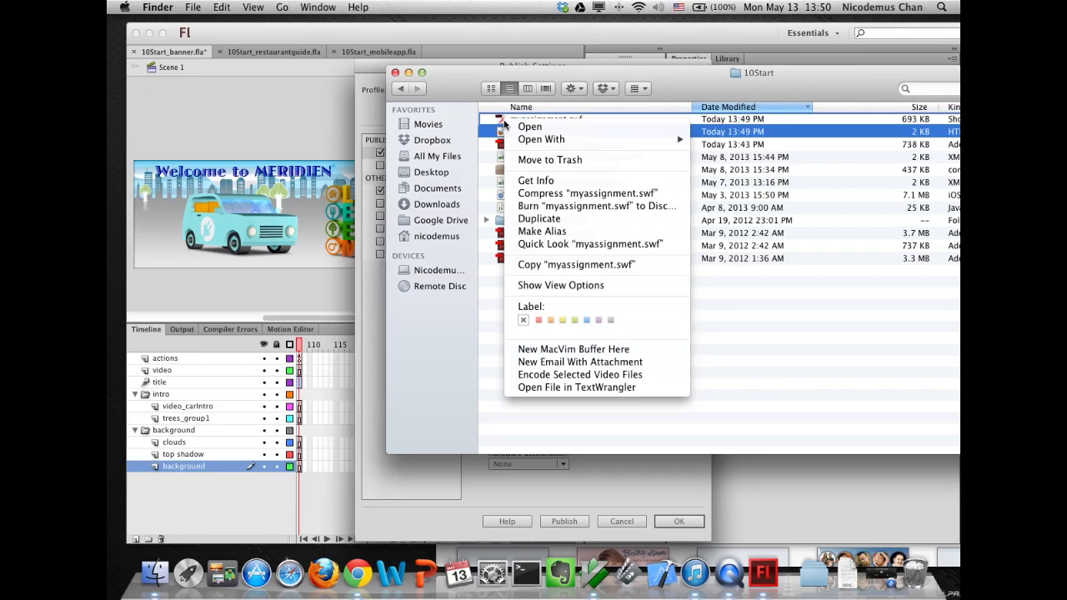
{"action": "mouse_move", "coordinate": [511, 139]}
{"action": "left_click", "coordinate": [593, 572]}
{"action": "left_click", "coordinate": [593, 574]}
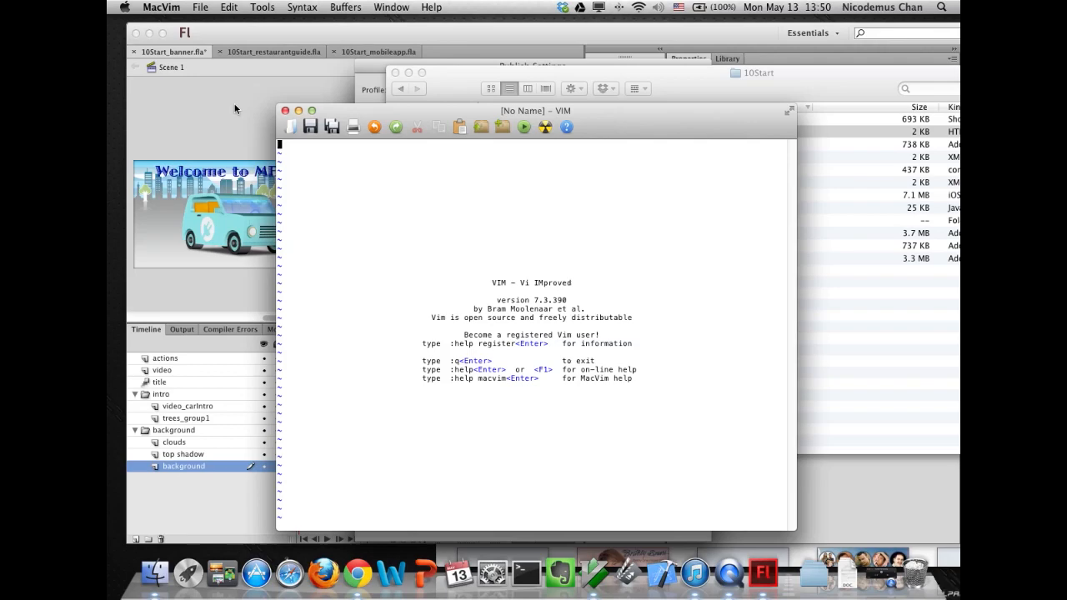
{"action": "left_click_drag", "start_coordinate": [346, 110], "coordinate": [551, 110]}
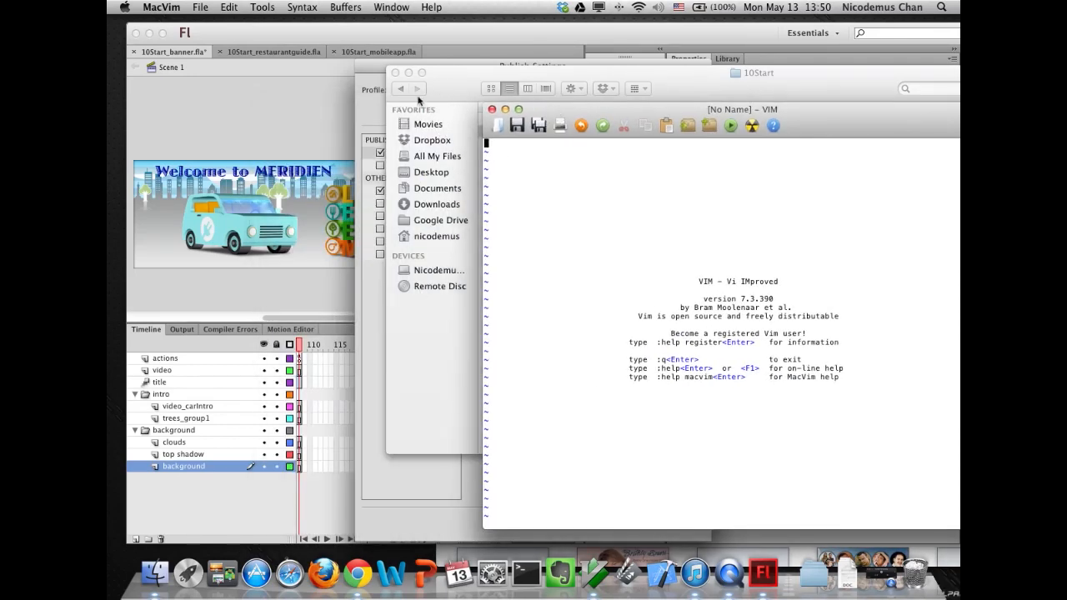
{"action": "left_click_drag", "start_coordinate": [455, 76], "coordinate": [345, 236]}
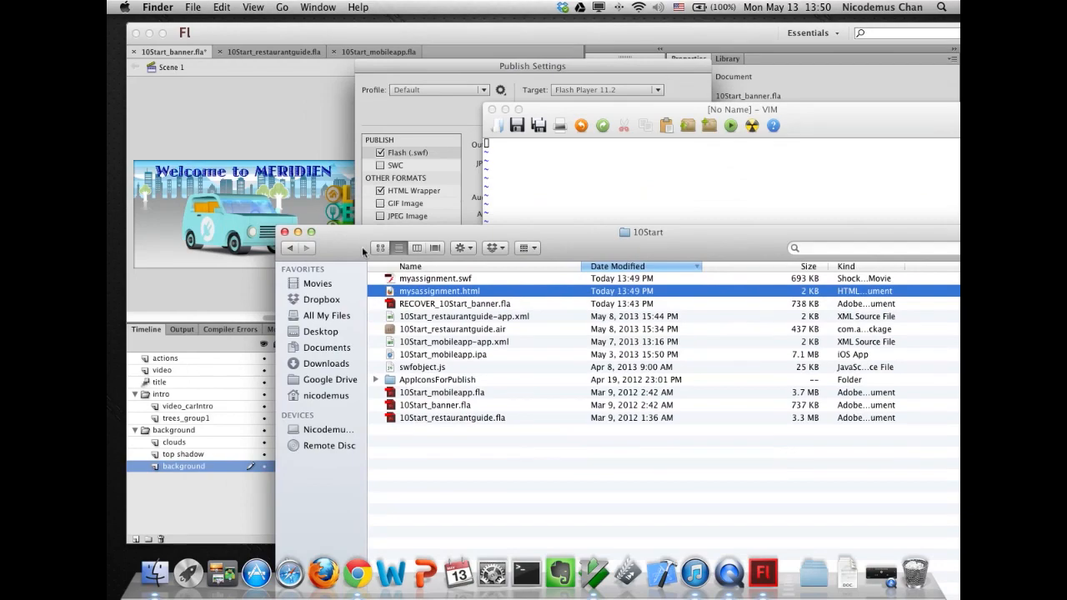
{"action": "left_click_drag", "start_coordinate": [395, 280], "coordinate": [561, 189]}
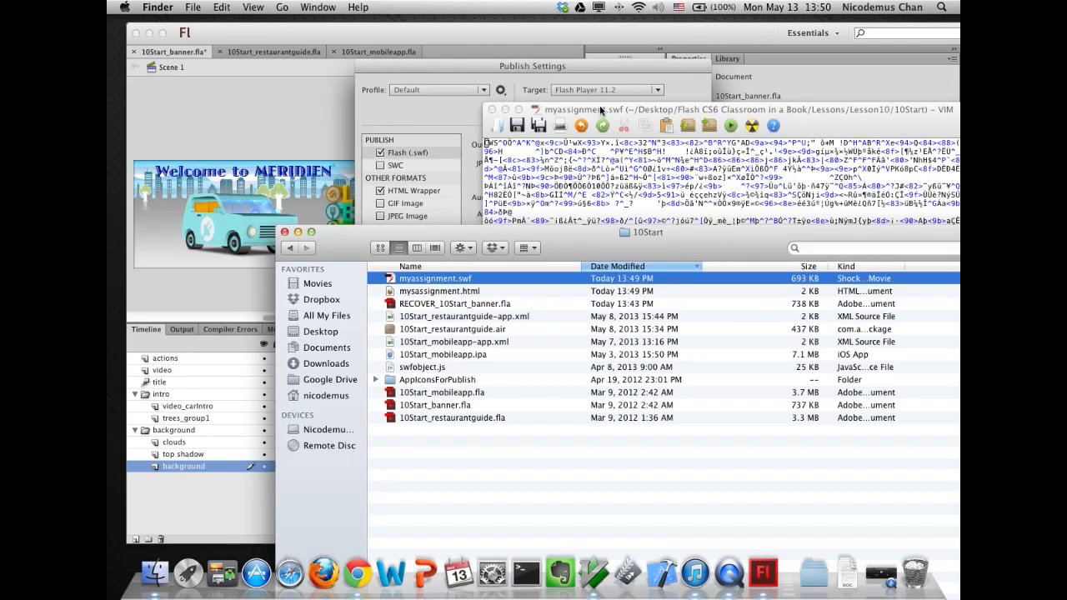
- Search the SWF's contents for Meriden, then quit MacVim and close the Finder window
{"action": "left_click_drag", "start_coordinate": [602, 110], "coordinate": [317, 89]}
{"action": "scroll", "coordinate": [323, 322], "scroll_direction": "down", "scroll_amount": 15}
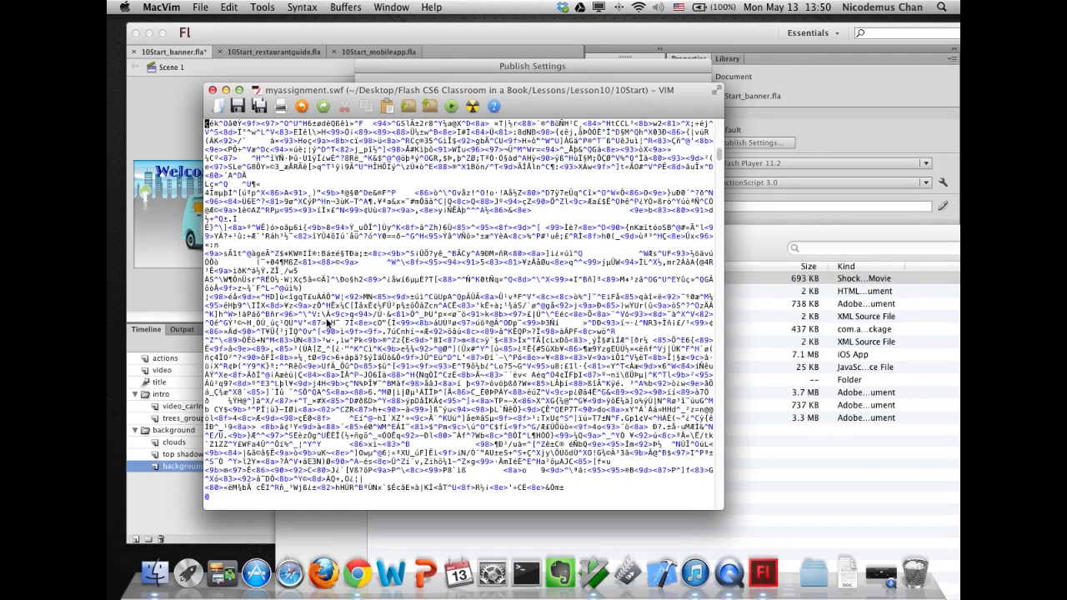
{"action": "type", "text": "/Meriden"}
{"action": "key", "text": "Return"}
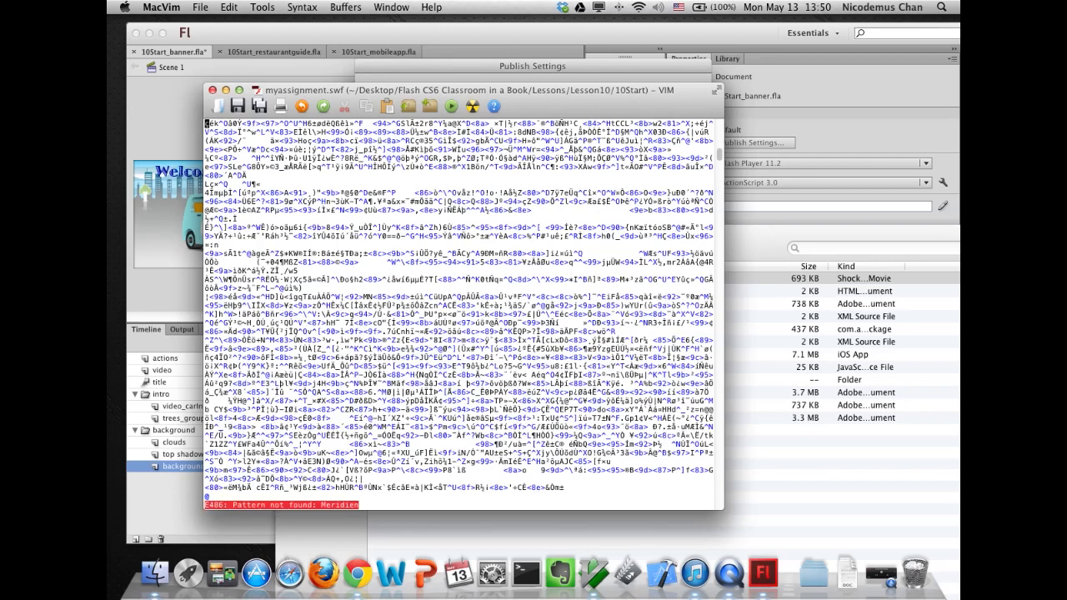
{"action": "type", "text": ":q"}
{"action": "key", "text": "Return"}
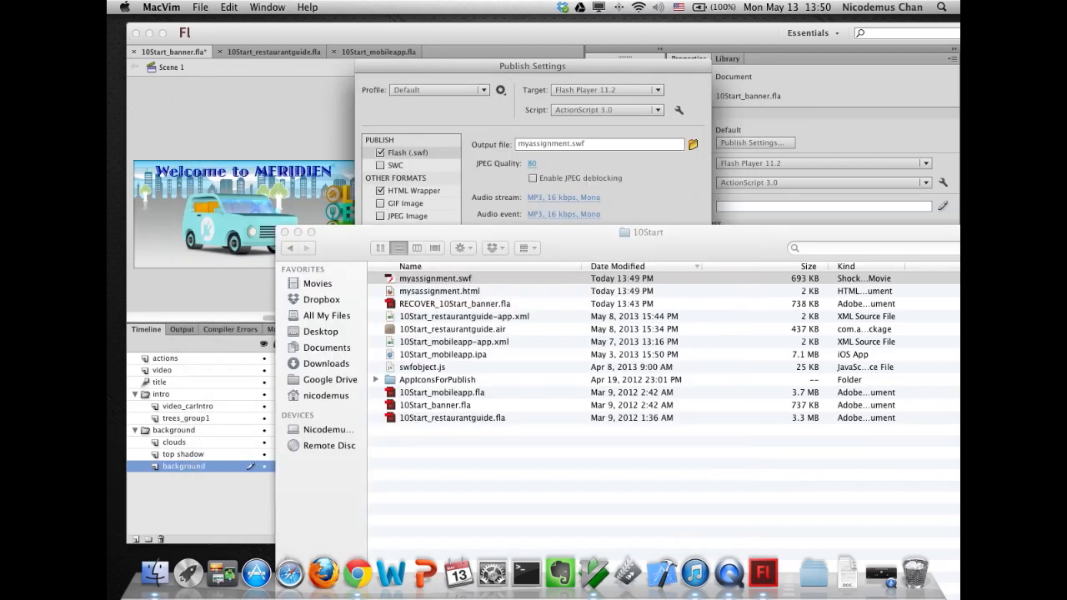
{"action": "left_click", "coordinate": [283, 231]}
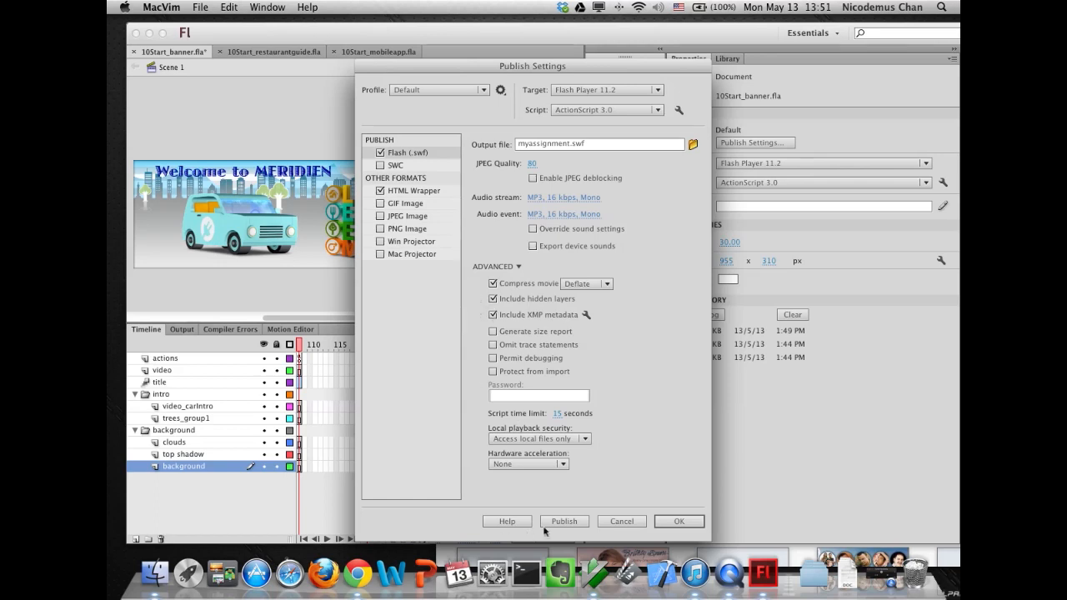
- Close the Publish Settings dialog and switch to the 10Start_restaurantguide.fla document
{"action": "left_click", "coordinate": [621, 521]}
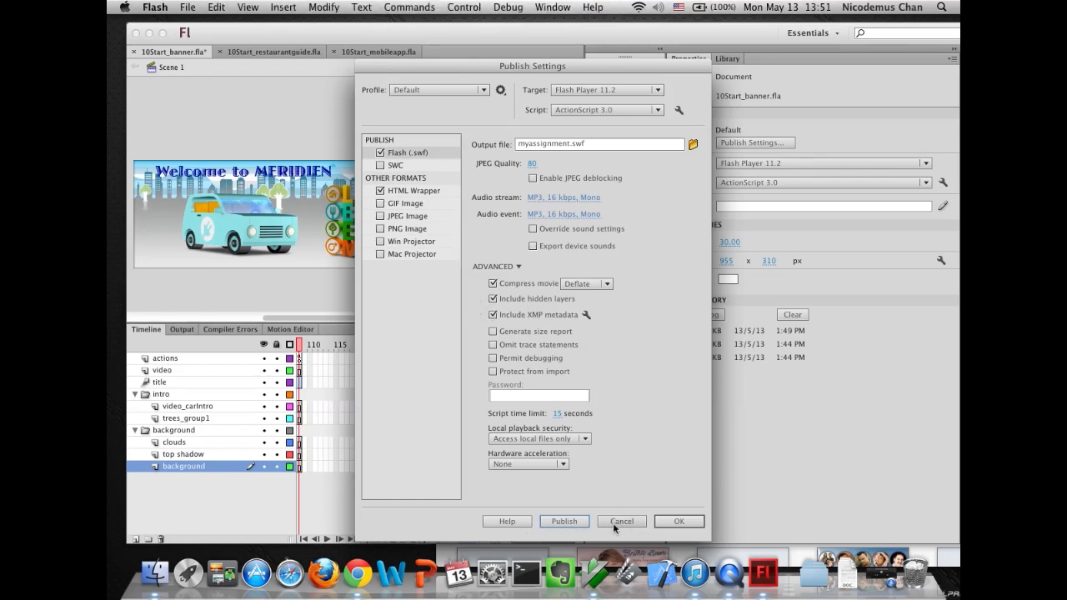
{"action": "left_click", "coordinate": [616, 524]}
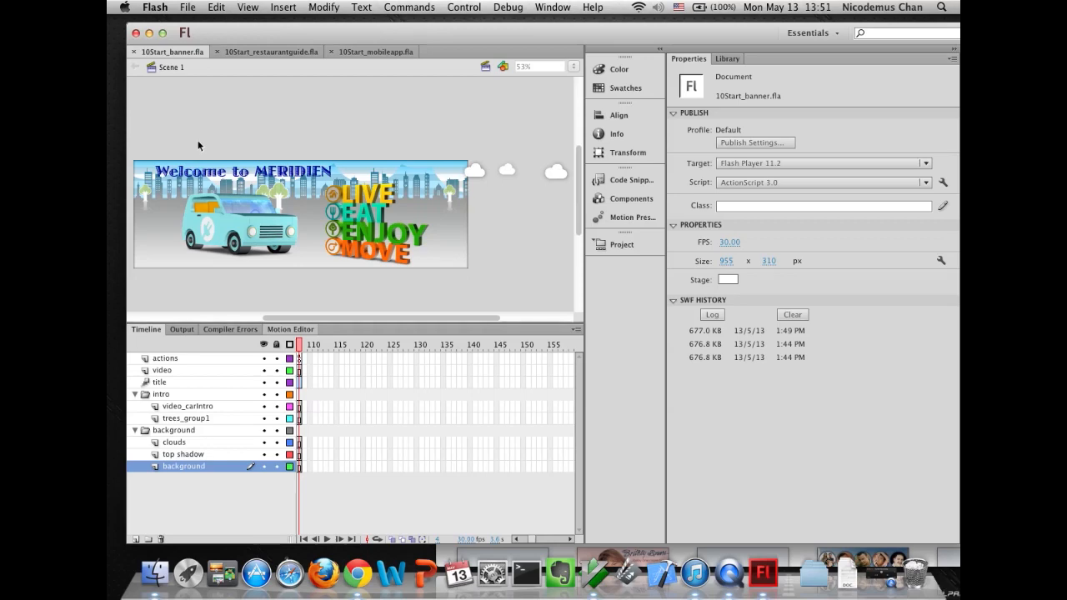
{"action": "left_click", "coordinate": [248, 51]}
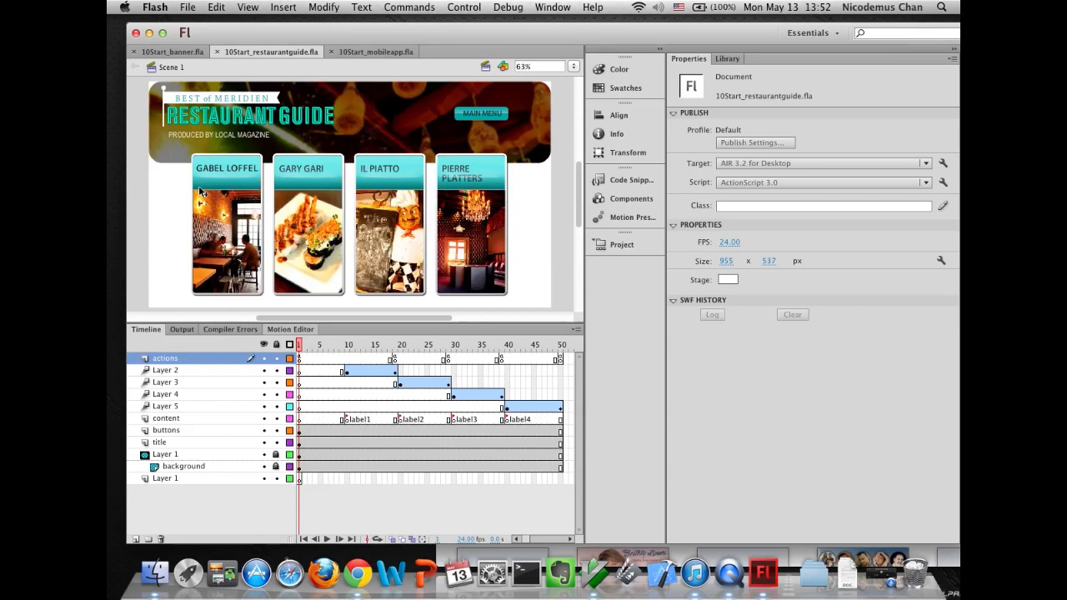
- Open the restaurant guide's publish settings, cancel them, and switch to the 10Start_banner.fla document
{"action": "left_click", "coordinate": [198, 11]}
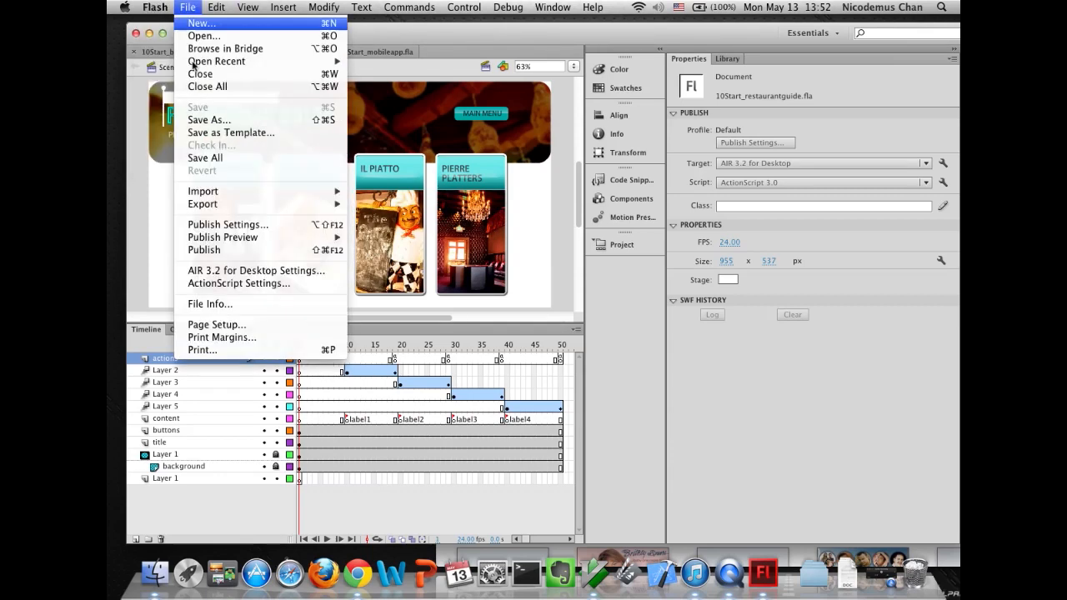
{"action": "left_click", "coordinate": [213, 225]}
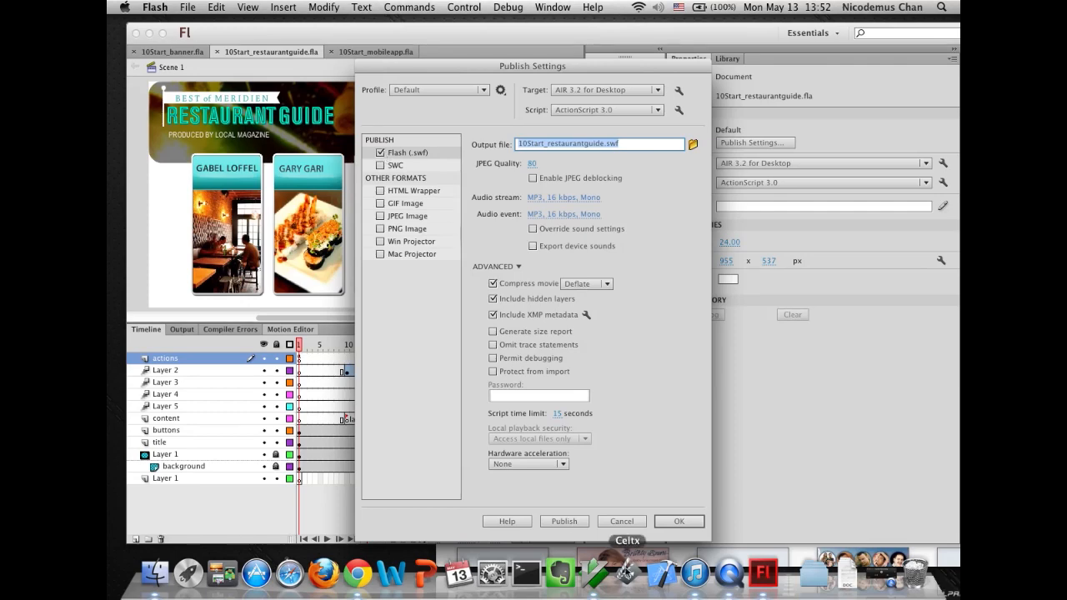
{"action": "left_click", "coordinate": [621, 520]}
{"action": "left_click", "coordinate": [150, 50]}
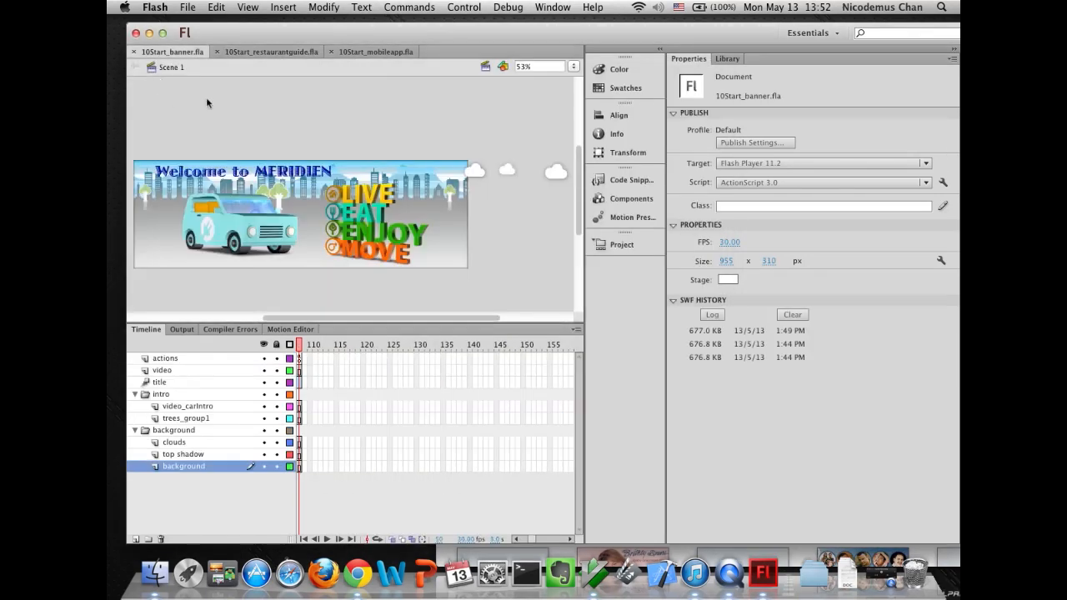
- In the banner's publish settings, turn off Flash (.swf) output and turn on Win Projector and Mac Projector
{"action": "left_click", "coordinate": [187, 7]}
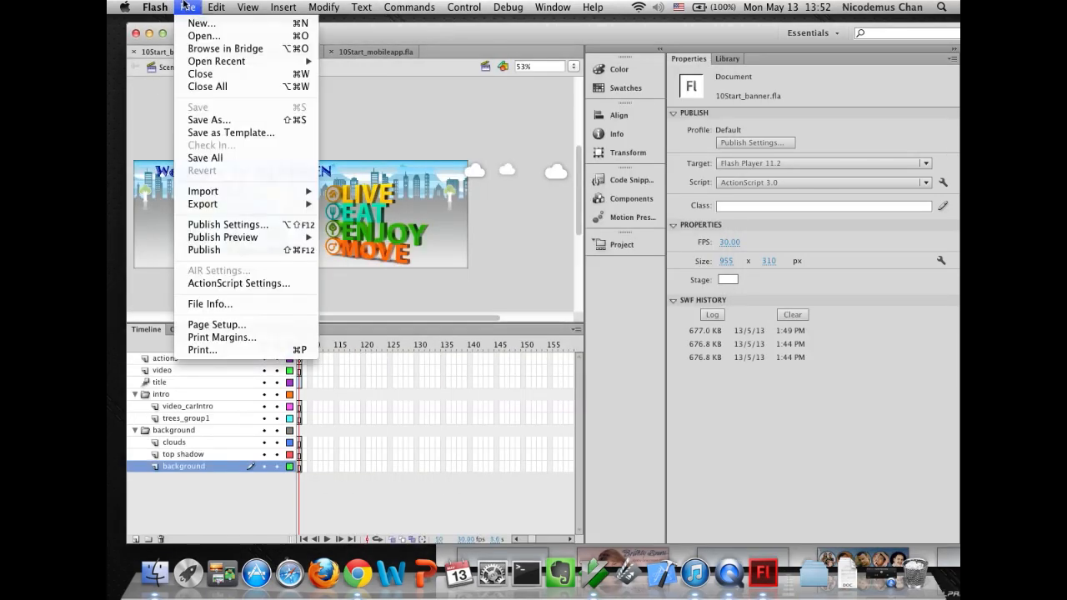
{"action": "left_click", "coordinate": [210, 224]}
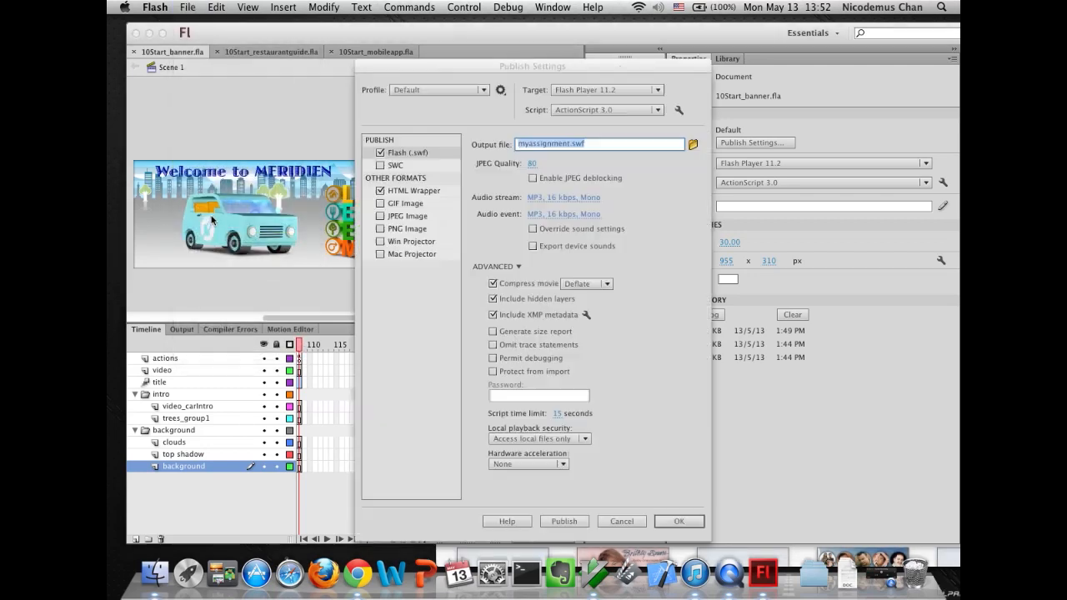
{"action": "left_click", "coordinate": [380, 153]}
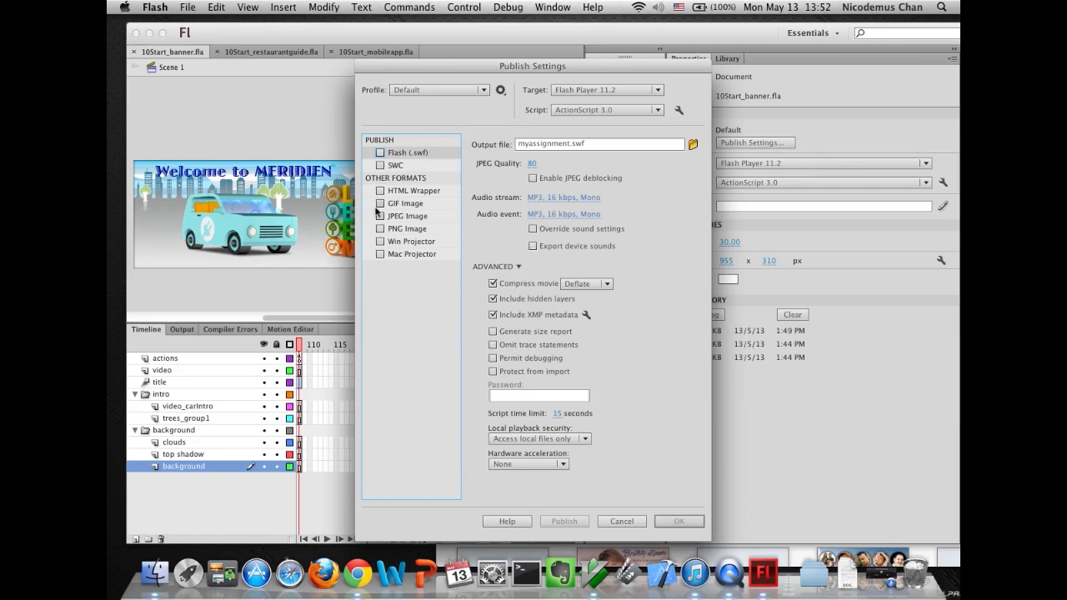
{"action": "left_click", "coordinate": [380, 242]}
{"action": "left_click", "coordinate": [380, 254]}
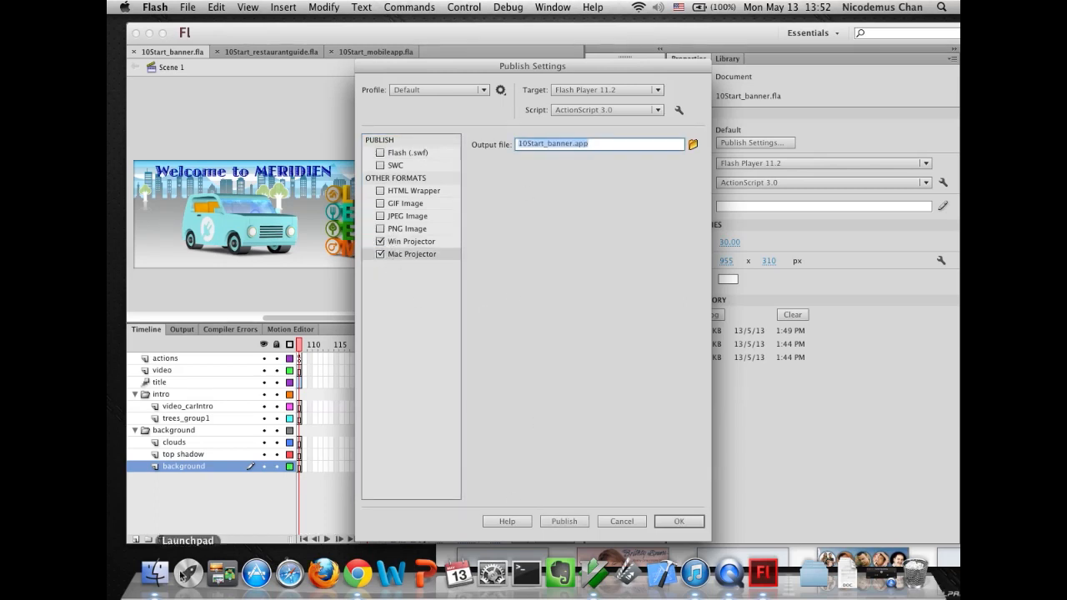
- Open a Finder window on the Desktop's Flash CS6 Classroom in a Book/Lessons/Lesson10/10Start folder
{"action": "left_click", "coordinate": [155, 572]}
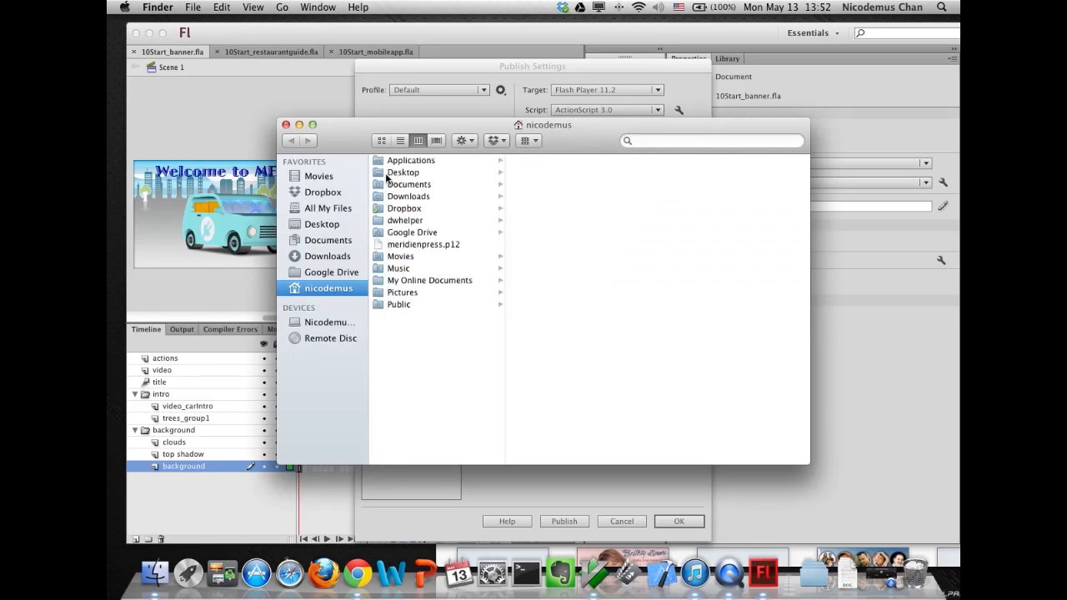
{"action": "left_click", "coordinate": [388, 174]}
{"action": "left_click", "coordinate": [550, 173]}
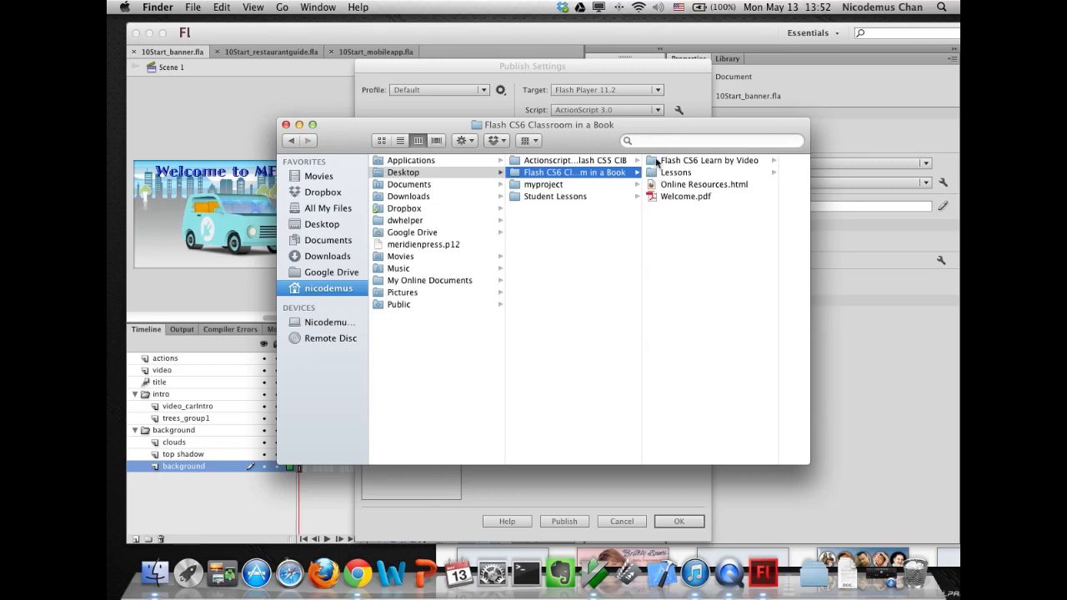
{"action": "left_click", "coordinate": [667, 172]}
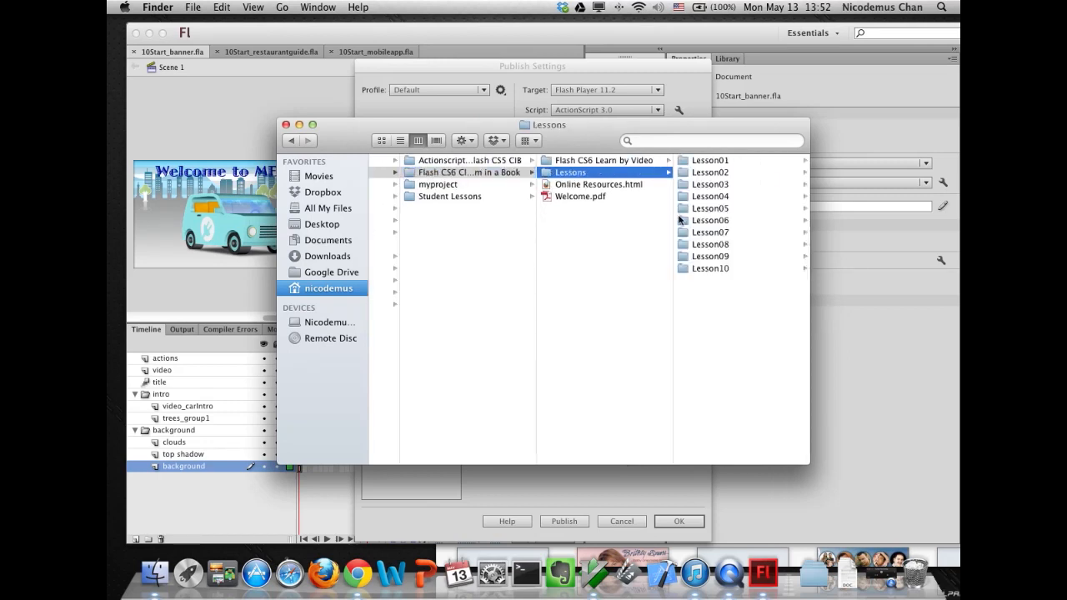
{"action": "left_click", "coordinate": [698, 268]}
{"action": "left_click", "coordinate": [700, 172]}
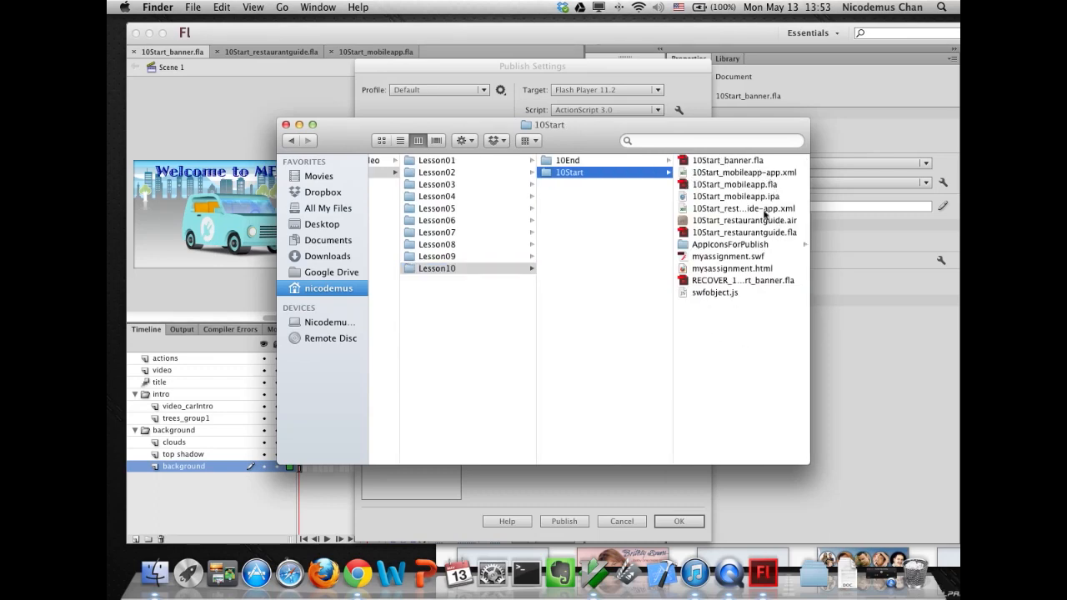
{"action": "left_click", "coordinate": [465, 80]}
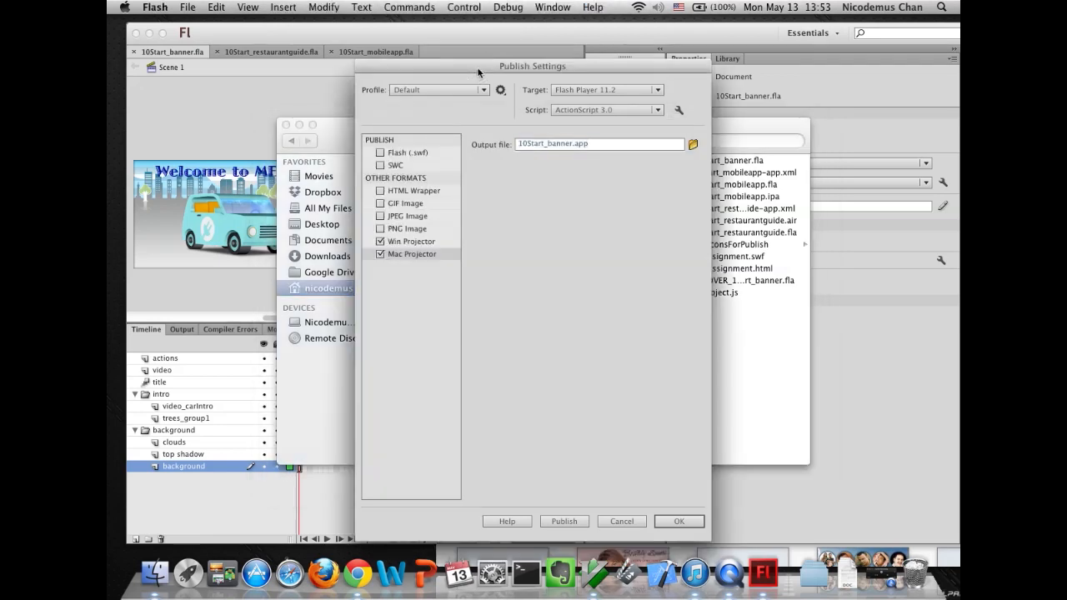
- Publish the banner as Windows and Mac projectors
{"action": "left_click", "coordinate": [423, 242]}
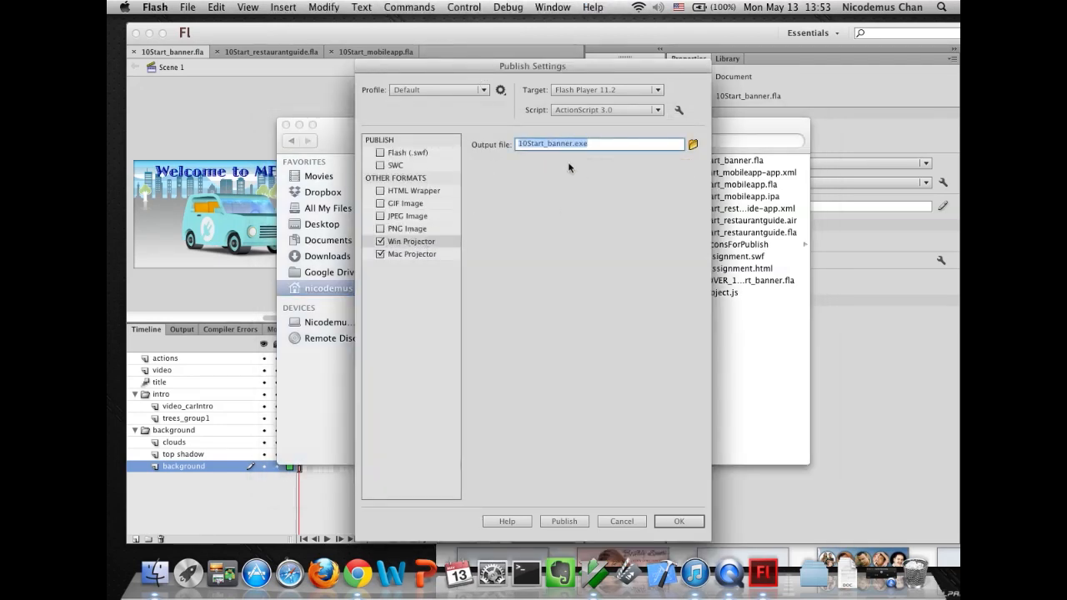
{"action": "left_click_drag", "start_coordinate": [530, 77], "coordinate": [414, 73]}
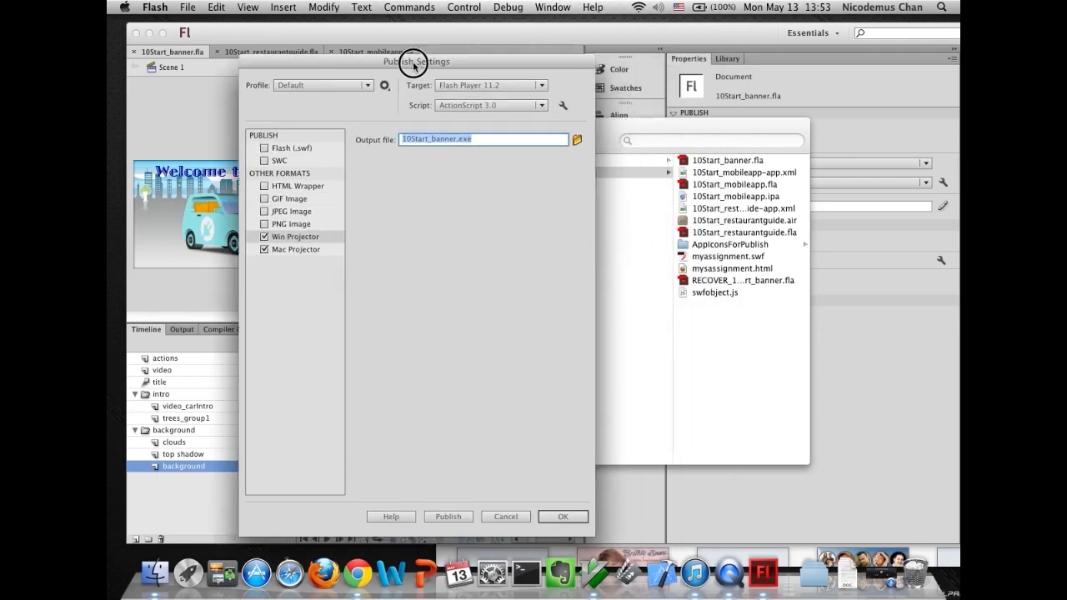
{"action": "left_click", "coordinate": [446, 516]}
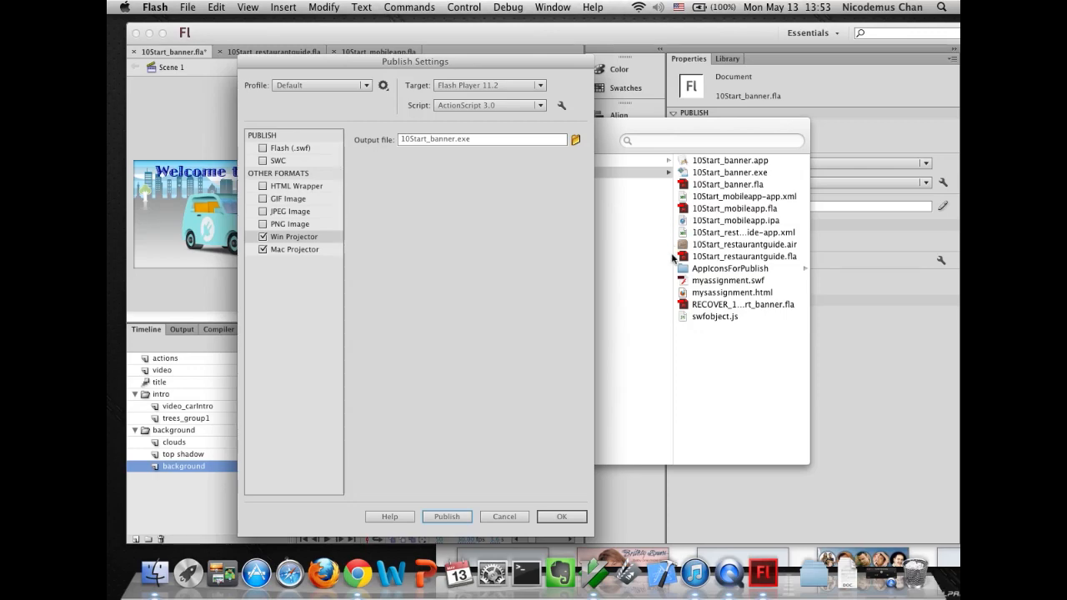
{"action": "left_click", "coordinate": [637, 268]}
{"action": "mouse_move", "coordinate": [108, 598]}
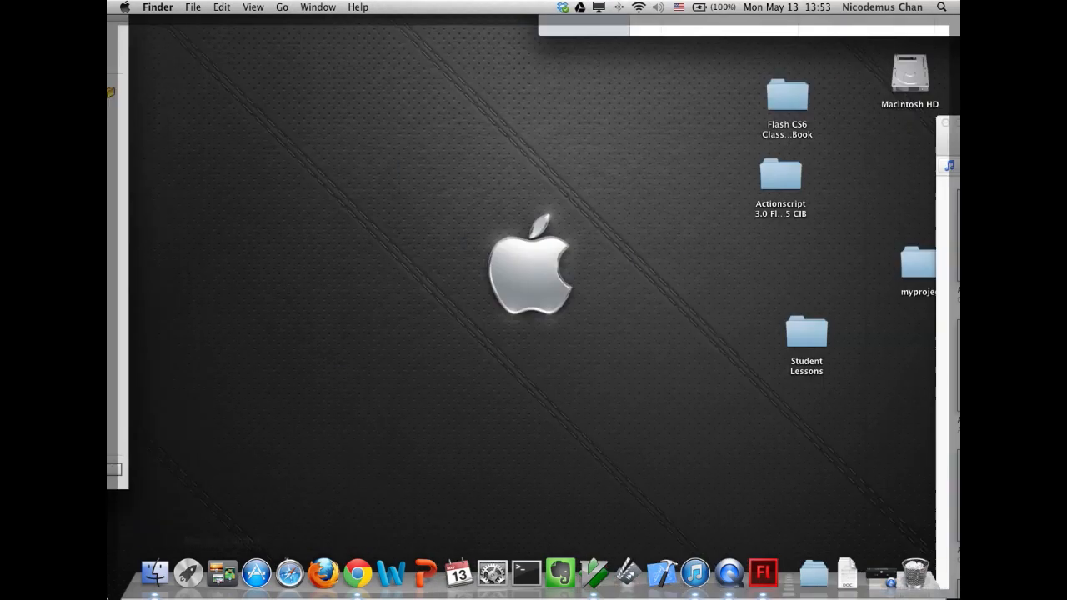
{"action": "left_click", "coordinate": [195, 577]}
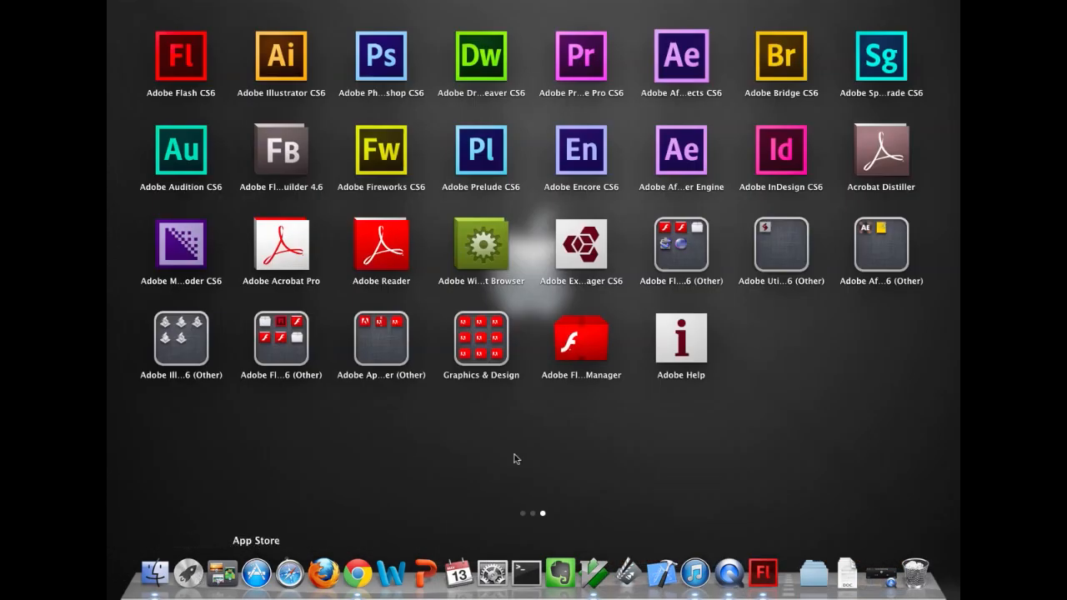
{"action": "scroll", "coordinate": [680, 429], "scroll_direction": "left", "scroll_amount": 3}
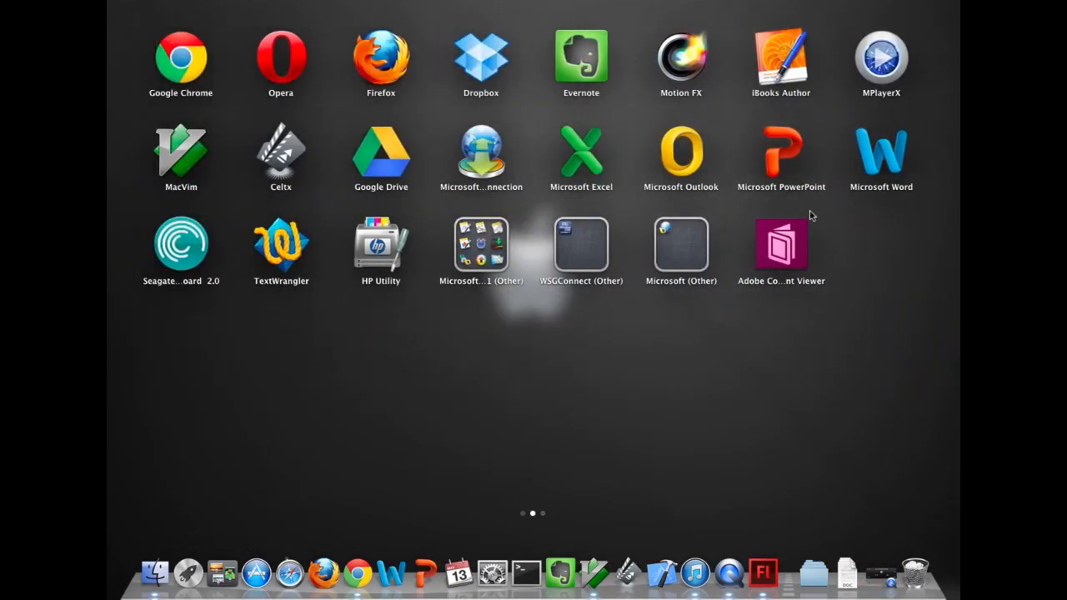
{"action": "scroll", "coordinate": [655, 383], "scroll_direction": "left", "scroll_amount": 2}
{"action": "scroll", "coordinate": [655, 382], "scroll_direction": "right", "scroll_amount": 4}
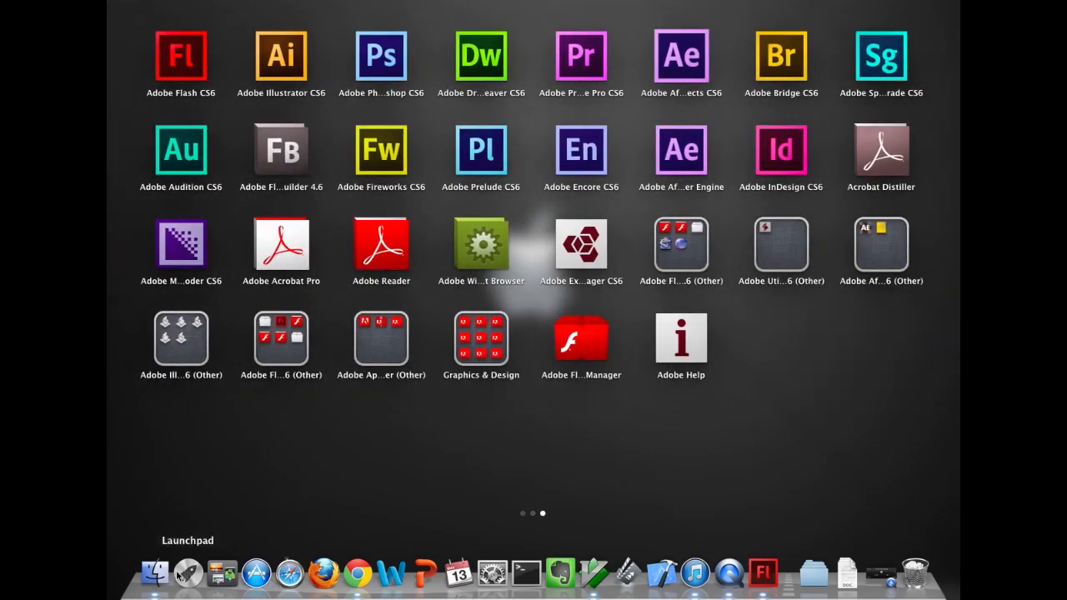
{"action": "left_click", "coordinate": [762, 572]}
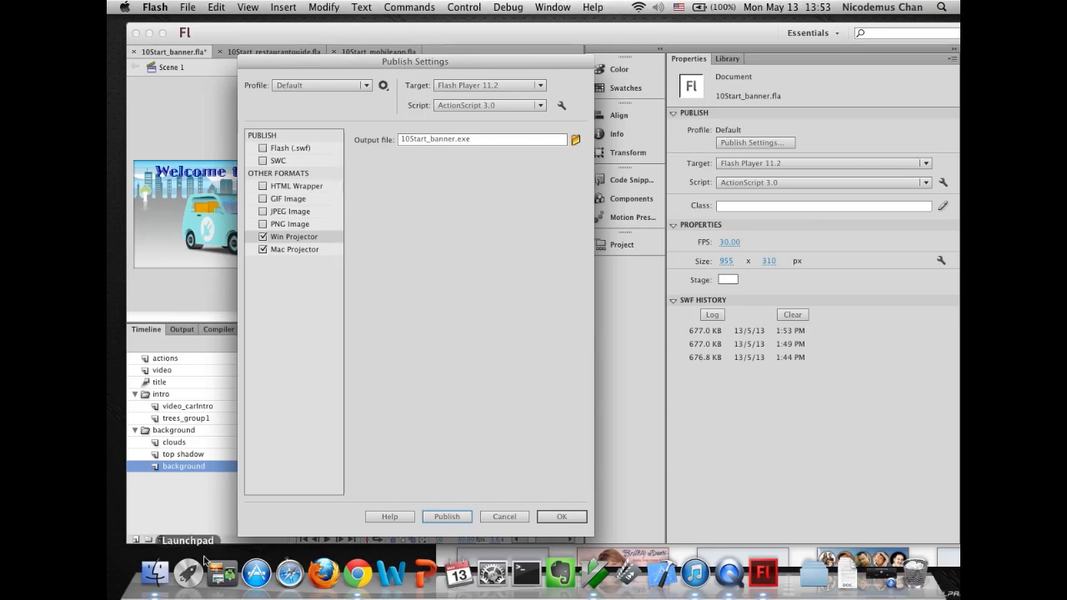
- Launch the published 10Start_banner.app projector from the 10Start folder
{"action": "left_click", "coordinate": [155, 573]}
{"action": "left_click", "coordinate": [691, 159]}
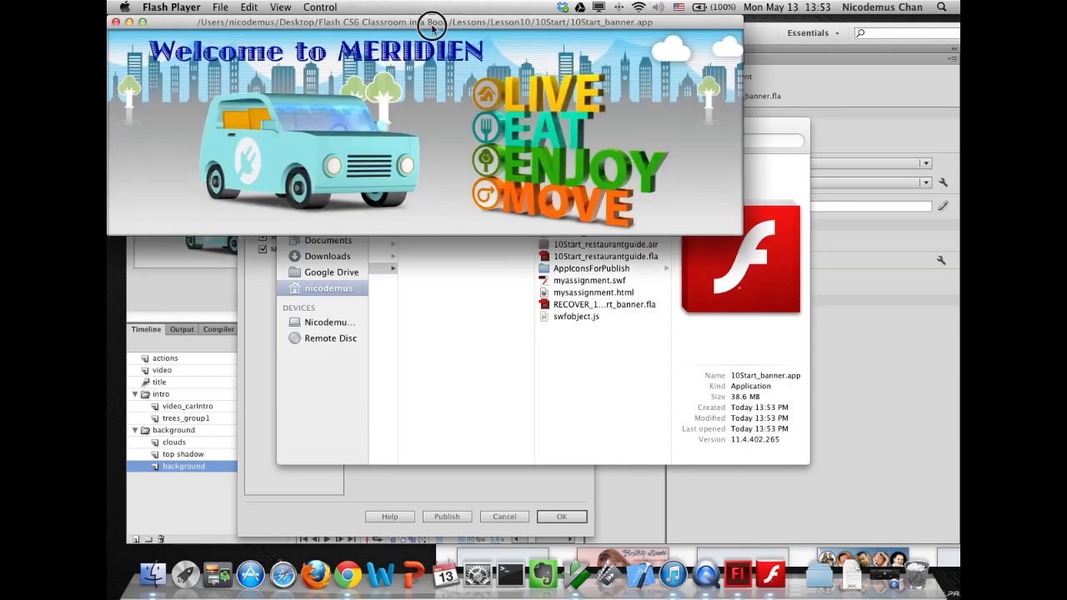
{"action": "left_click_drag", "start_coordinate": [428, 23], "coordinate": [528, 80]}
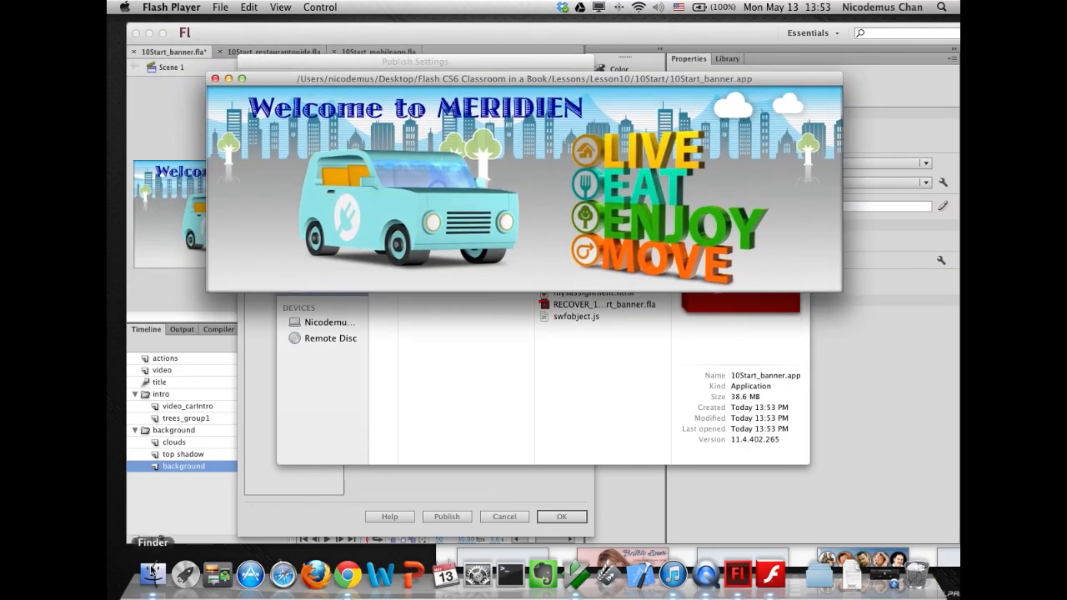
{"action": "left_click", "coordinate": [185, 573]}
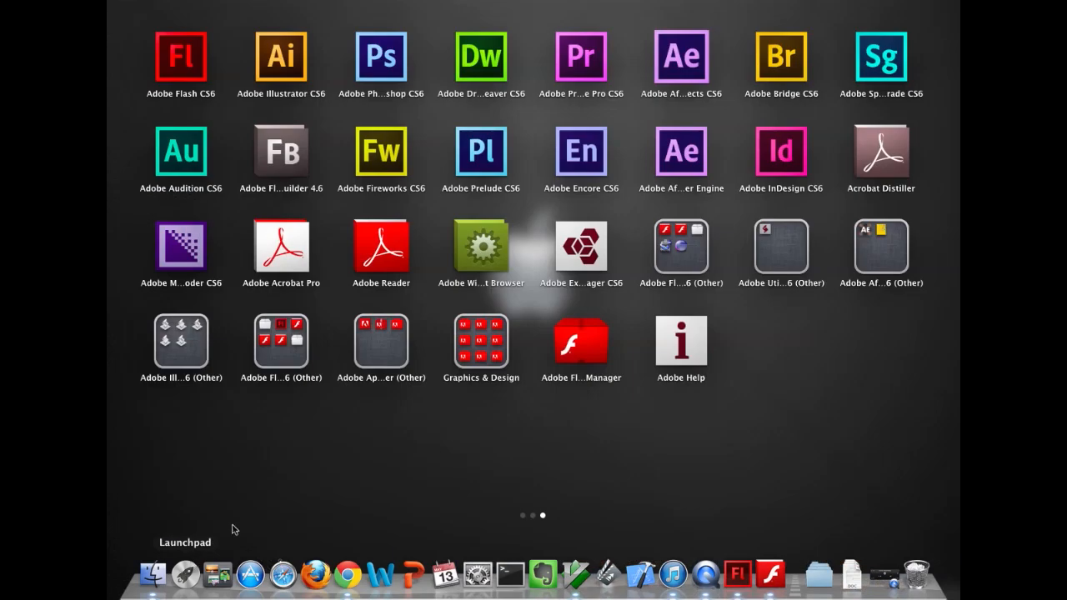
{"action": "scroll", "coordinate": [554, 425], "scroll_direction": "left", "scroll_amount": 3}
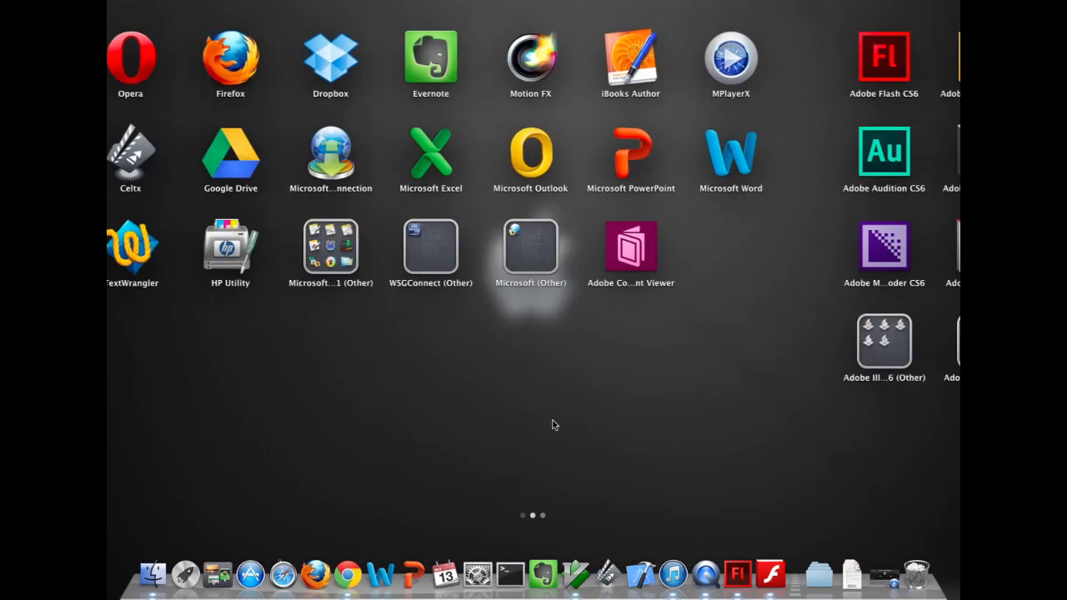
{"action": "scroll", "coordinate": [552, 420], "scroll_direction": "left", "scroll_amount": 3}
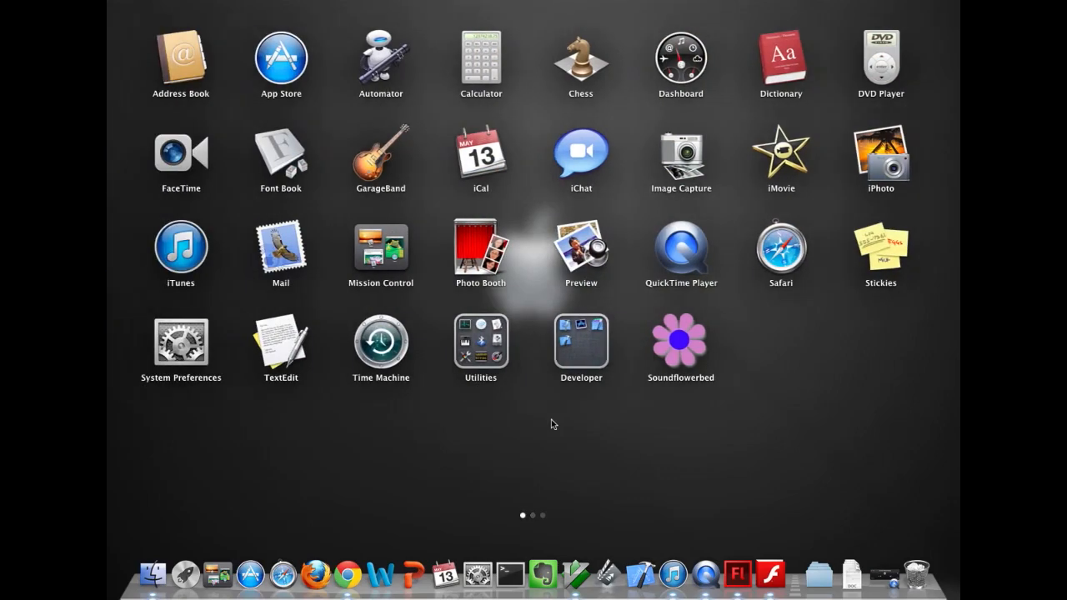
{"action": "scroll", "coordinate": [551, 420], "scroll_direction": "right", "scroll_amount": 3}
{"action": "scroll", "coordinate": [554, 421], "scroll_direction": "right", "scroll_amount": 3}
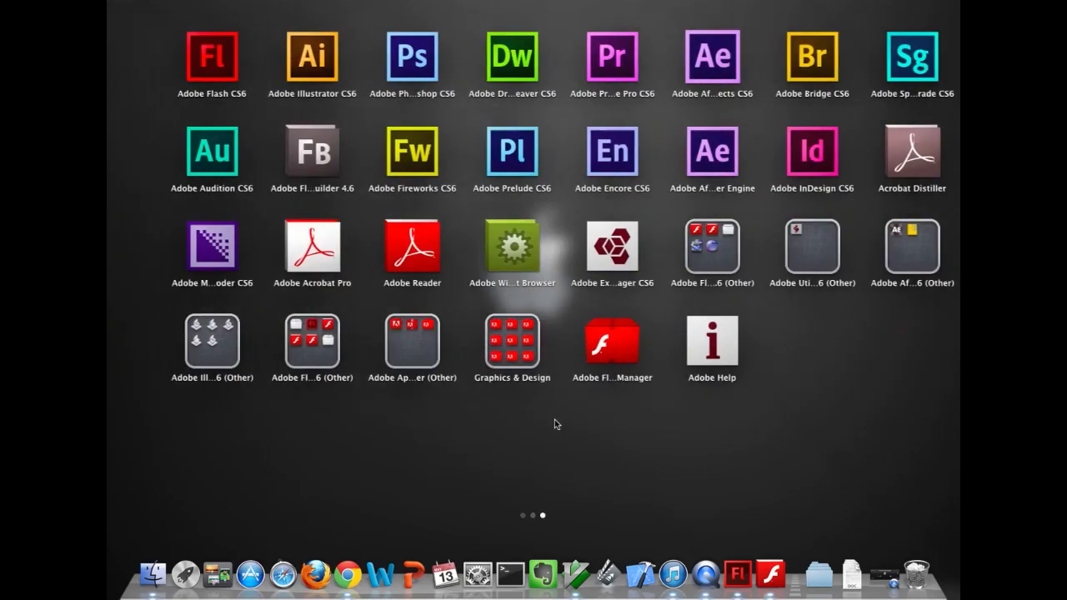
{"action": "left_click", "coordinate": [759, 580]}
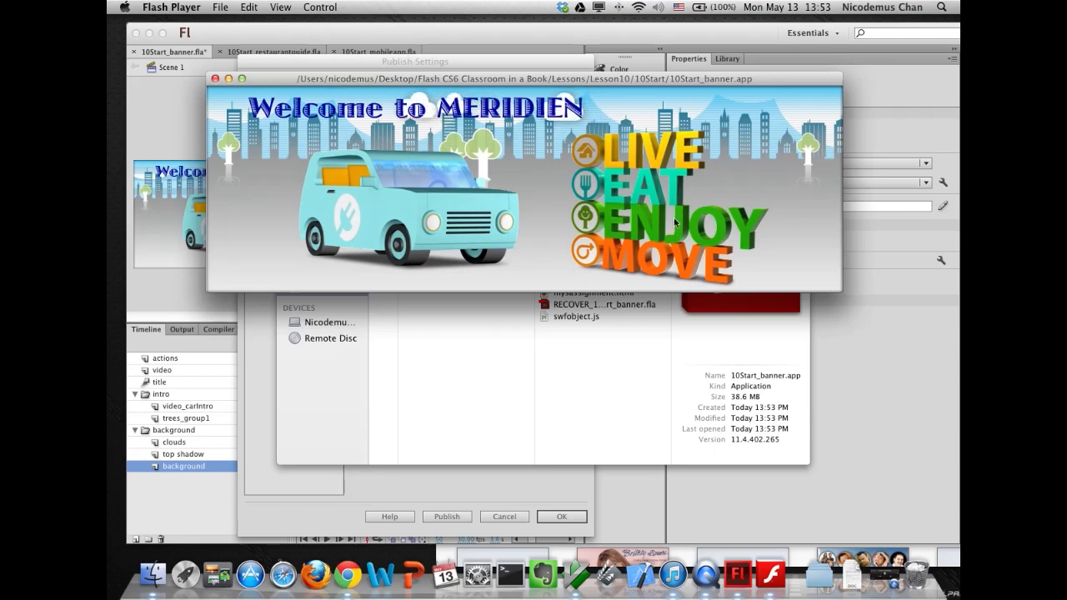
- Close the projector window and cancel the Publish Settings dialog
{"action": "left_click_drag", "start_coordinate": [258, 82], "coordinate": [303, 100]}
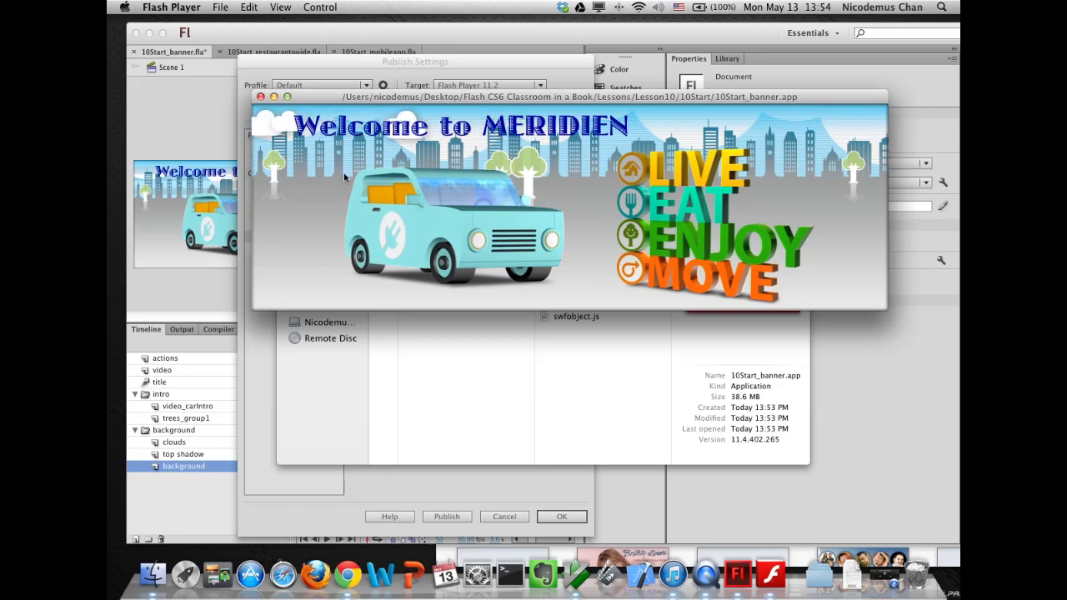
{"action": "mouse_move", "coordinate": [347, 98]}
{"action": "left_mouse_down"}
{"action": "mouse_move", "coordinate": [324, 85]}
{"action": "mouse_move", "coordinate": [342, 98]}
{"action": "left_mouse_up"}
{"action": "left_click", "coordinate": [253, 98]}
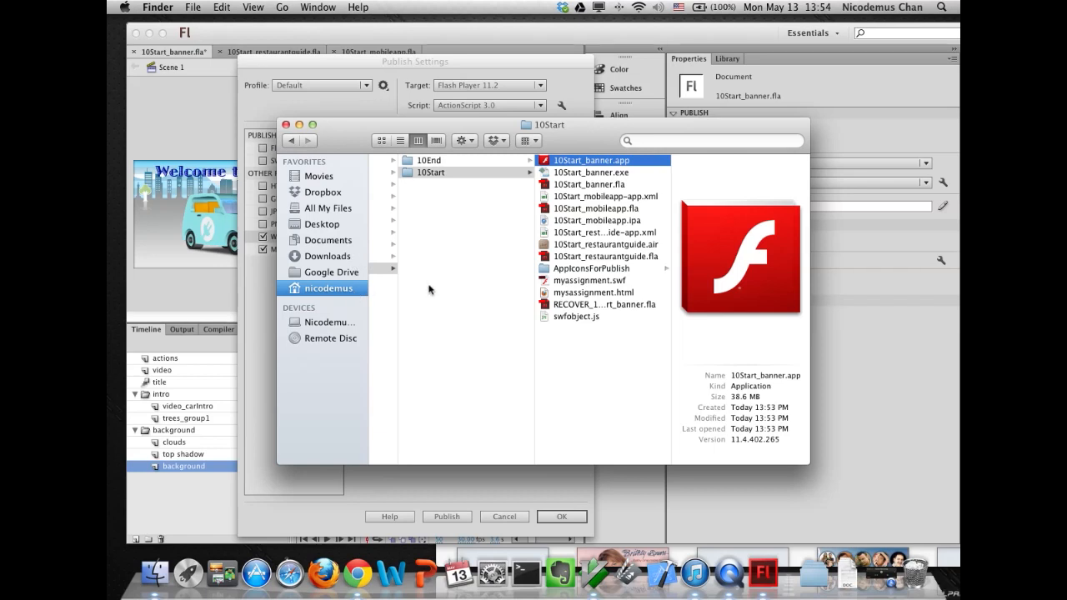
{"action": "left_click", "coordinate": [377, 109]}
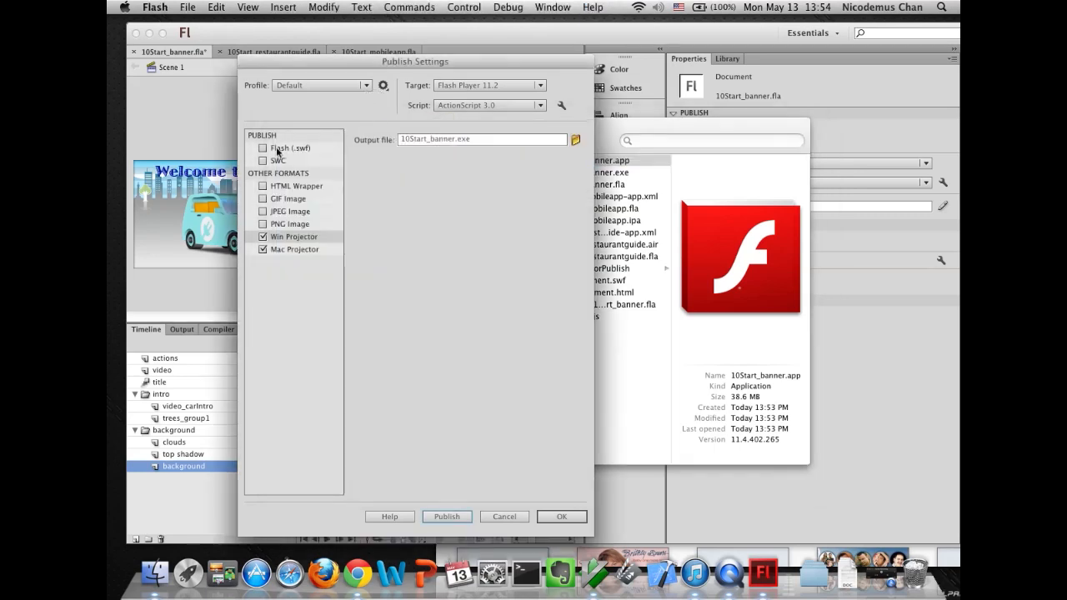
{"action": "left_click", "coordinate": [504, 515]}
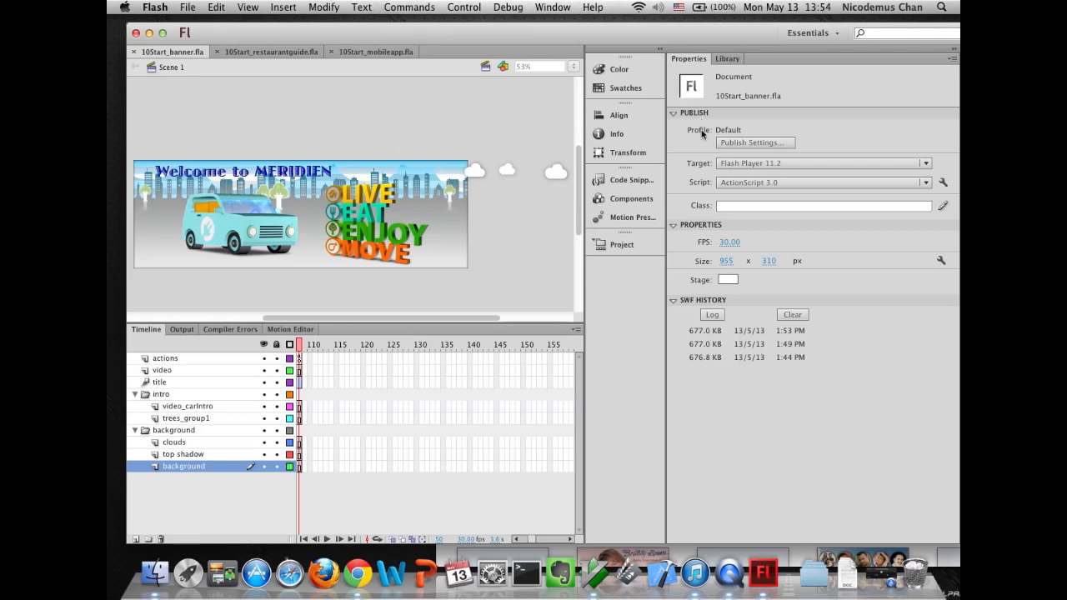
- Check the banner's Library panel and Document Settings dialog, closing them without changes
{"action": "left_click", "coordinate": [717, 62]}
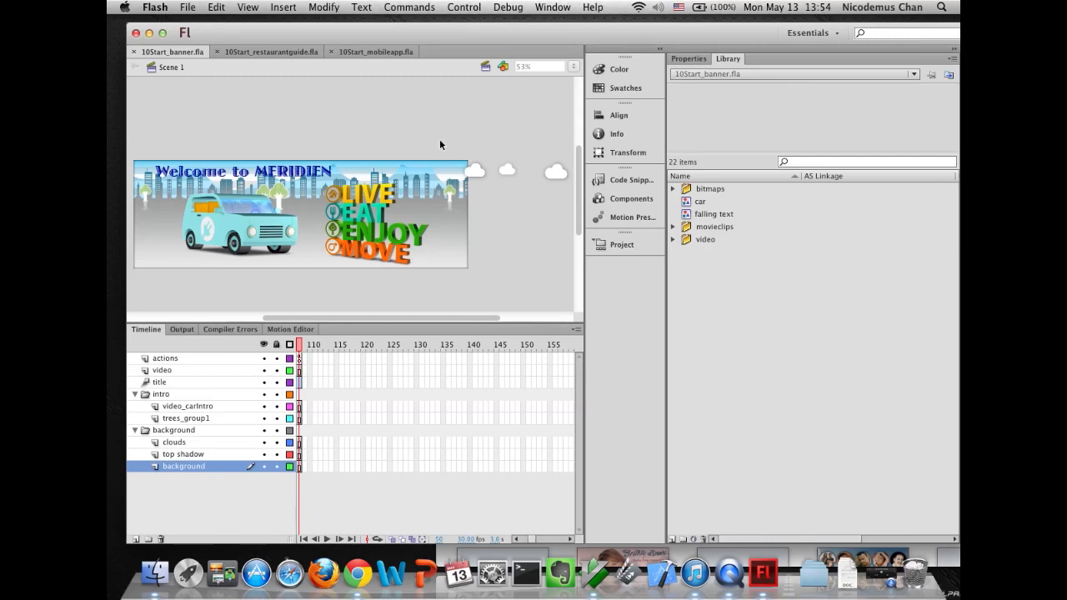
{"action": "left_click", "coordinate": [682, 61]}
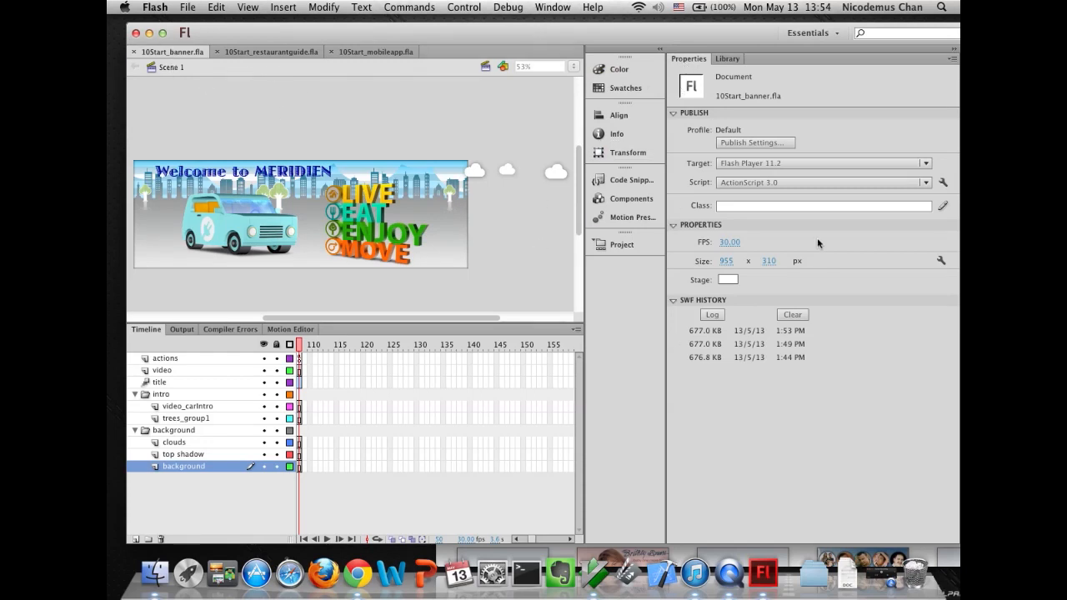
{"action": "left_click", "coordinate": [941, 261]}
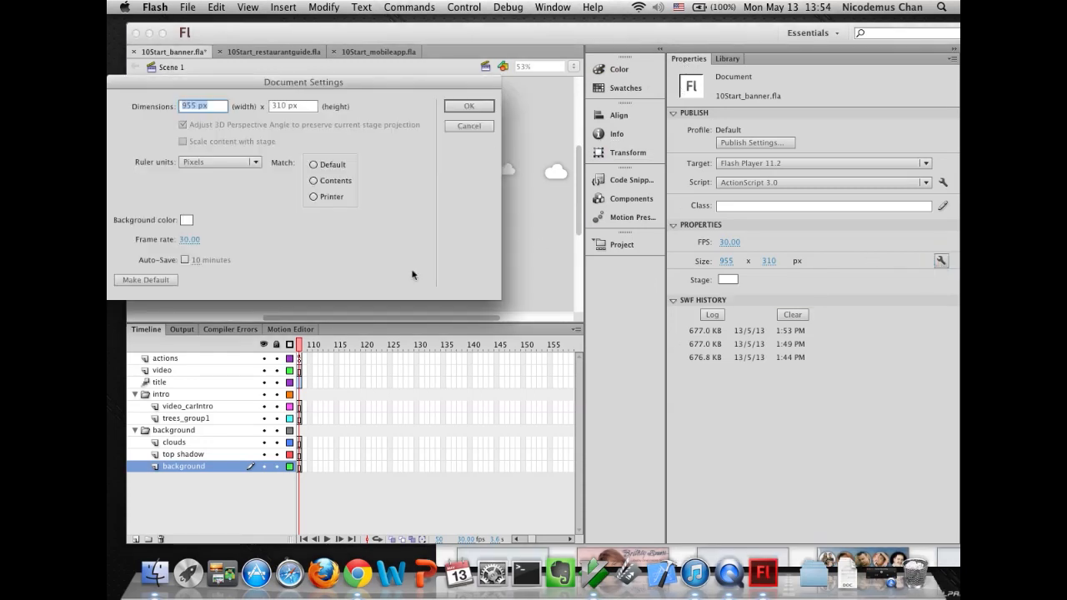
{"action": "left_click", "coordinate": [468, 126]}
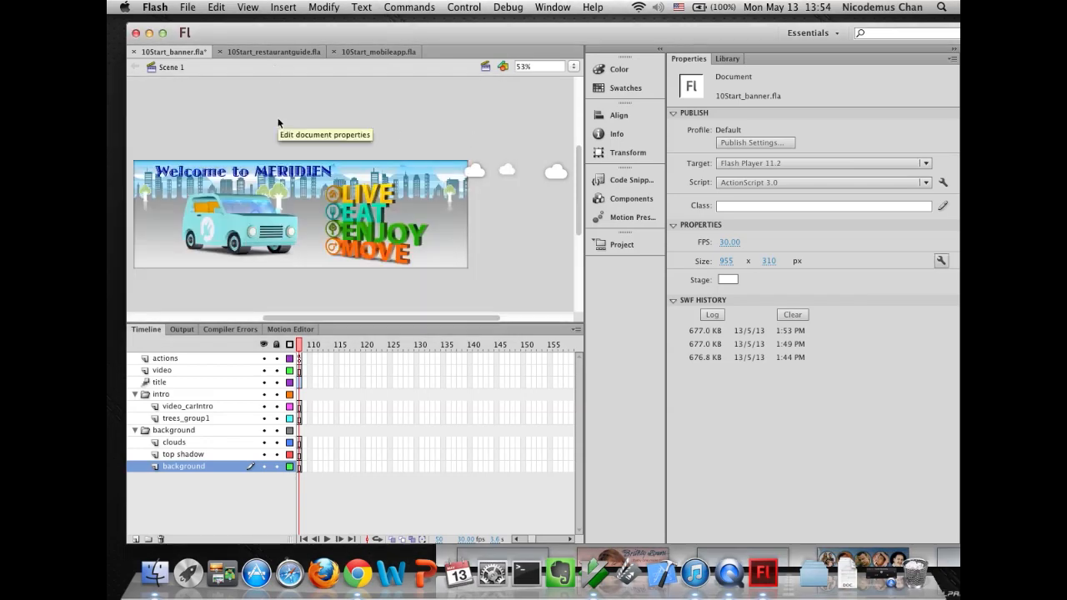
{"action": "left_click", "coordinate": [460, 8]}
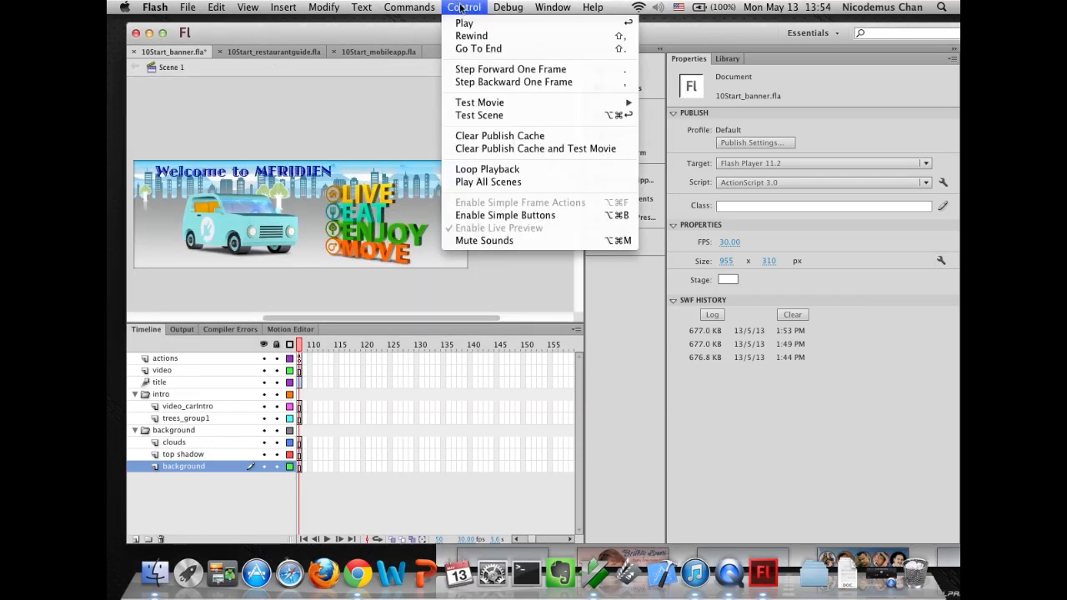
{"action": "mouse_move", "coordinate": [210, 10]}
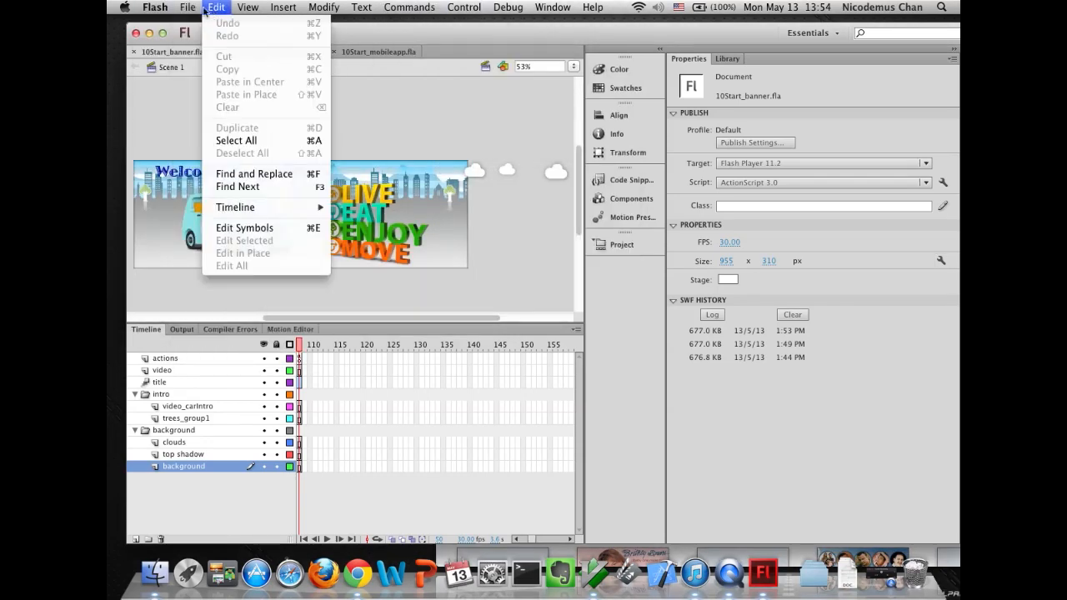
{"action": "left_click", "coordinate": [219, 287]}
- Examine the library path and runtime shared library settings in the Advanced ActionScript 3.0 Settings, then cancel
{"action": "left_click_drag", "start_coordinate": [202, 91], "coordinate": [363, 90]}
{"action": "left_click", "coordinate": [361, 221]}
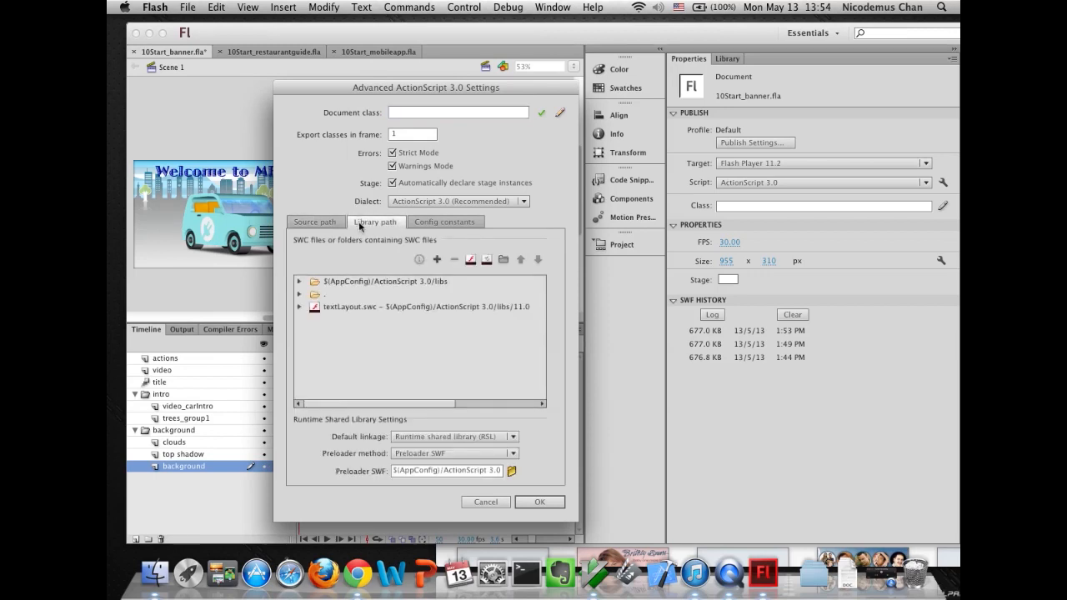
{"action": "left_click", "coordinate": [327, 307]}
{"action": "left_click", "coordinate": [418, 440]}
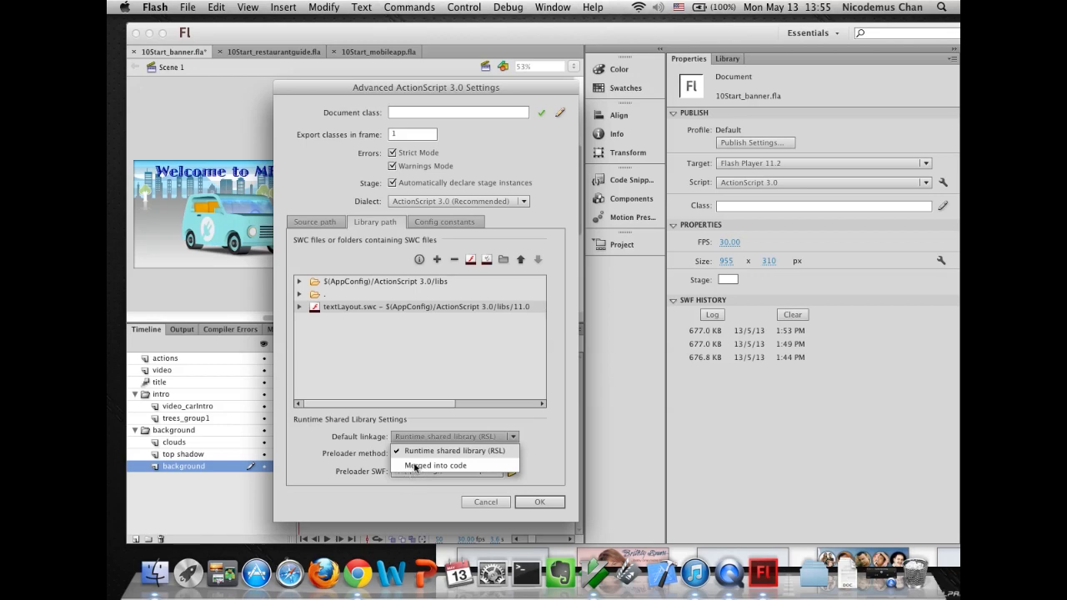
{"action": "left_click", "coordinate": [355, 321]}
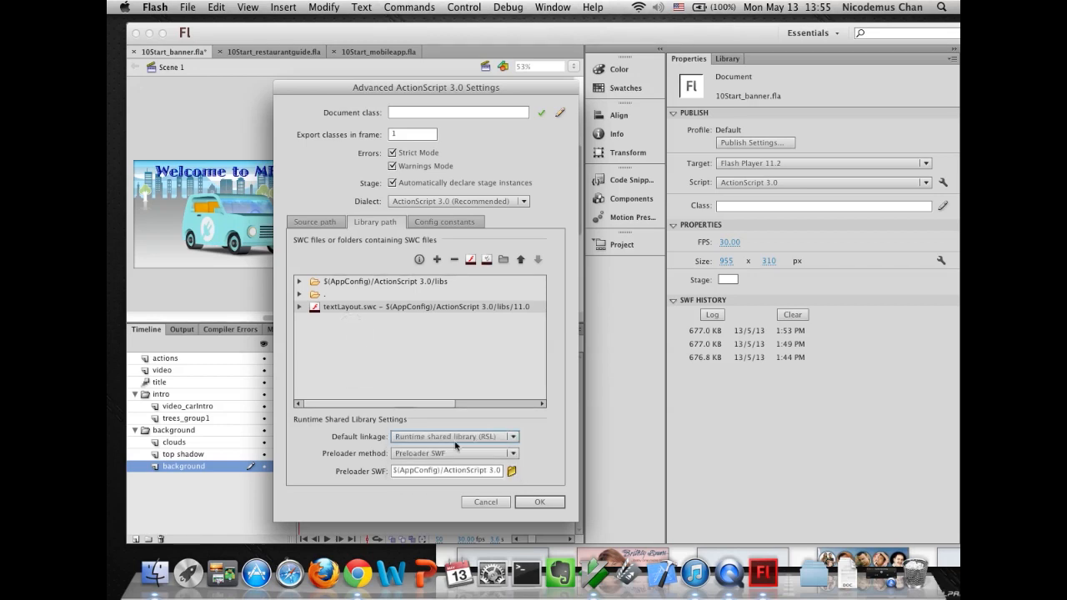
{"action": "left_click", "coordinate": [487, 499]}
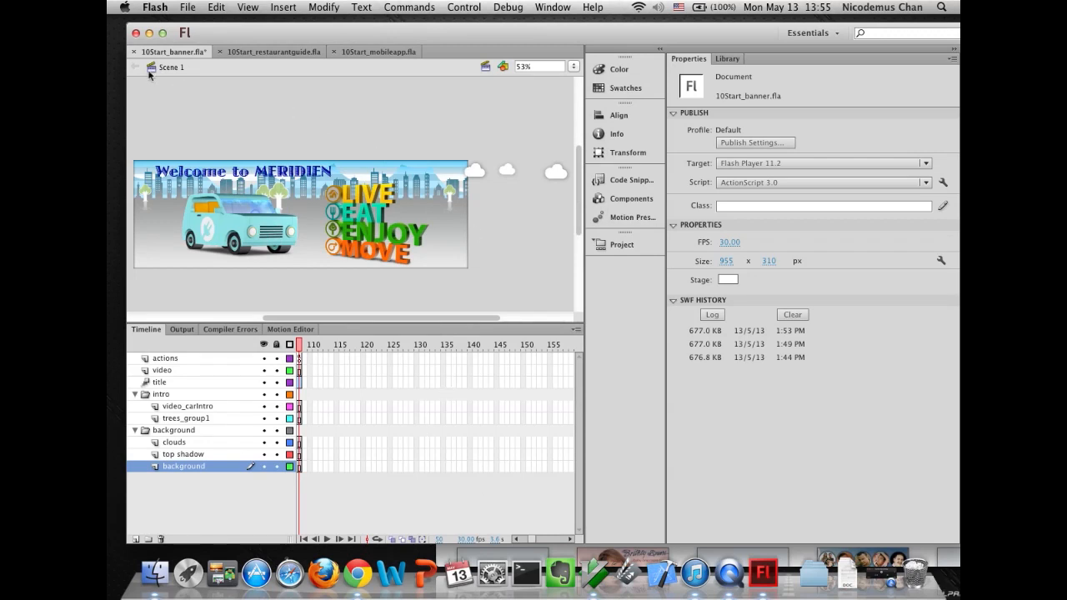
- Switch to the restaurant guide document and open its AIR for Desktop settings to review the General options
{"action": "left_click", "coordinate": [275, 52]}
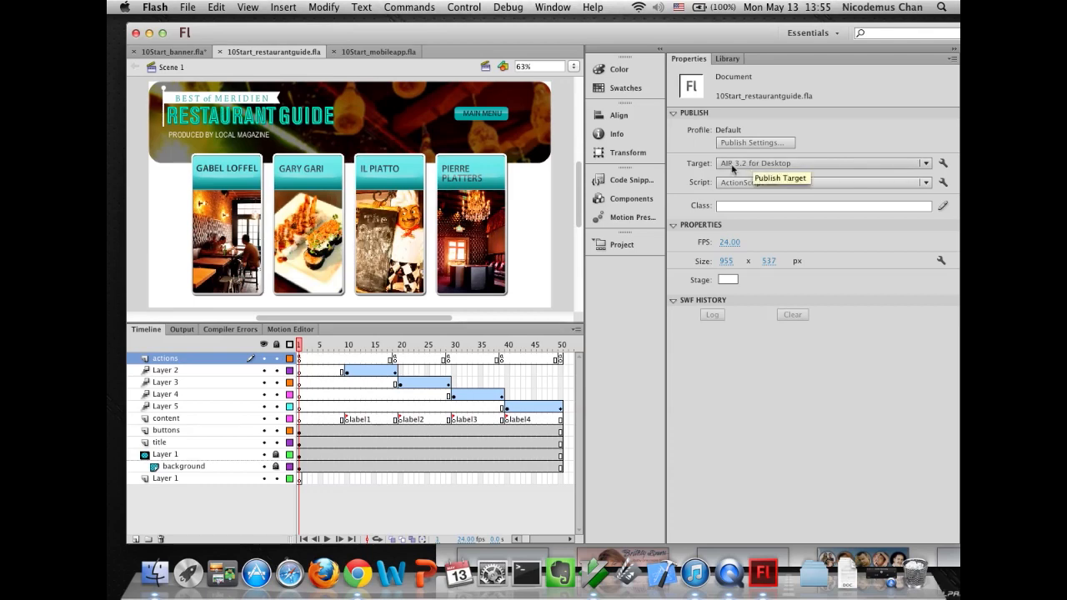
{"action": "left_click", "coordinate": [942, 164]}
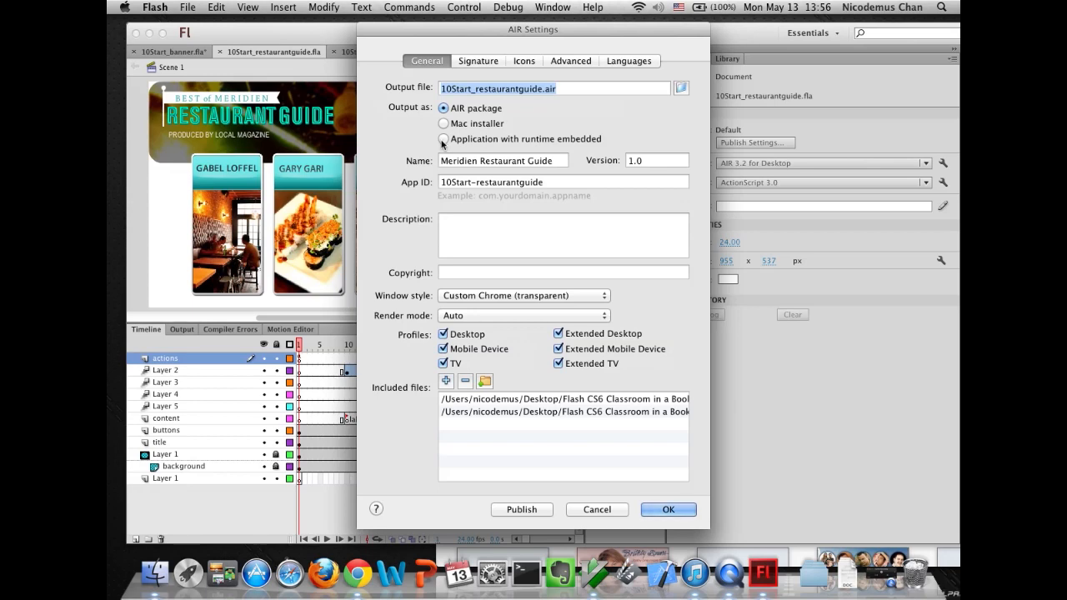
{"action": "left_click", "coordinate": [483, 162]}
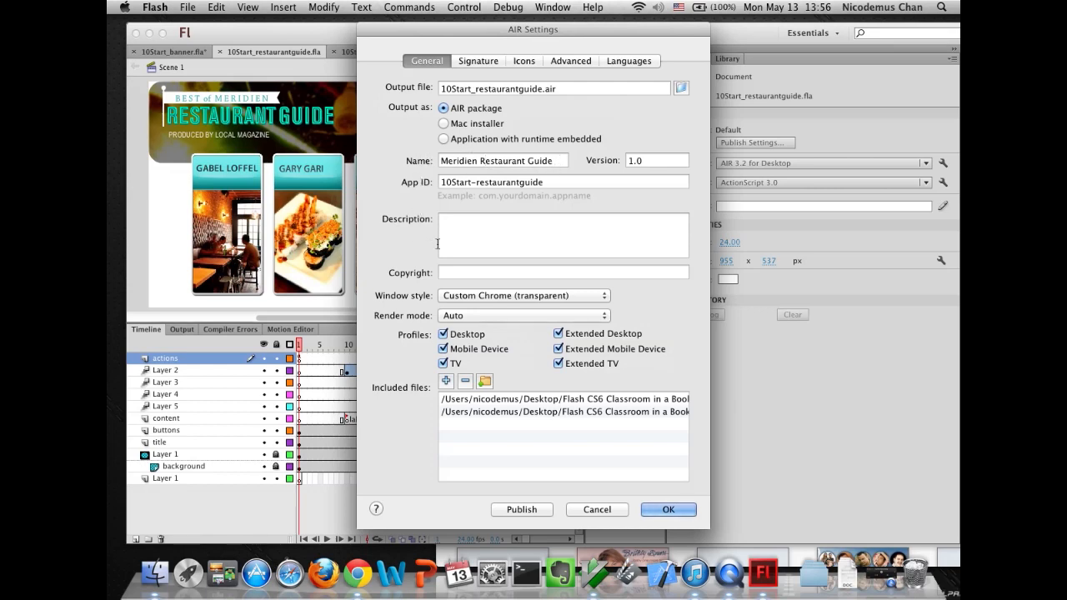
{"action": "left_click", "coordinate": [468, 296]}
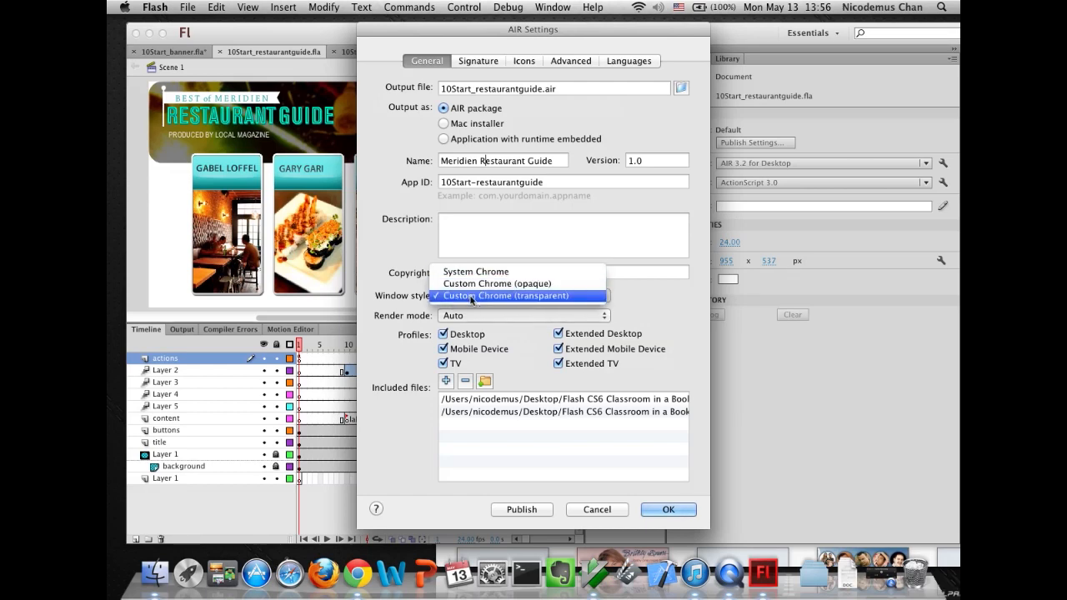
{"action": "left_click", "coordinate": [471, 297]}
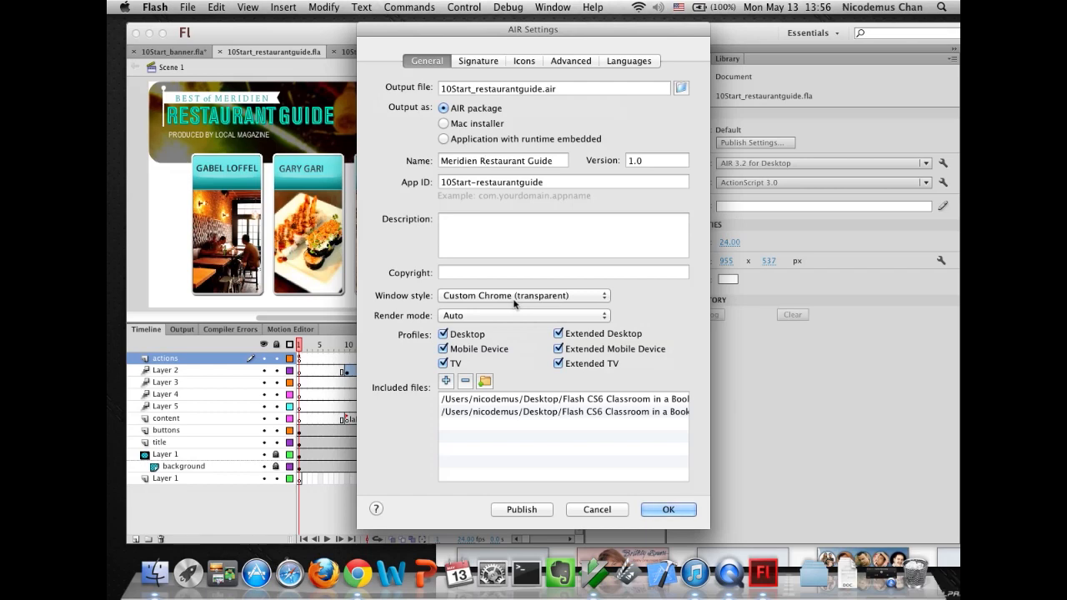
- Start a new signing certificate with publisher Meridien Press, unit Digital, organization Interactive, and enter and confirm its password
{"action": "left_click", "coordinate": [485, 64]}
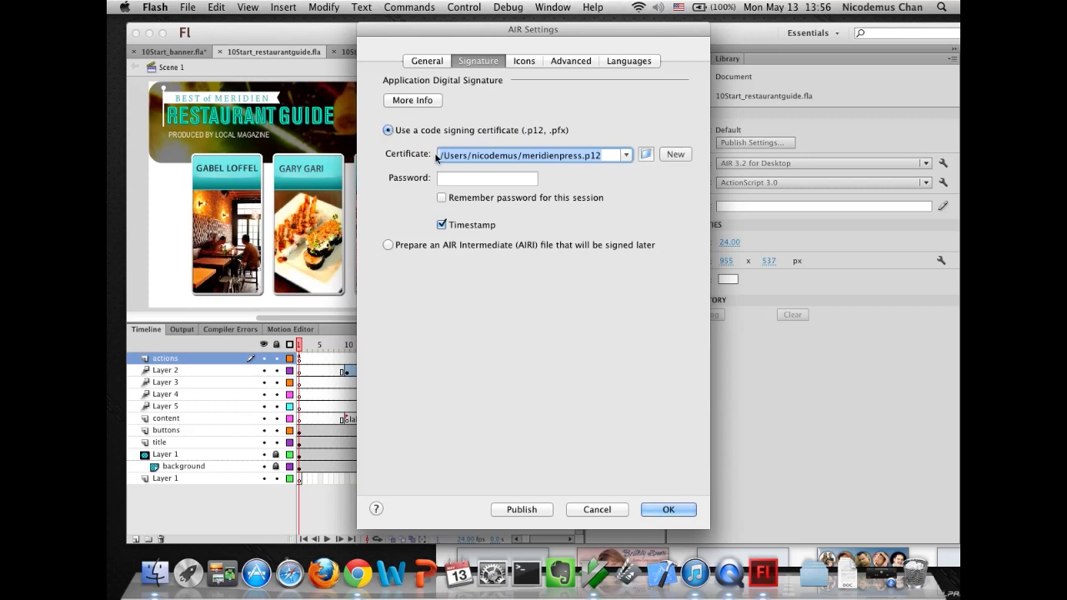
{"action": "key", "text": "BackSpace"}
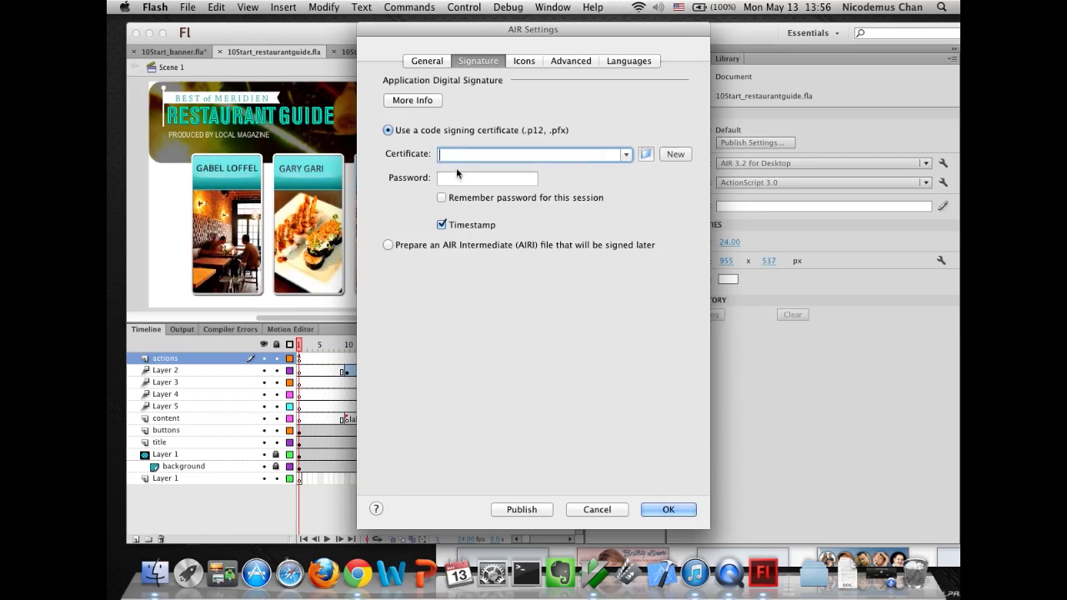
{"action": "left_click", "coordinate": [675, 154]}
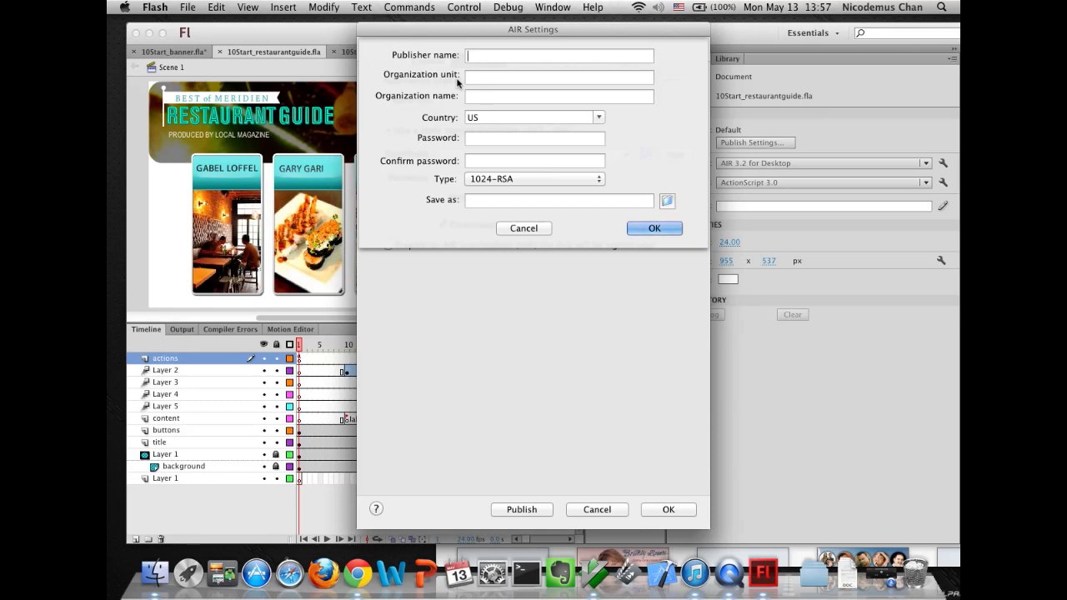
{"action": "left_click", "coordinate": [484, 58]}
{"action": "left_click", "coordinate": [482, 137]}
{"action": "type", "text": "•••••"}
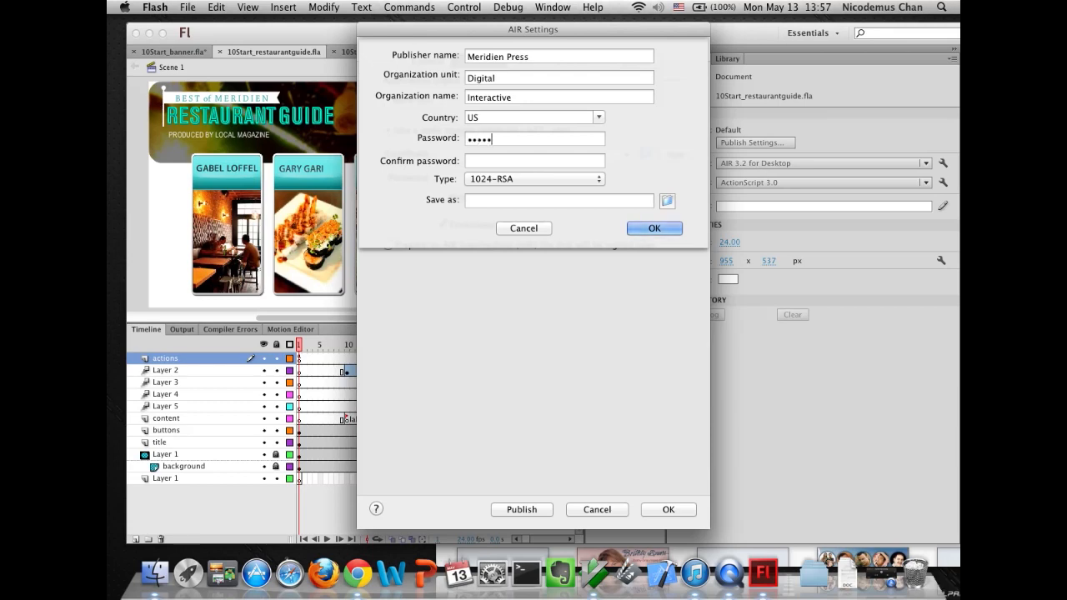
{"action": "type", "text": "•••"}
{"action": "key", "text": "Tab"}
{"action": "type", "text": "••••••••"}
- Choose the 10Start folder as the save location for the new certificate
{"action": "left_click", "coordinate": [667, 201]}
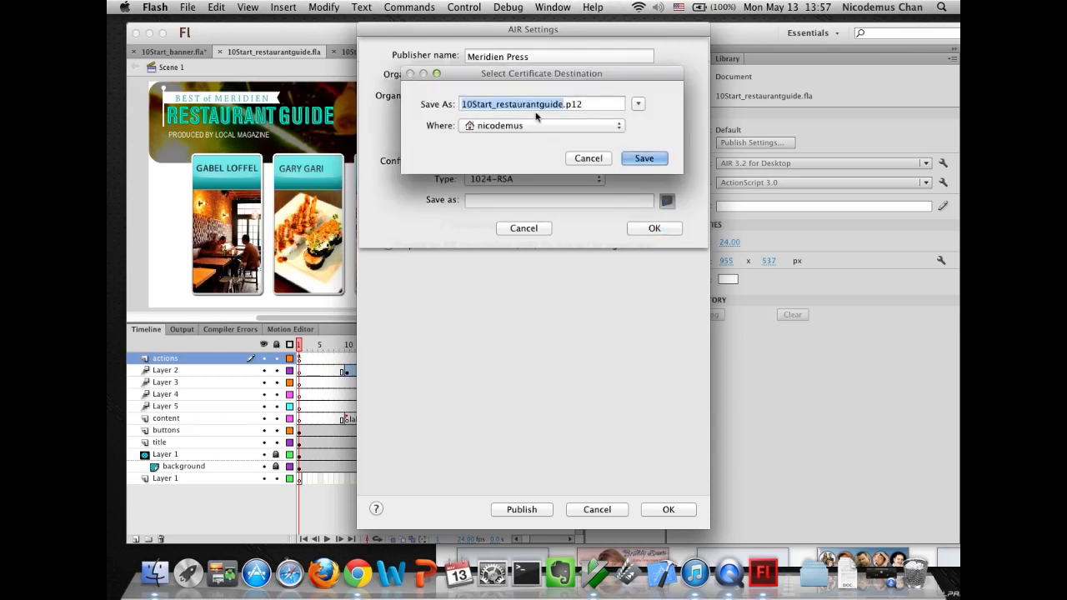
{"action": "left_click", "coordinate": [471, 126]}
{"action": "left_click", "coordinate": [474, 127]}
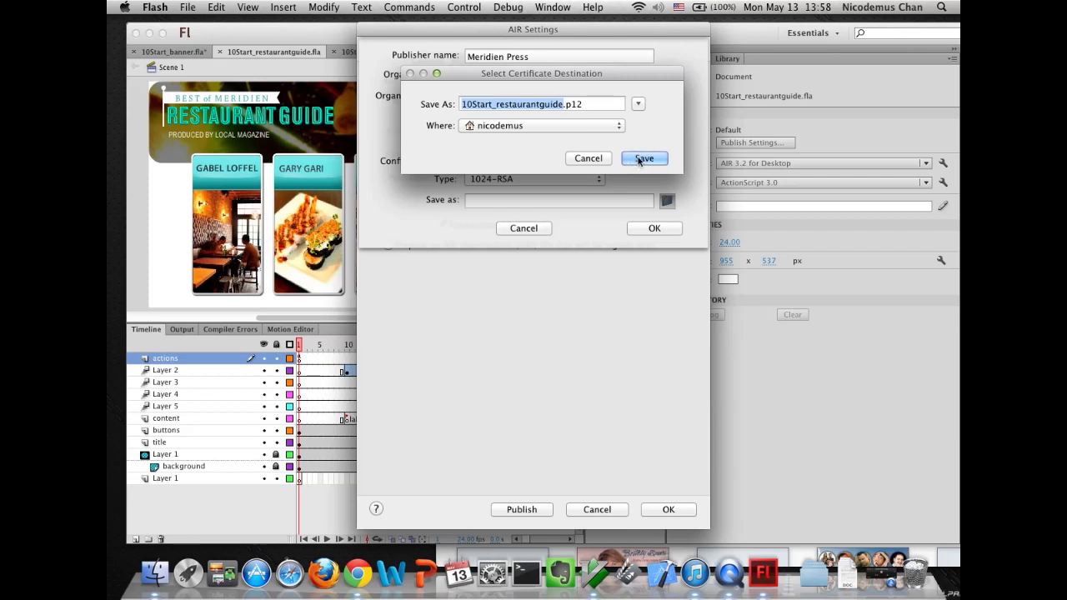
{"action": "left_click", "coordinate": [537, 128]}
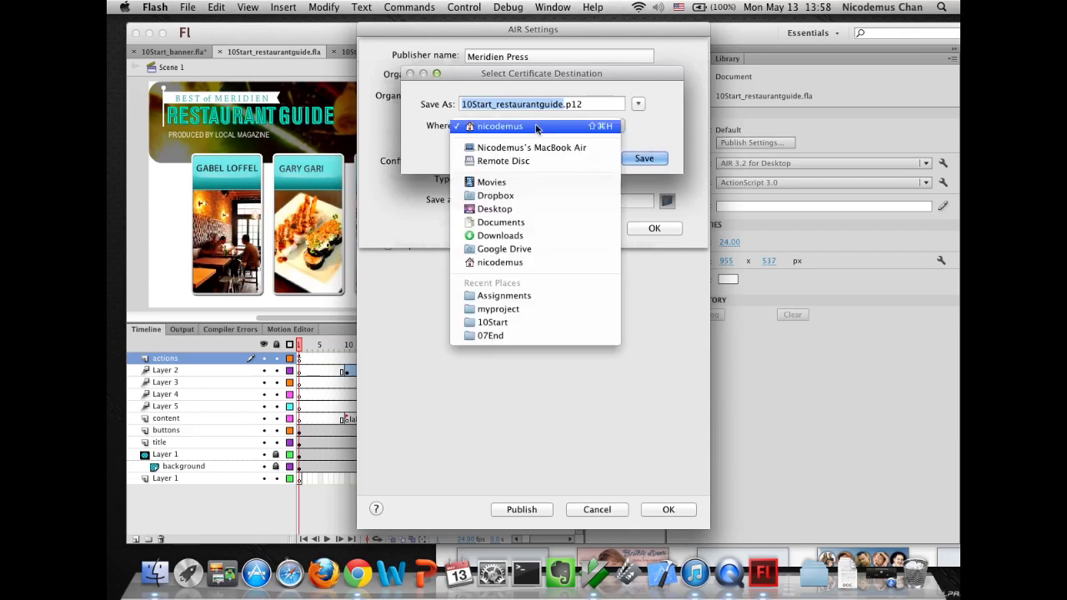
{"action": "left_click", "coordinate": [510, 323]}
{"action": "left_click", "coordinate": [638, 160]}
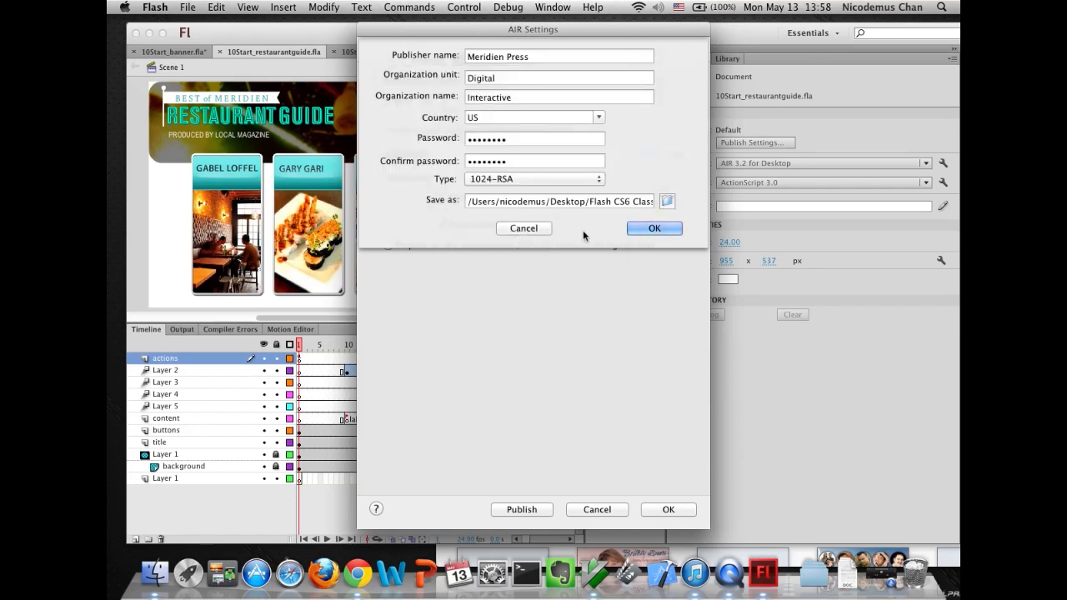
- Rename the certificate file to meridien.p12 and create the certificate
{"action": "left_click_drag", "start_coordinate": [604, 199], "coordinate": [733, 209]}
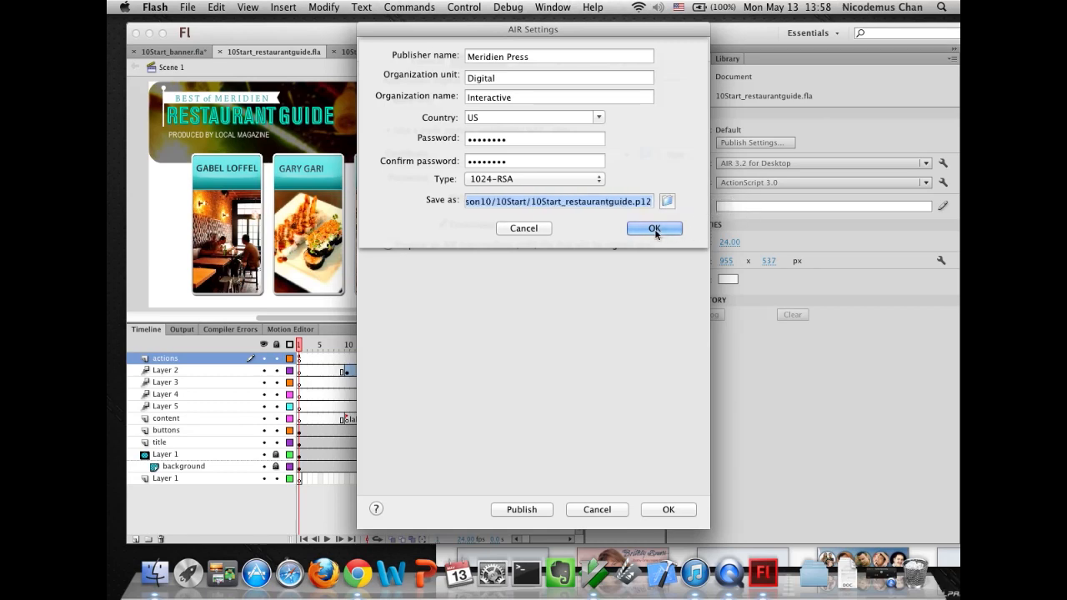
{"action": "left_click", "coordinate": [537, 202]}
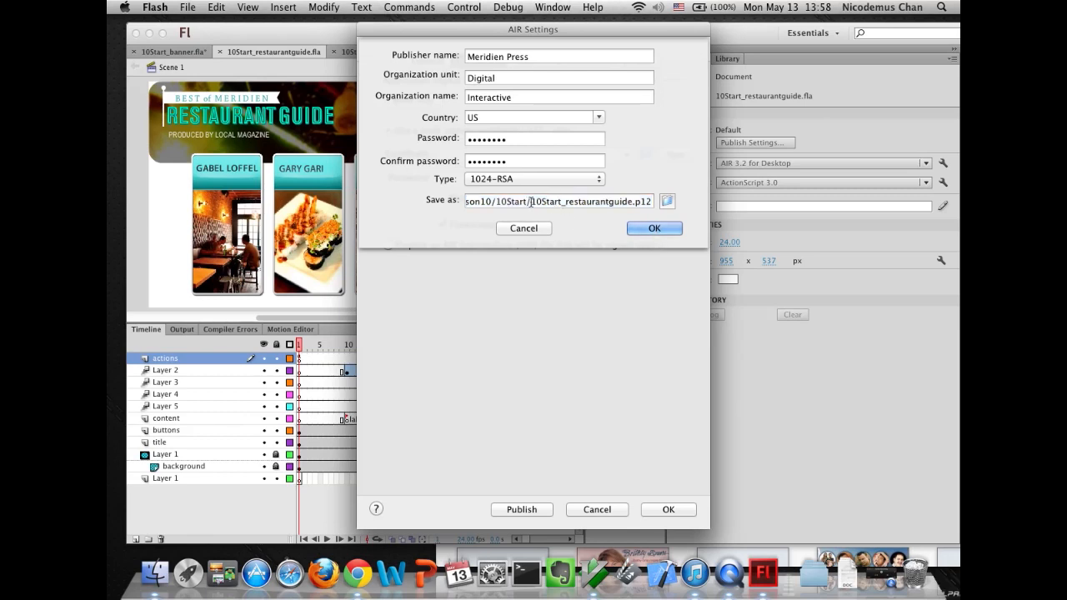
{"action": "left_click_drag", "start_coordinate": [531, 202], "coordinate": [630, 202]}
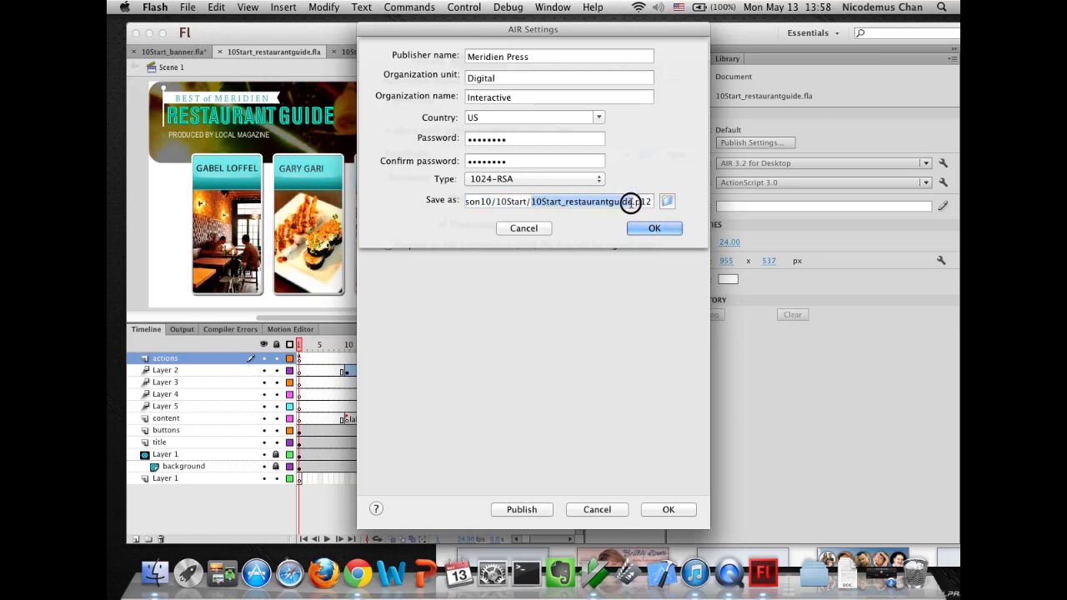
{"action": "type", "text": "meridi"}
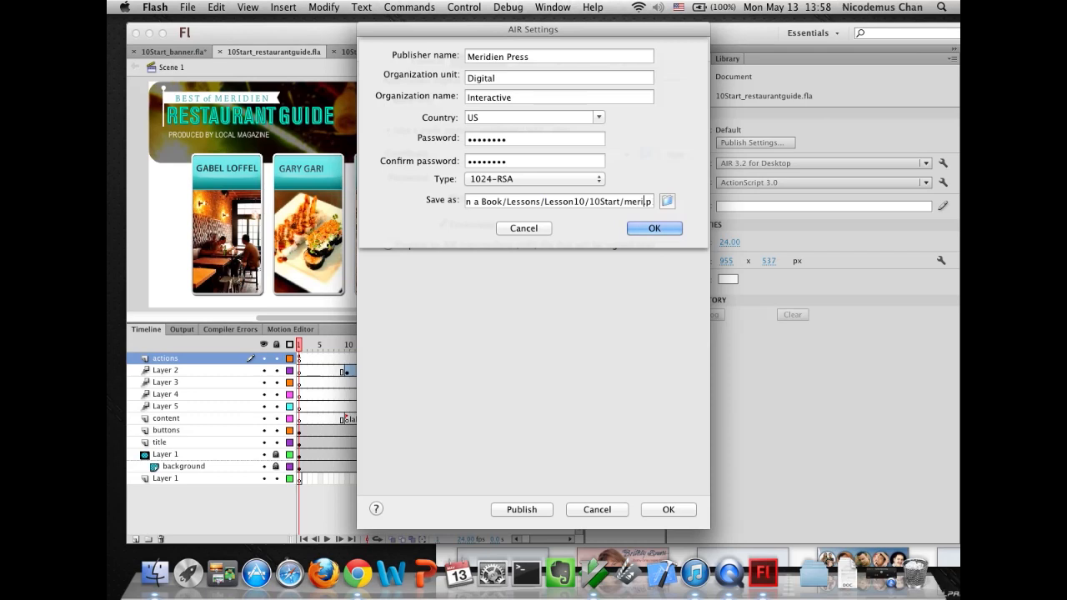
{"action": "type", "text": "en"}
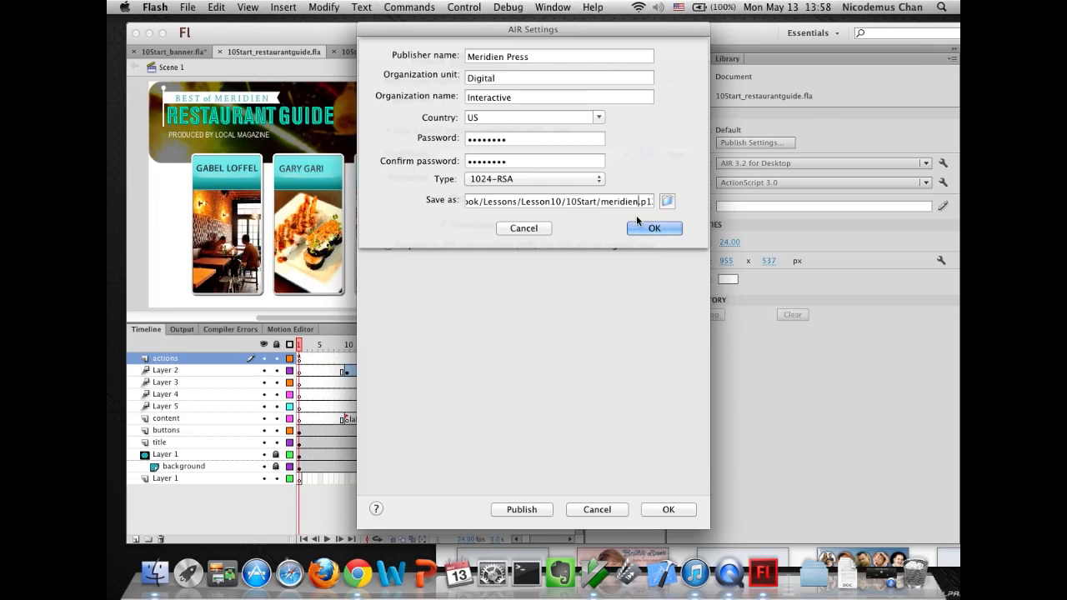
{"action": "left_click", "coordinate": [654, 228]}
- Enter the certificate password for signing and enable Remember password for this session
{"action": "left_click", "coordinate": [636, 147]}
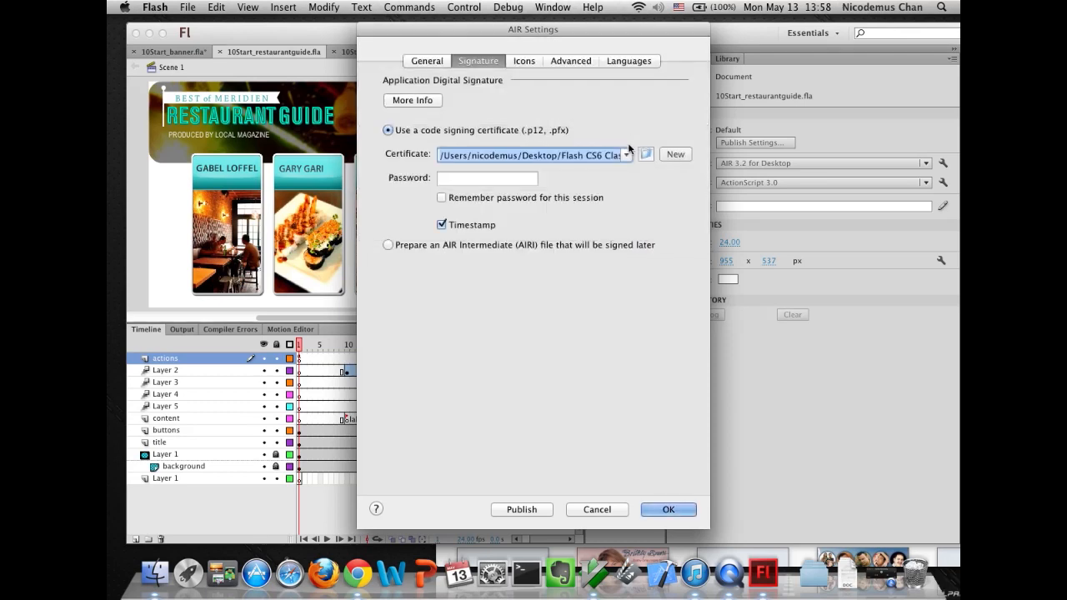
{"action": "left_click", "coordinate": [492, 179]}
{"action": "type", "text": "abcdefgh"}
{"action": "left_click", "coordinate": [441, 198]}
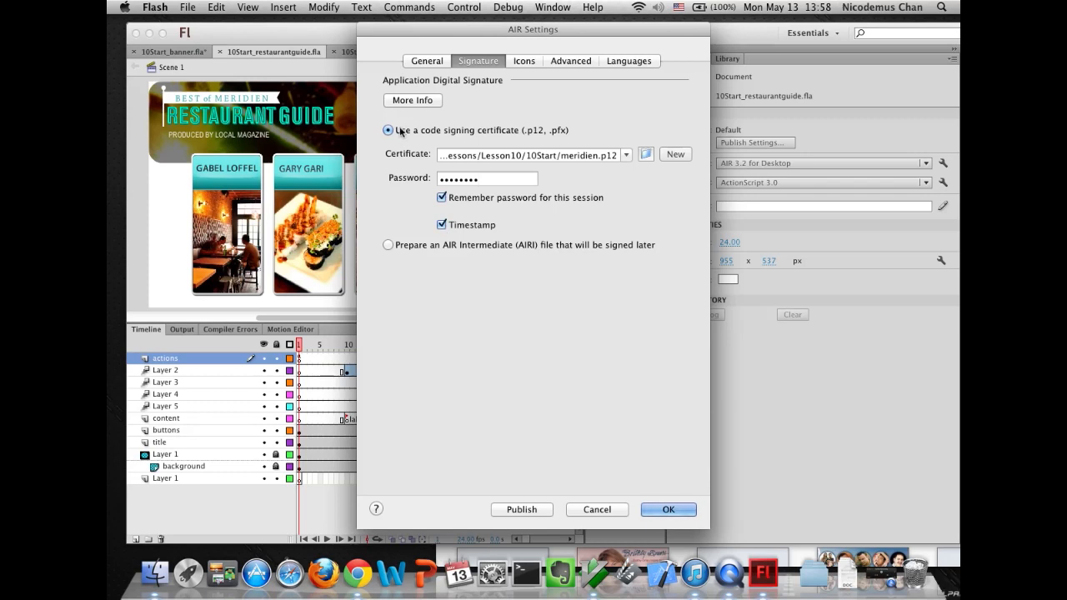
- Assign AppIconsForPublish/restaurantguide.png as the 128x128 application icon
{"action": "left_click", "coordinate": [426, 63]}
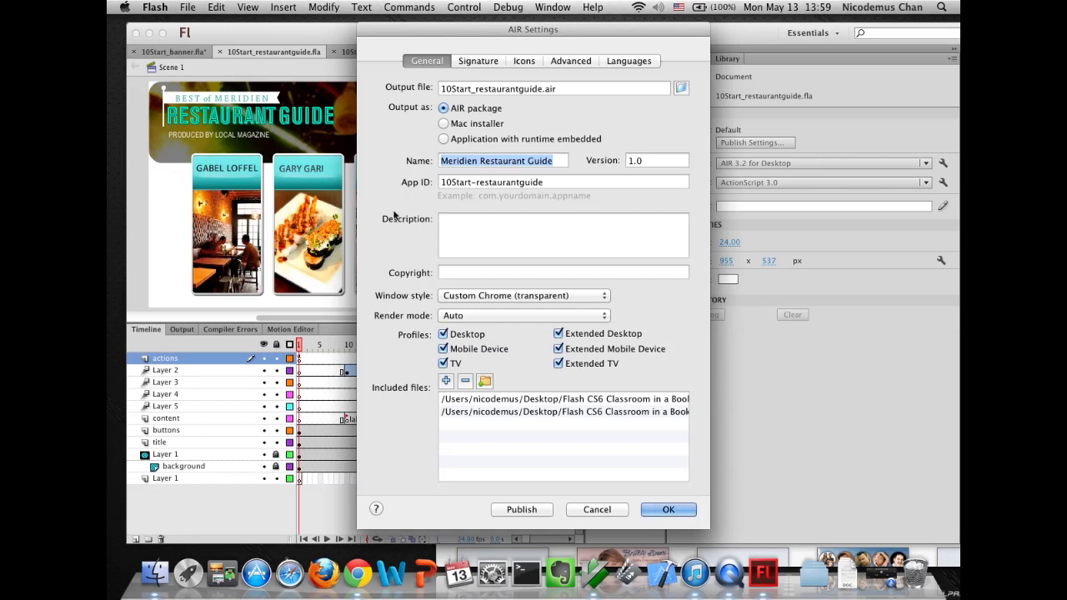
{"action": "left_click", "coordinate": [471, 63]}
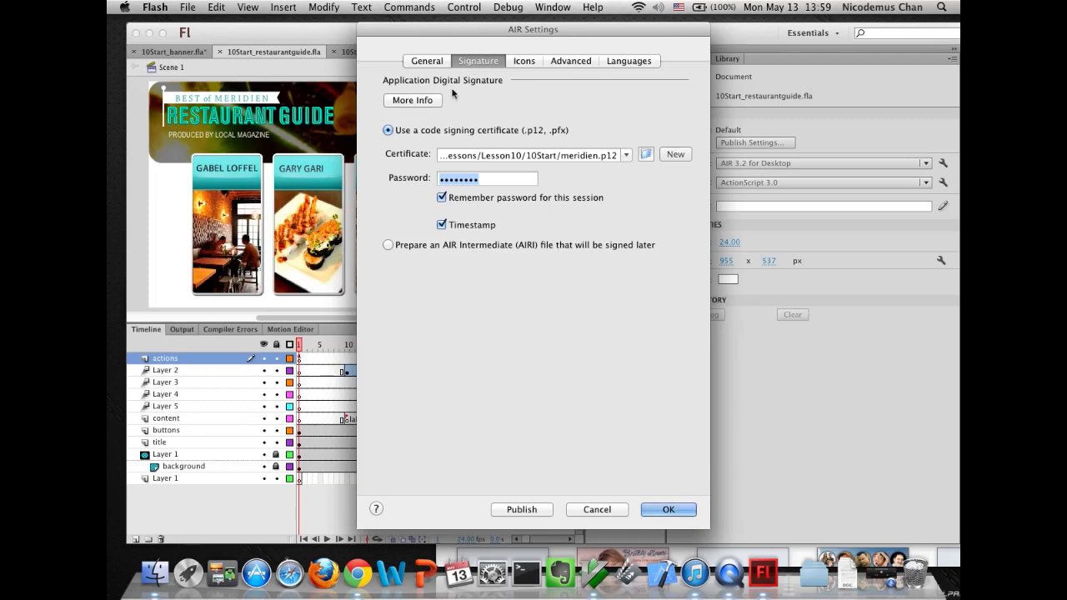
{"action": "left_click", "coordinate": [524, 61]}
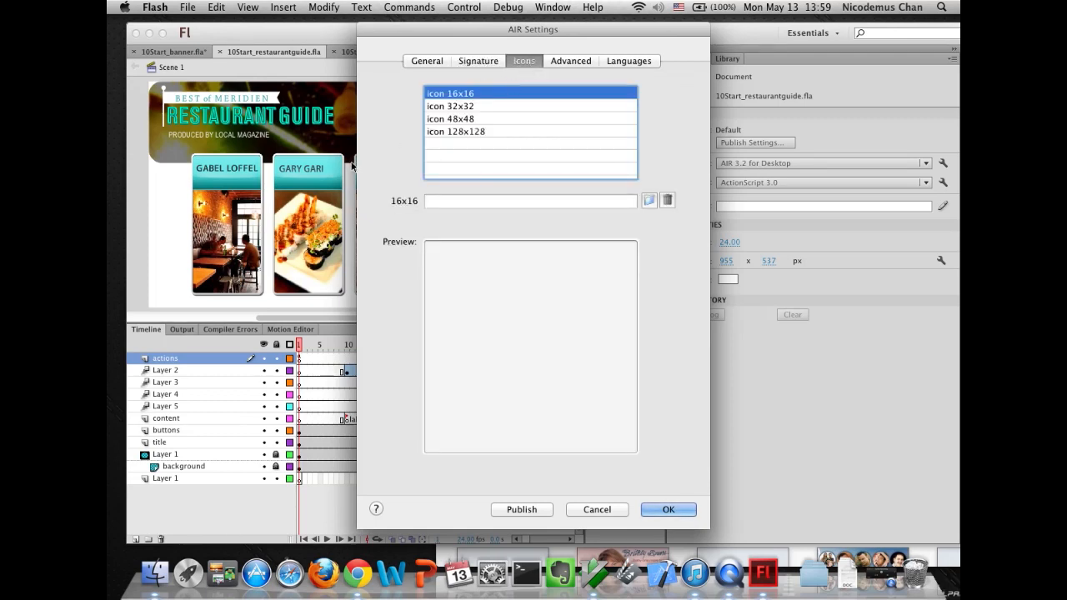
{"action": "left_click", "coordinate": [442, 133]}
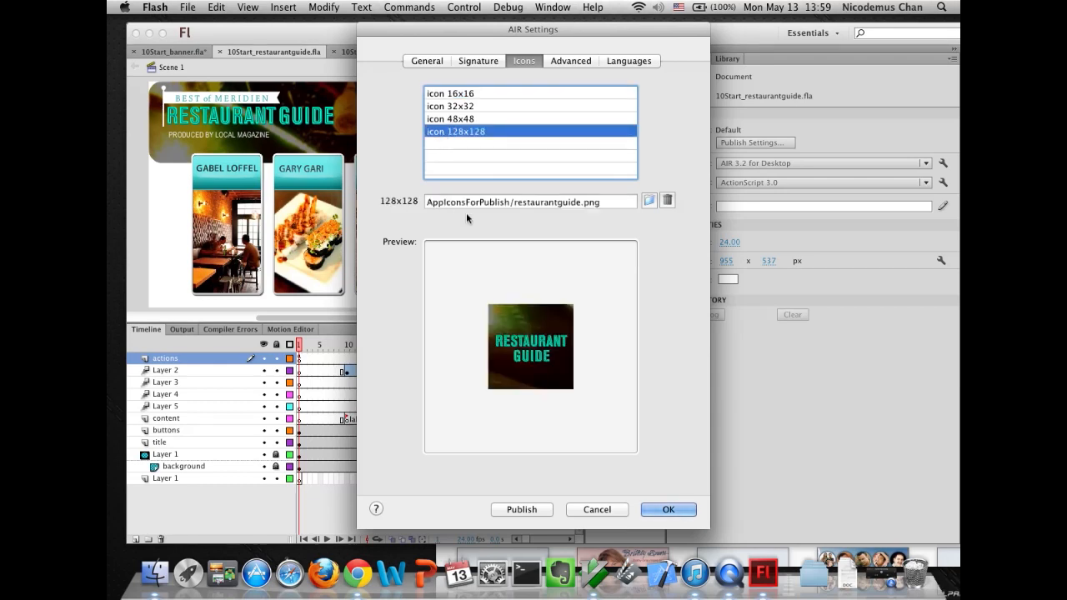
{"action": "left_click", "coordinate": [649, 202]}
{"action": "double_click", "coordinate": [575, 238]}
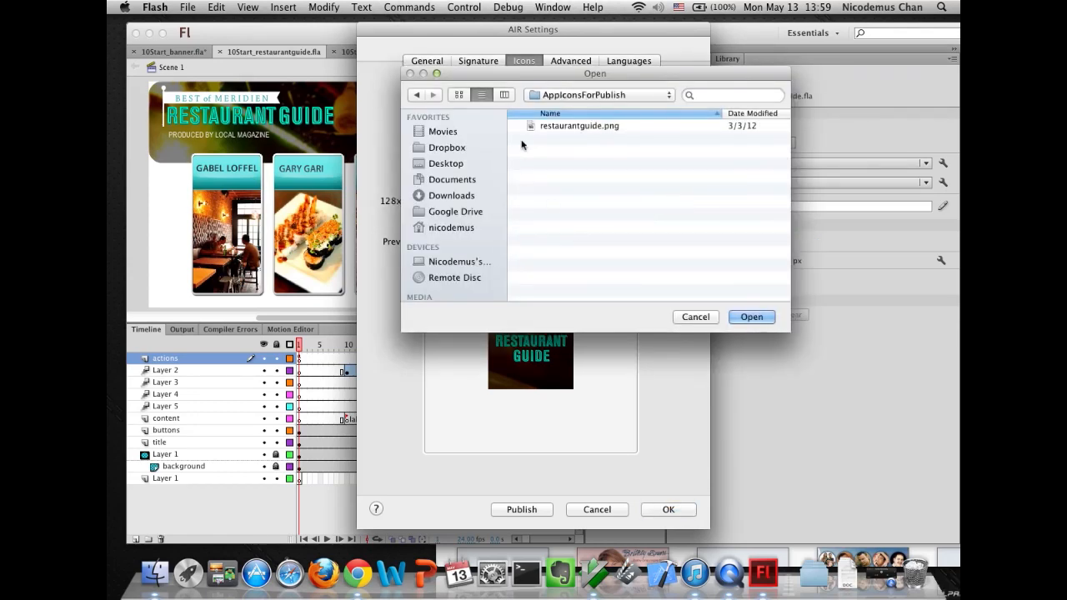
{"action": "left_click", "coordinate": [546, 122]}
{"action": "left_click", "coordinate": [740, 317]}
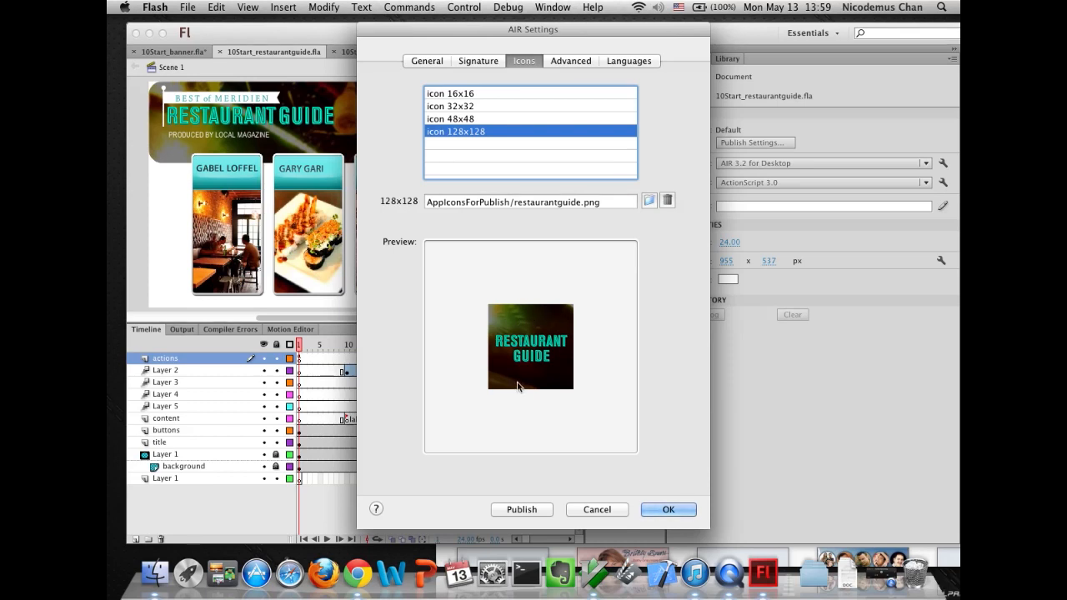
- Publish the AIR application from the AIR settings and acknowledge the confirmation
{"action": "left_click", "coordinate": [564, 61]}
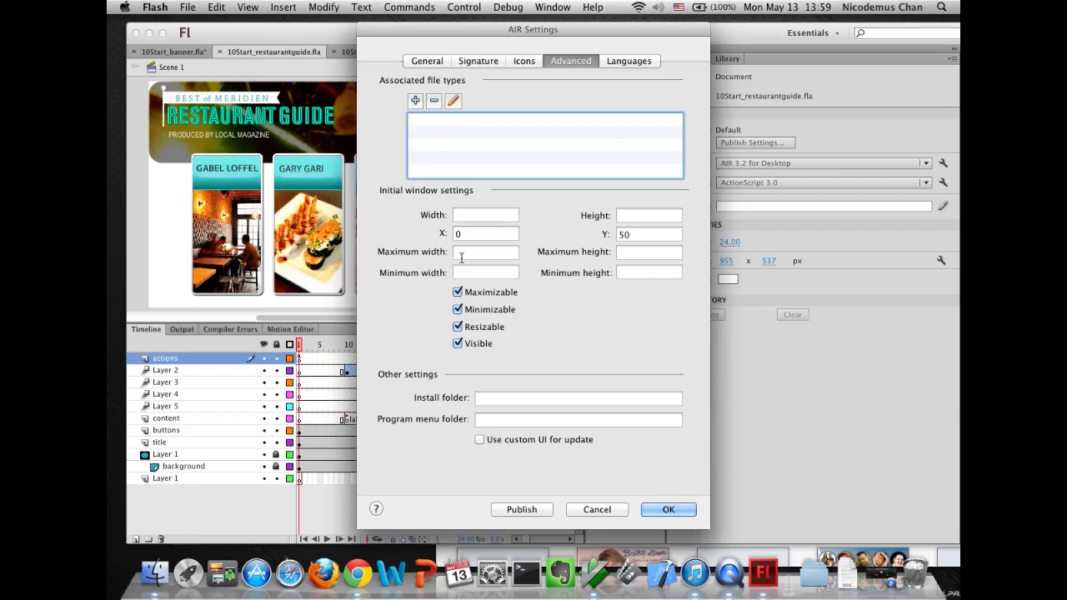
{"action": "left_click", "coordinate": [522, 509]}
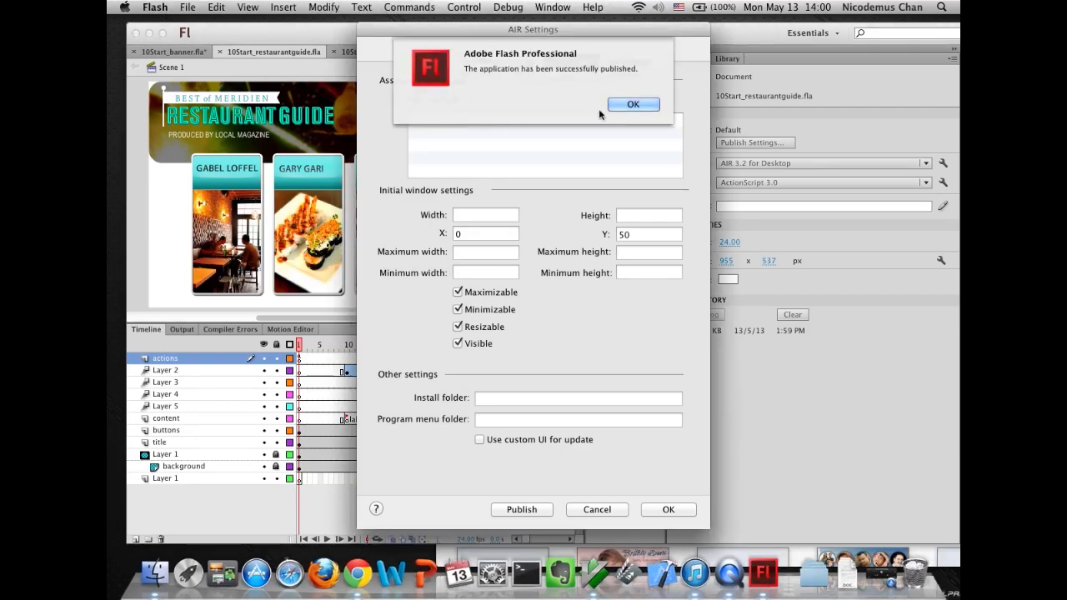
{"action": "left_click", "coordinate": [629, 105]}
{"action": "left_click", "coordinate": [188, 573]}
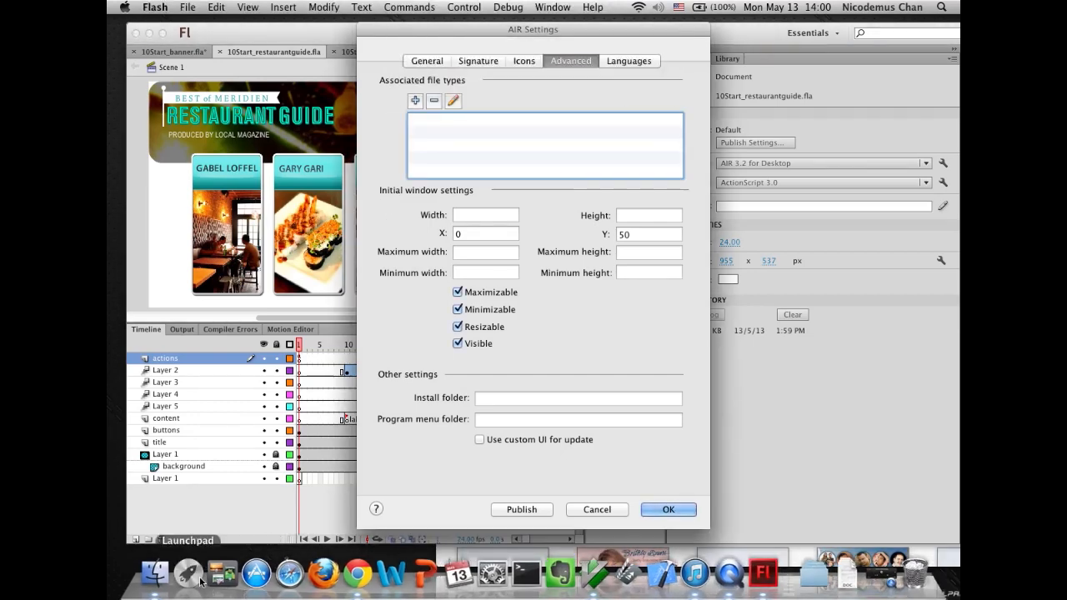
- Locate 10Start_restaurantguide.air in the 10Start folder, shown as a list sorted by date
{"action": "scroll", "coordinate": [437, 487], "scroll_direction": "right", "scroll_amount": 3}
{"action": "scroll", "coordinate": [438, 487], "scroll_direction": "left", "scroll_amount": 4}
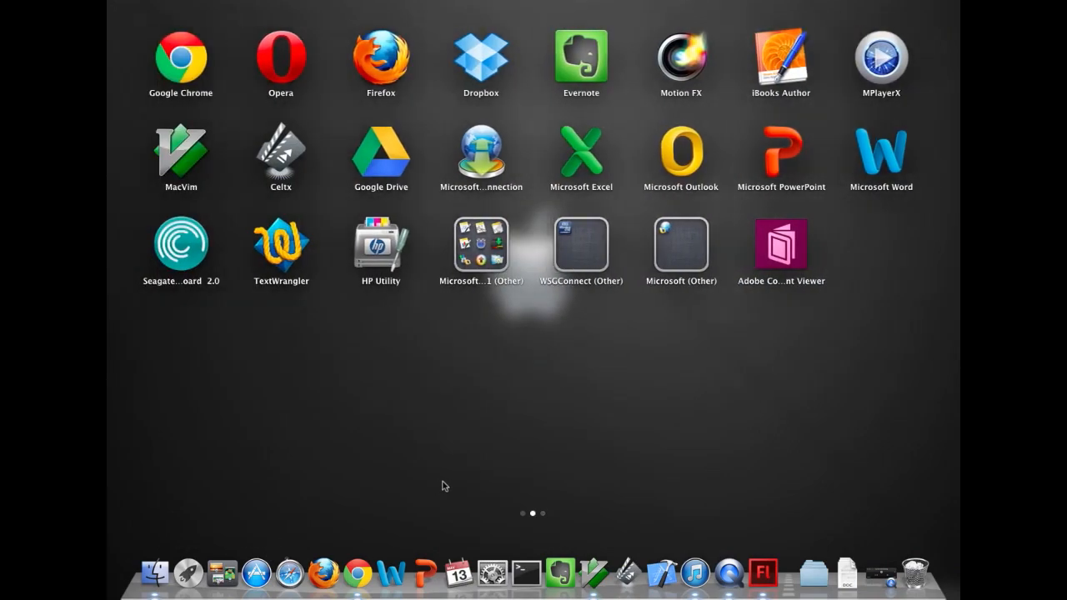
{"action": "scroll", "coordinate": [441, 486], "scroll_direction": "right", "scroll_amount": 5}
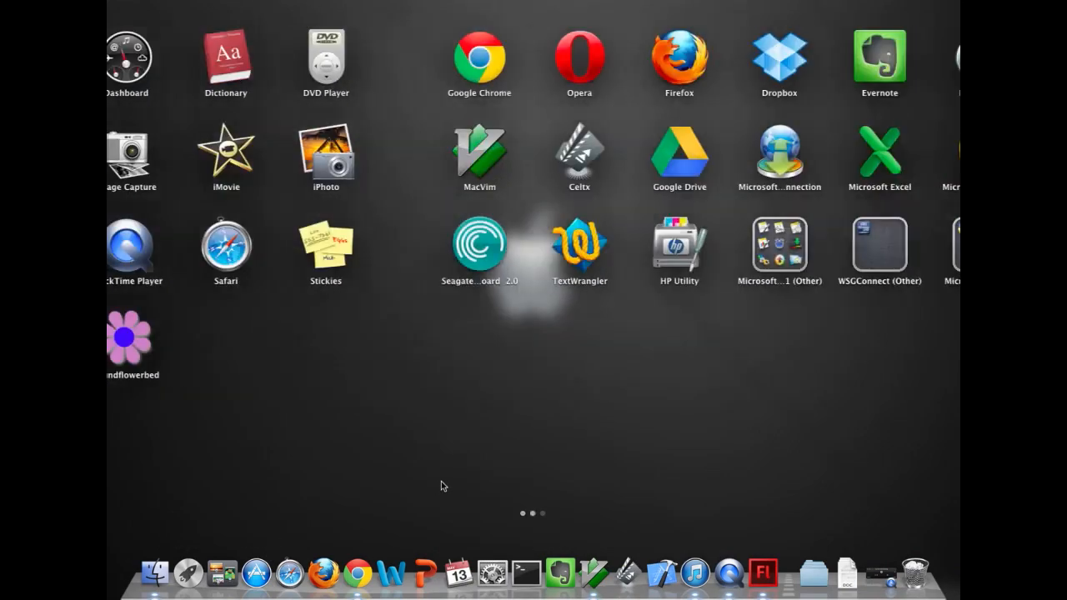
{"action": "left_click", "coordinate": [155, 572]}
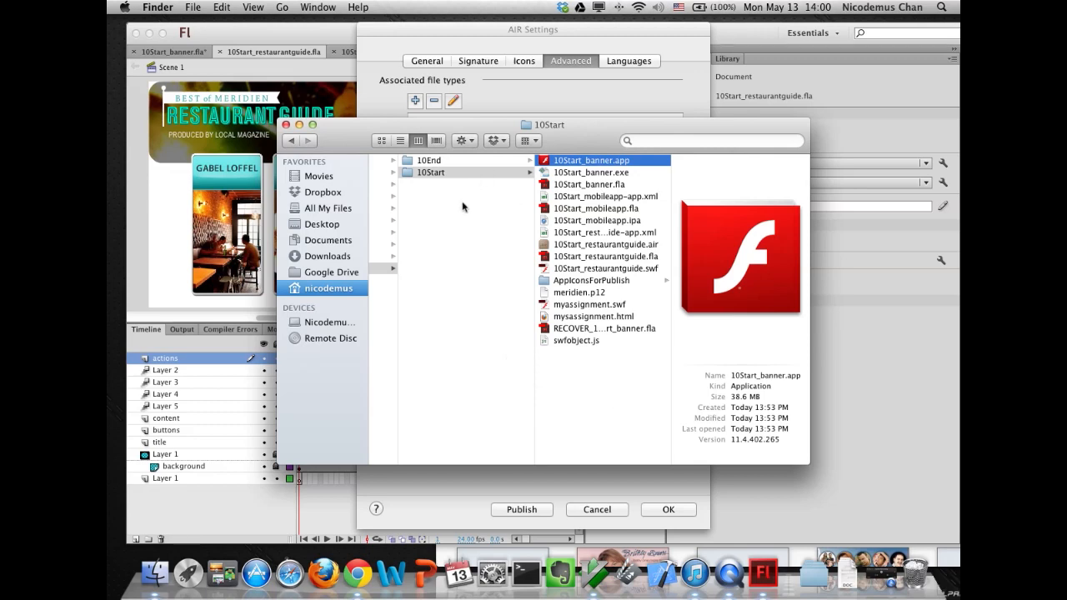
{"action": "left_click", "coordinate": [400, 140]}
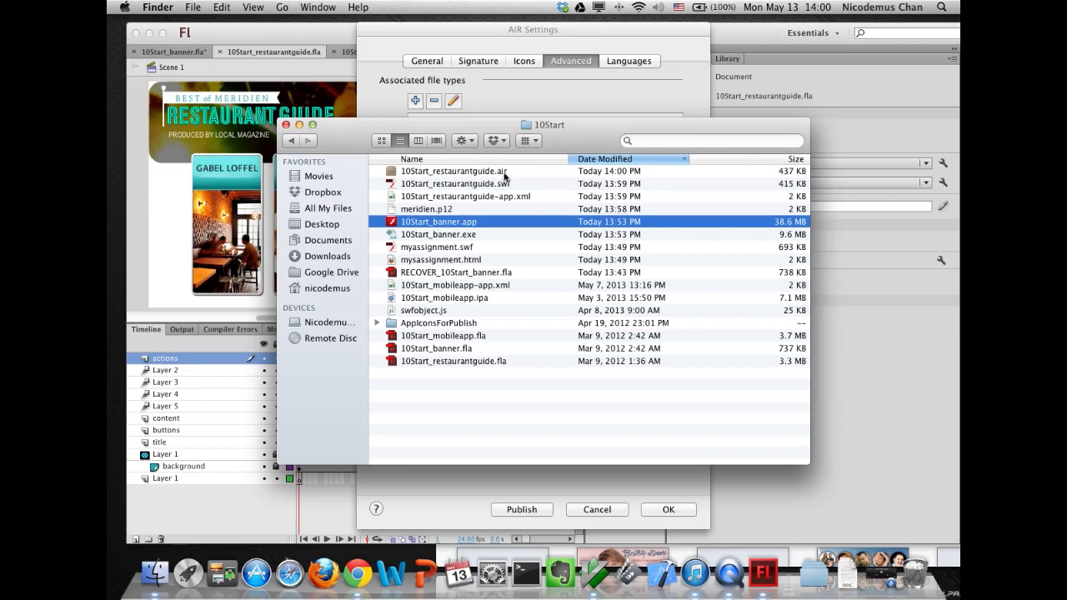
{"action": "left_click", "coordinate": [394, 172]}
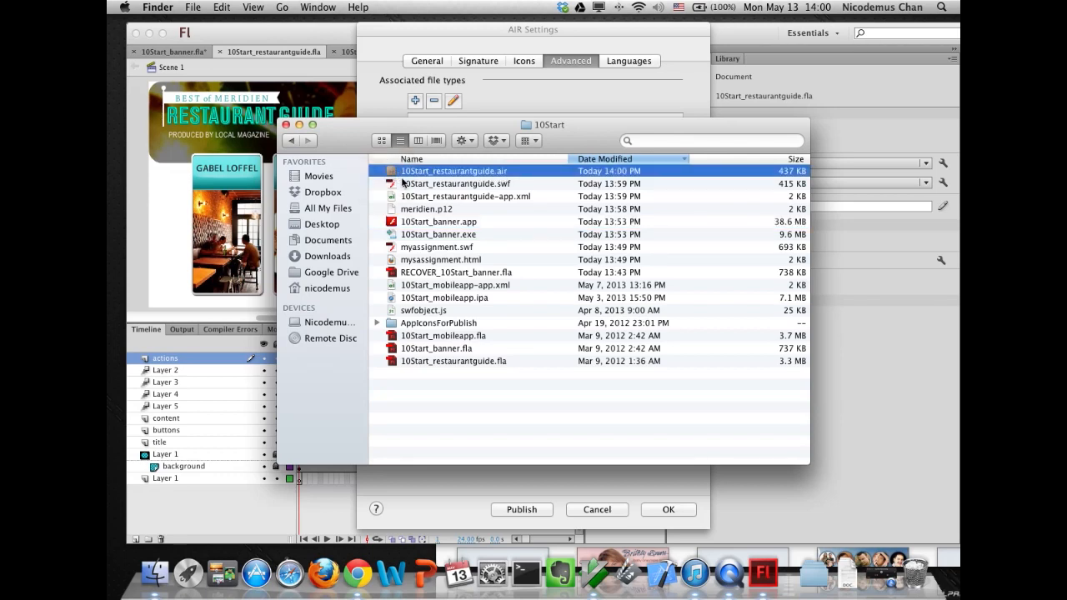
- Install the restaurant guide AIR file into /Applications with Start application after installation enabled
{"action": "double_click", "coordinate": [402, 175]}
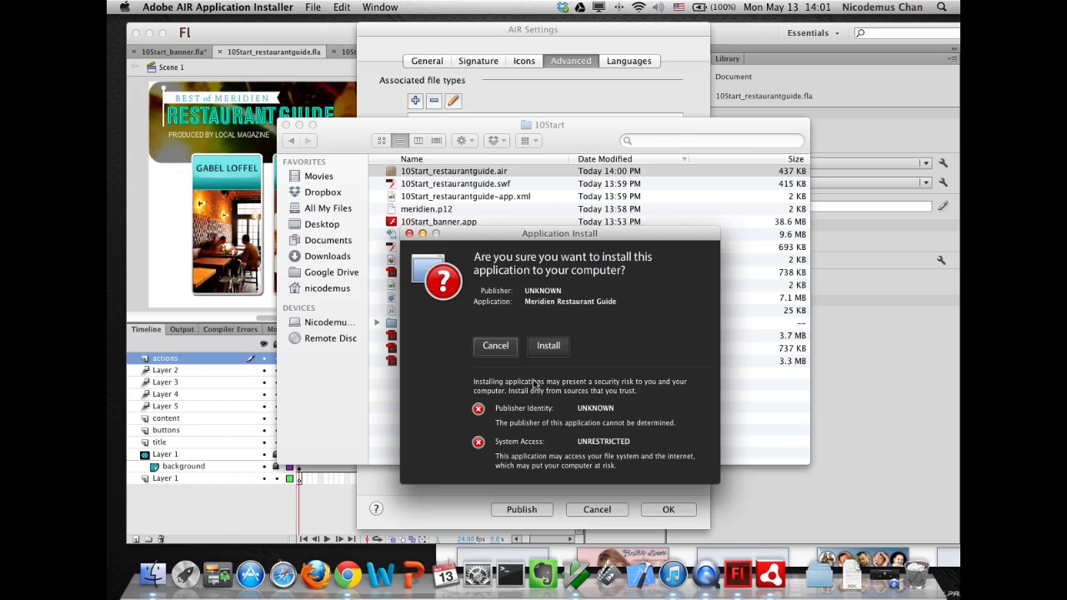
{"action": "left_click", "coordinate": [550, 343]}
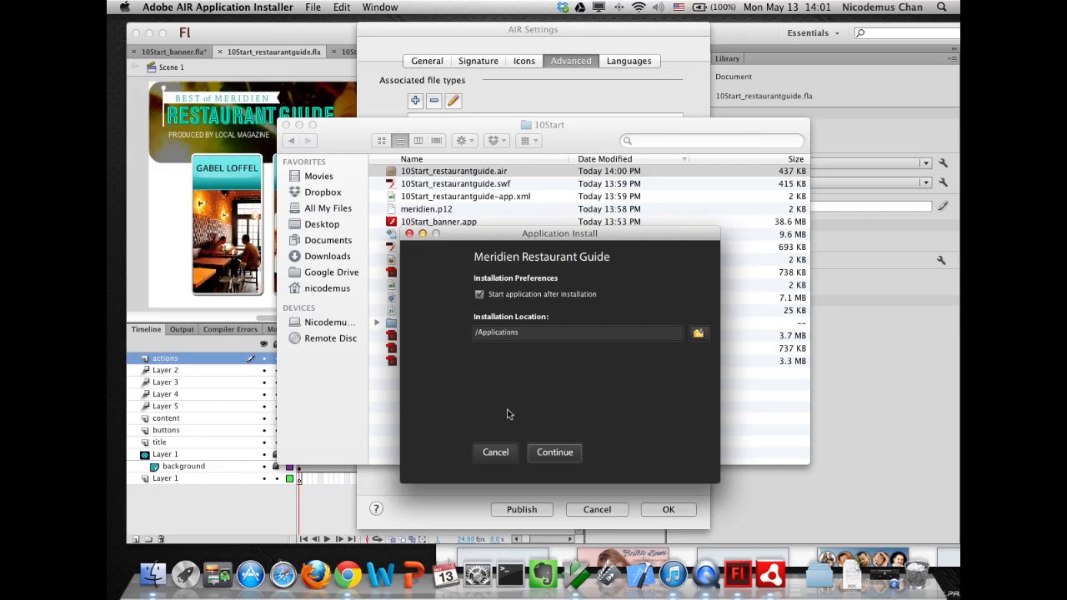
{"action": "left_click", "coordinate": [552, 460]}
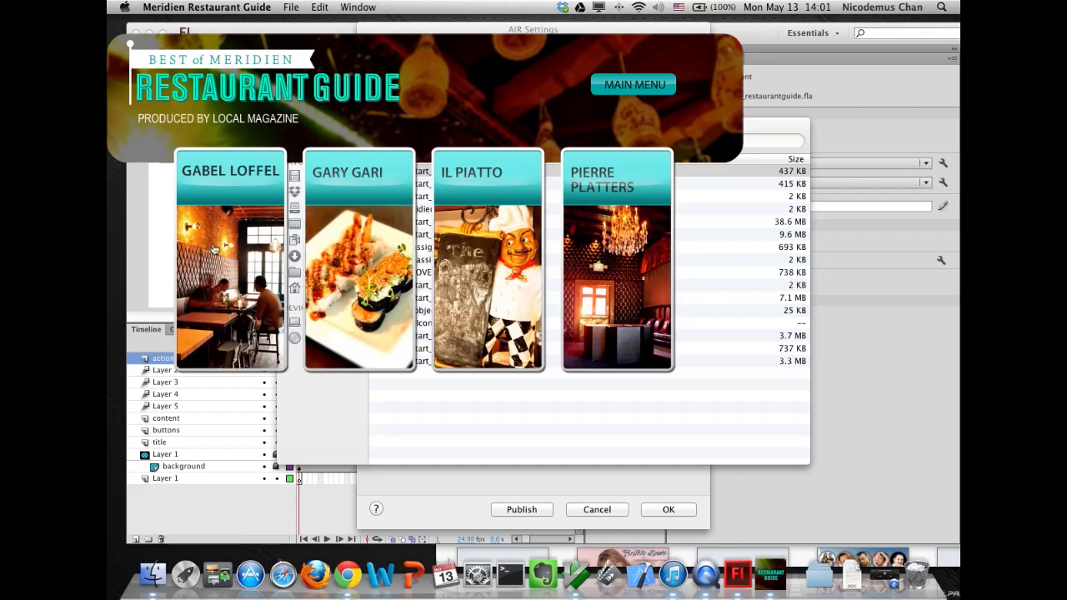
- Try the installed restaurant guide by opening restaurant entries and returning to the main menu, then close it
{"action": "left_click", "coordinate": [215, 248]}
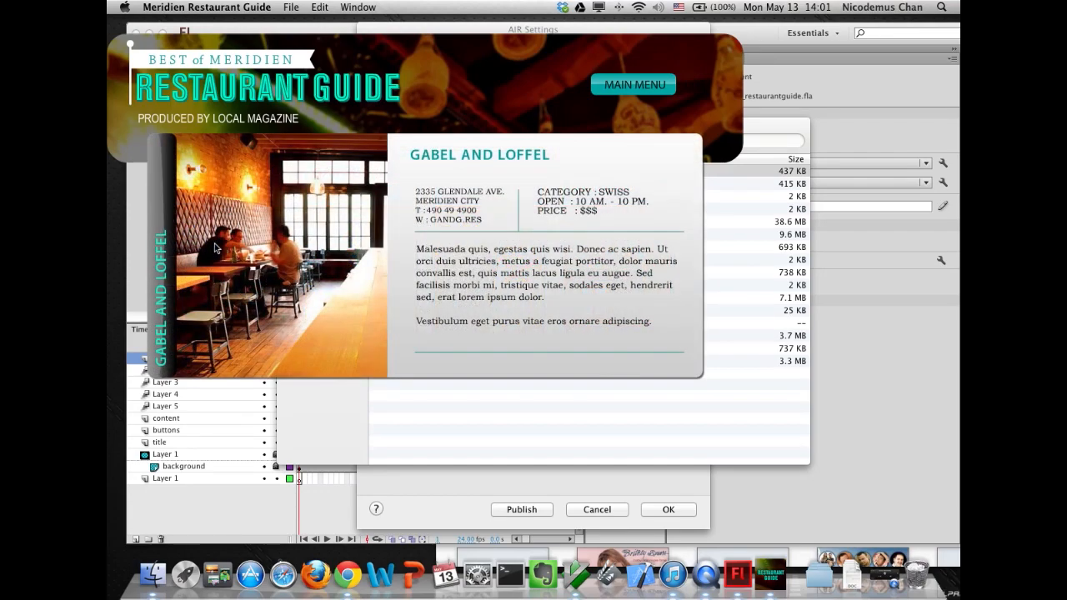
{"action": "left_click", "coordinate": [635, 86]}
{"action": "left_click", "coordinate": [385, 322]}
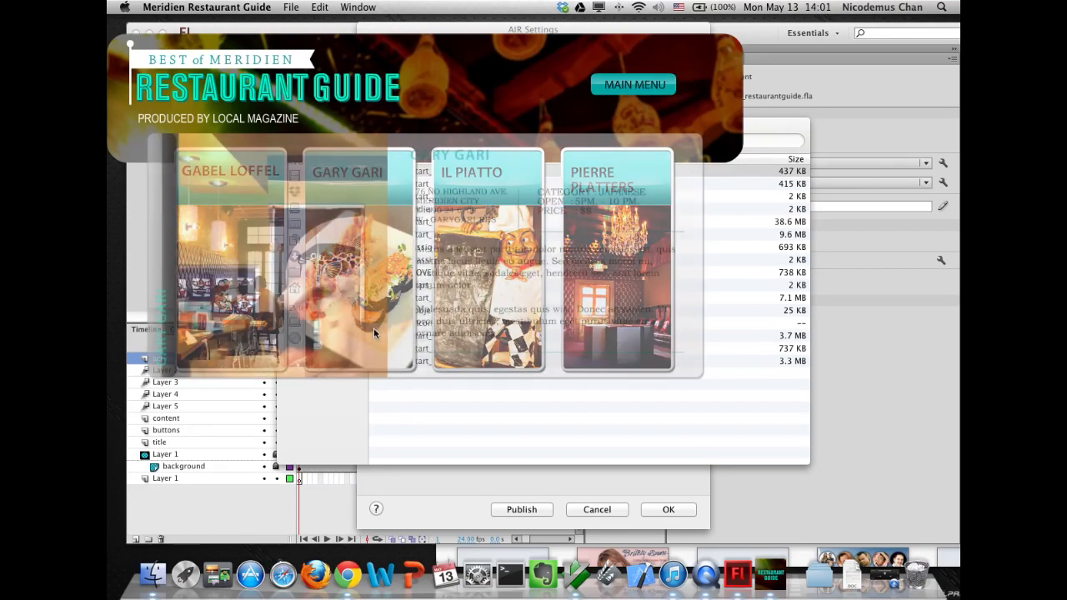
{"action": "left_click", "coordinate": [634, 86]}
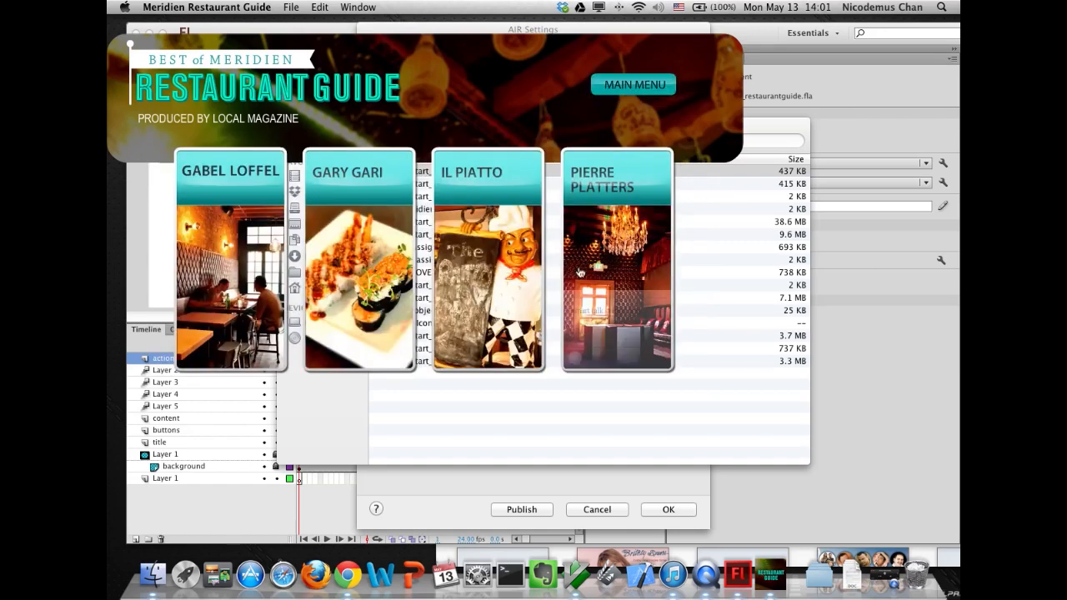
{"action": "left_click", "coordinate": [594, 305]}
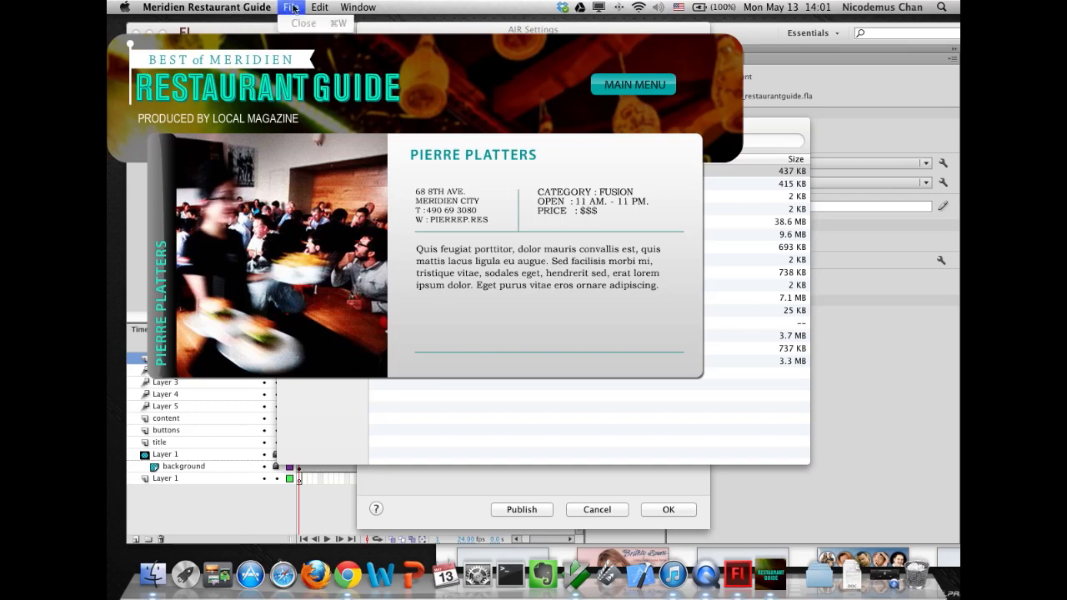
{"action": "left_click", "coordinate": [207, 6]}
{"action": "left_click", "coordinate": [187, 90]}
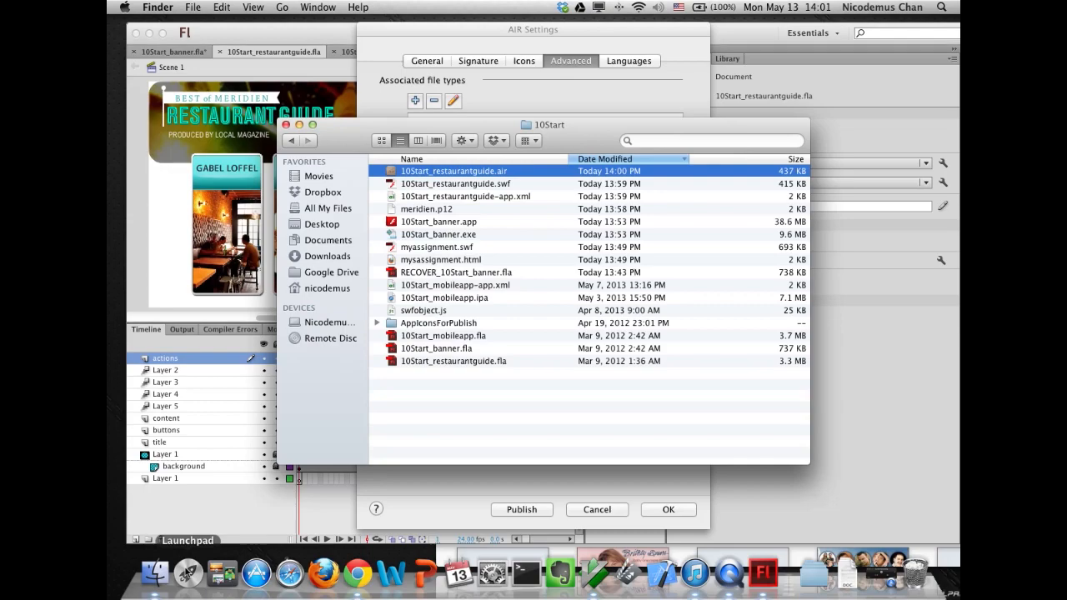
- Check Launchpad for the installed Meridien Restaurant Guide application
{"action": "left_click", "coordinate": [188, 572]}
{"action": "left_click_drag", "start_coordinate": [625, 480], "coordinate": [519, 494]}
{"action": "scroll", "coordinate": [518, 494], "scroll_direction": "left", "scroll_amount": 10}
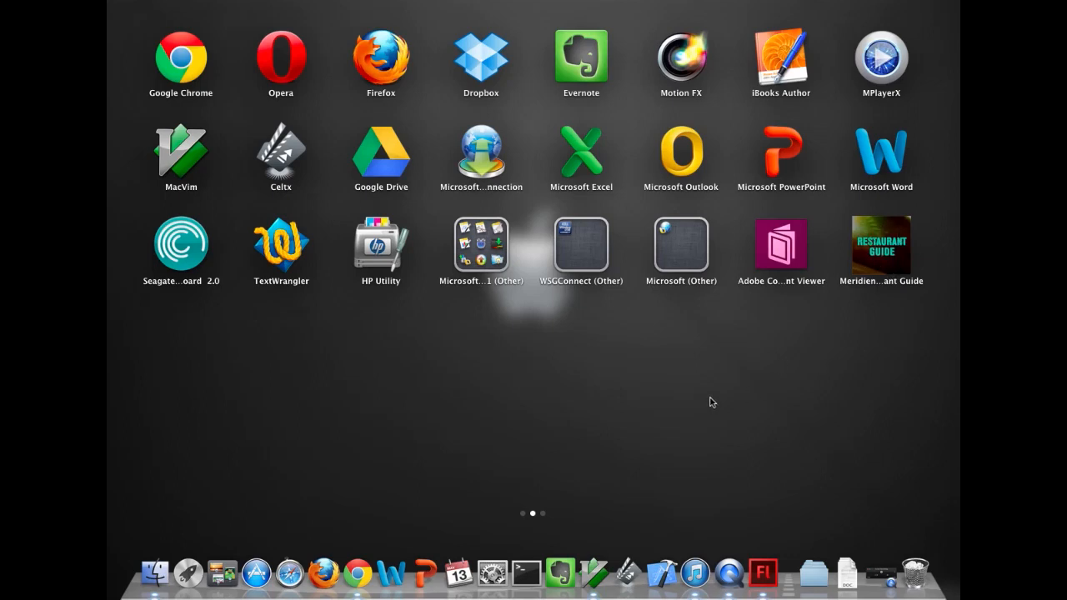
{"action": "left_click", "coordinate": [155, 572]}
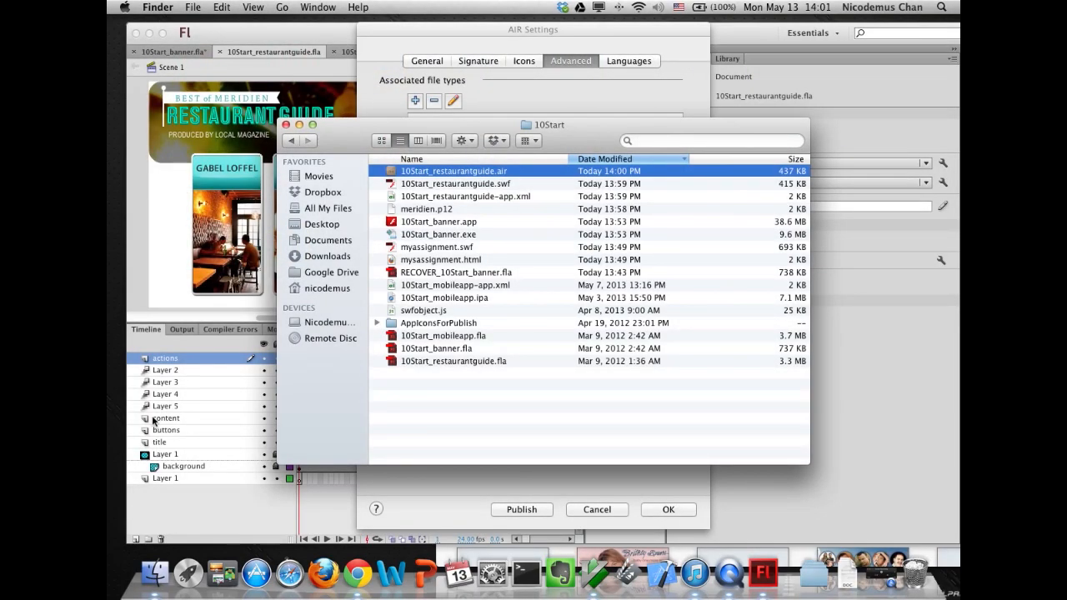
- Close the AIR Settings dialog without changes and switch to the 10Start_mobileapp.fla document
{"action": "left_click", "coordinate": [131, 266]}
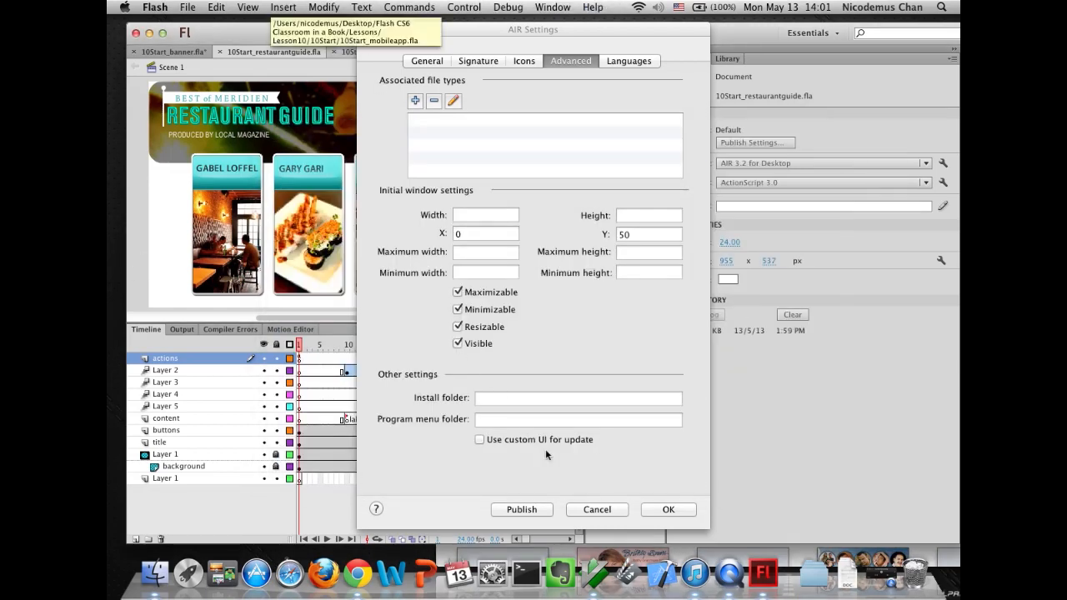
{"action": "left_click", "coordinate": [597, 509]}
{"action": "left_click", "coordinate": [371, 51]}
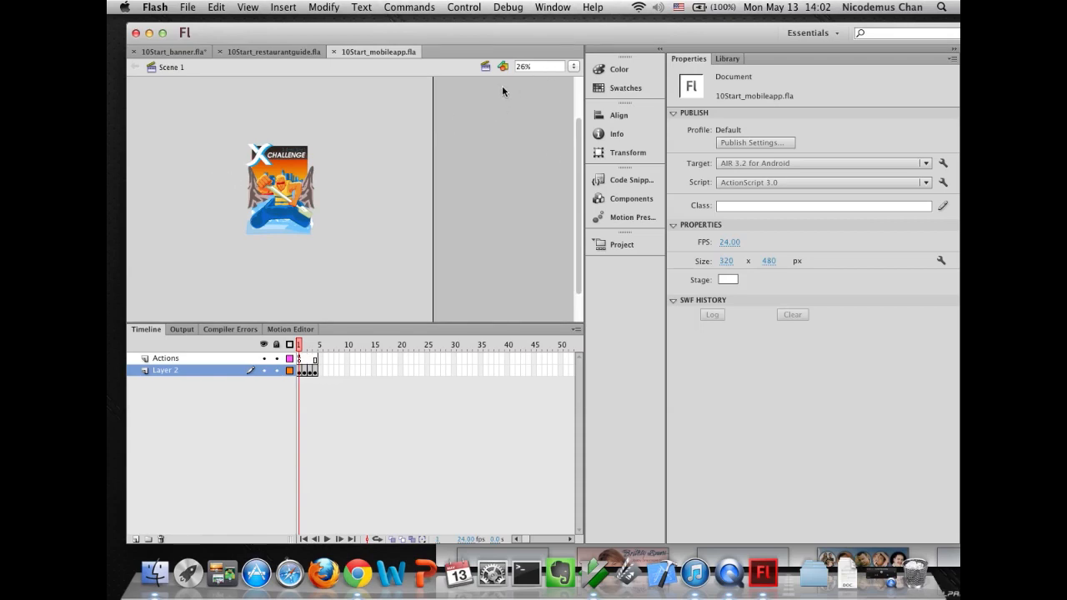
- Test the mobile app in the AIR Debug Launcher (Mobile) at 100% stage zoom, then quit the launcher
{"action": "left_click", "coordinate": [573, 66]}
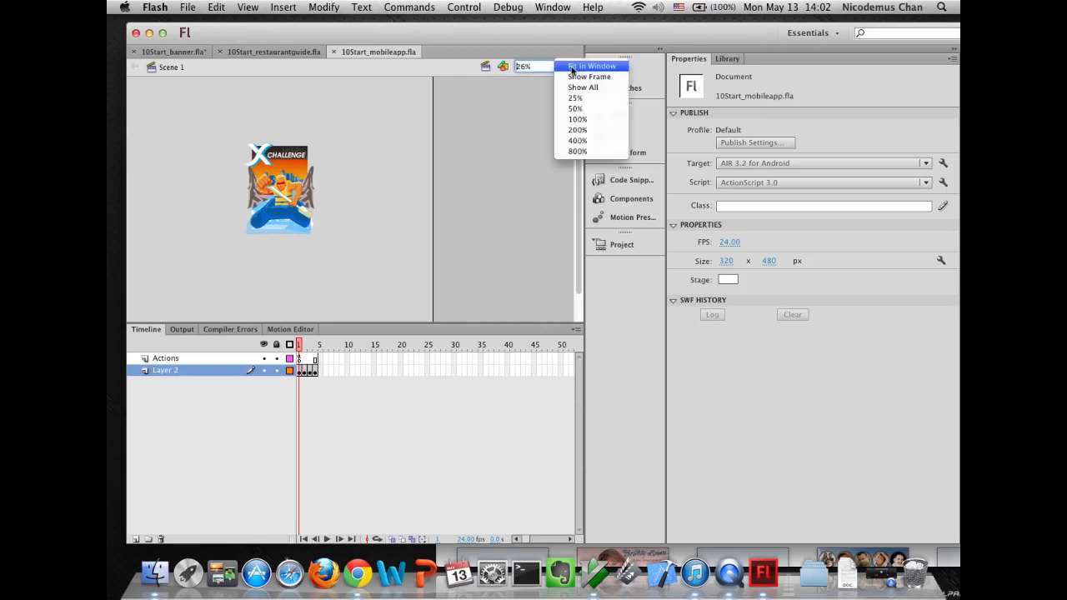
{"action": "left_click", "coordinate": [582, 118]}
{"action": "scroll", "coordinate": [581, 190], "scroll_direction": "down", "scroll_amount": 2}
{"action": "mouse_move", "coordinate": [581, 190]}
{"action": "left_mouse_down"}
{"action": "mouse_move", "coordinate": [578, 161]}
{"action": "mouse_move", "coordinate": [579, 174]}
{"action": "left_mouse_up"}
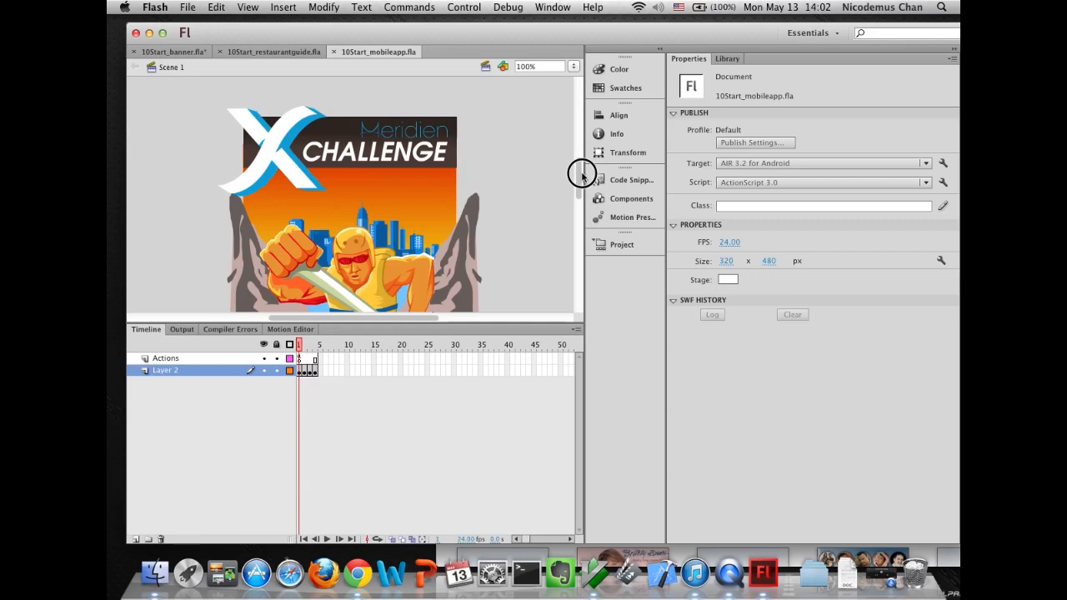
{"action": "left_click_drag", "start_coordinate": [581, 173], "coordinate": [579, 174]}
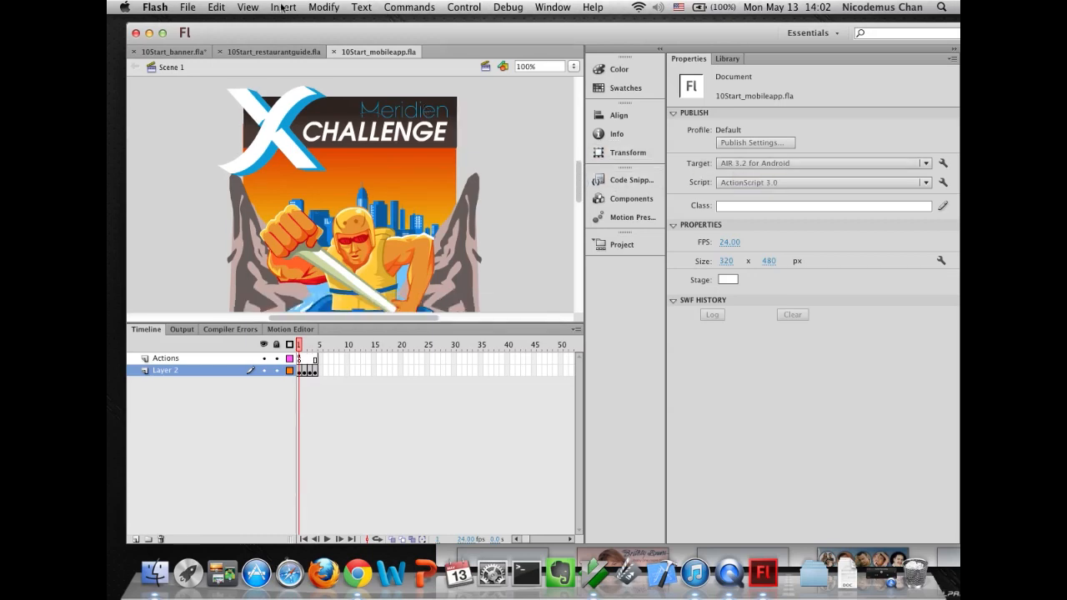
{"action": "left_click", "coordinate": [464, 7]}
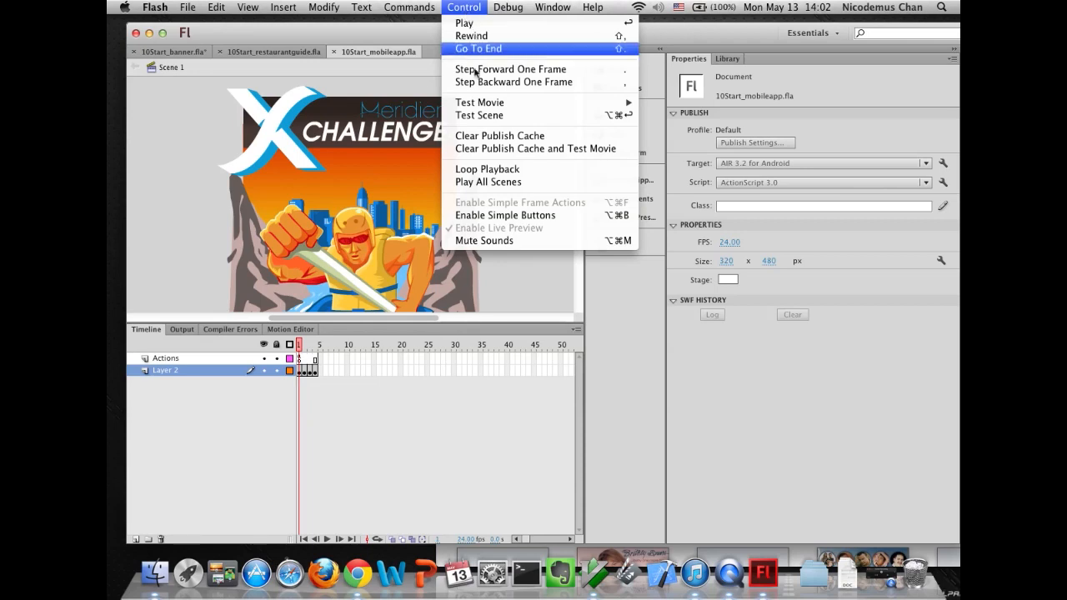
{"action": "mouse_move", "coordinate": [482, 104]}
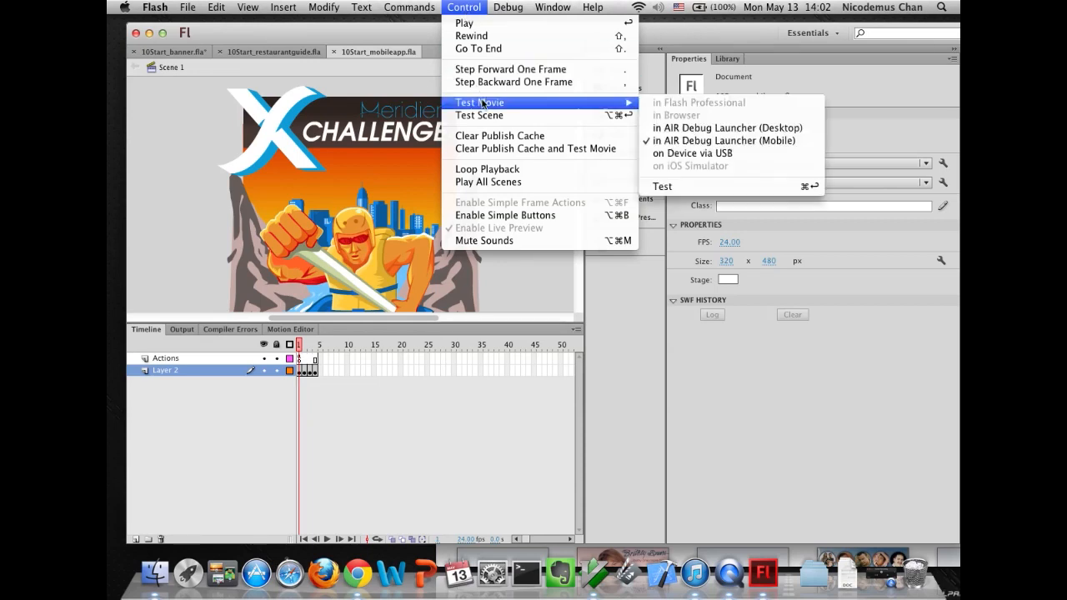
{"action": "left_click", "coordinate": [700, 145]}
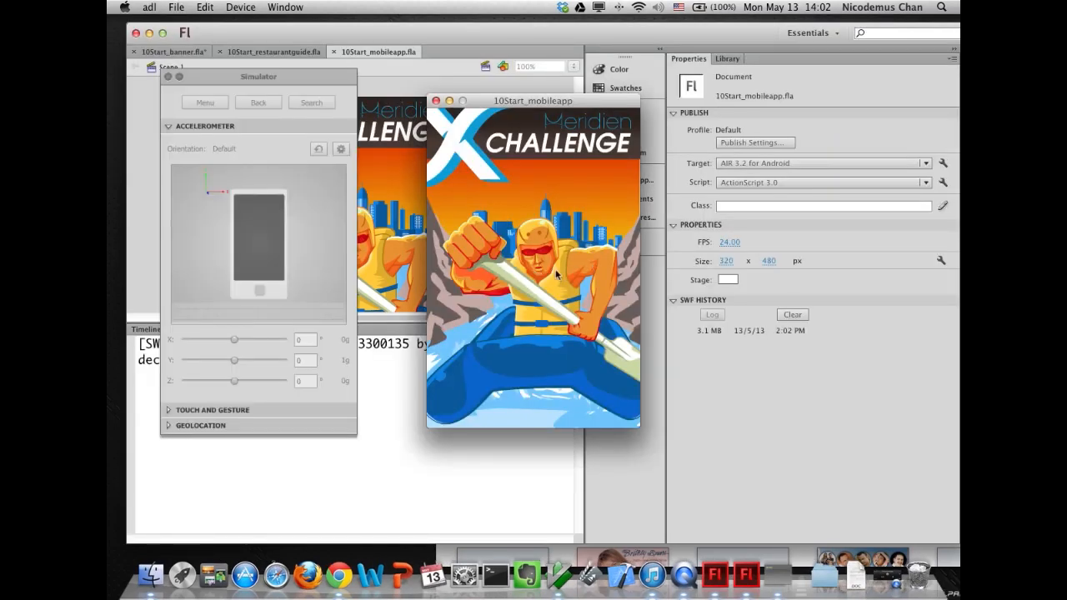
{"action": "key", "text": "super+q"}
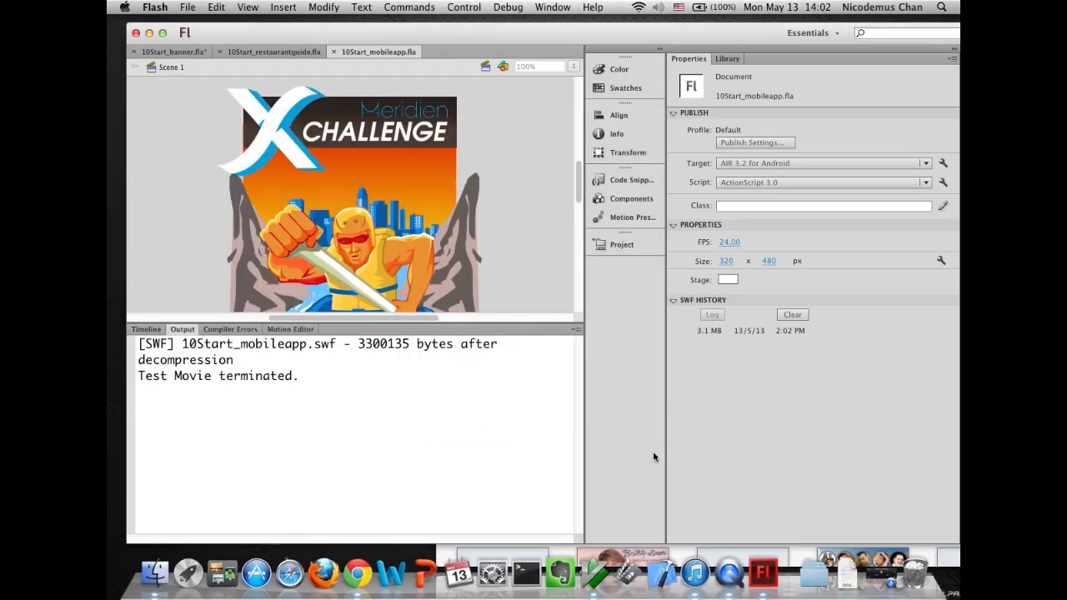
- Relaunch the mobile test and set the Simulator's Touch and Gesture options to Touch layer with Swipe
{"action": "left_click", "coordinate": [463, 7]}
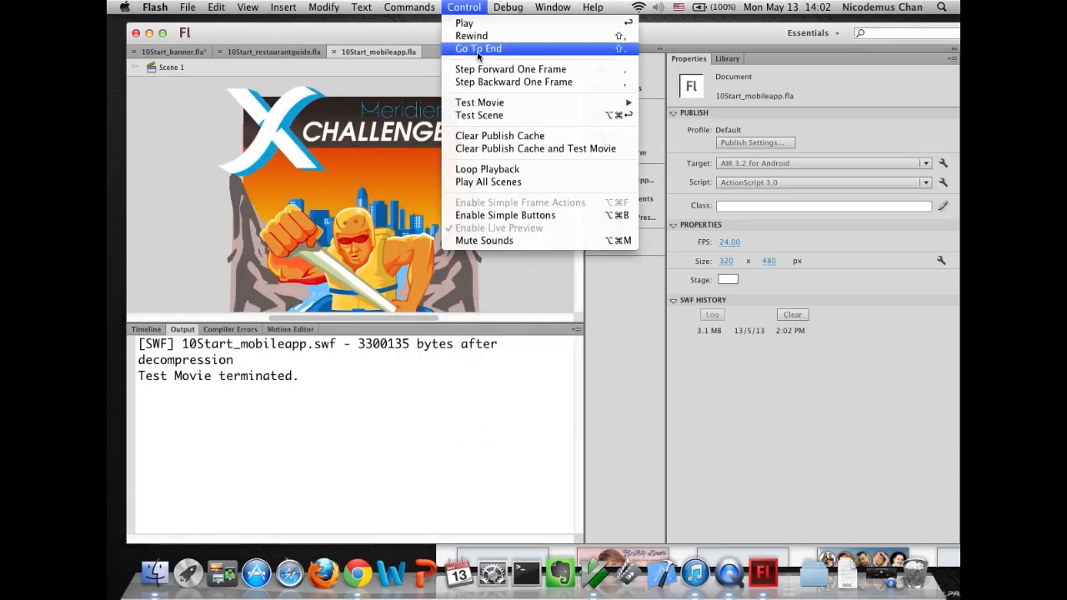
{"action": "mouse_move", "coordinate": [487, 105]}
{"action": "left_click", "coordinate": [688, 140]}
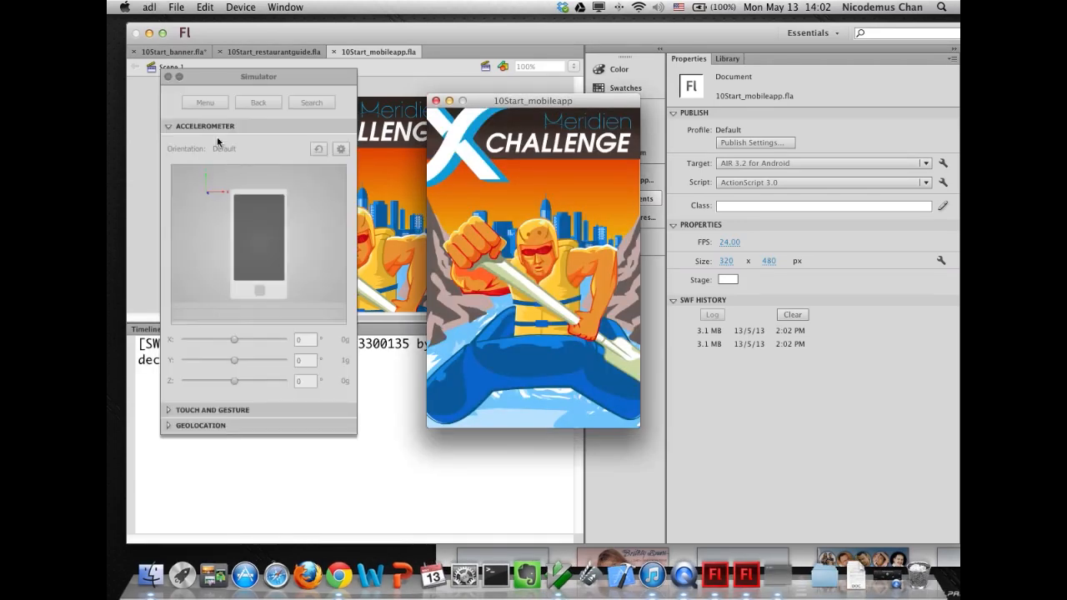
{"action": "left_click", "coordinate": [167, 409]}
{"action": "left_click", "coordinate": [172, 165]}
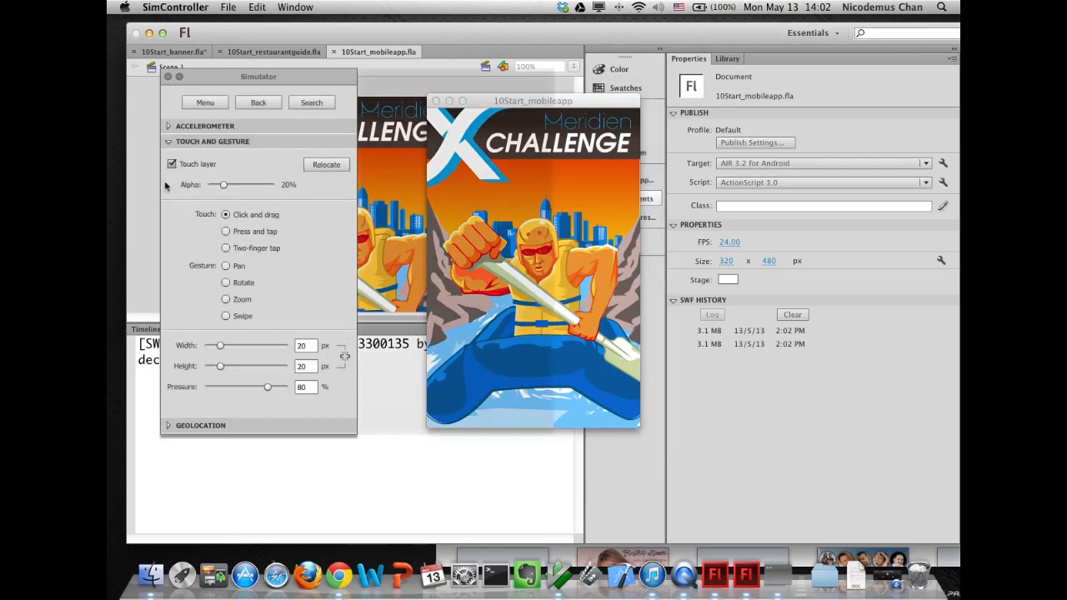
{"action": "left_click", "coordinate": [225, 316]}
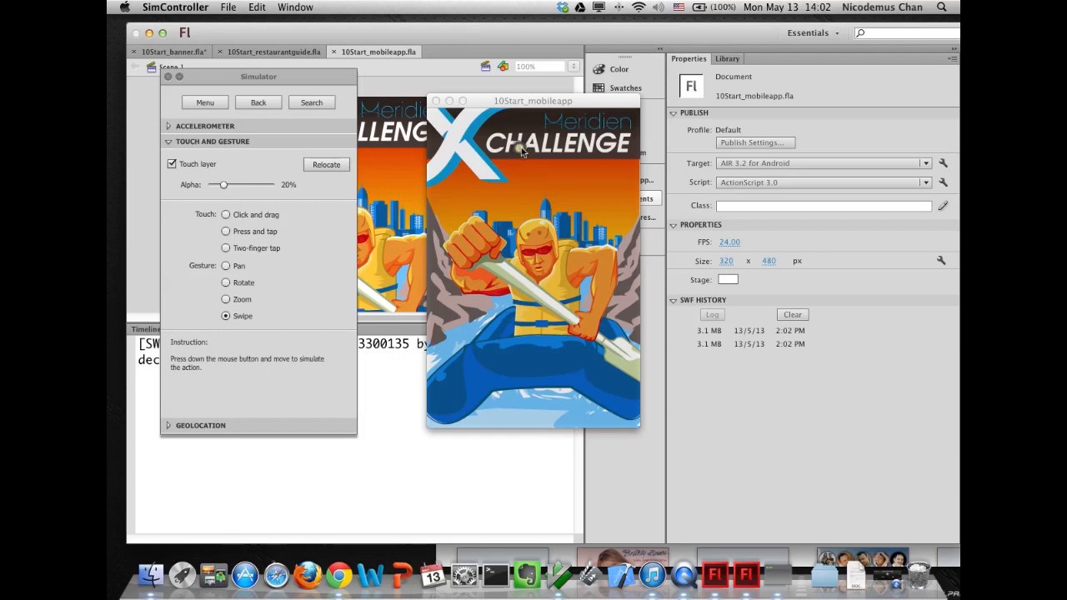
- Swipe through the mobile app's screens in the simulator and close the test window
{"action": "left_click_drag", "start_coordinate": [575, 267], "coordinate": [501, 274]}
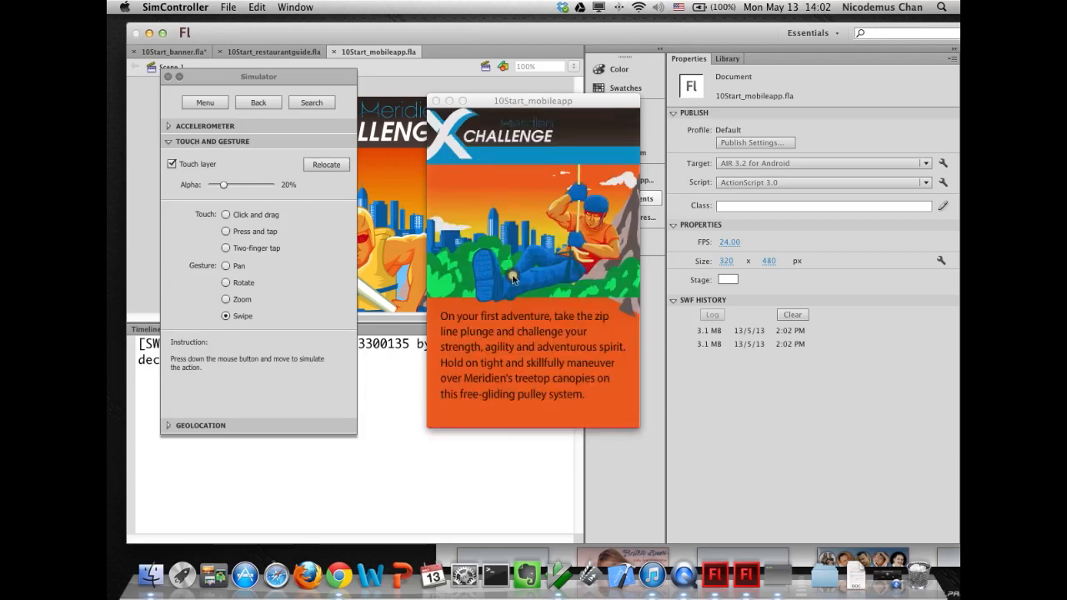
{"action": "left_click_drag", "start_coordinate": [573, 265], "coordinate": [471, 276]}
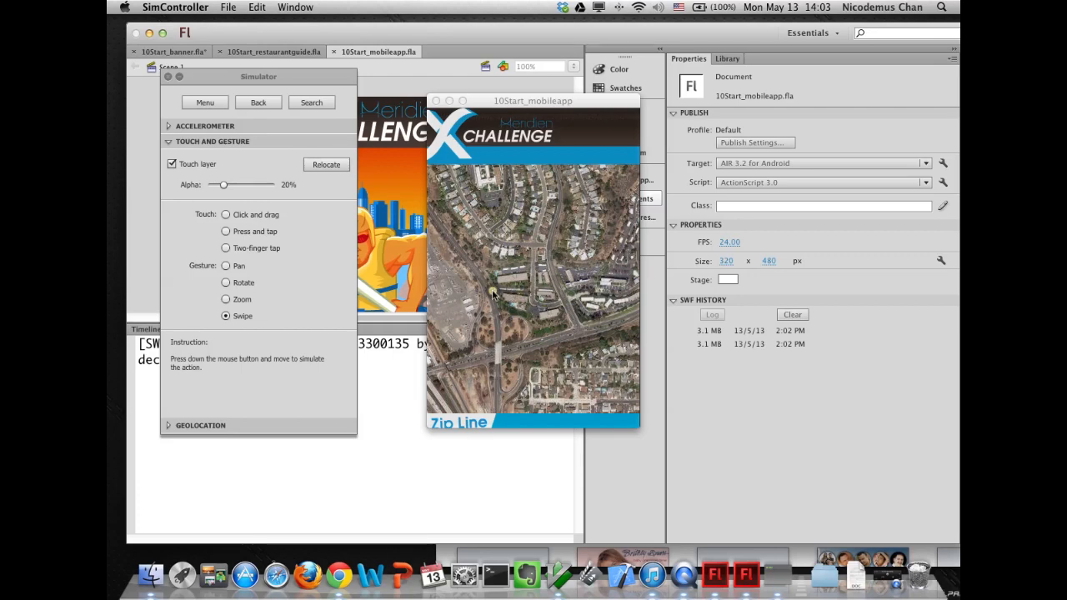
{"action": "left_click_drag", "start_coordinate": [623, 287], "coordinate": [495, 281]}
{"action": "mouse_move", "coordinate": [581, 286]}
{"action": "left_mouse_down"}
{"action": "mouse_move", "coordinate": [492, 286]}
{"action": "mouse_move", "coordinate": [593, 290]}
{"action": "left_mouse_up"}
{"action": "mouse_move", "coordinate": [487, 290]}
{"action": "left_mouse_down"}
{"action": "mouse_move", "coordinate": [618, 293]}
{"action": "mouse_move", "coordinate": [495, 294]}
{"action": "left_mouse_up"}
{"action": "left_click_drag", "start_coordinate": [563, 289], "coordinate": [461, 289]}
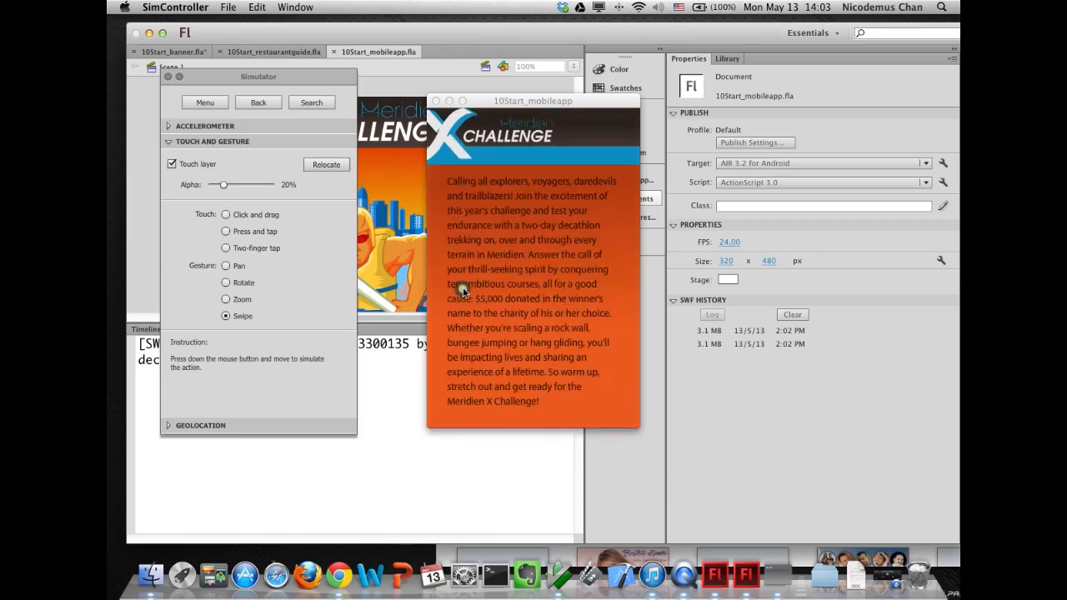
{"action": "left_click", "coordinate": [435, 100]}
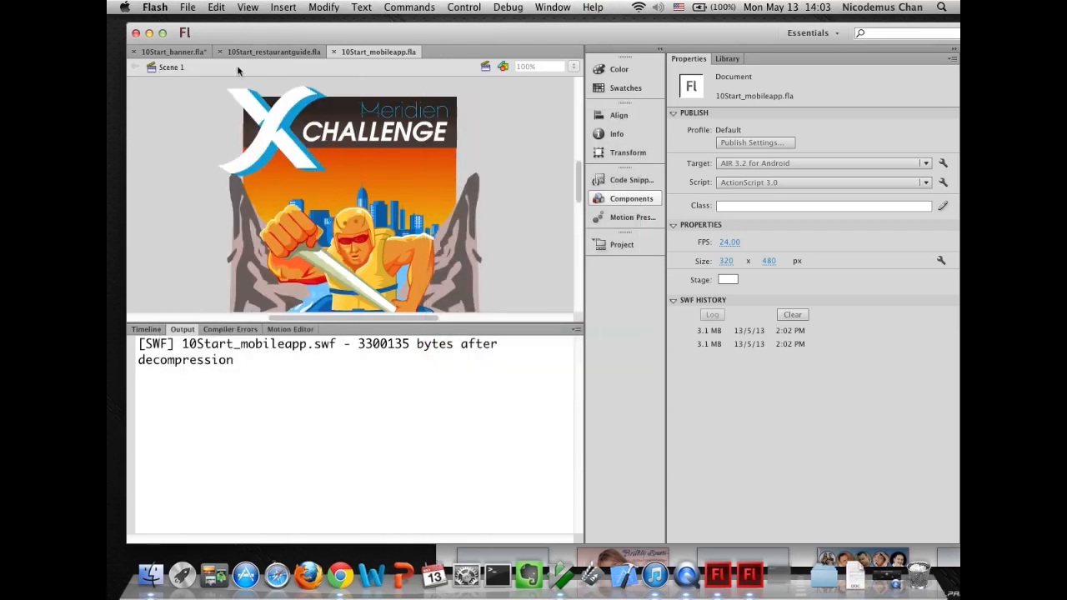
{"action": "left_click", "coordinate": [403, 9]}
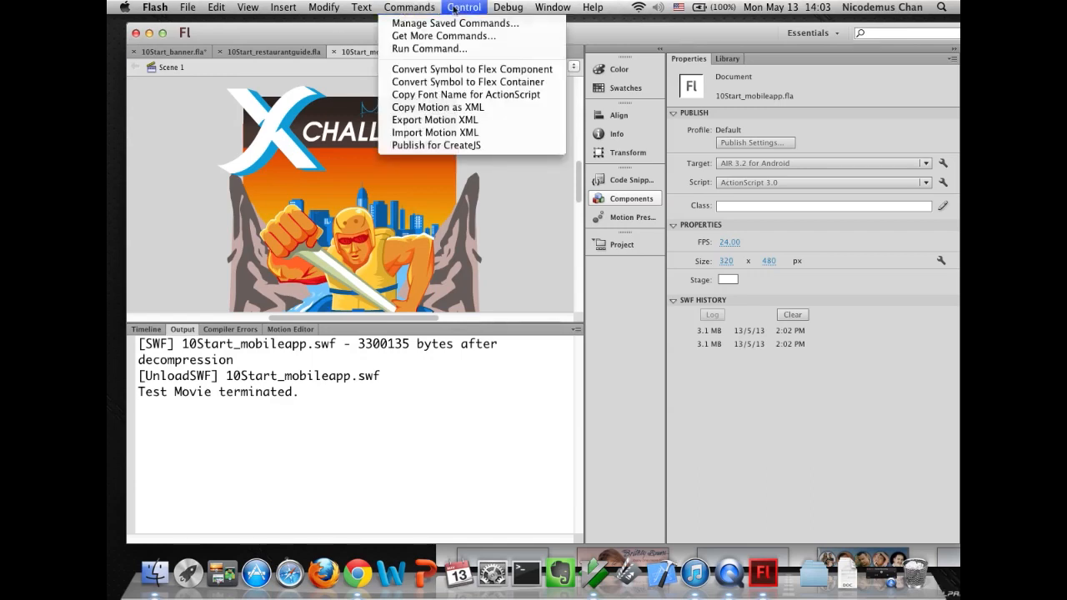
{"action": "mouse_move", "coordinate": [457, 10]}
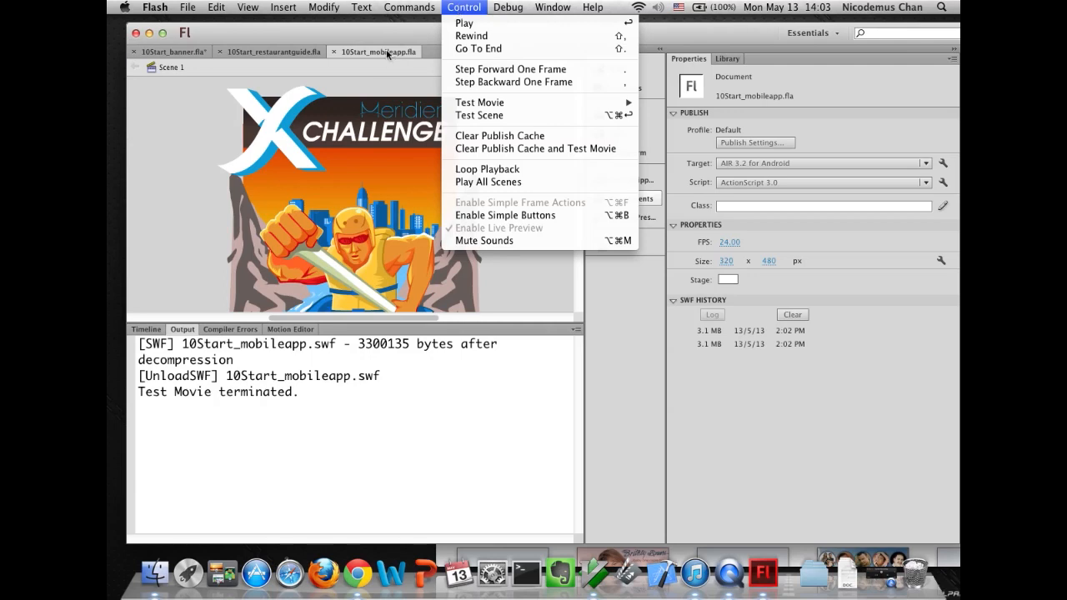
{"action": "left_click", "coordinate": [197, 7]}
{"action": "left_click", "coordinate": [187, 8]}
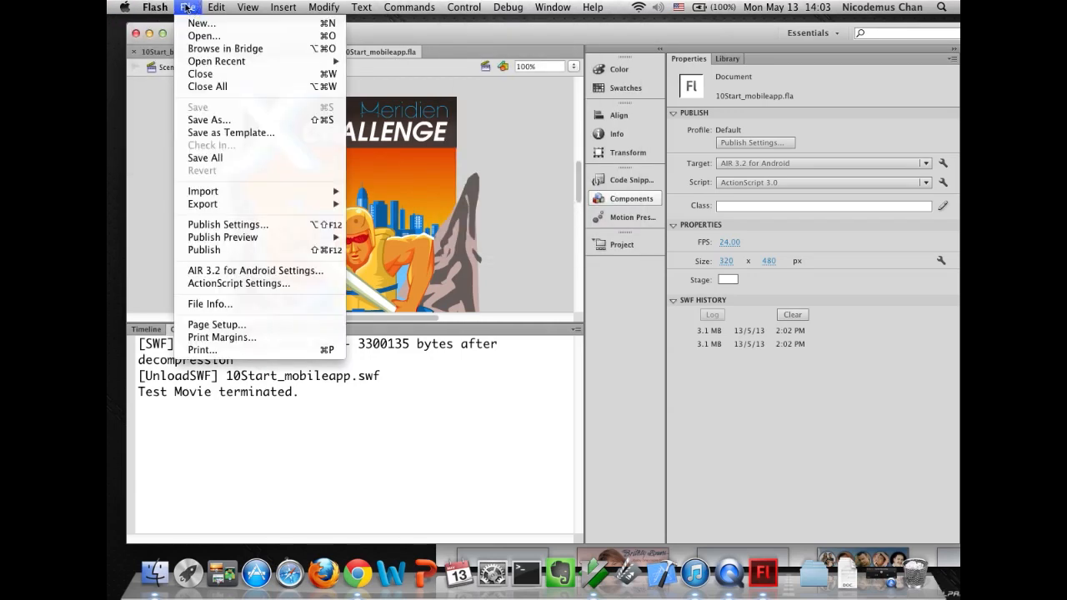
- Close the Publish Settings dialog without changes and set the document's publish target to AIR 3.2 for iOS
{"action": "left_click", "coordinate": [219, 227]}
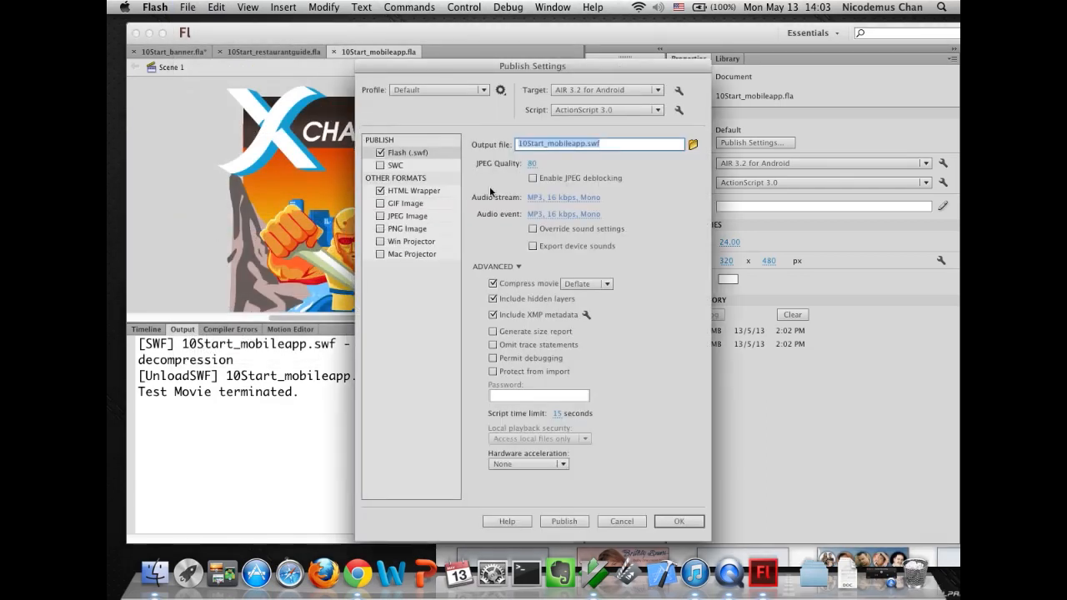
{"action": "left_click", "coordinate": [620, 521]}
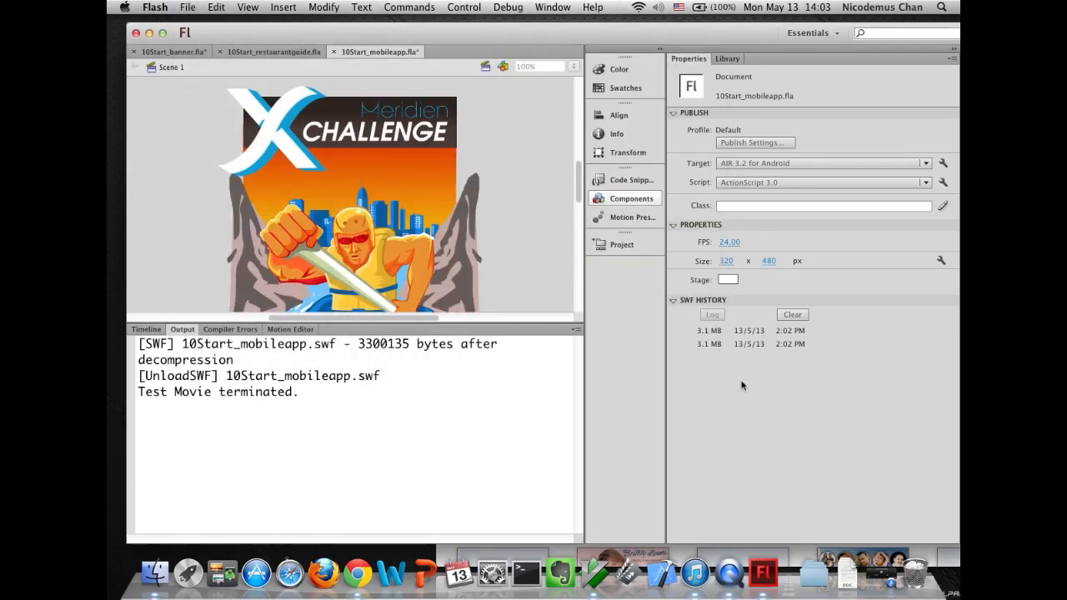
{"action": "left_click", "coordinate": [753, 163]}
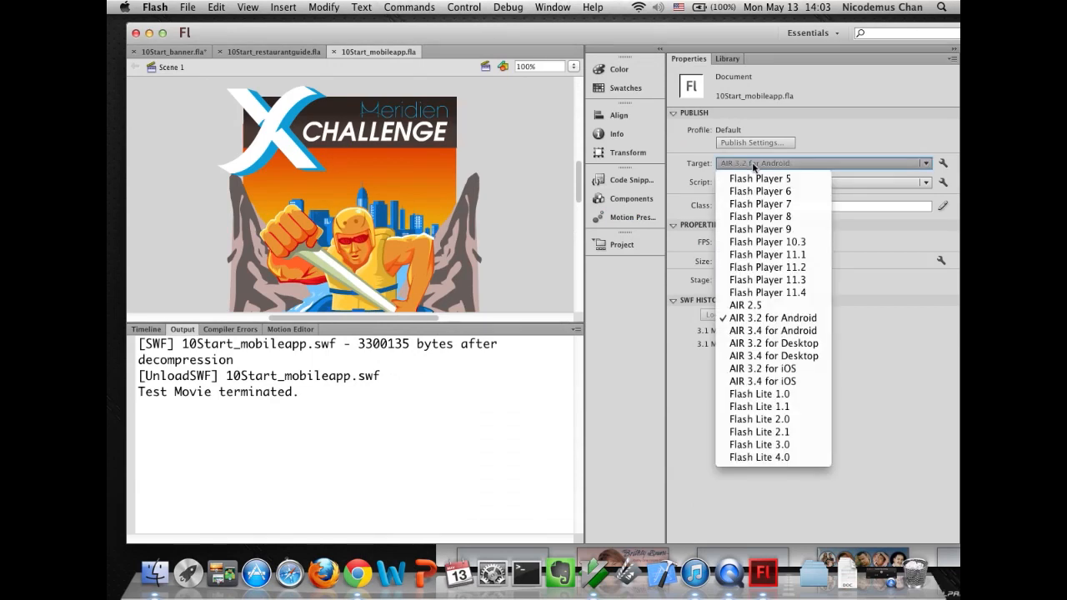
{"action": "left_click", "coordinate": [748, 368]}
- Review the General, Deployment, Icons and Languages tabs of the AIR for iOS Settings, then close both dialogs without changes
{"action": "left_click", "coordinate": [753, 144]}
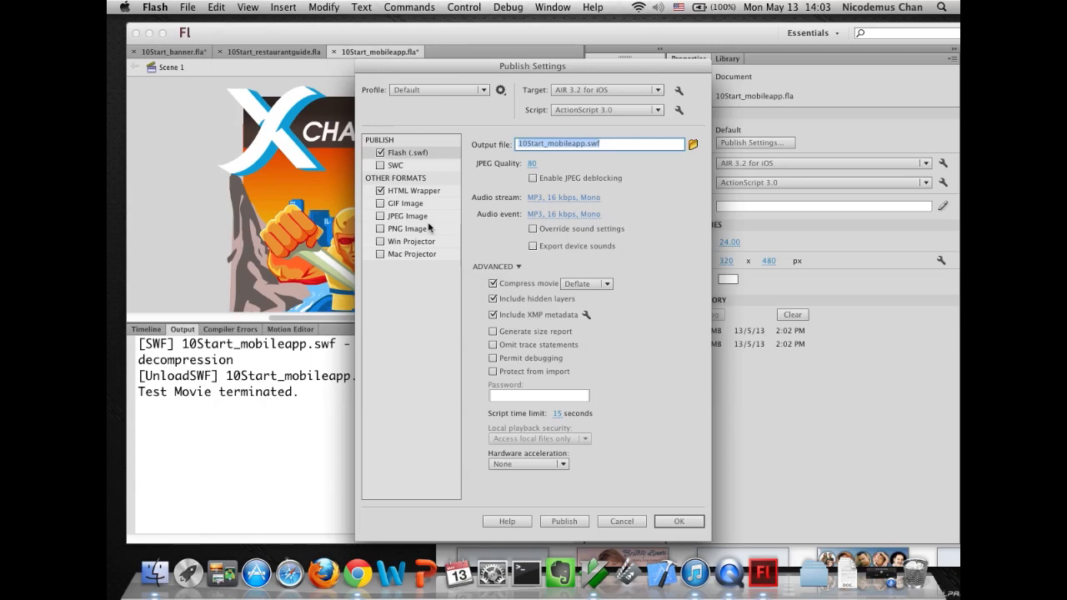
{"action": "left_click", "coordinate": [678, 90]}
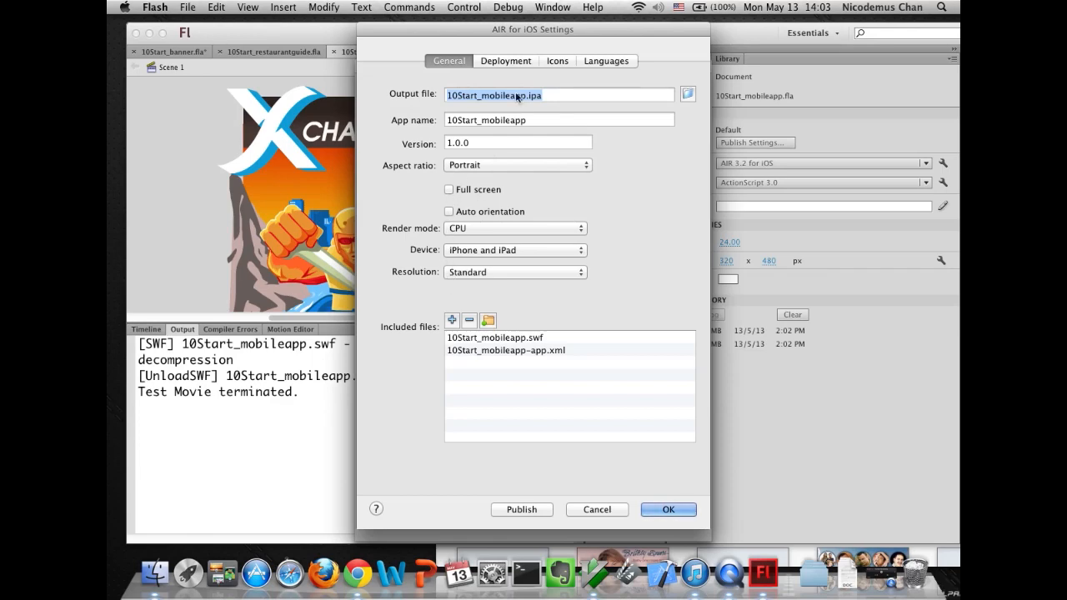
{"action": "left_click", "coordinate": [510, 61]}
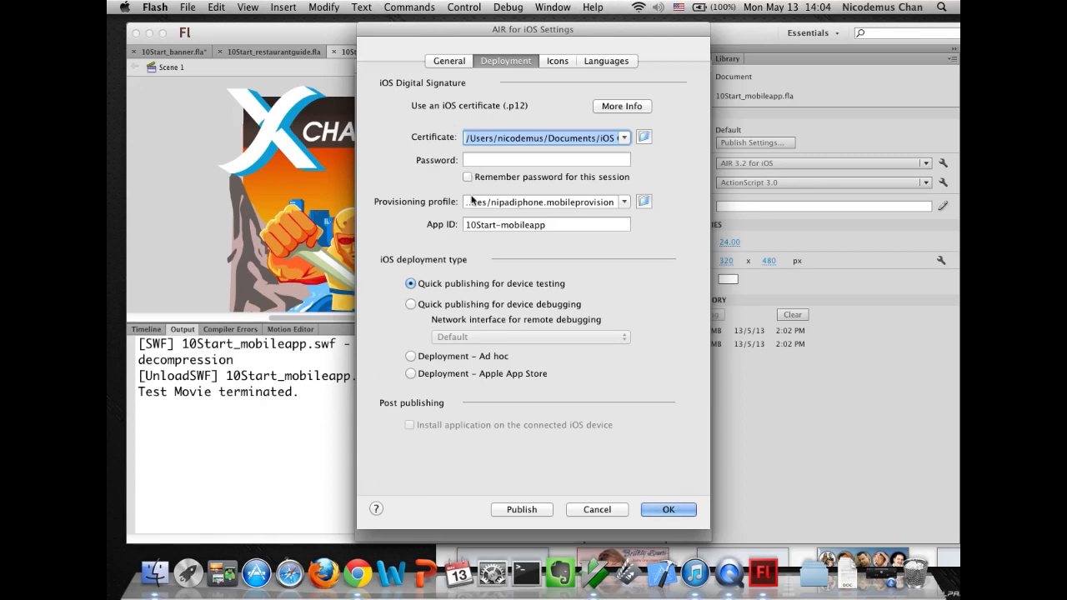
{"action": "left_click", "coordinate": [555, 63]}
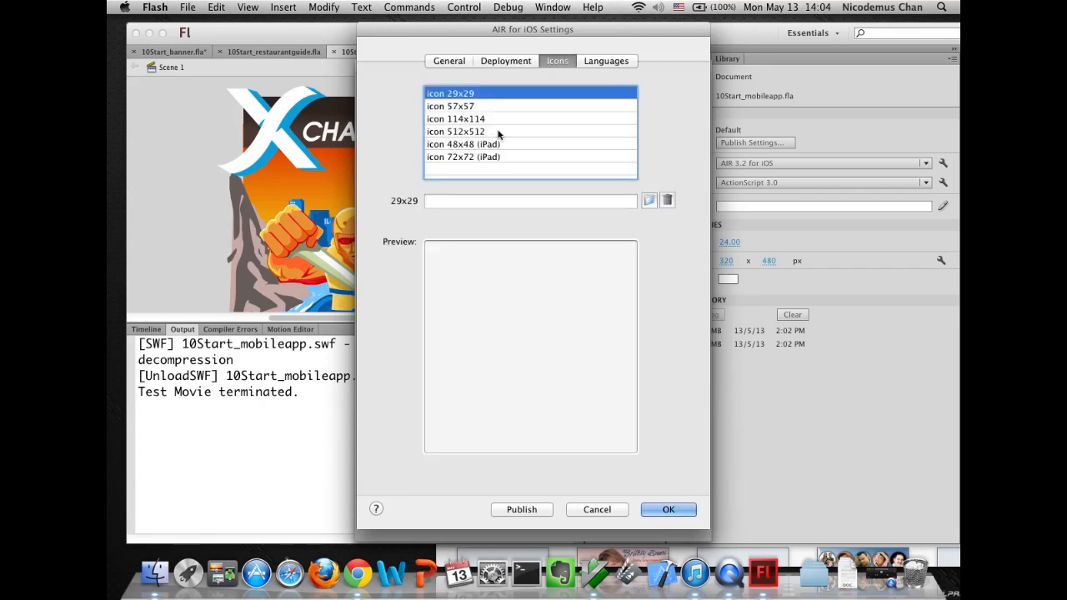
{"action": "left_click", "coordinate": [608, 62]}
{"action": "left_click", "coordinate": [553, 62]}
{"action": "left_click", "coordinate": [506, 61]}
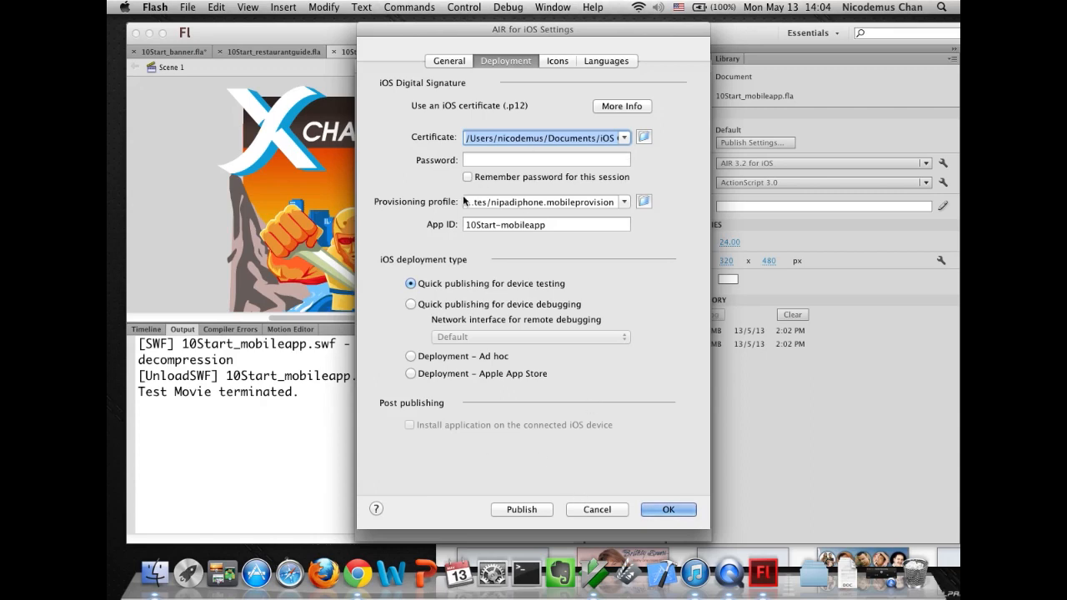
{"action": "left_click", "coordinate": [593, 509]}
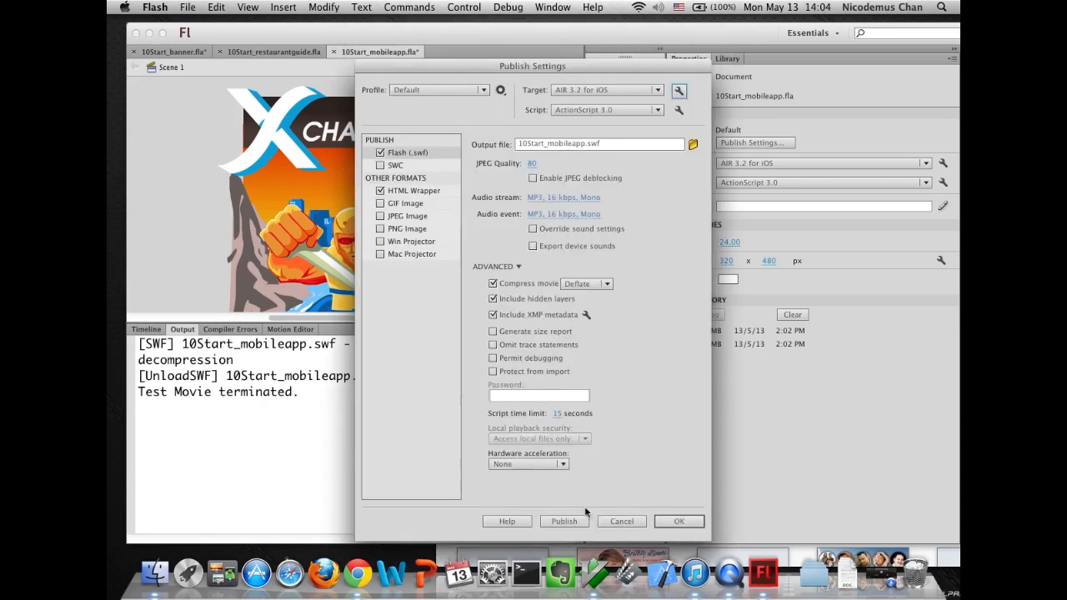
{"action": "left_click", "coordinate": [609, 521]}
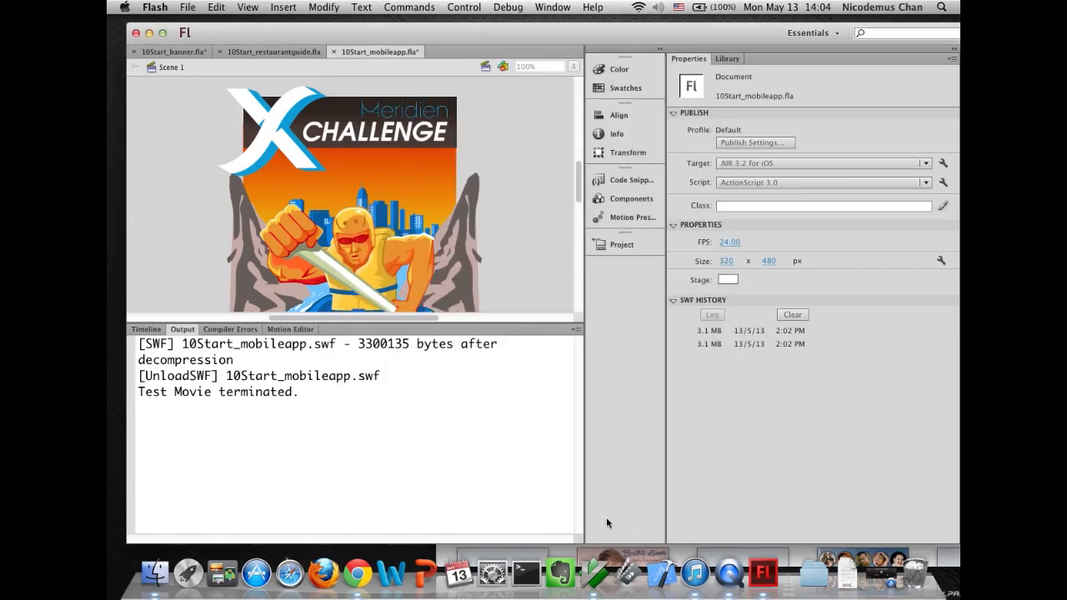
- Set the publish target back to AIR 3.2 for Android and open the AIR for Android Settings
{"action": "left_click", "coordinate": [762, 163]}
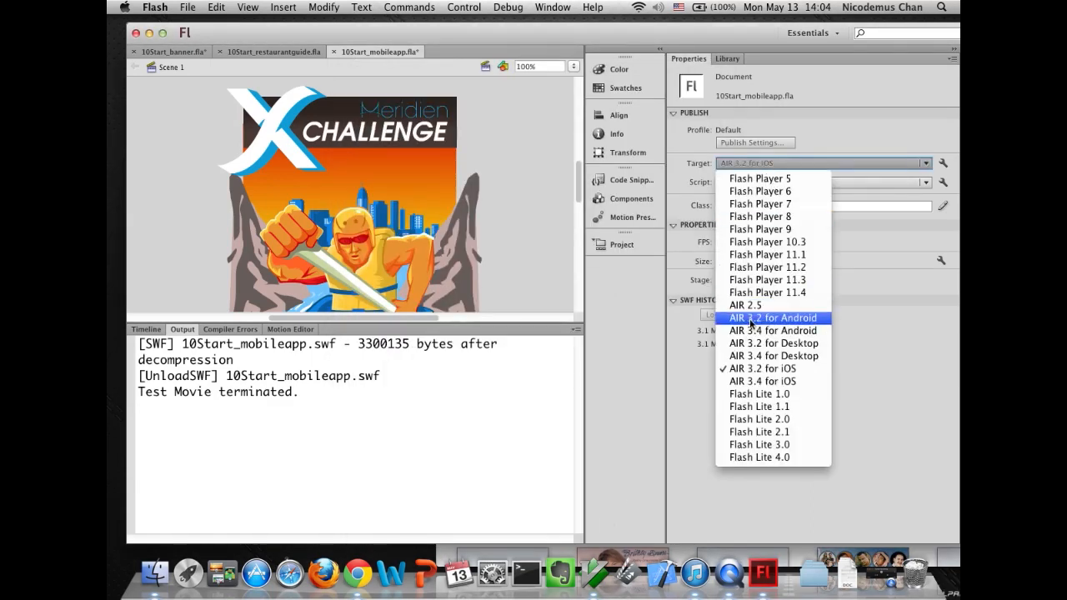
{"action": "left_click", "coordinate": [750, 320]}
{"action": "left_click", "coordinate": [751, 142]}
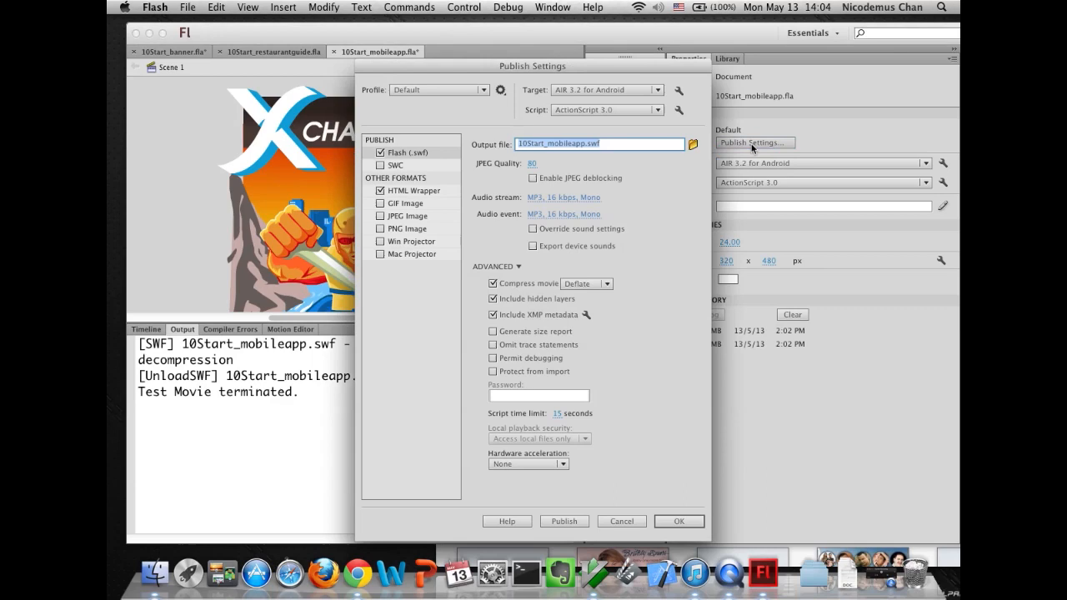
{"action": "left_click", "coordinate": [679, 90]}
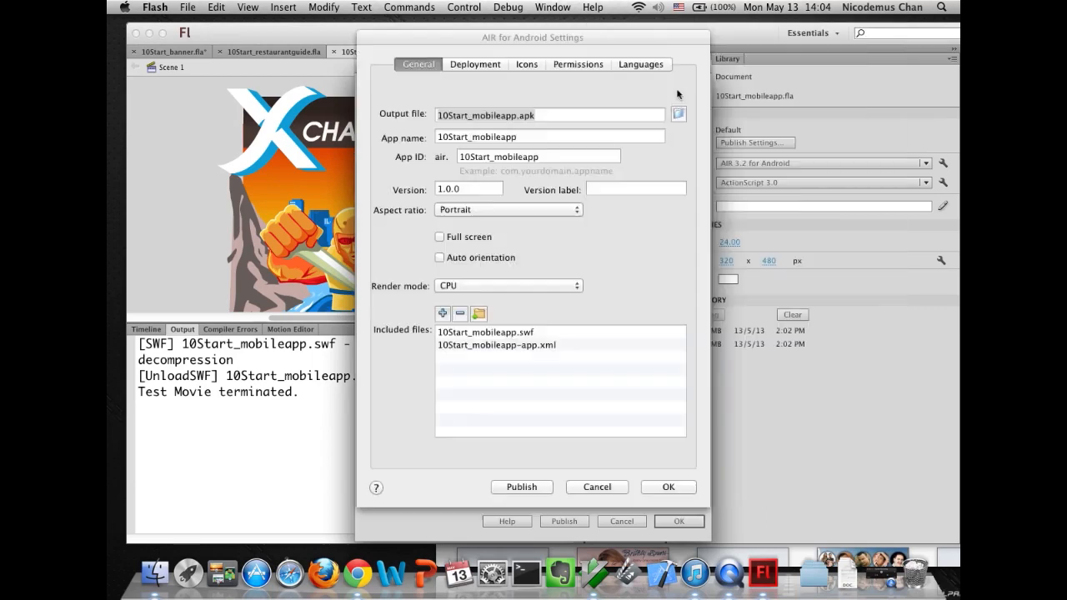
- Review the Deployment, Icons, Permissions and Languages tabs of the Android settings, then close both dialogs without changes
{"action": "left_click", "coordinate": [475, 65]}
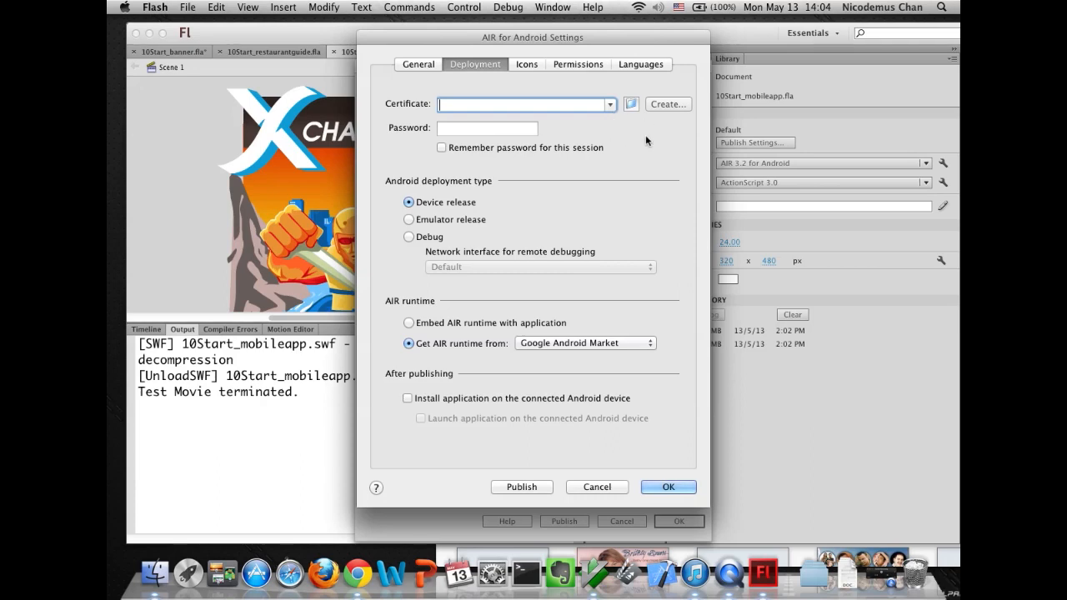
{"action": "left_click", "coordinate": [528, 64]}
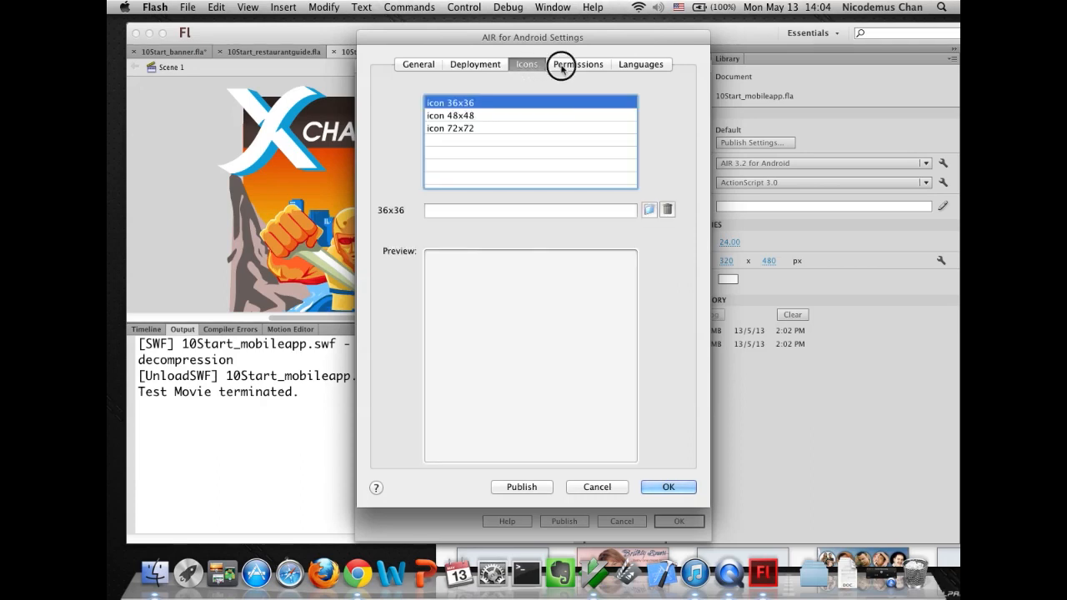
{"action": "left_click", "coordinate": [576, 66]}
{"action": "left_click", "coordinate": [631, 67]}
{"action": "left_click", "coordinate": [577, 65]}
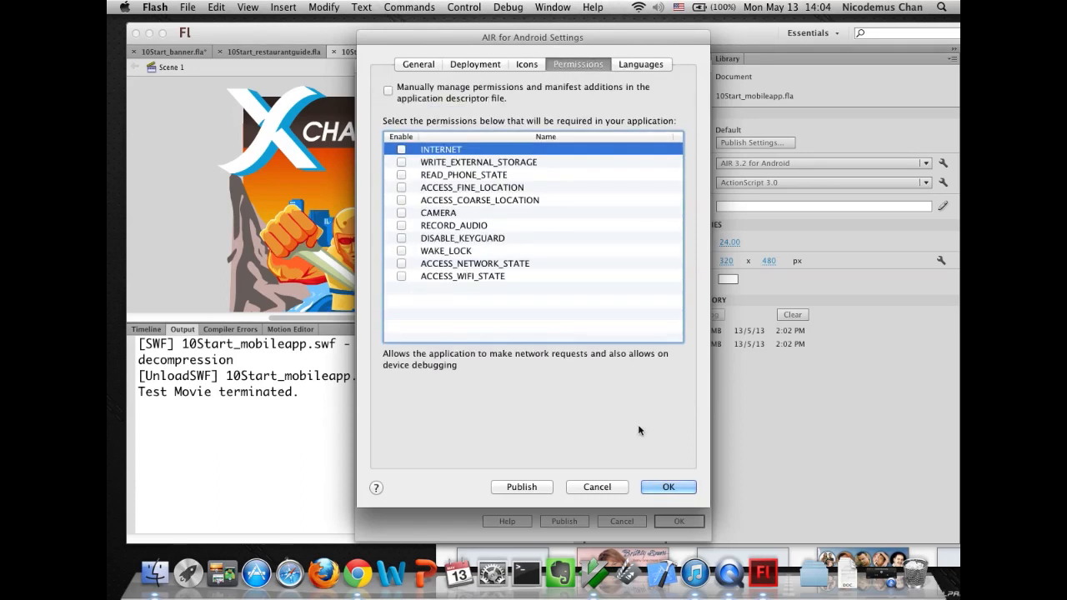
{"action": "left_click", "coordinate": [594, 486]}
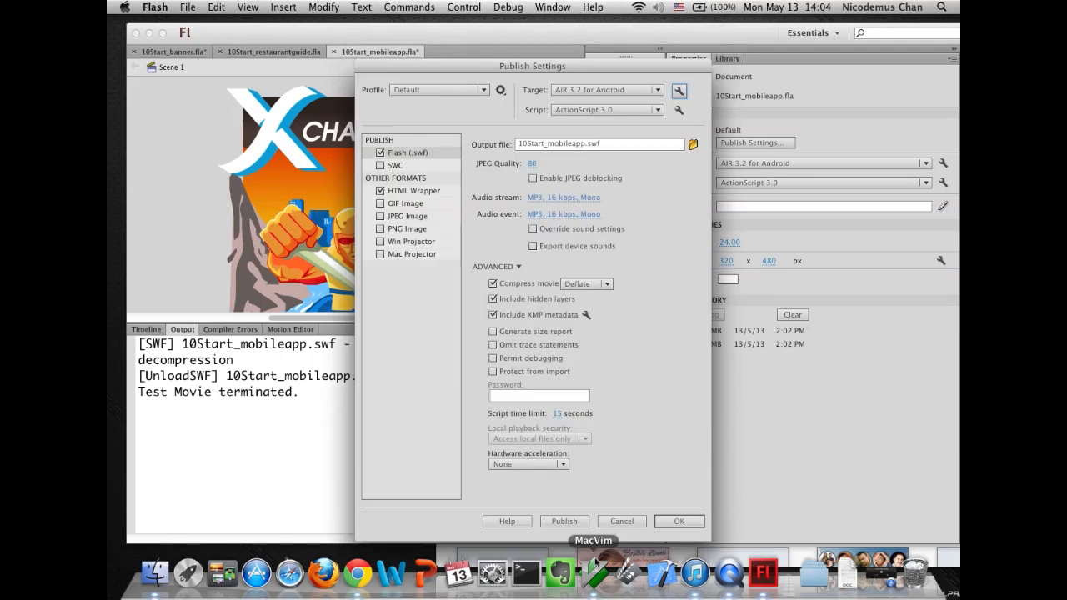
{"action": "left_click", "coordinate": [622, 521]}
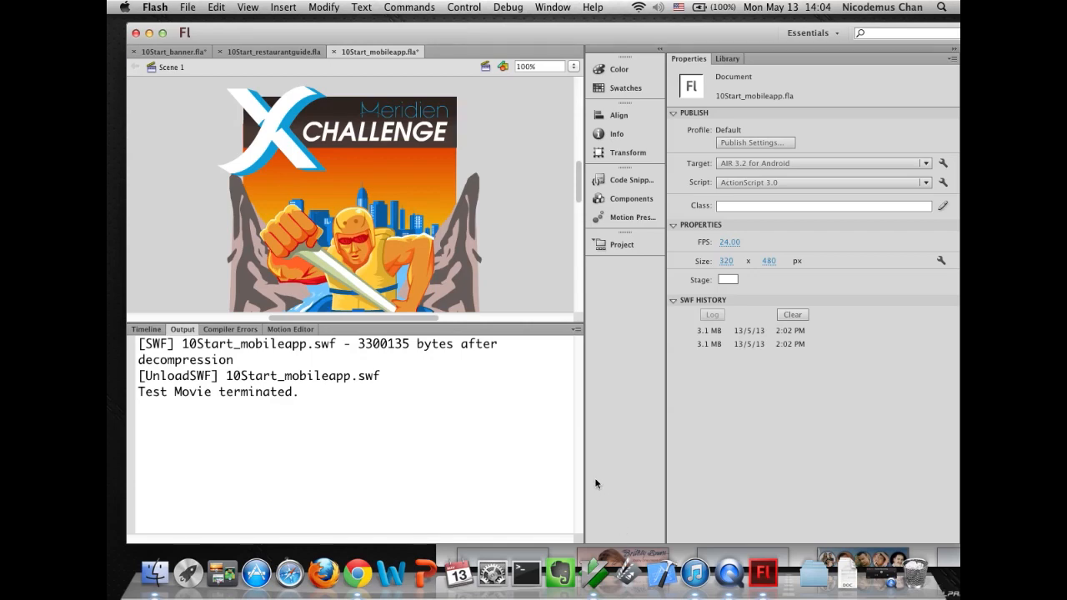
- Open the Project panel and start a new project named animation_web
{"action": "left_click", "coordinate": [603, 245]}
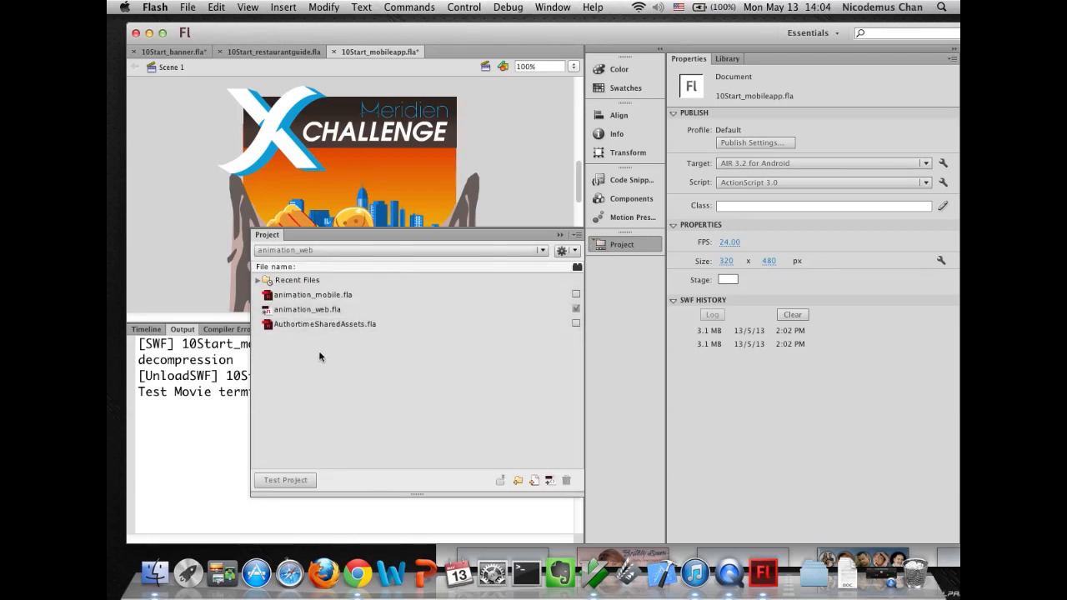
{"action": "left_click", "coordinate": [310, 251]}
{"action": "left_click", "coordinate": [310, 265]}
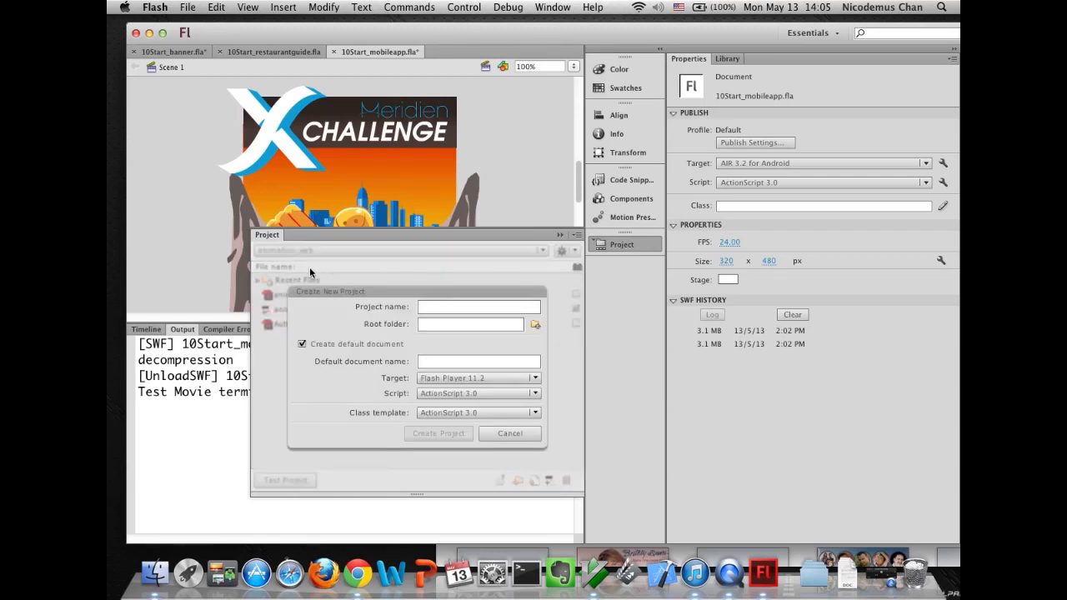
{"action": "type", "text": "animation_web"}
- Browse for the project's root folder and open the Lesson10 10Start folder inside Desktop's Flash CS6 Classroom in a Book Lessons
{"action": "left_click", "coordinate": [535, 325]}
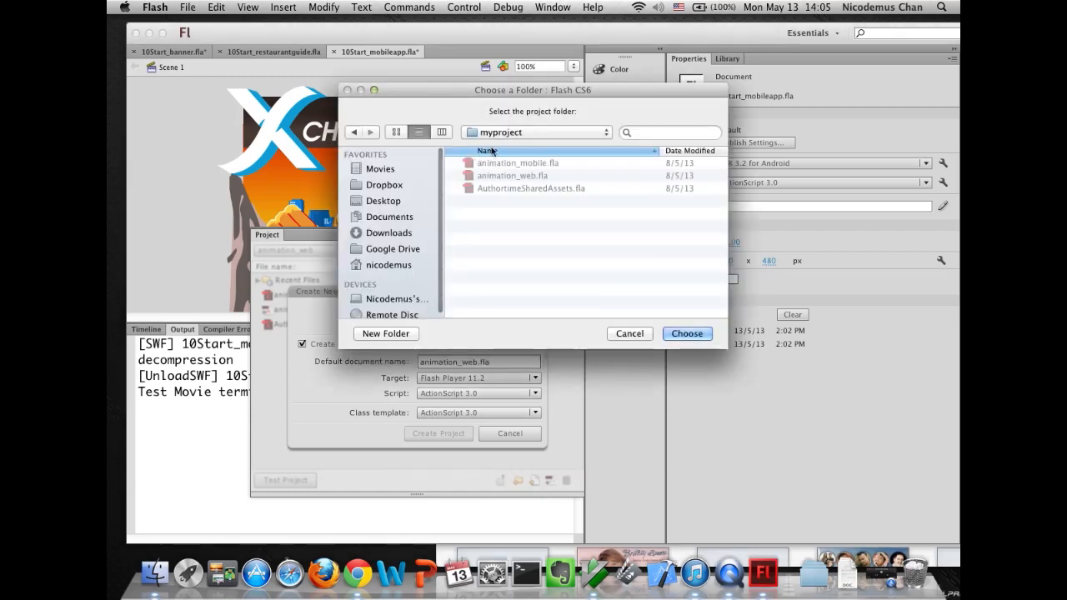
{"action": "left_click", "coordinate": [497, 133]}
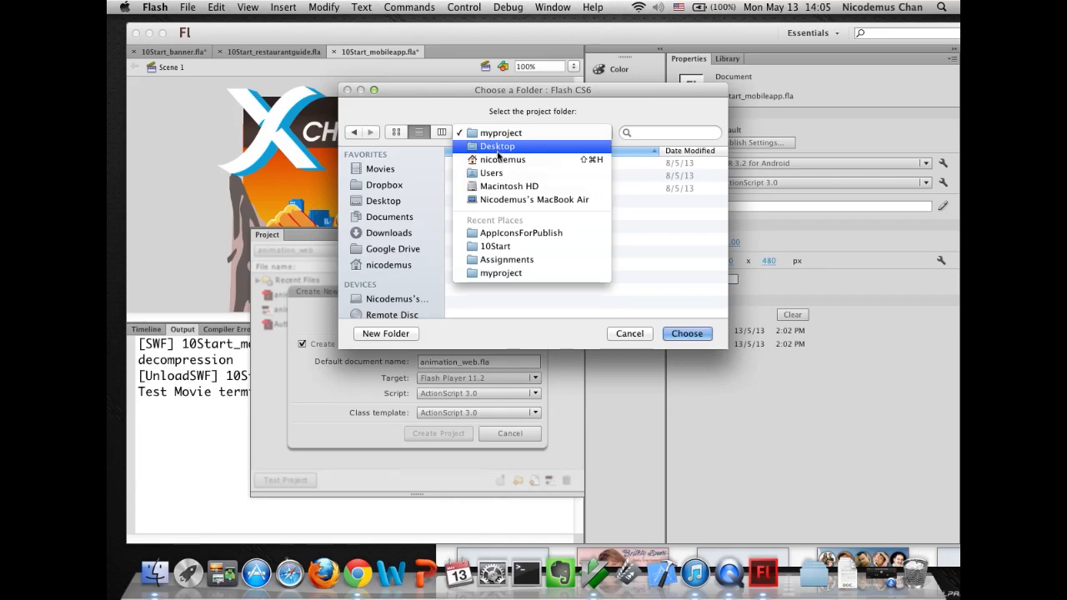
{"action": "left_click", "coordinate": [498, 150]}
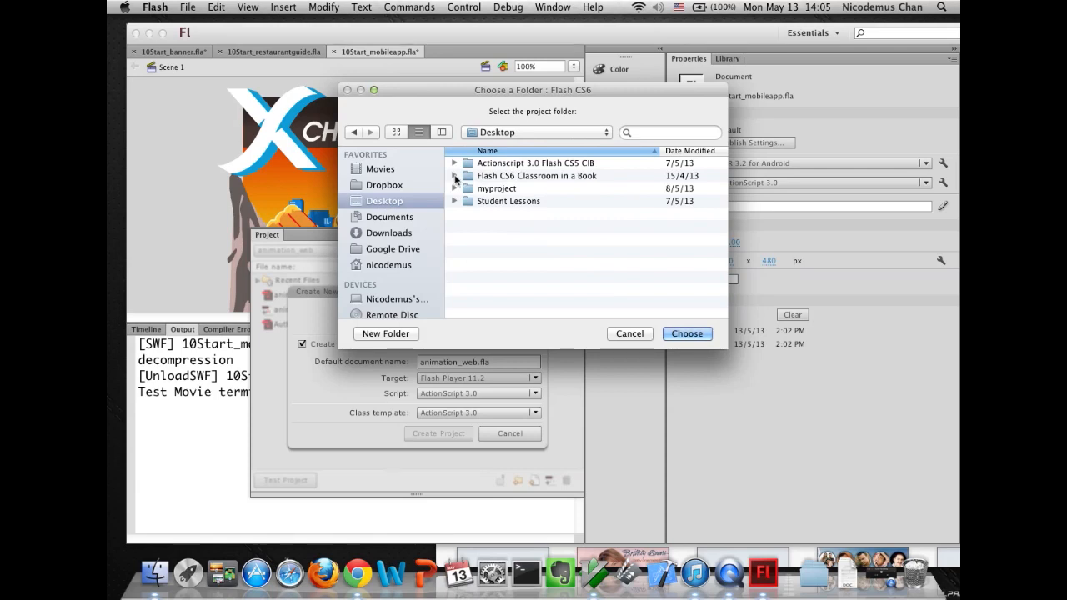
{"action": "left_click", "coordinate": [455, 177]}
{"action": "left_click", "coordinate": [466, 177]}
{"action": "left_click", "coordinate": [480, 202]}
{"action": "left_click", "coordinate": [465, 202]}
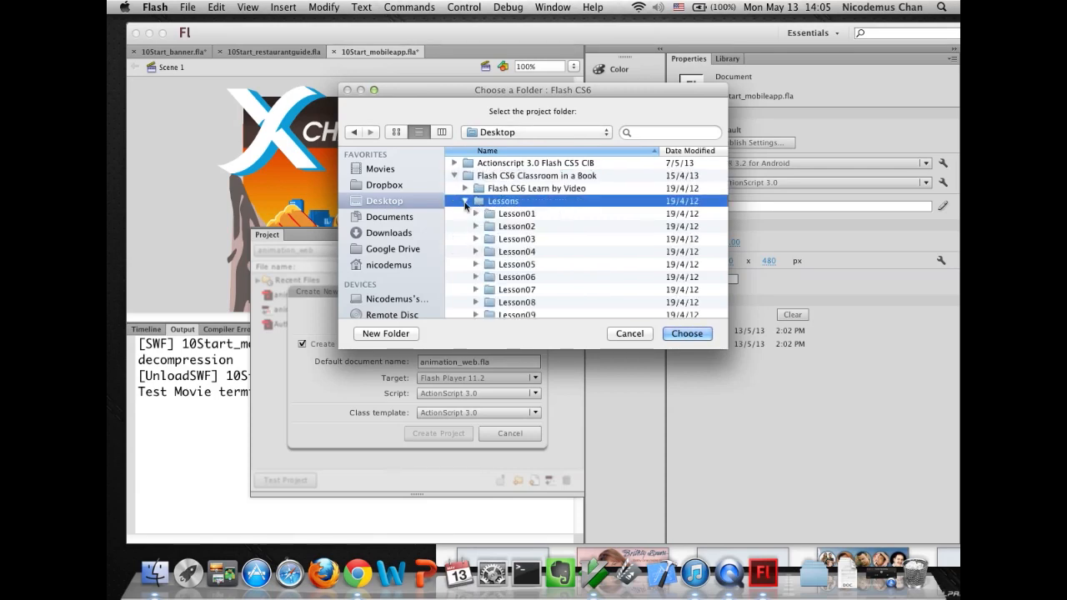
{"action": "scroll", "coordinate": [500, 250], "scroll_direction": "down", "scroll_amount": 3}
{"action": "left_click", "coordinate": [476, 261]}
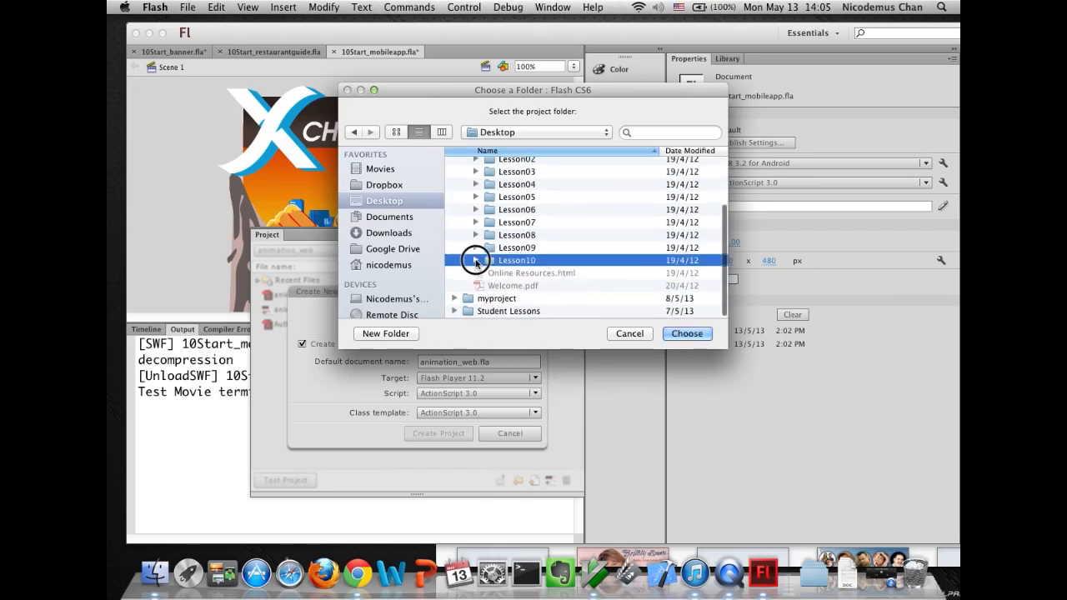
{"action": "left_click", "coordinate": [492, 287]}
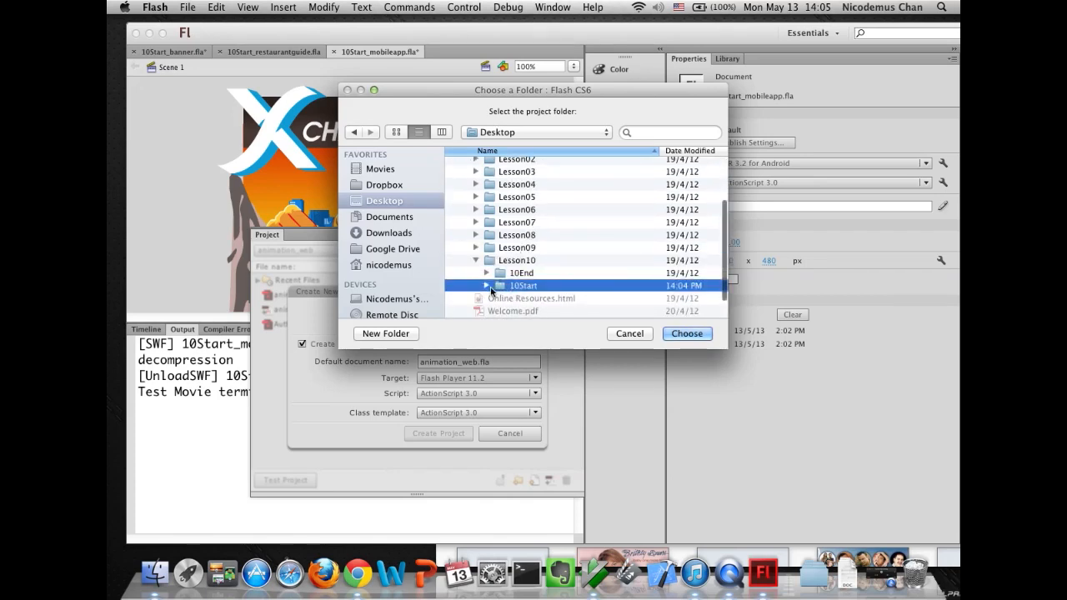
{"action": "left_click", "coordinate": [488, 286]}
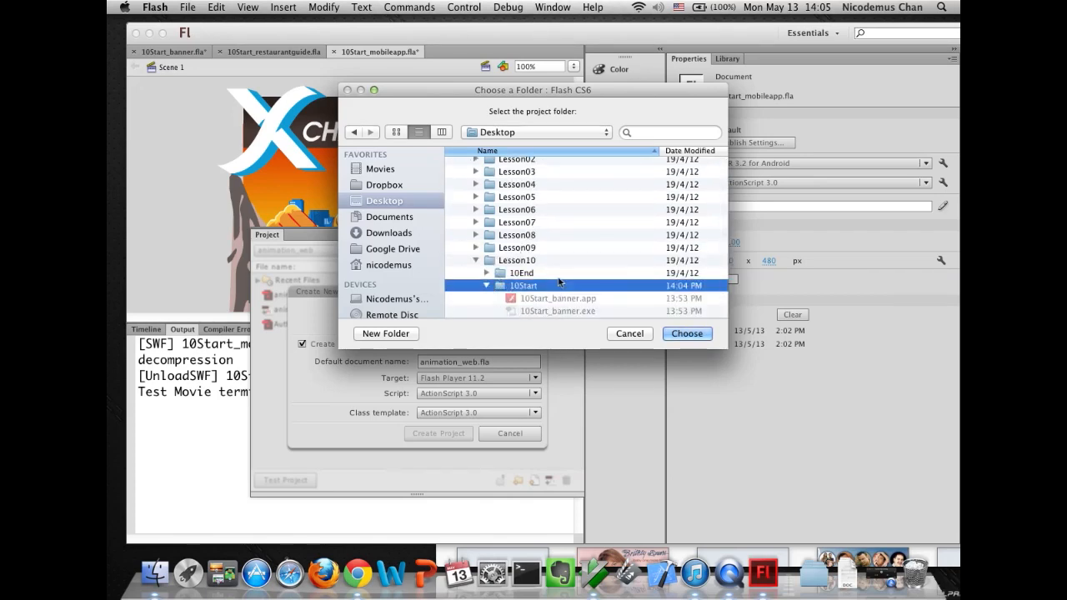
- Create a new folder named myproject2 in 10Start and choose it as the project's root folder
{"action": "scroll", "coordinate": [558, 281], "scroll_direction": "down", "scroll_amount": 3}
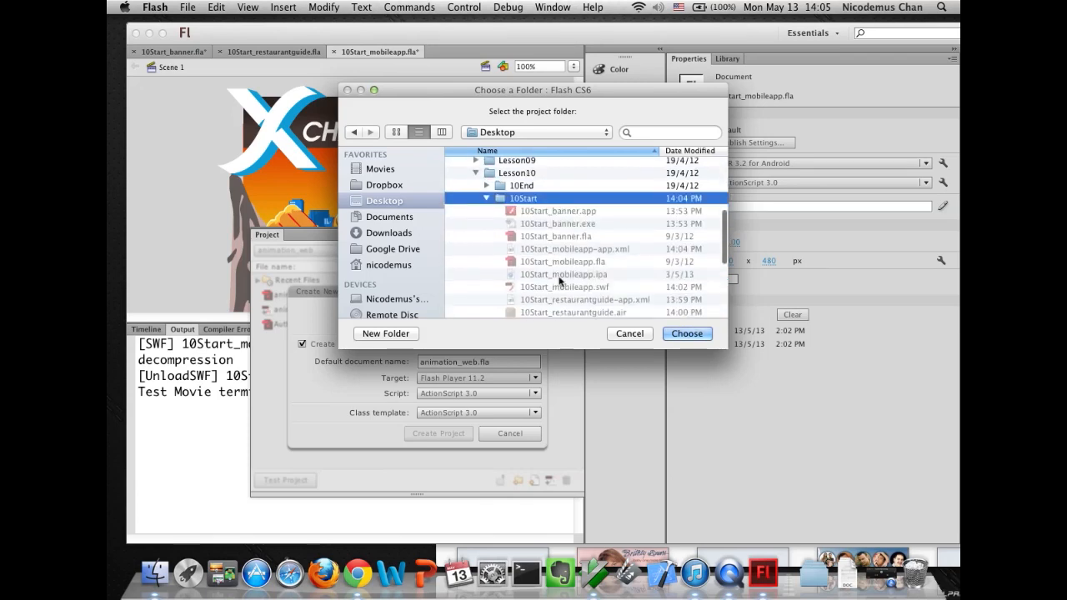
{"action": "scroll", "coordinate": [559, 281], "scroll_direction": "down", "scroll_amount": 3}
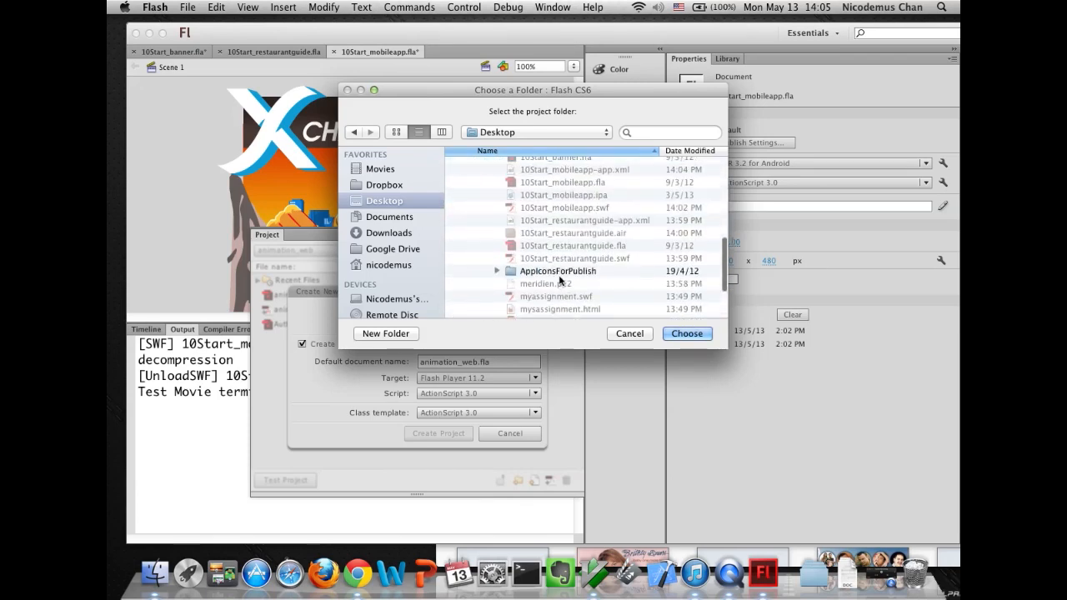
{"action": "left_click", "coordinate": [386, 333]}
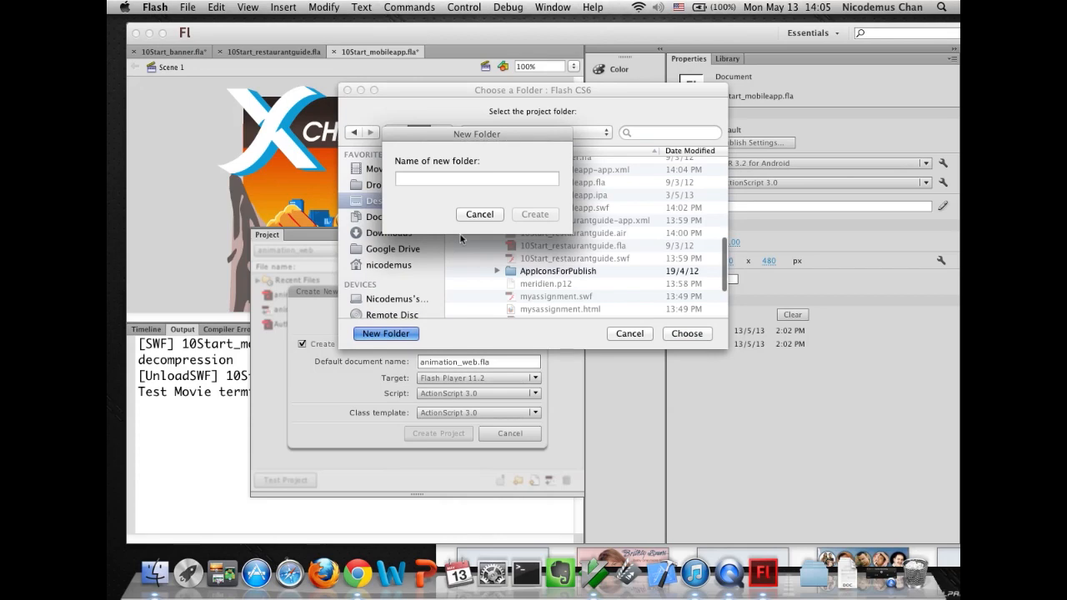
{"action": "type", "text": "myprojec"}
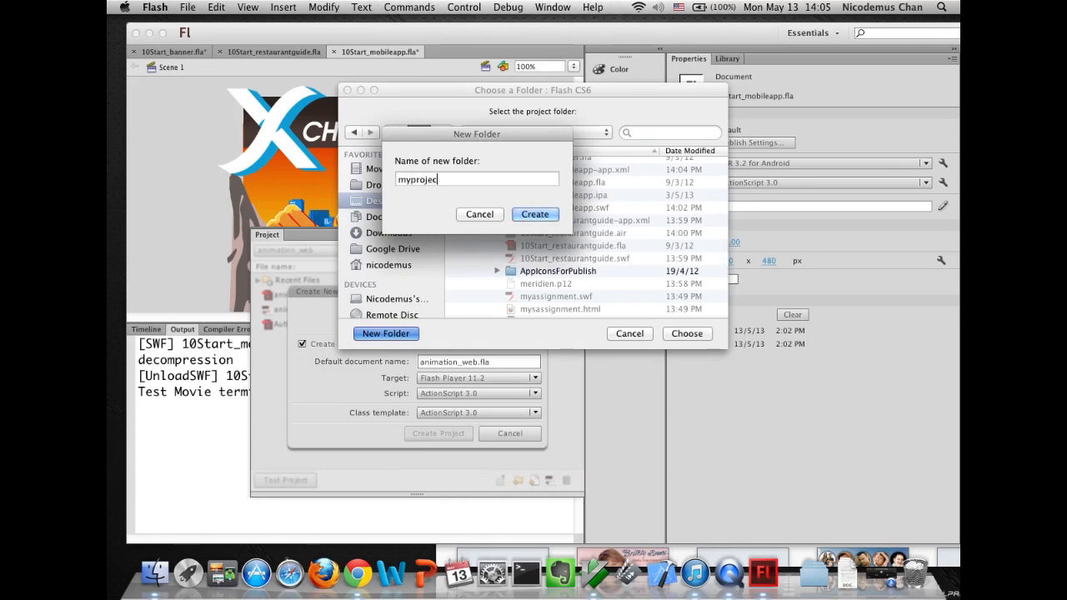
{"action": "type", "text": "t"}
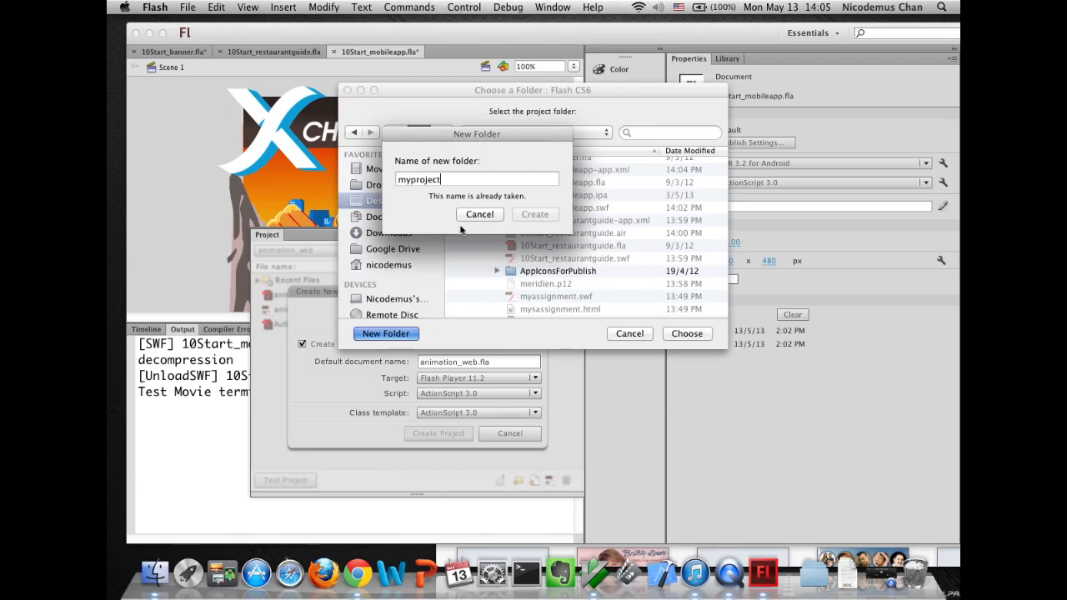
{"action": "type", "text": "2"}
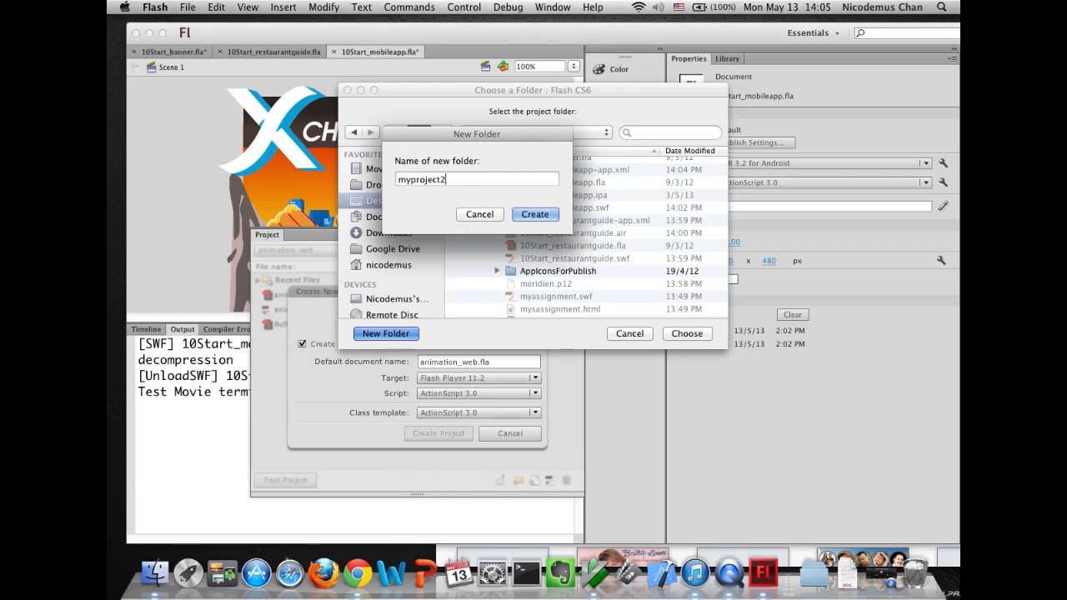
{"action": "left_click", "coordinate": [536, 215]}
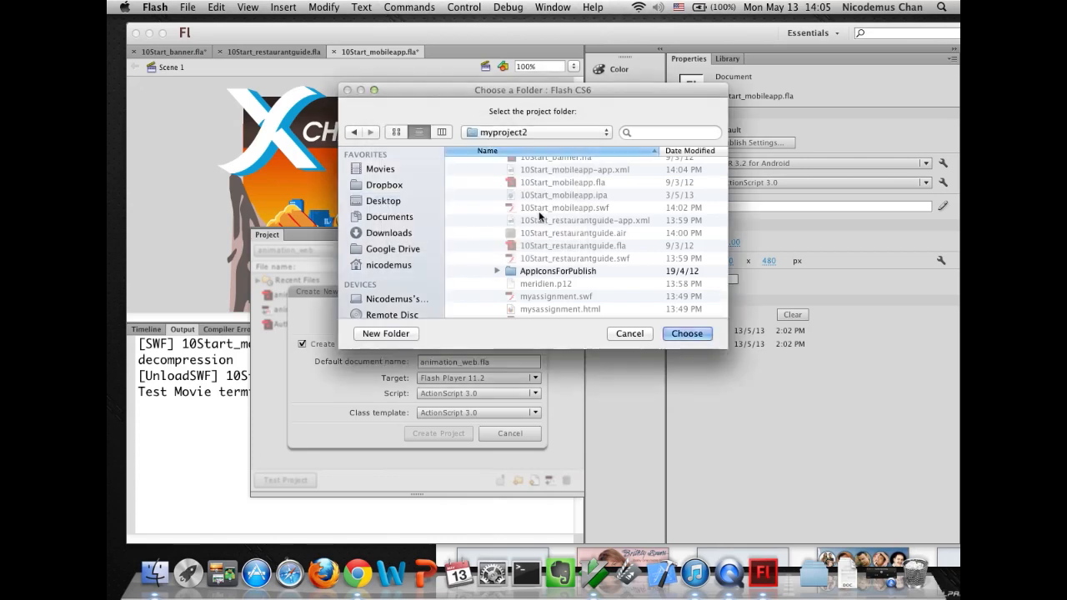
{"action": "left_click", "coordinate": [695, 334]}
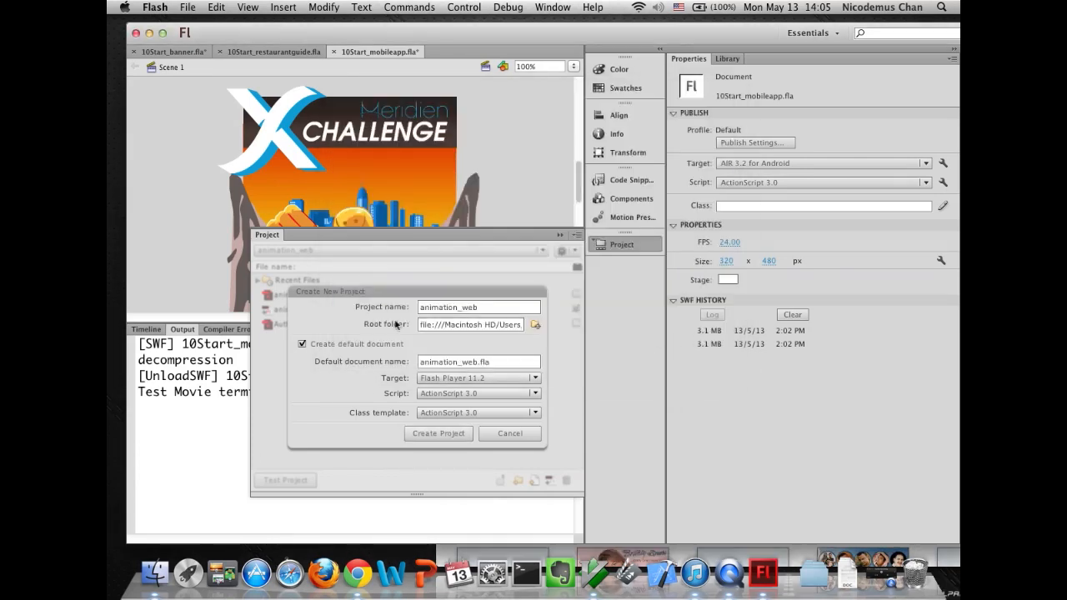
- Create the project and choose animation_web2 from the project list
{"action": "left_click", "coordinate": [419, 435]}
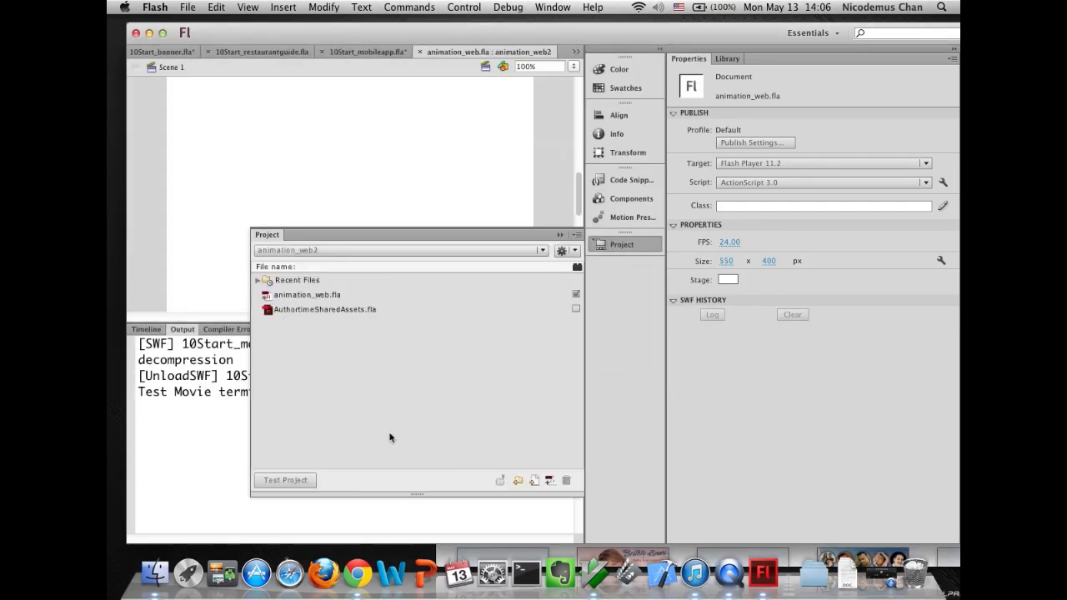
{"action": "left_click", "coordinate": [280, 250]}
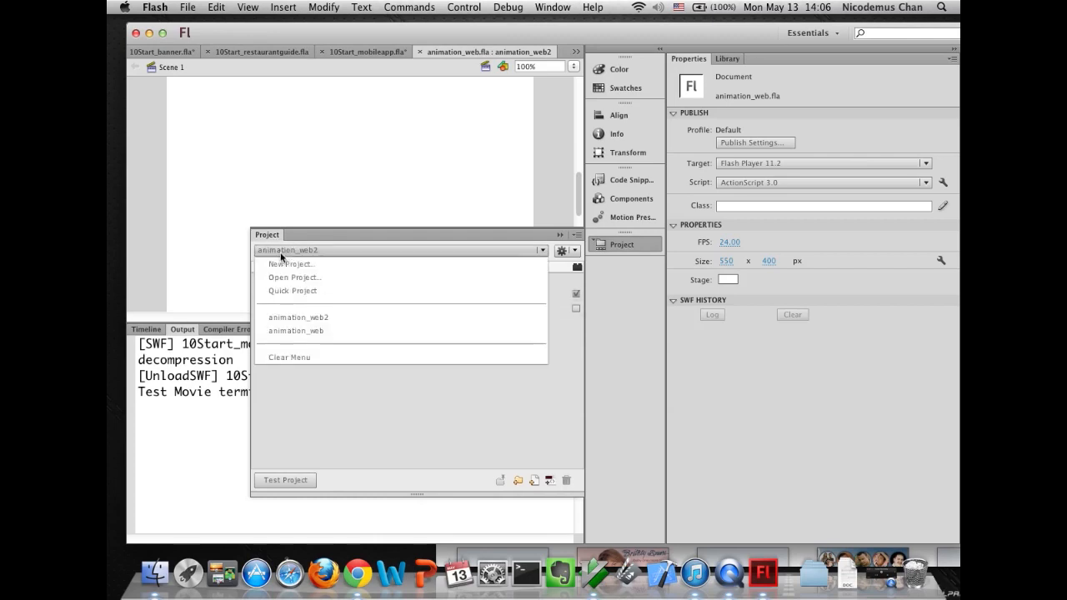
{"action": "left_click", "coordinate": [288, 320]}
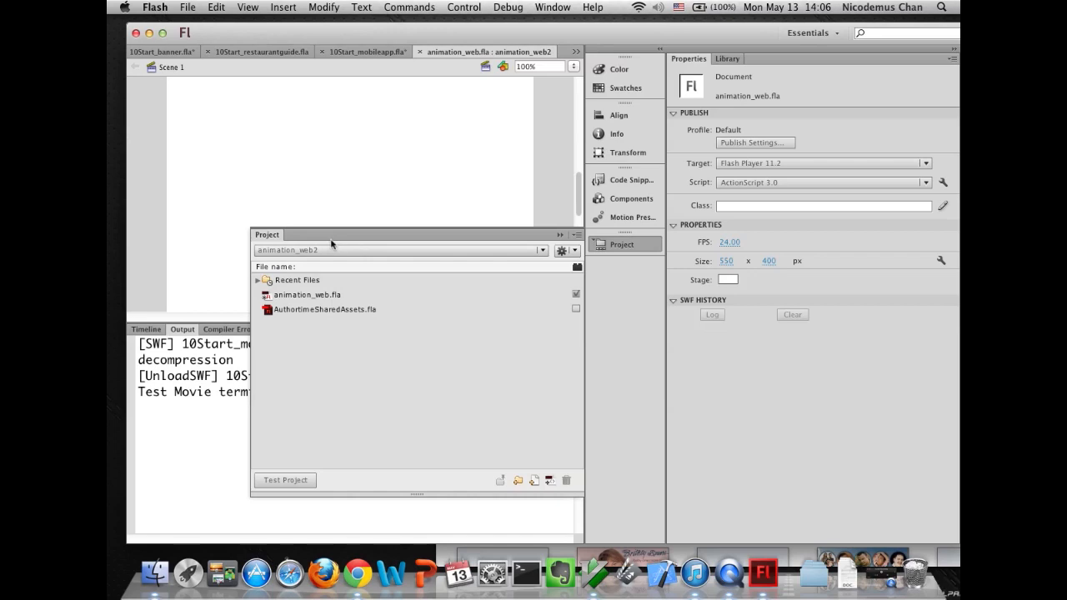
- Collapse the Project panel and bring out the Tools panel as a floating panel over the stage
{"action": "left_click", "coordinate": [608, 248]}
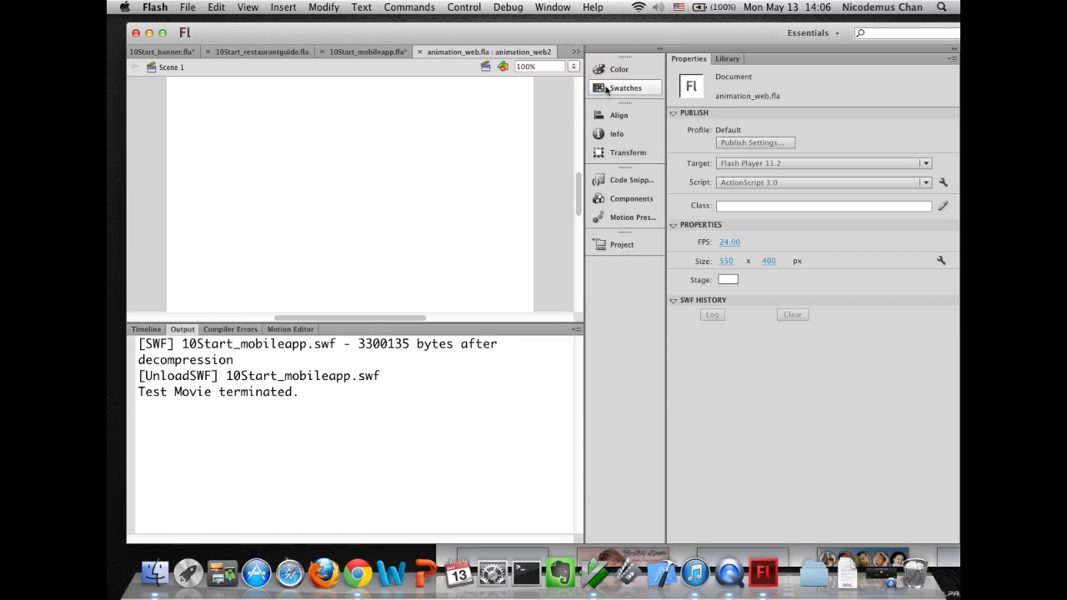
{"action": "left_click", "coordinate": [554, 8]}
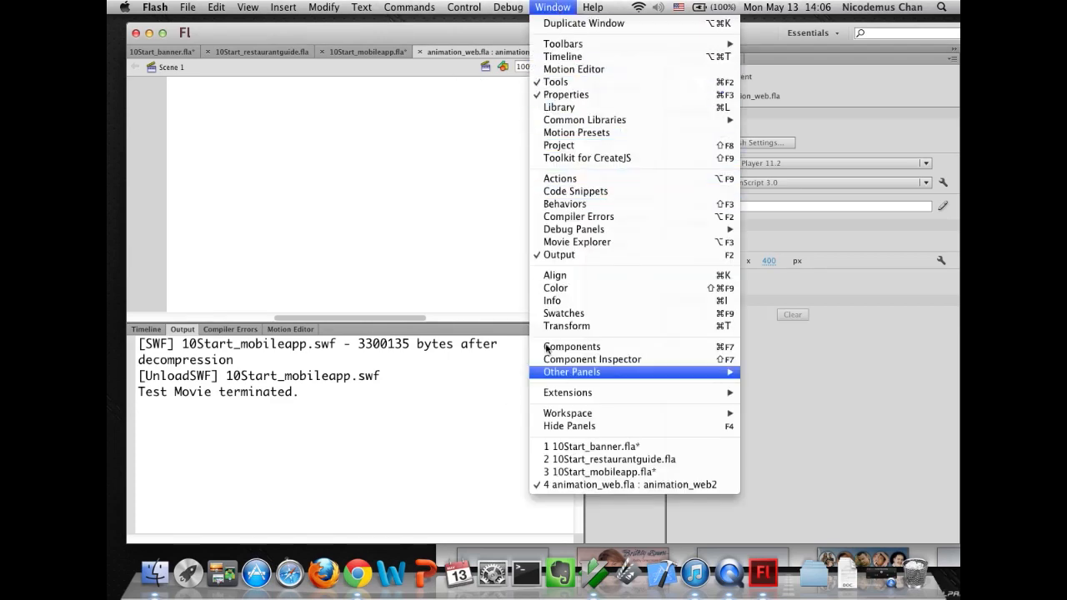
{"action": "left_click", "coordinate": [419, 170]}
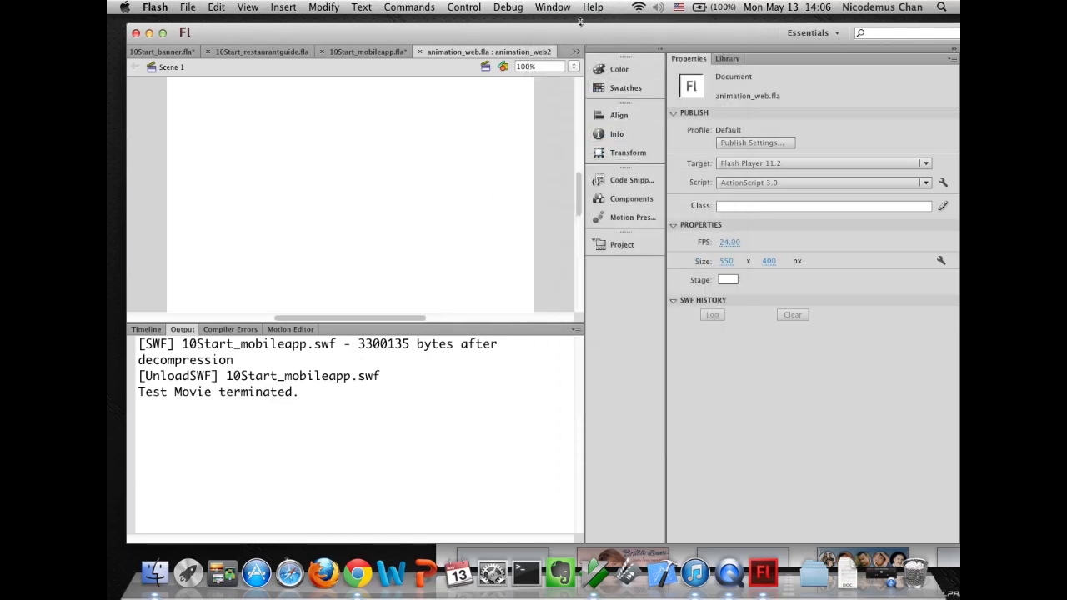
{"action": "left_click", "coordinate": [553, 7]}
{"action": "left_click", "coordinate": [558, 81]}
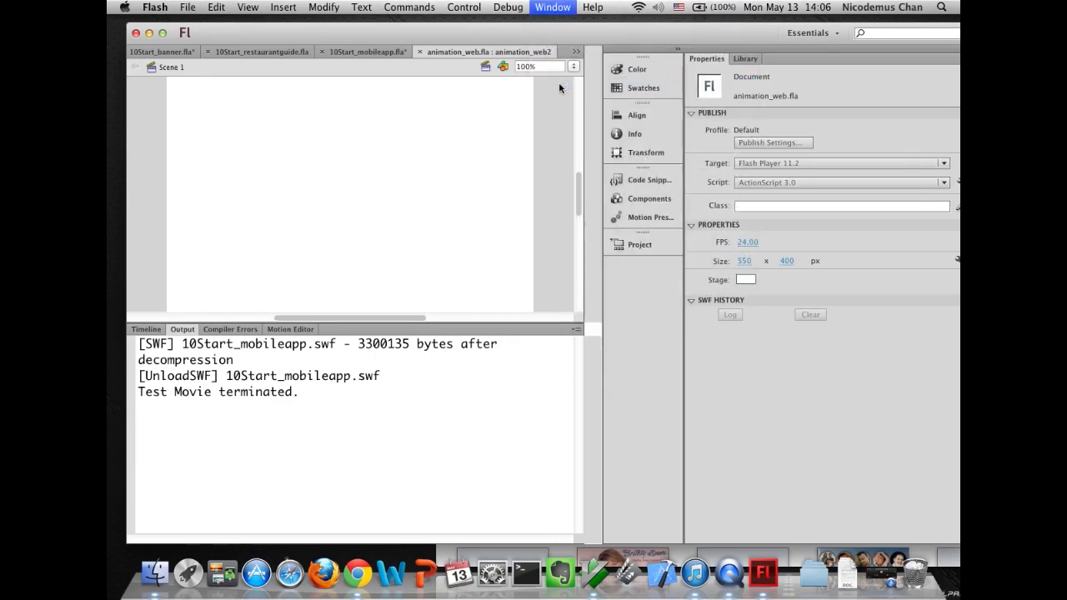
{"action": "left_click", "coordinate": [552, 7]}
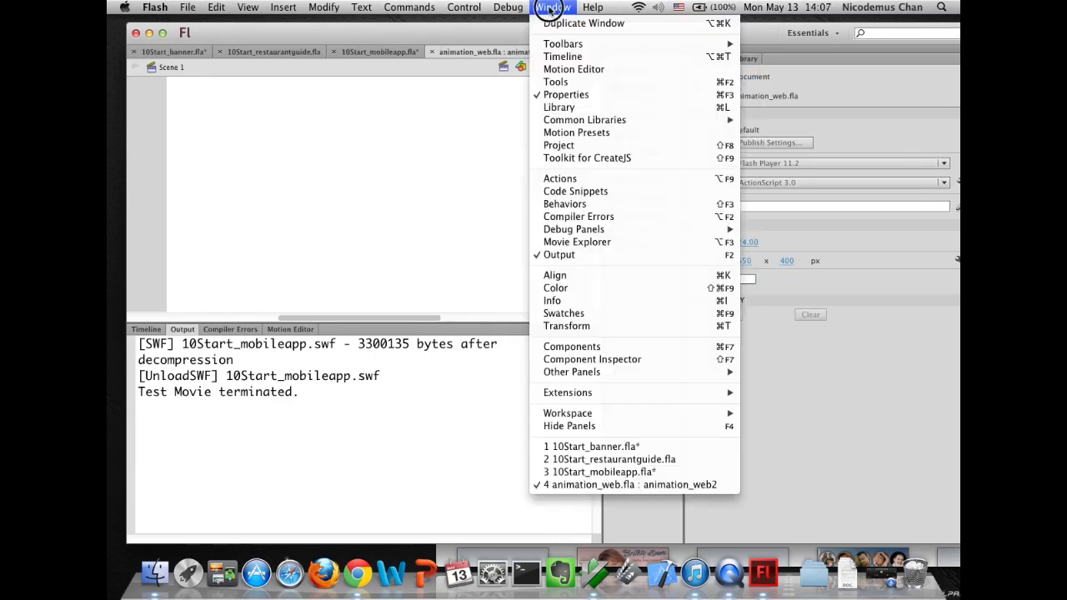
{"action": "left_click", "coordinate": [557, 82]}
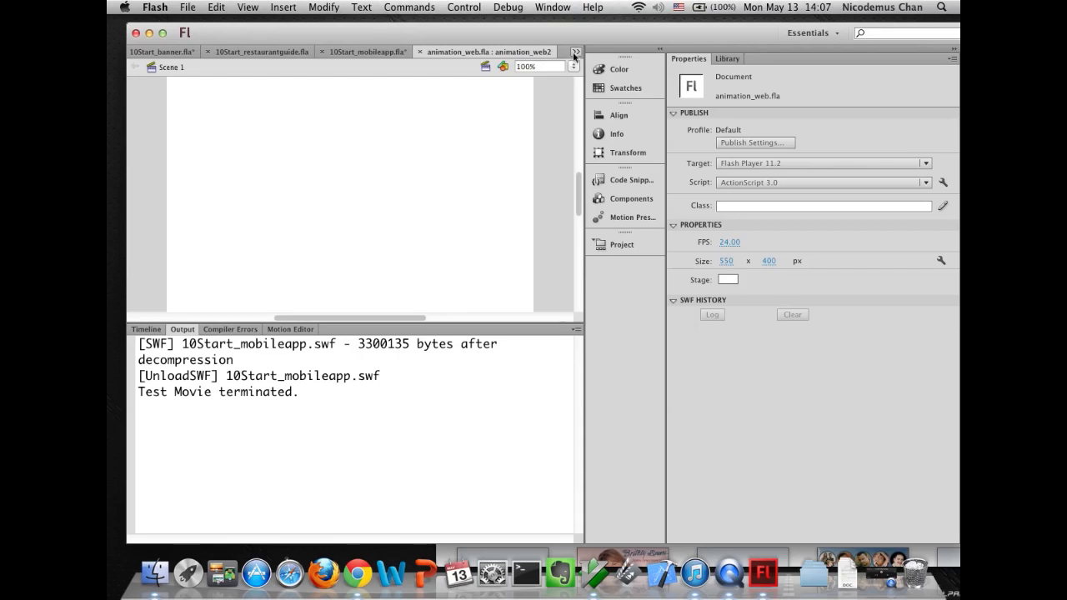
{"action": "left_click", "coordinate": [575, 51]}
{"action": "left_click", "coordinate": [525, 157]}
{"action": "left_click", "coordinate": [808, 33]}
{"action": "left_click", "coordinate": [807, 113]}
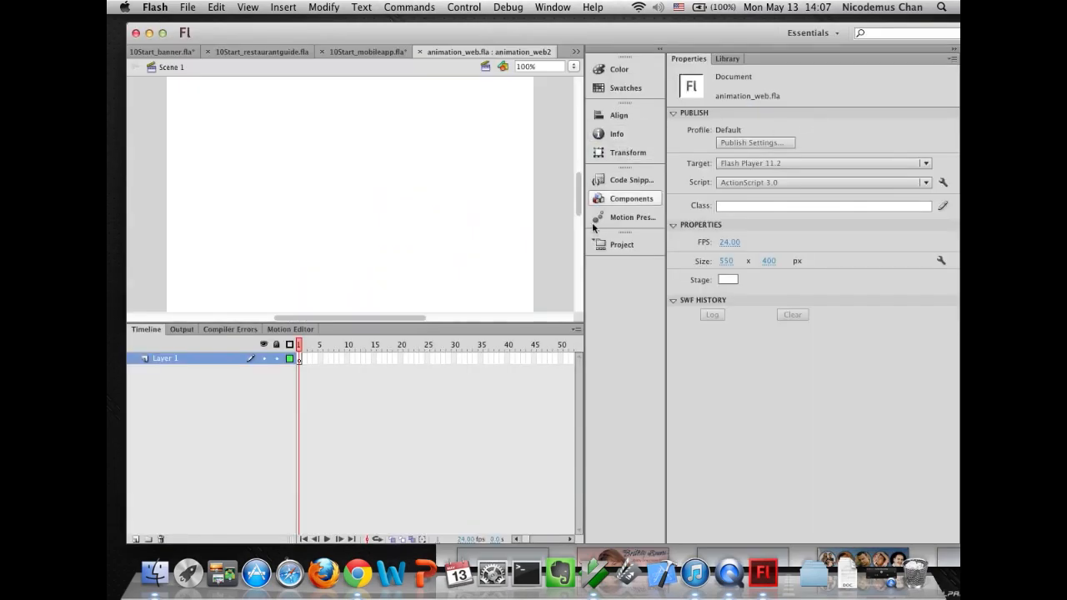
{"action": "left_click_drag", "start_coordinate": [731, 38], "coordinate": [675, 40]}
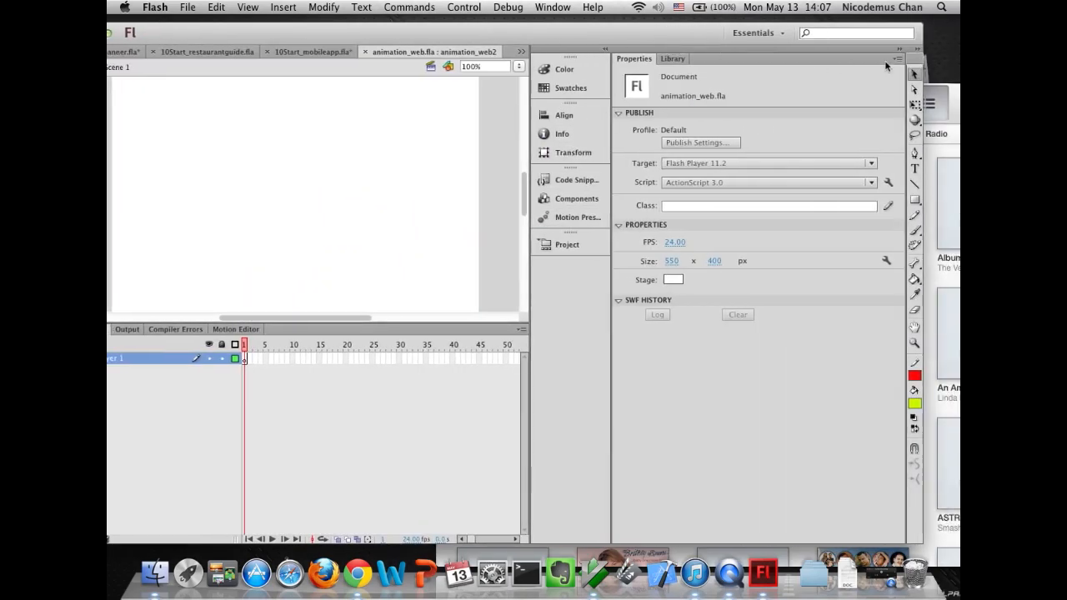
{"action": "left_click", "coordinate": [918, 49]}
{"action": "left_click_drag", "start_coordinate": [912, 65], "coordinate": [410, 119]}
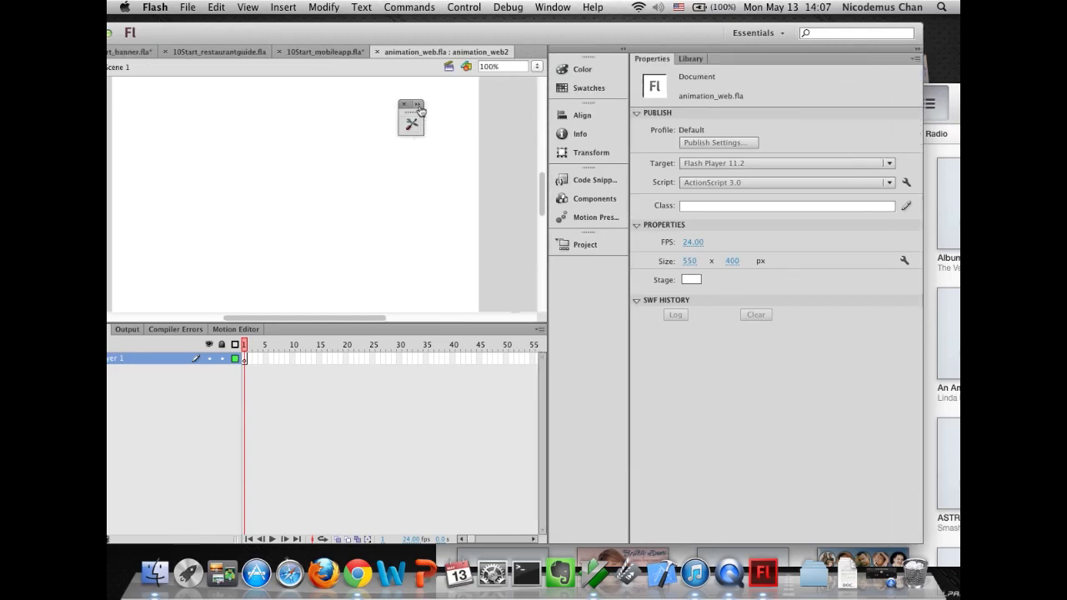
{"action": "left_click", "coordinate": [417, 105]}
{"action": "left_click_drag", "start_coordinate": [506, 34], "coordinate": [579, 41]}
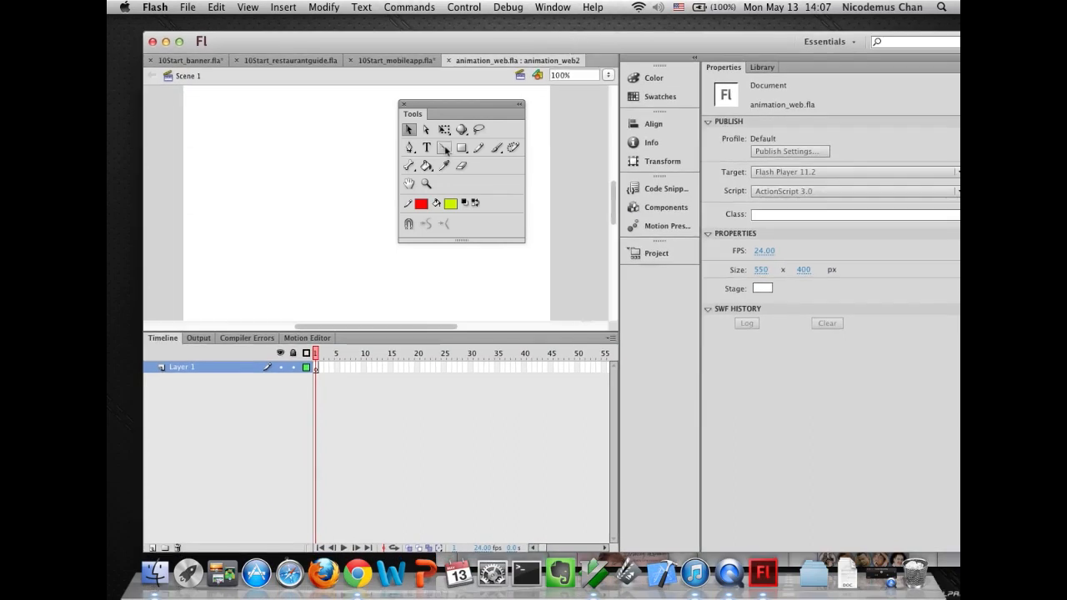
- Draw a rectangle on the stage with the Rectangle tool and thicken its stroke to about 18.6
{"action": "left_click", "coordinate": [460, 148]}
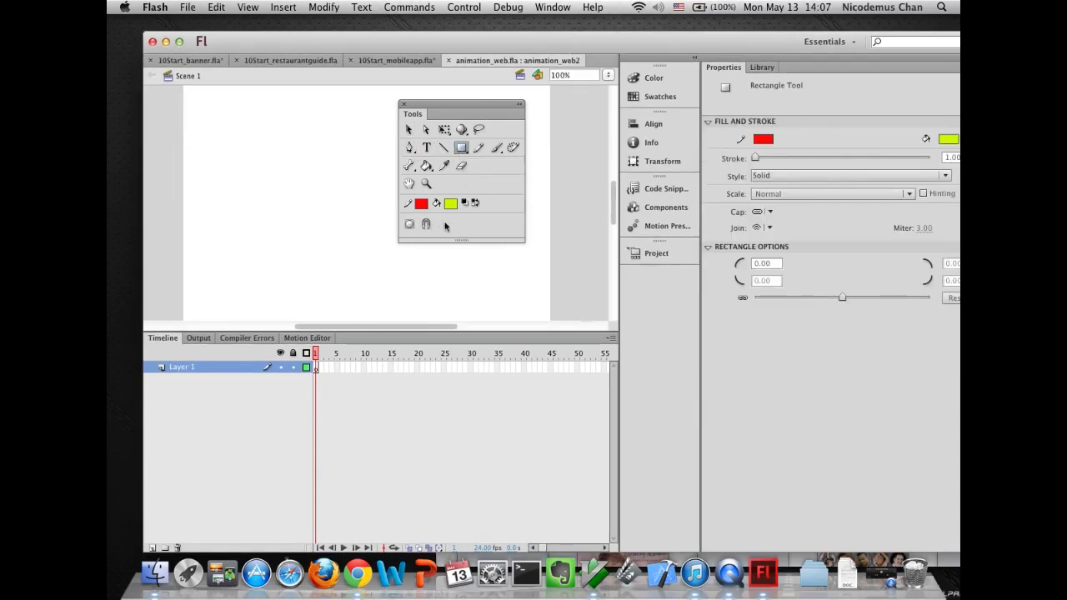
{"action": "left_click_drag", "start_coordinate": [242, 158], "coordinate": [338, 234]}
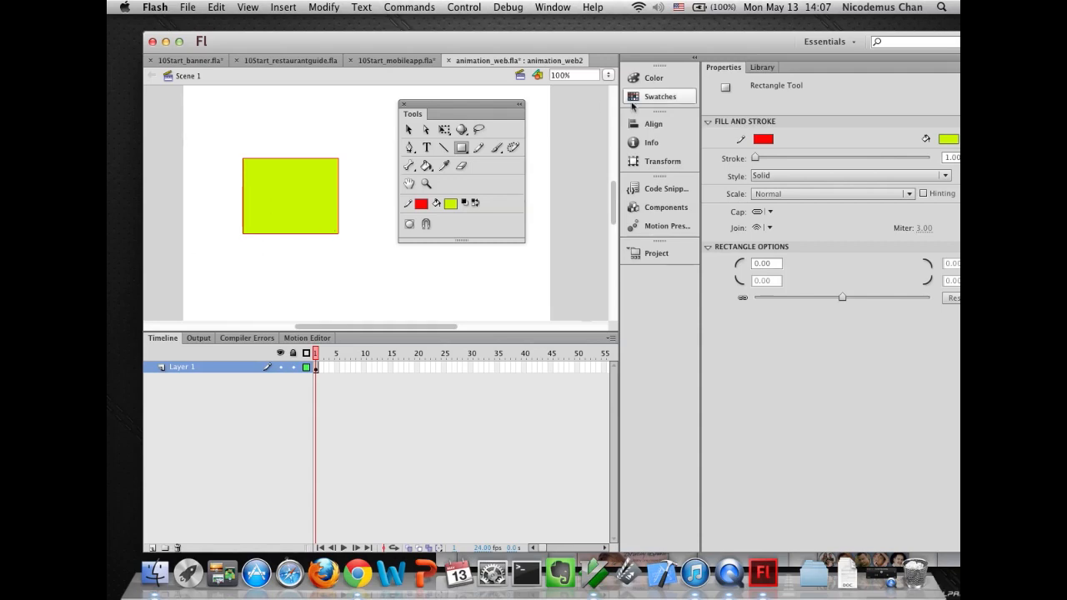
{"action": "left_click", "coordinate": [408, 129]}
{"action": "left_click_drag", "start_coordinate": [209, 134], "coordinate": [366, 292]}
{"action": "left_click_drag", "start_coordinate": [755, 215], "coordinate": [770, 215]}
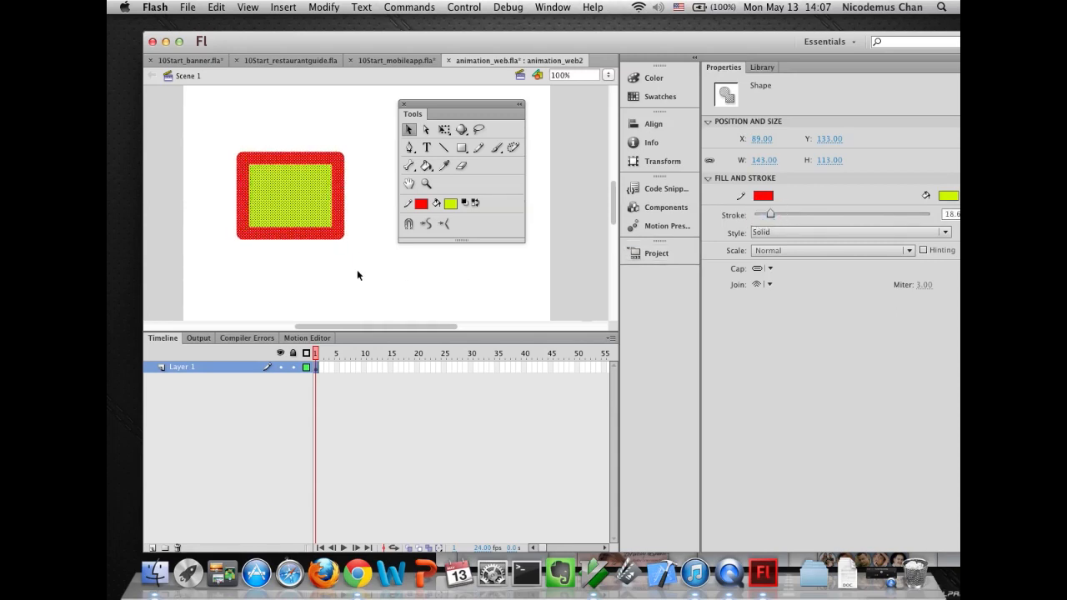
- Convert the whole rectangle into a Movie Clip symbol named rectshared
{"action": "left_click", "coordinate": [332, 134]}
{"action": "left_click_drag", "start_coordinate": [222, 118], "coordinate": [362, 302]}
{"action": "left_click", "coordinate": [322, 9]}
{"action": "left_click", "coordinate": [326, 44]}
{"action": "type", "text": "rect"}
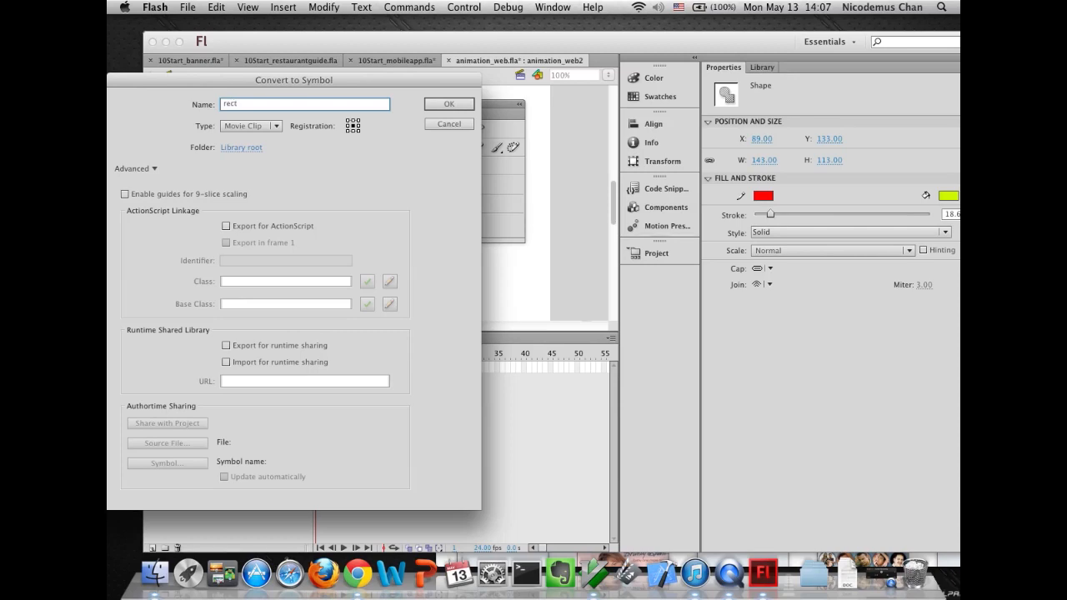
{"action": "type", "text": "shared"}
{"action": "left_click", "coordinate": [441, 105]}
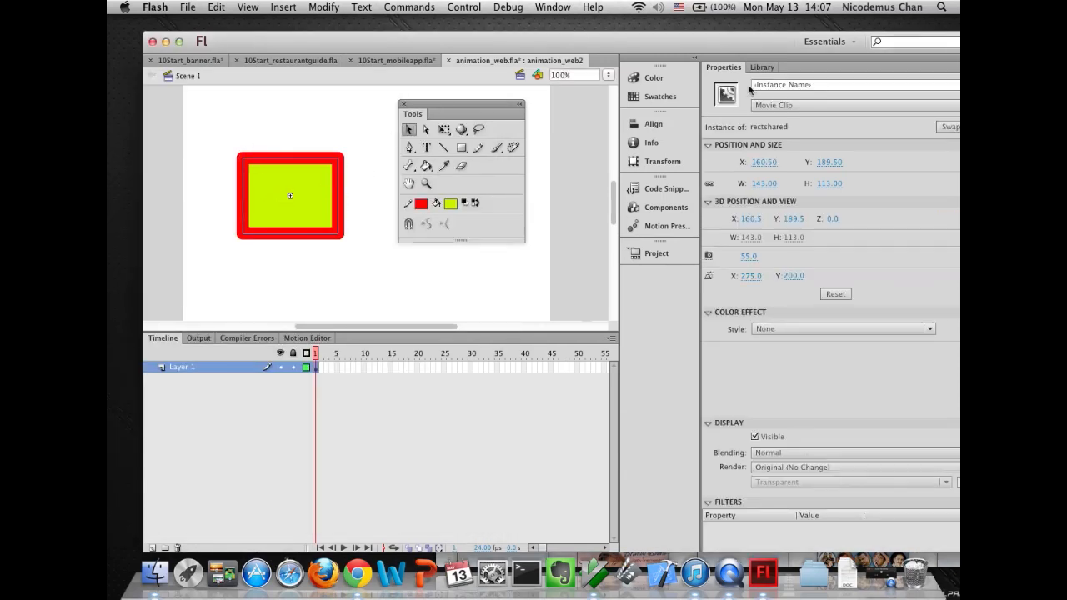
- Mark the rectshared symbol in the Library for sharing with the project
{"action": "left_click", "coordinate": [755, 67]}
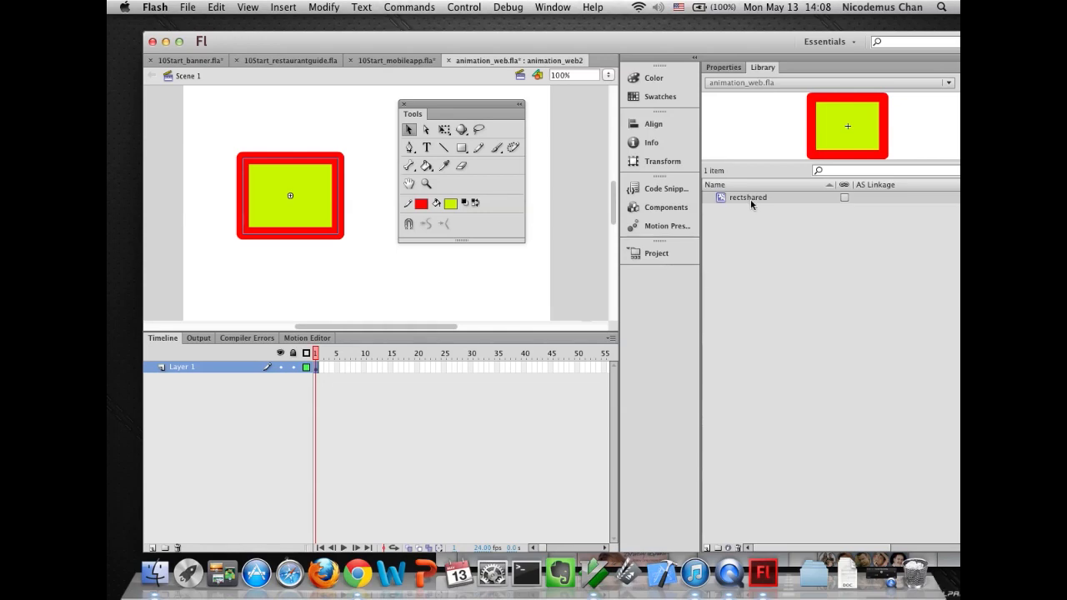
{"action": "left_click", "coordinate": [843, 197]}
{"action": "left_click", "coordinate": [843, 200]}
- Create a new project file named animation_mobile2.fla targeting AIR 3.2 for Android
{"action": "left_click", "coordinate": [646, 254]}
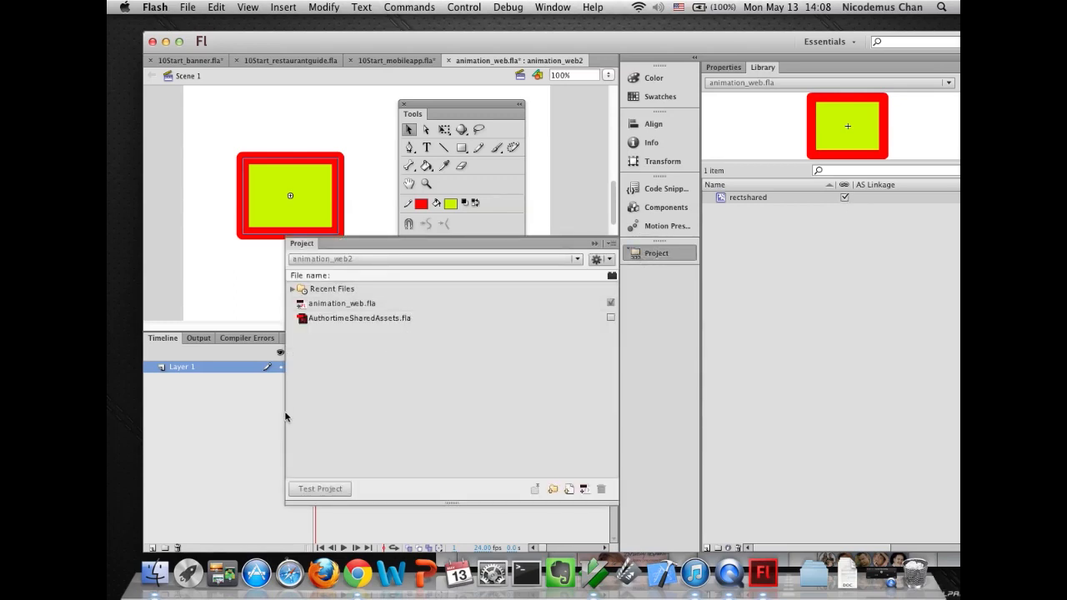
{"action": "left_click", "coordinate": [570, 491]}
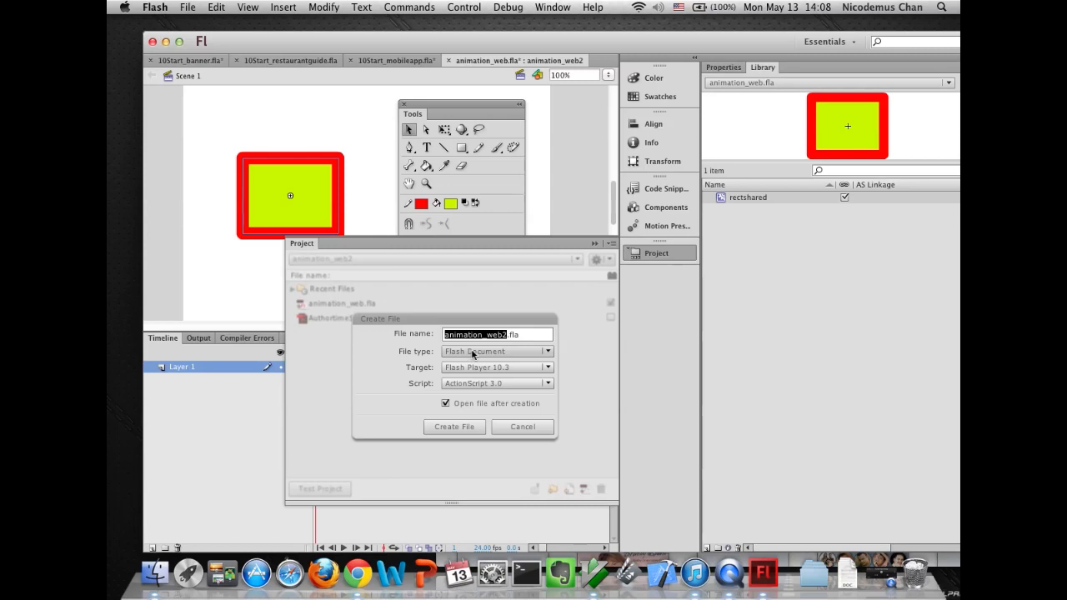
{"action": "type", "text": "animation_mobile2"}
{"action": "left_click", "coordinate": [457, 431]}
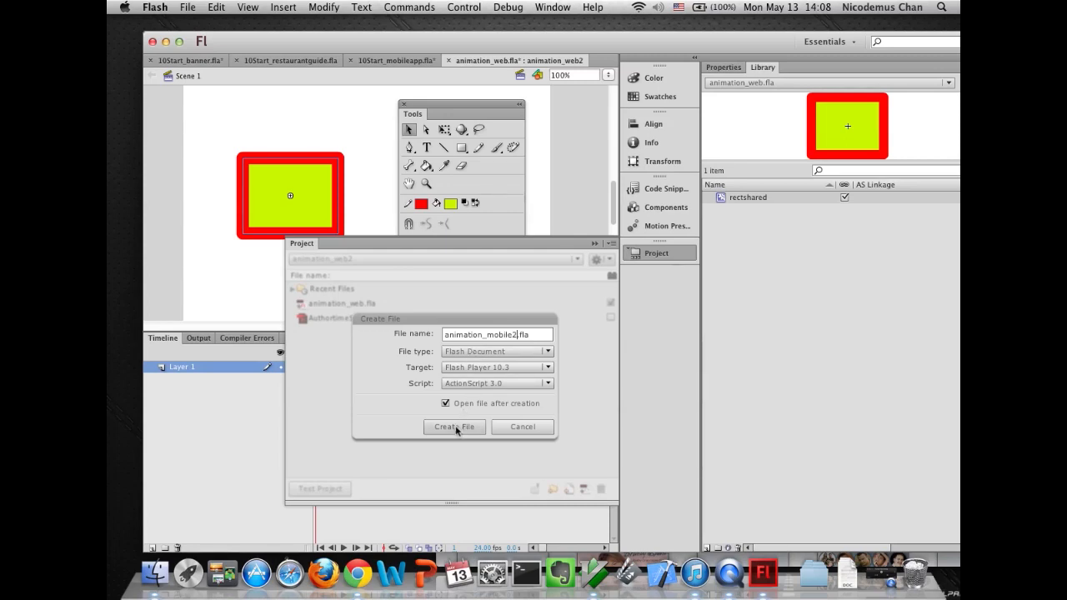
{"action": "left_click", "coordinate": [475, 367]}
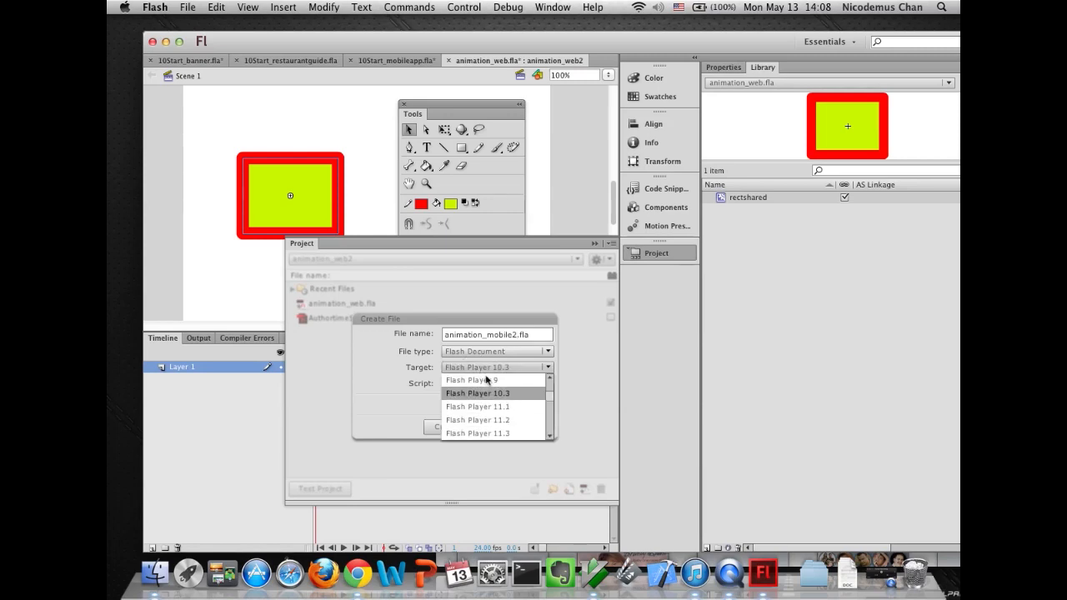
{"action": "left_click_drag", "start_coordinate": [551, 397], "coordinate": [552, 408]}
{"action": "left_click", "coordinate": [480, 420]}
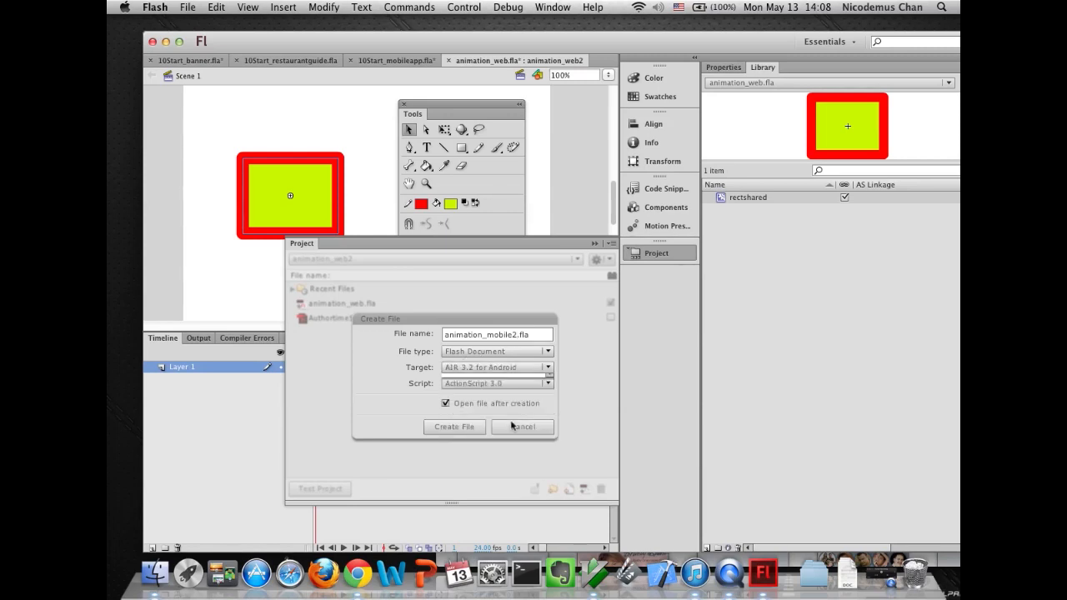
{"action": "left_click", "coordinate": [449, 428]}
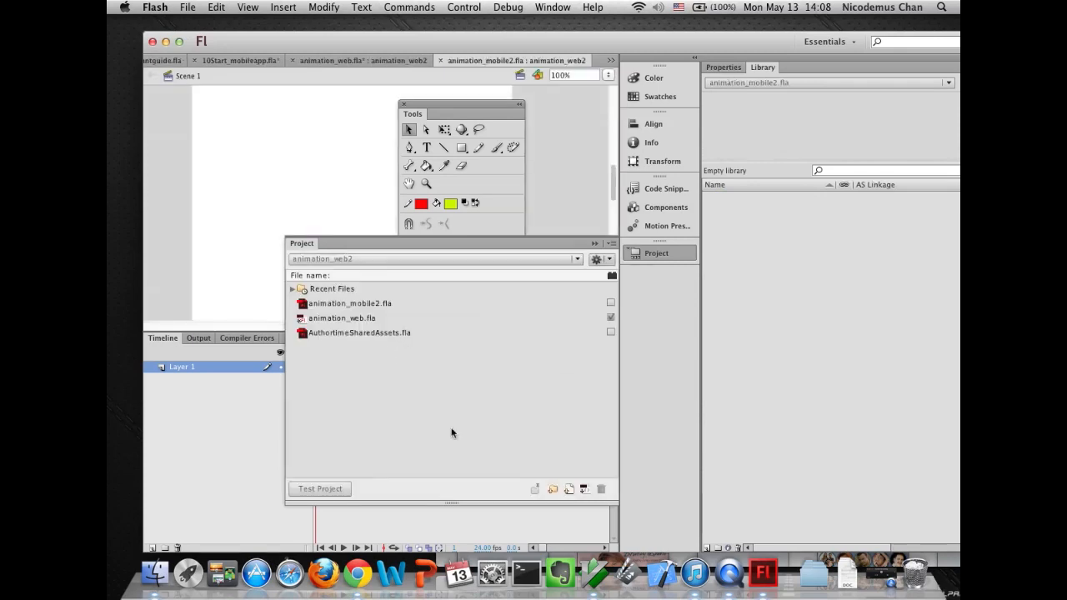
- Open AuthortimeSharedAssets.fla from the Project panel and select its rectshared symbol in the Library
{"action": "left_click", "coordinate": [638, 255]}
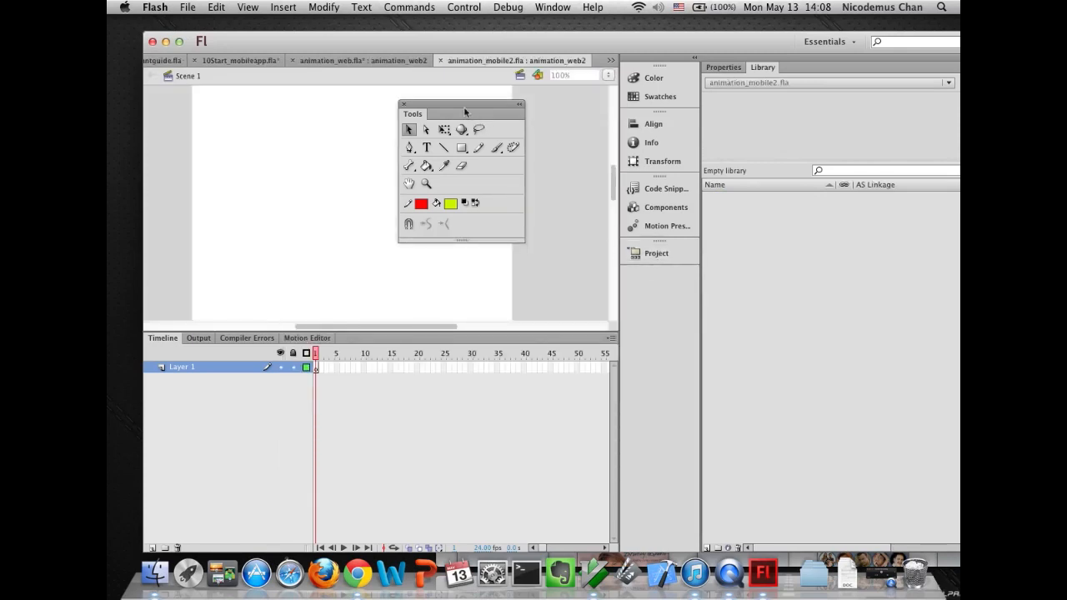
{"action": "left_click_drag", "start_coordinate": [464, 107], "coordinate": [501, 118]}
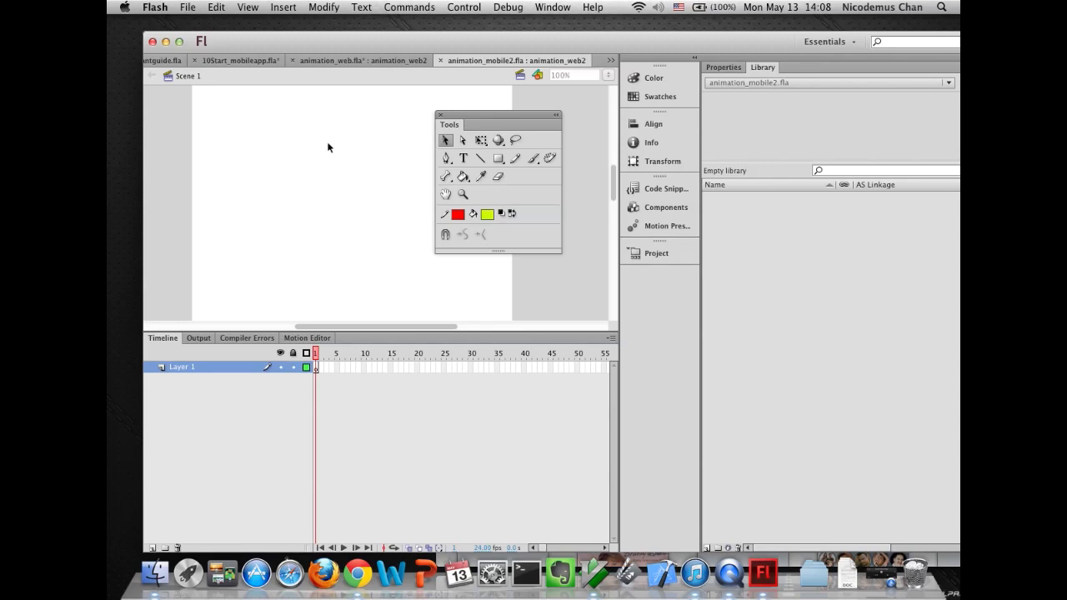
{"action": "left_click", "coordinate": [635, 252]}
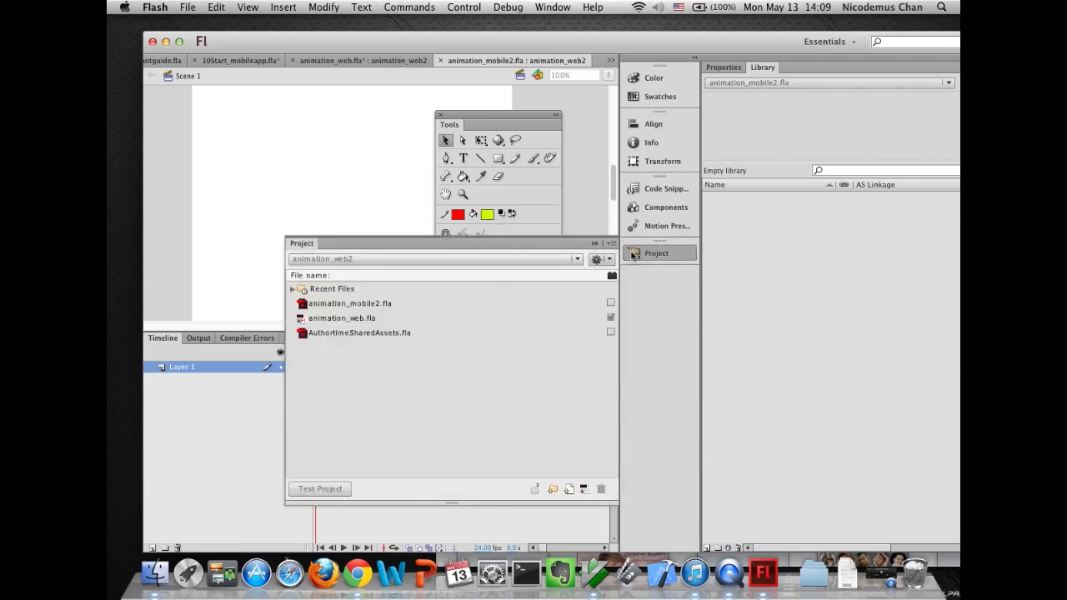
{"action": "left_click", "coordinate": [303, 337]}
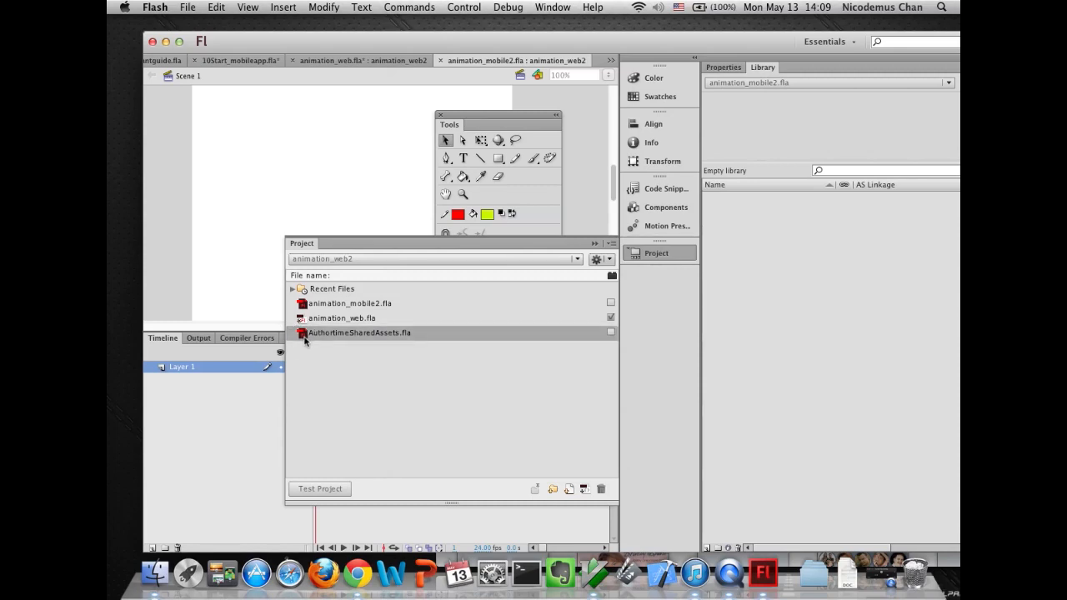
{"action": "double_click", "coordinate": [304, 334]}
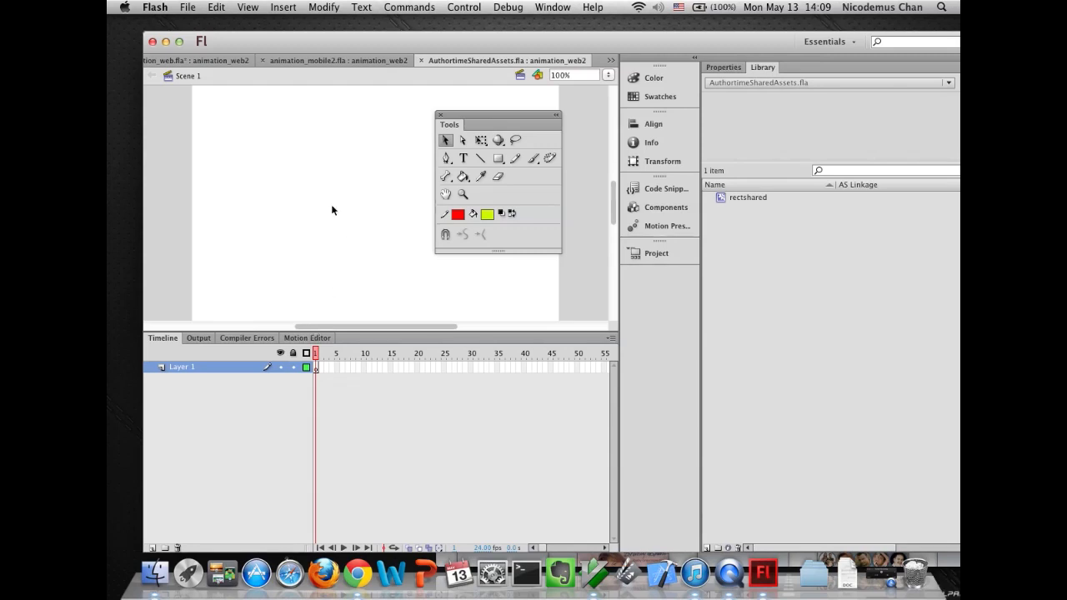
{"action": "left_click", "coordinate": [737, 200]}
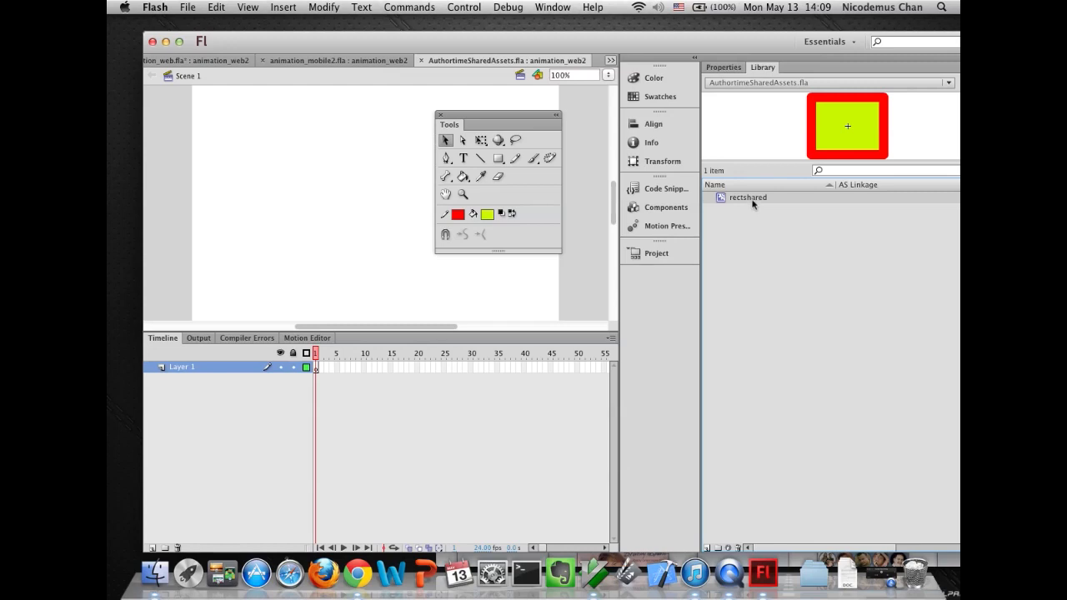
- Place a rectshared instance from the AuthortimeSharedAssets library onto the animation_mobile2.fla stage
{"action": "left_click", "coordinate": [315, 66]}
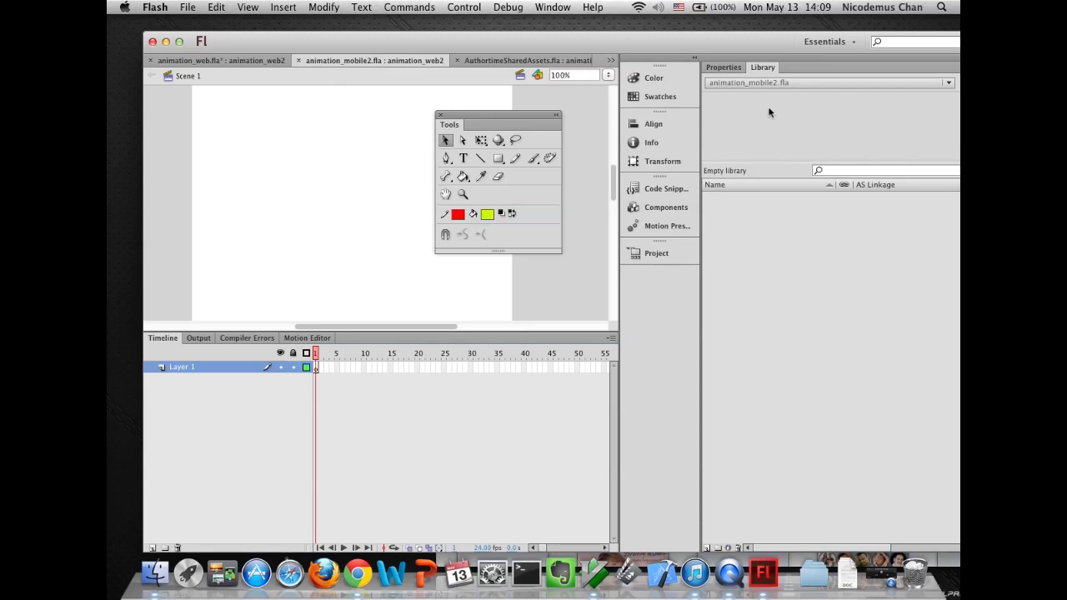
{"action": "left_click", "coordinate": [760, 84]}
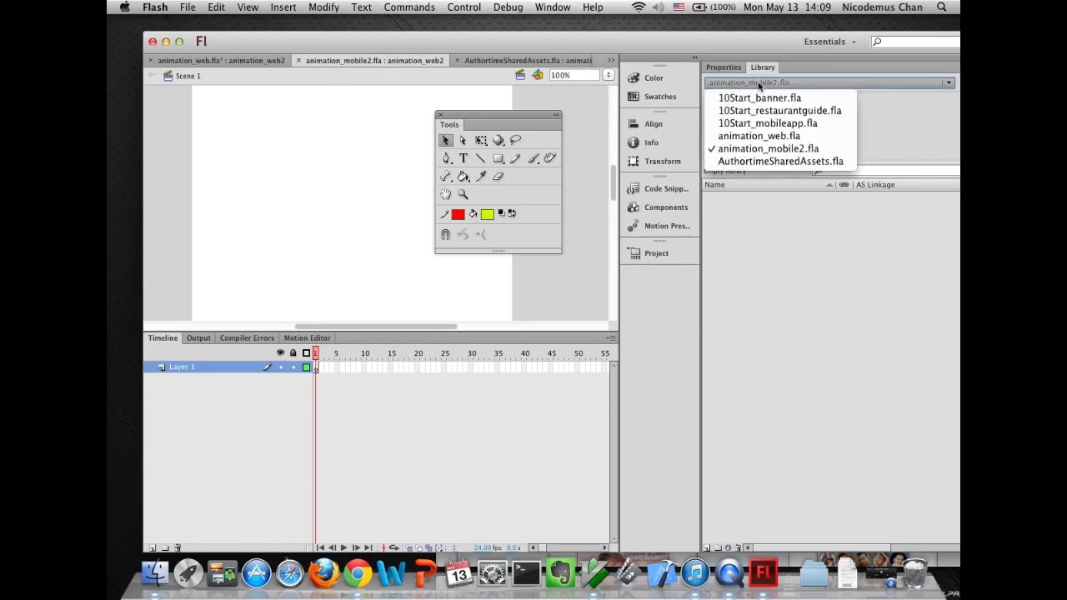
{"action": "left_click", "coordinate": [760, 162]}
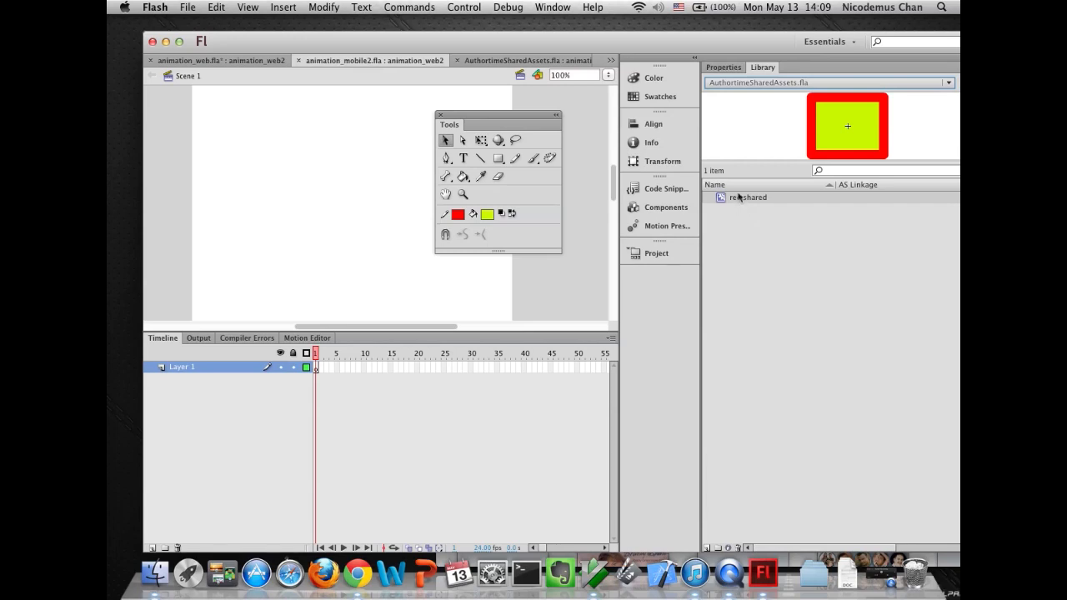
{"action": "left_click_drag", "start_coordinate": [738, 197], "coordinate": [318, 176]}
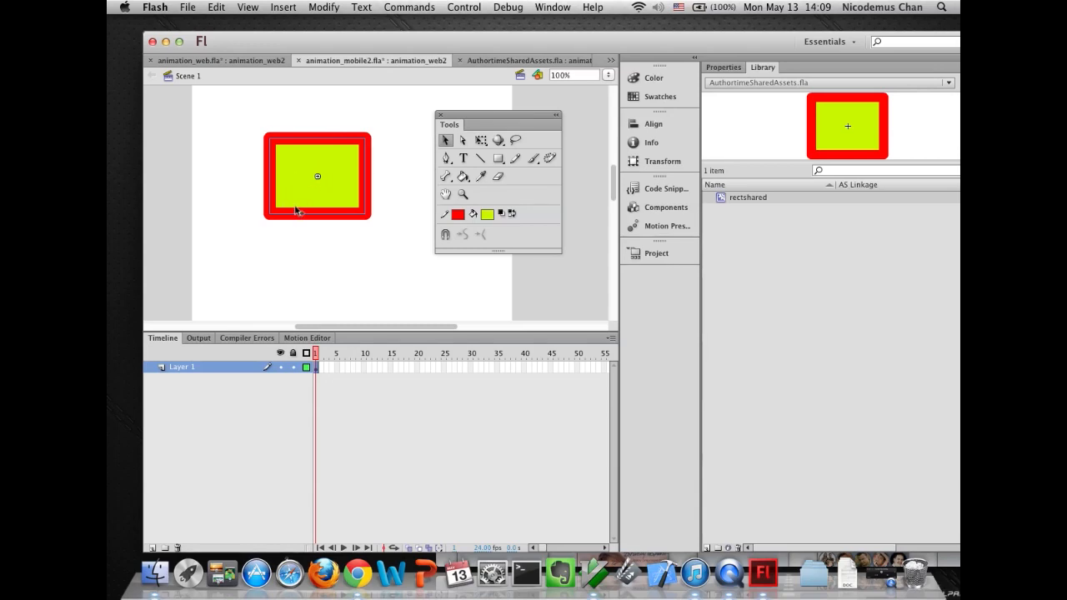
- Switch the Library to animation_mobile2.fla, select its rectshared symbol, and compare it with animation_web.fla's stage
{"action": "left_click", "coordinate": [749, 83]}
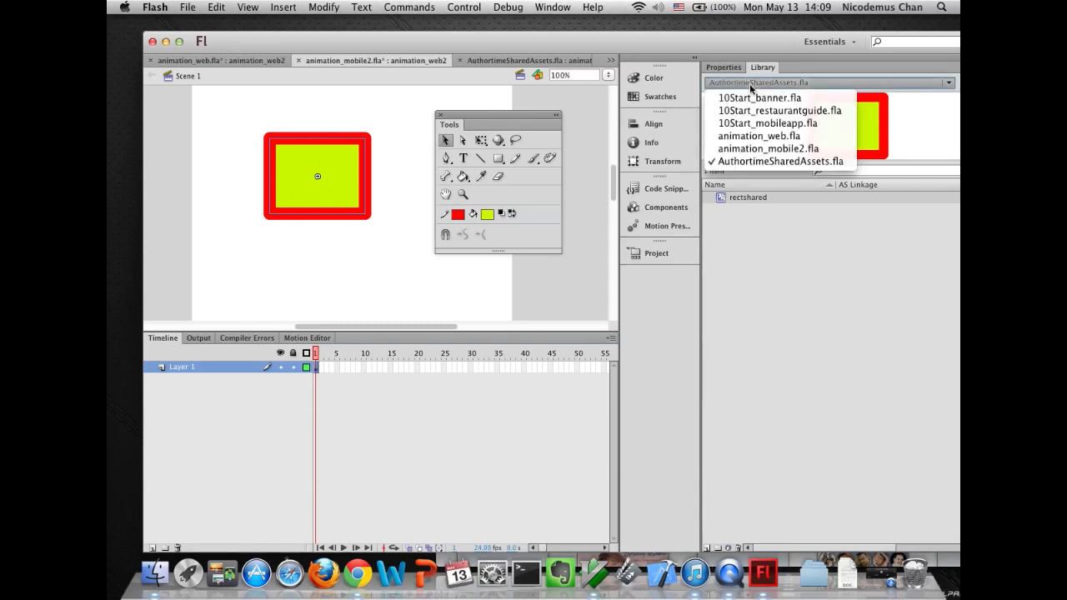
{"action": "left_click", "coordinate": [755, 149]}
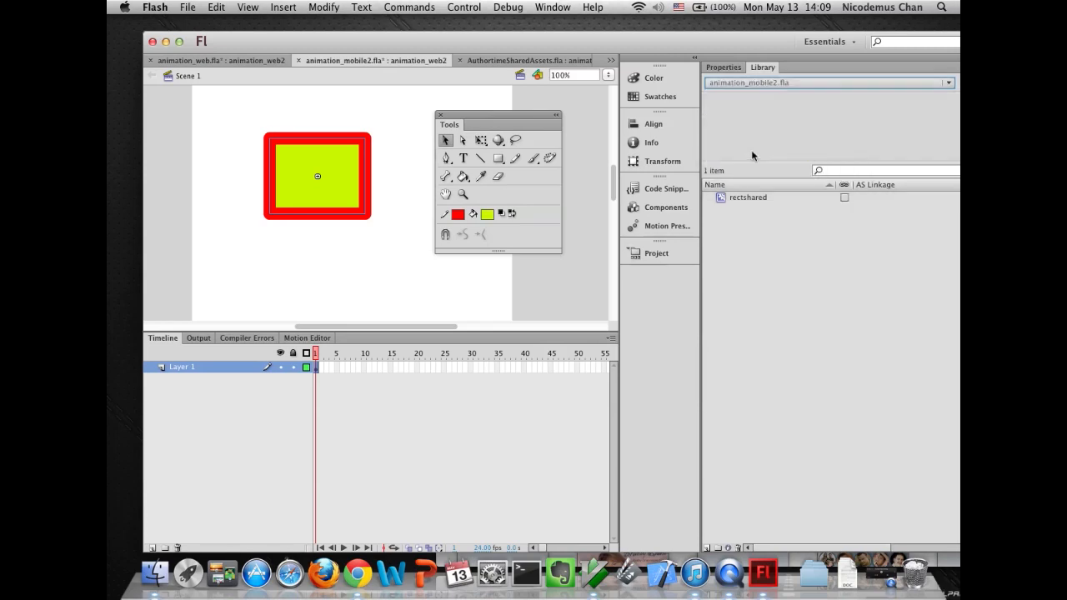
{"action": "left_click", "coordinate": [740, 200]}
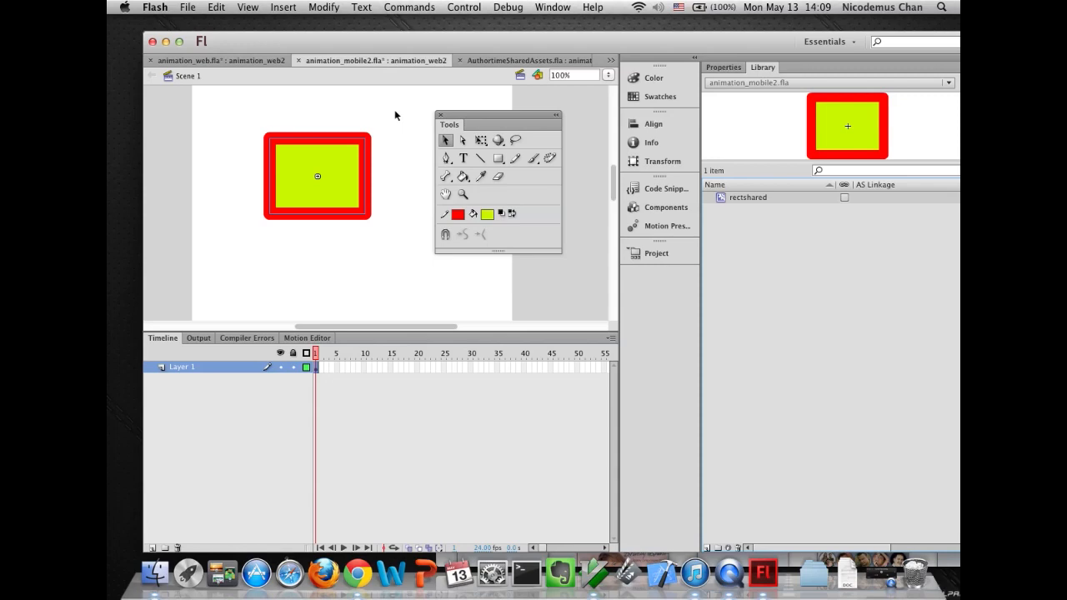
{"action": "left_click", "coordinate": [198, 62]}
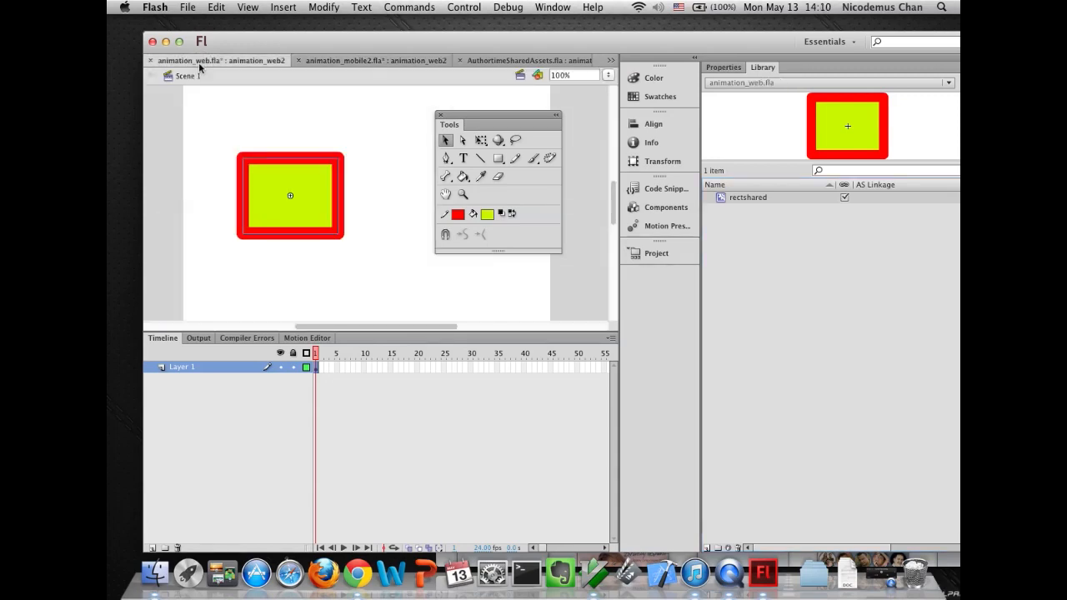
{"action": "left_click", "coordinate": [336, 60]}
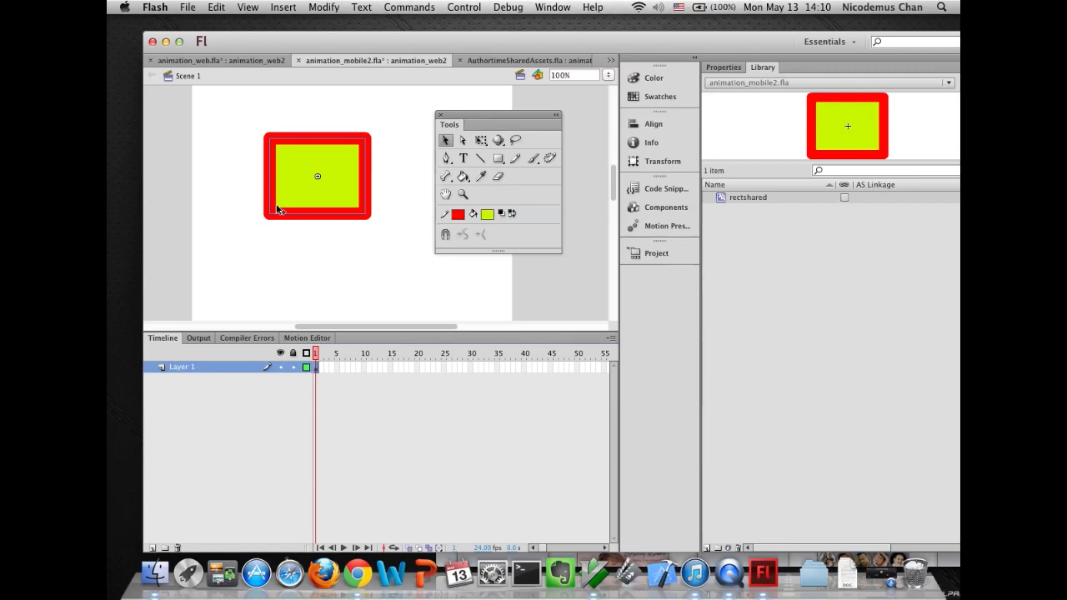
{"action": "left_click", "coordinate": [204, 65]}
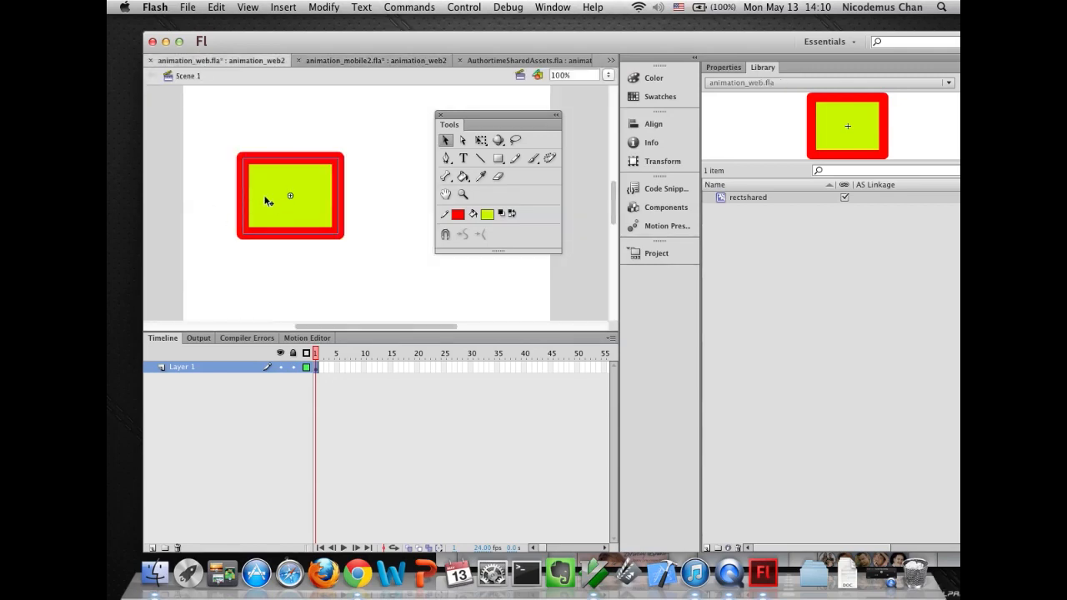
- Edit the rectshared symbol in animation_web.fla and change its fill colour to navy blue
{"action": "double_click", "coordinate": [267, 201]}
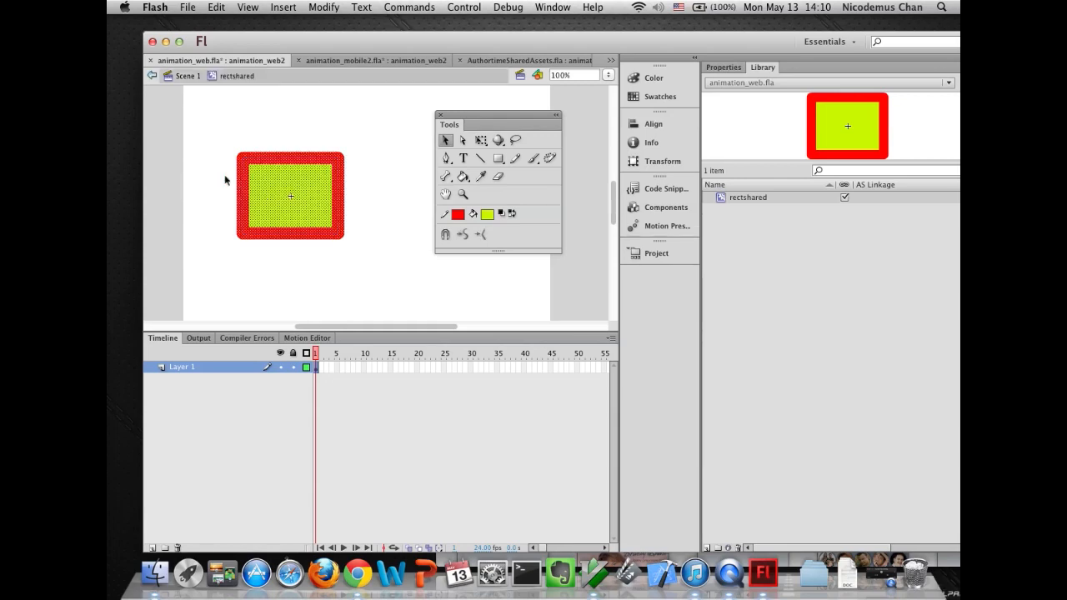
{"action": "left_click", "coordinate": [182, 77]}
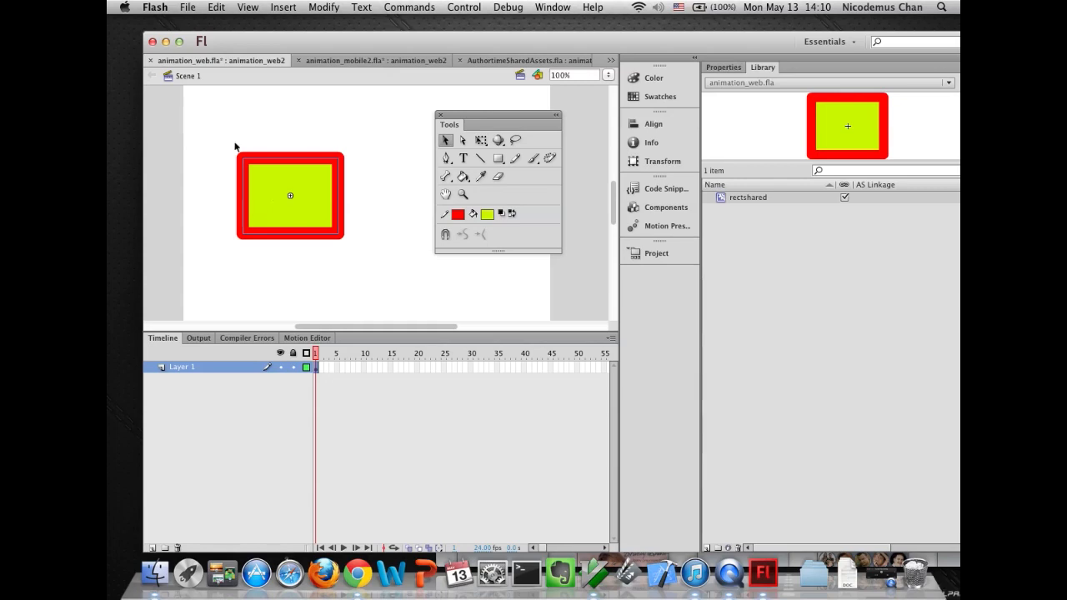
{"action": "double_click", "coordinate": [265, 202]}
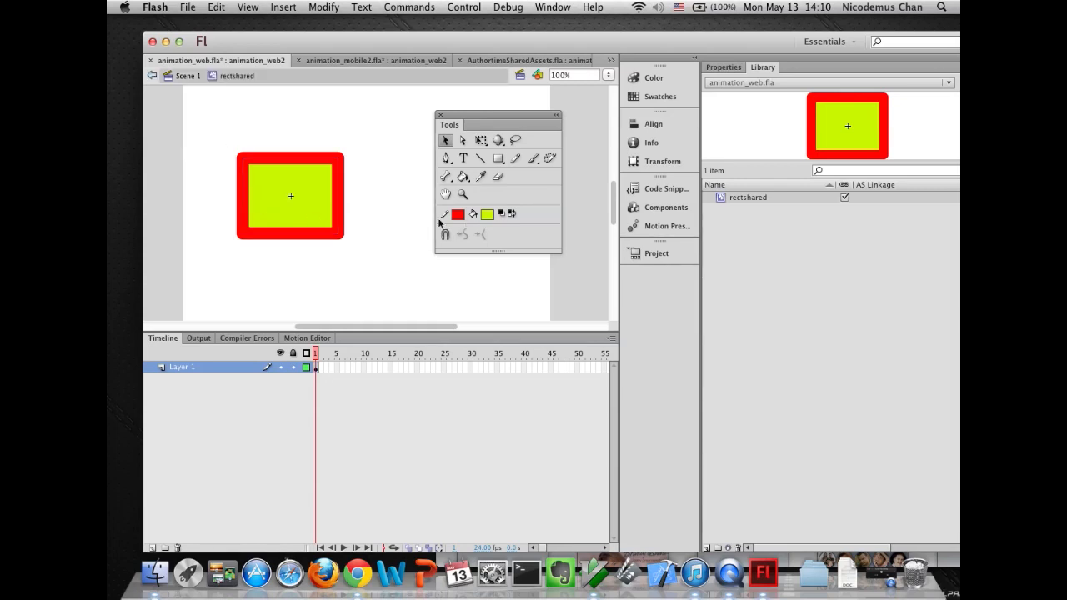
{"action": "left_click", "coordinate": [278, 179]}
{"action": "left_click", "coordinate": [487, 215]}
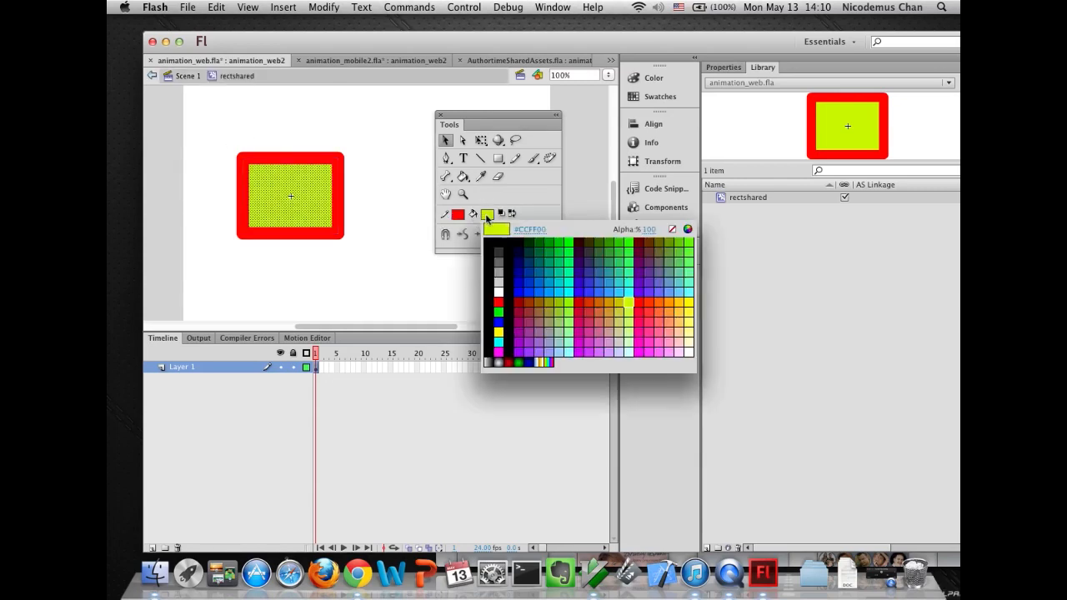
{"action": "left_click", "coordinate": [525, 263]}
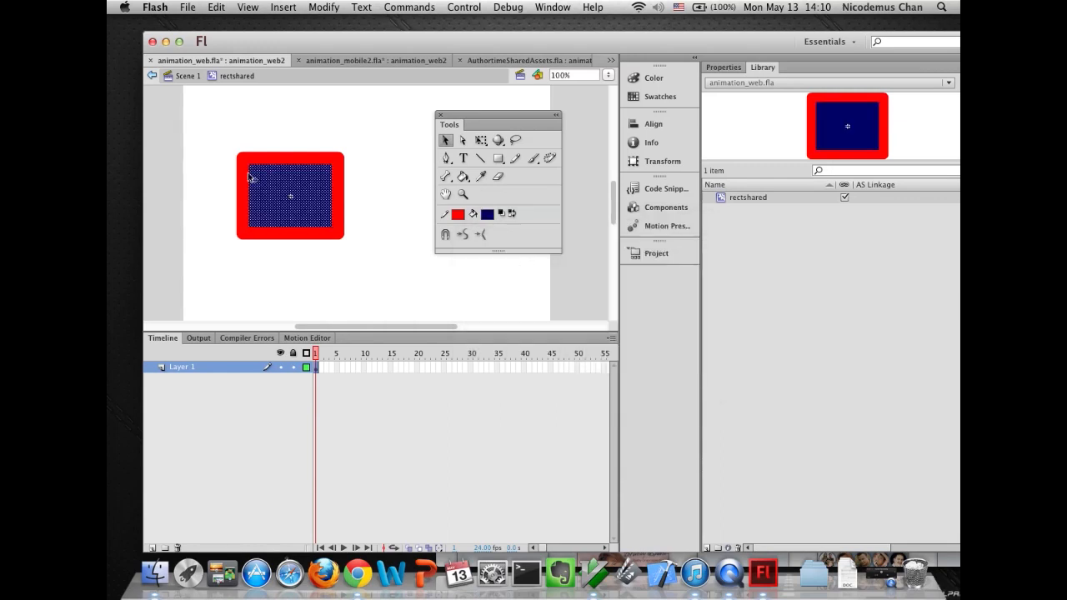
{"action": "left_click", "coordinate": [222, 126]}
{"action": "left_click", "coordinate": [181, 77]}
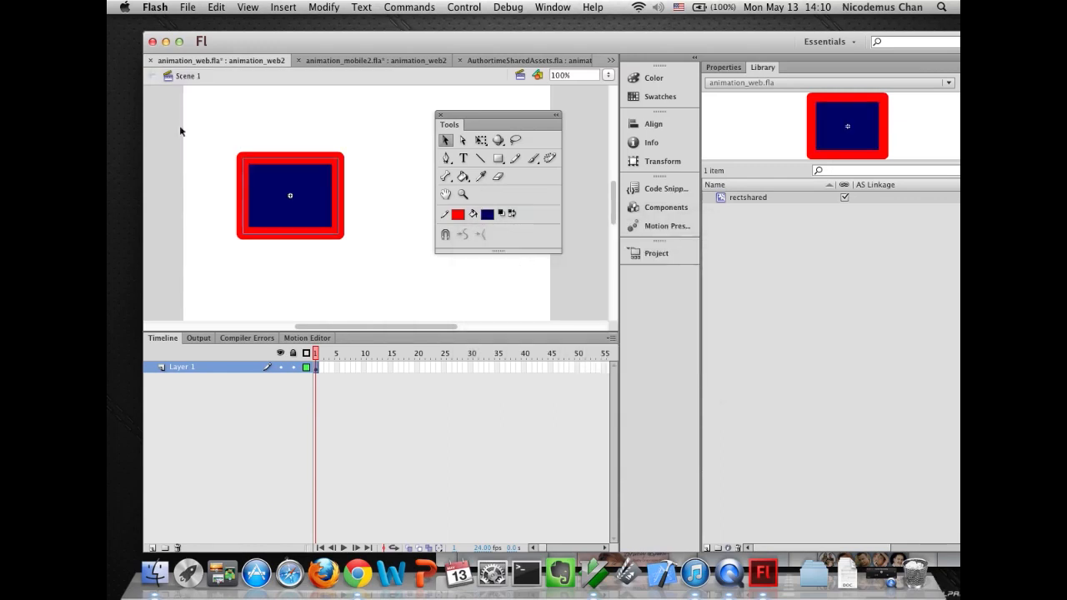
- Mark the rectshared symbol in animation_mobile2.fla's Library for sharing with the project
{"action": "left_click", "coordinate": [375, 61]}
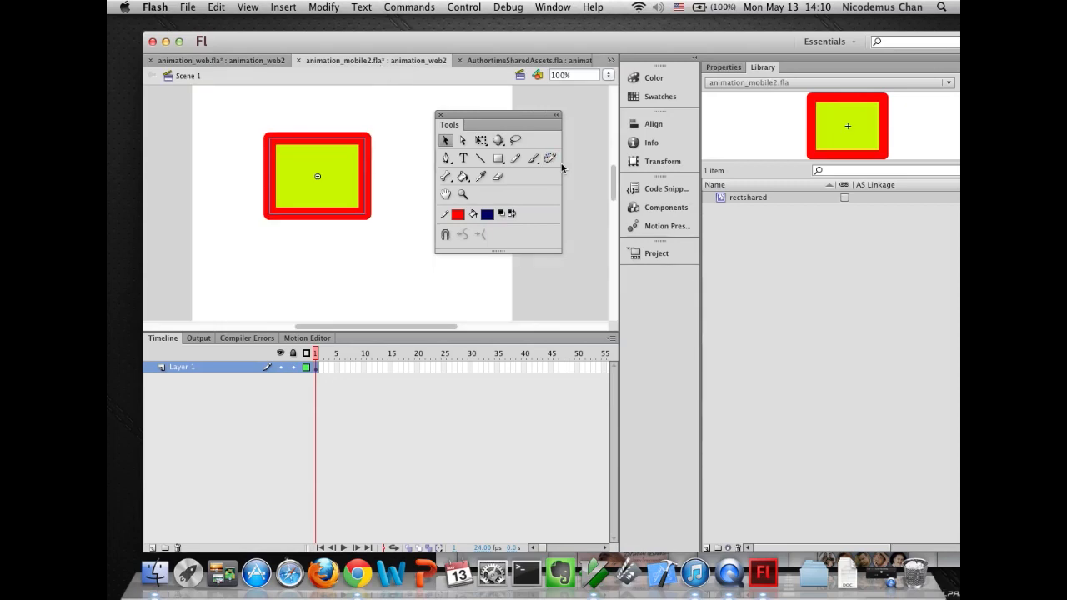
{"action": "left_click", "coordinate": [843, 197]}
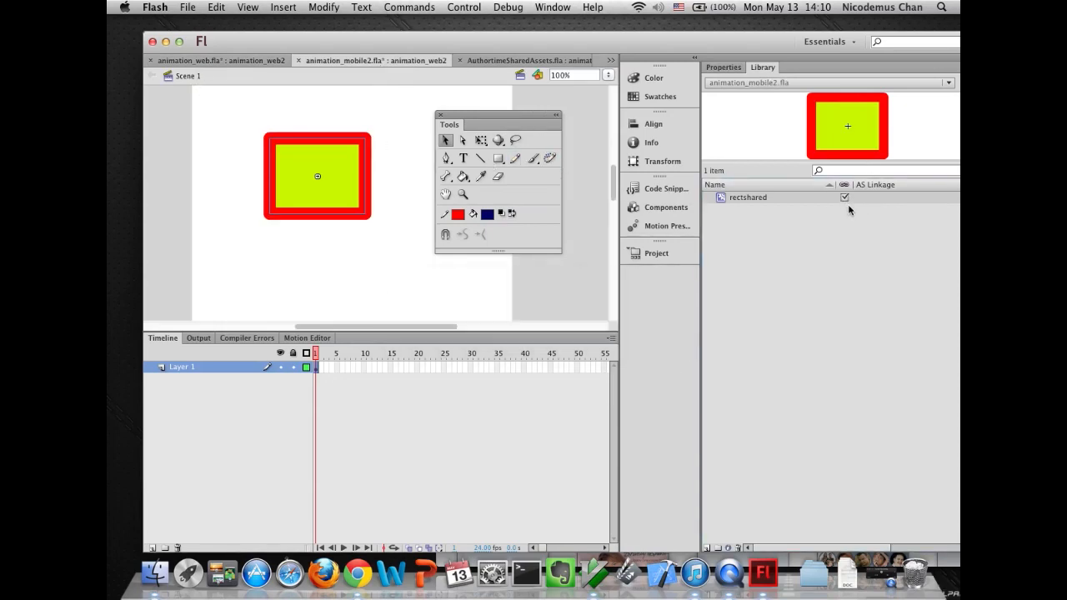
{"action": "left_click", "coordinate": [238, 60]}
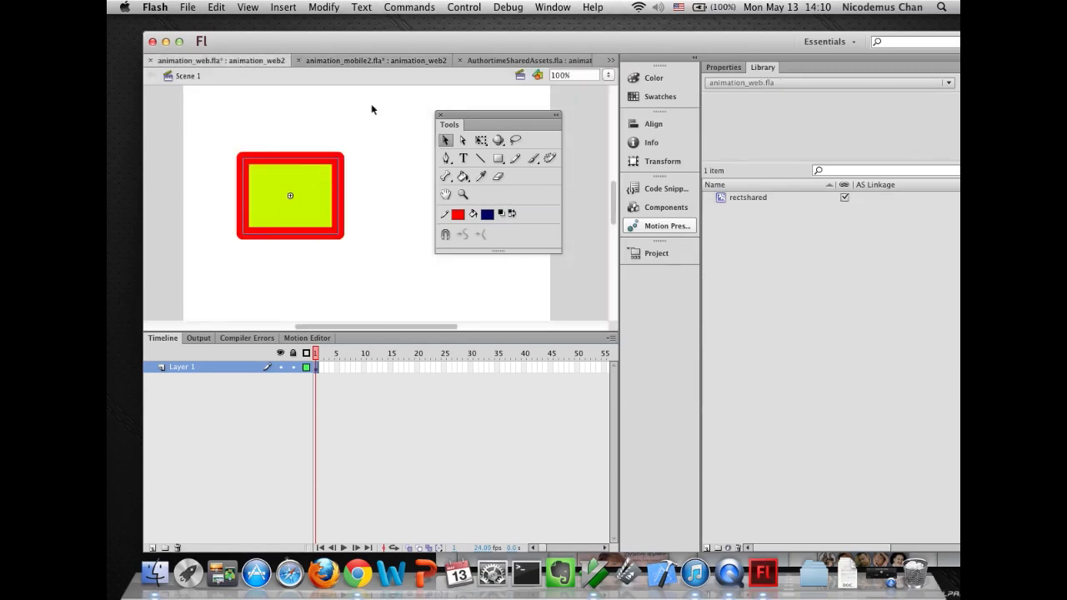
{"action": "left_click", "coordinate": [357, 60]}
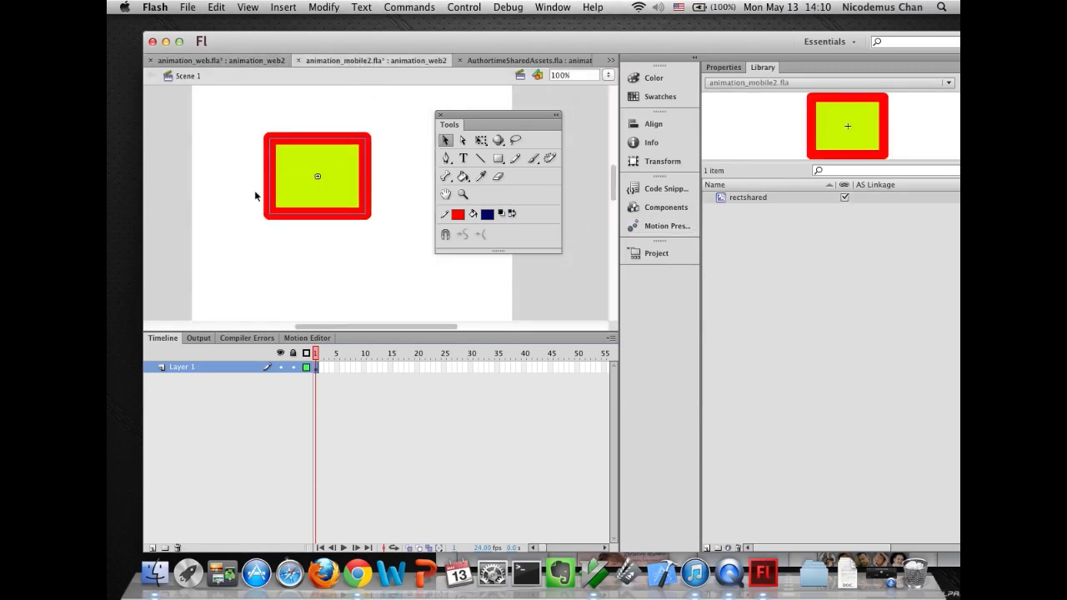
- Edit the rectshared symbol in animation_web.fla and change its fill colour to gray
{"action": "left_click", "coordinate": [214, 61]}
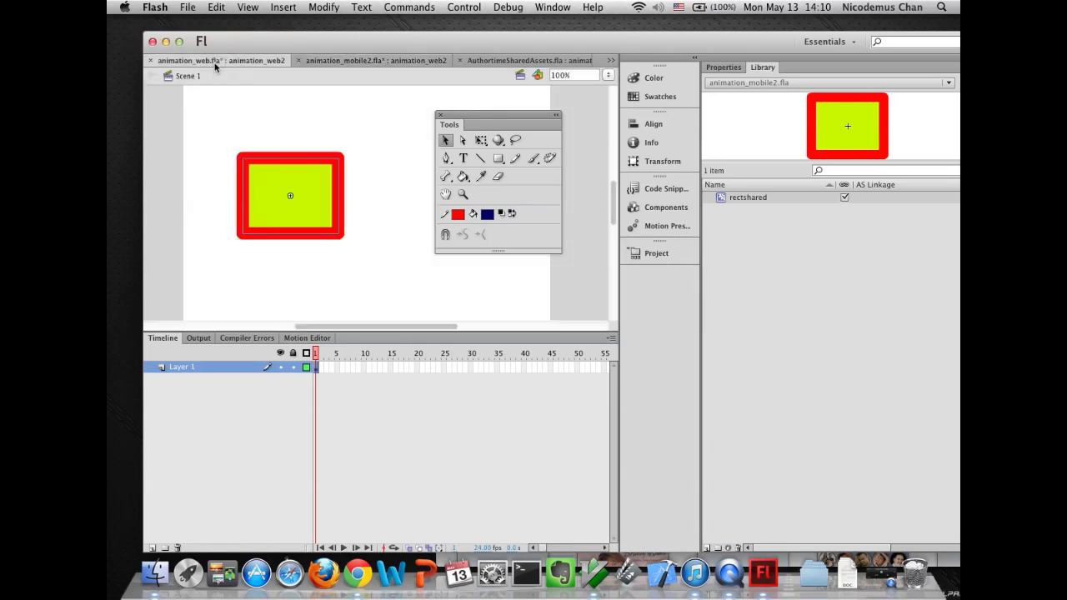
{"action": "double_click", "coordinate": [271, 188]}
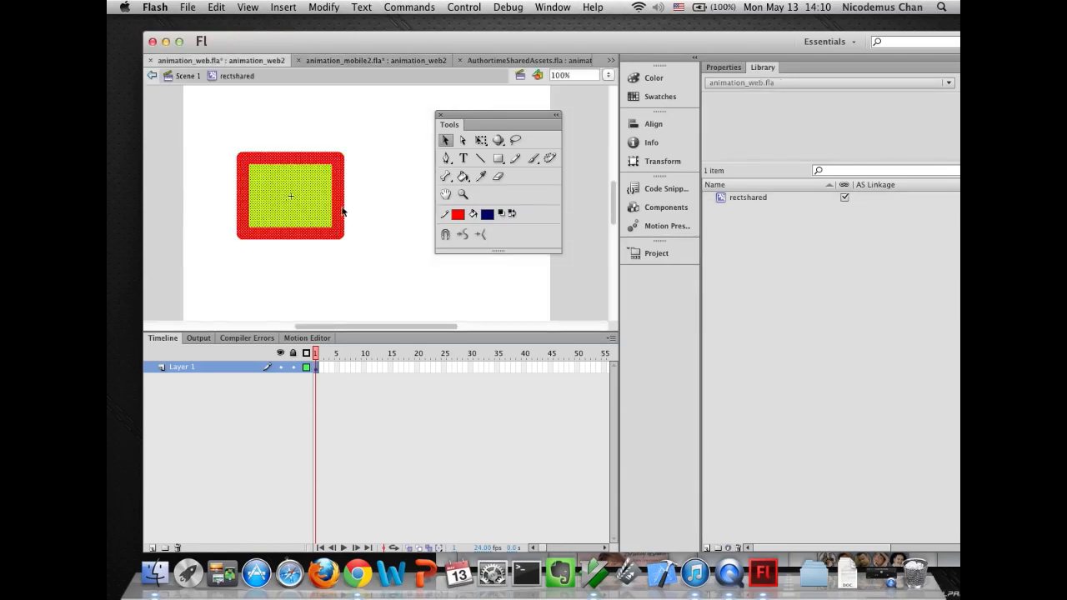
{"action": "left_click", "coordinate": [488, 214]}
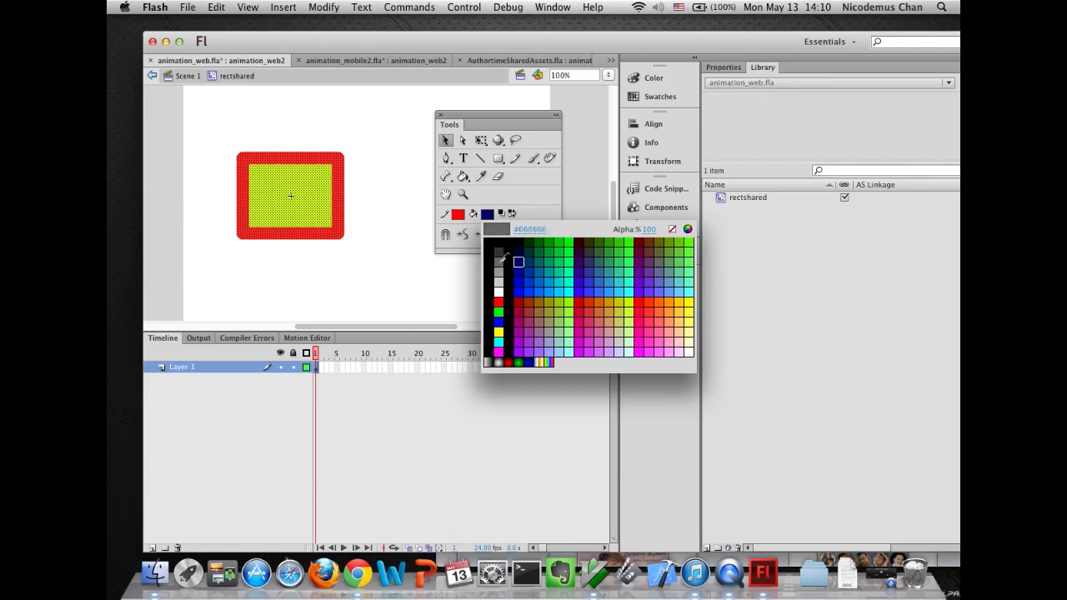
{"action": "left_click", "coordinate": [499, 262]}
{"action": "left_click", "coordinate": [282, 297]}
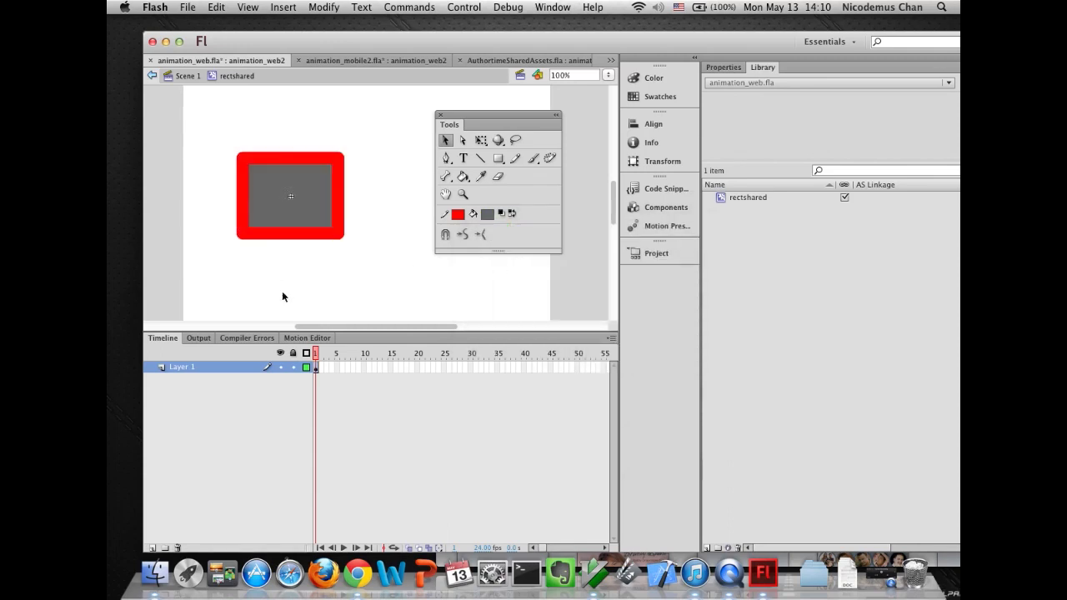
{"action": "left_click", "coordinate": [191, 78]}
- Check the rectshared symbol and instance in animation_mobile2.fla
{"action": "left_click", "coordinate": [343, 63]}
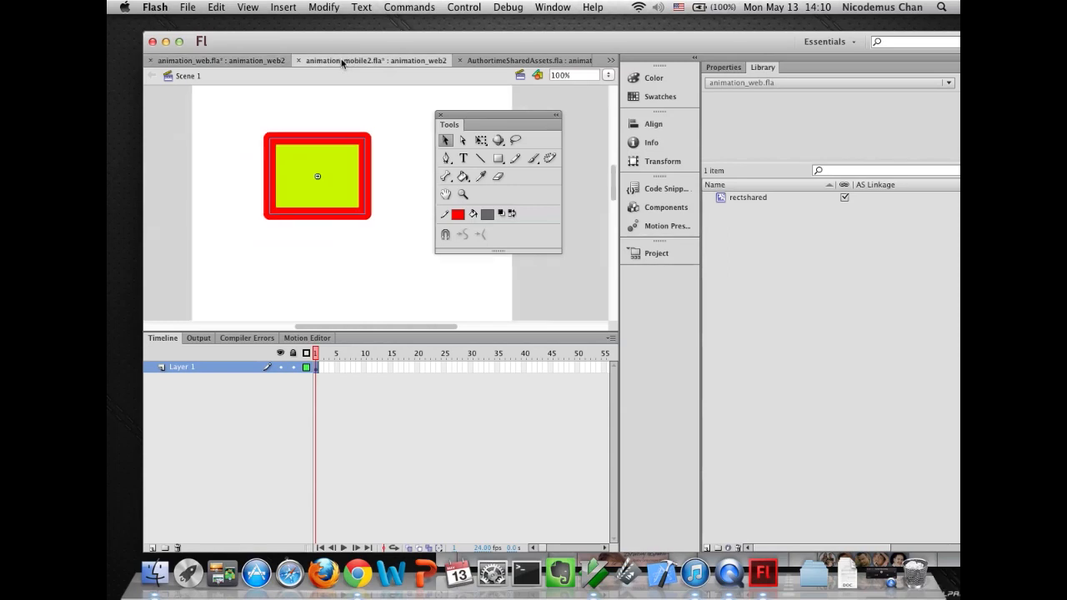
{"action": "left_click", "coordinate": [756, 200]}
{"action": "left_click", "coordinate": [294, 243]}
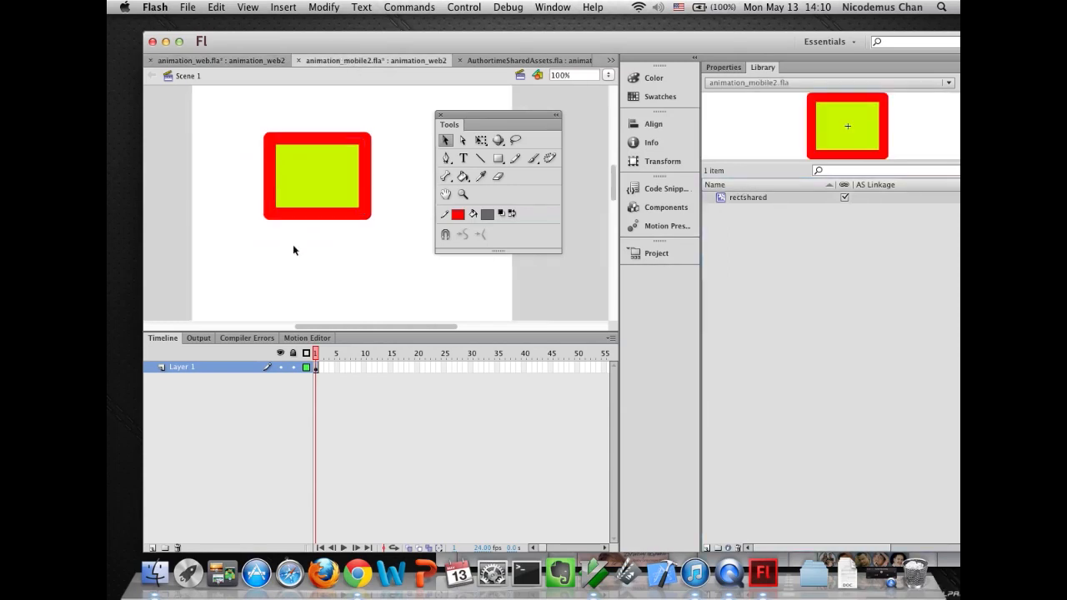
- Save animation_web.fla
{"action": "left_click", "coordinate": [198, 62]}
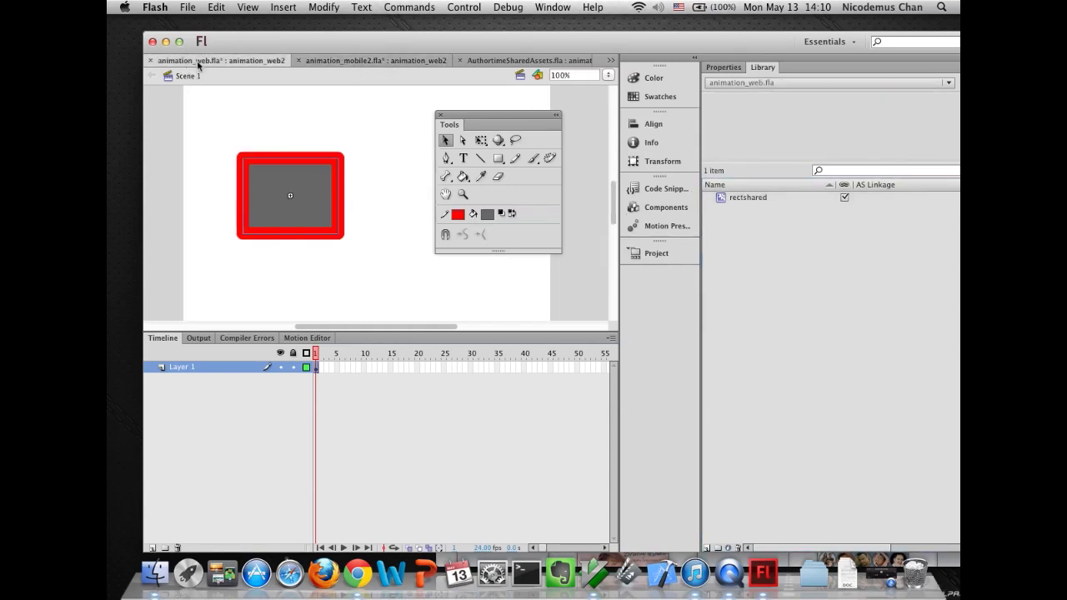
{"action": "left_click", "coordinate": [186, 8]}
{"action": "left_click", "coordinate": [197, 107]}
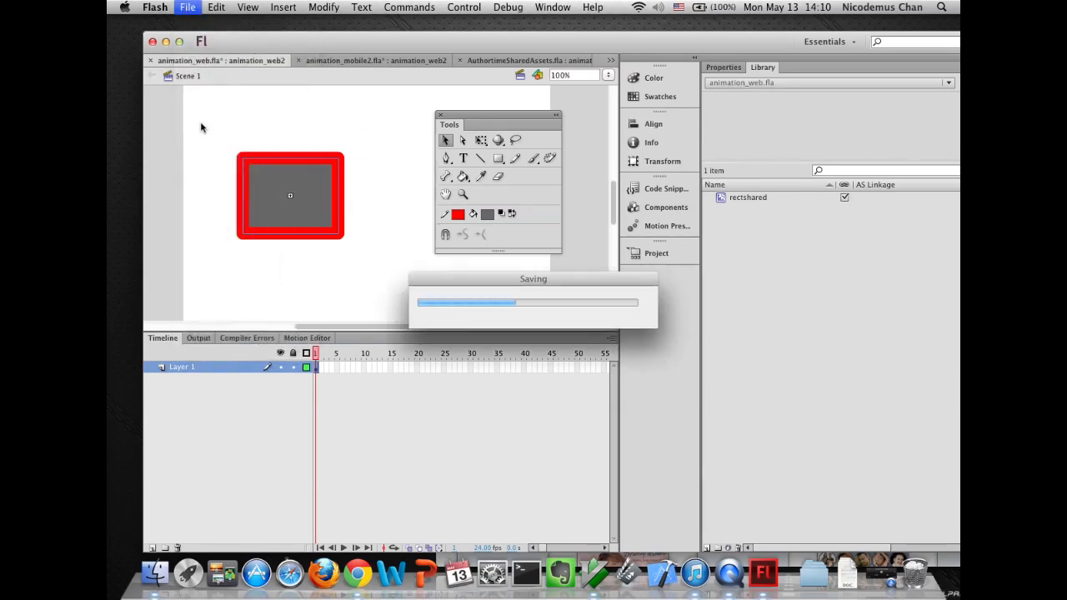
- Compare the rectshared instances in animation_mobile2.fla and animation_web.fla
{"action": "left_click", "coordinate": [328, 62]}
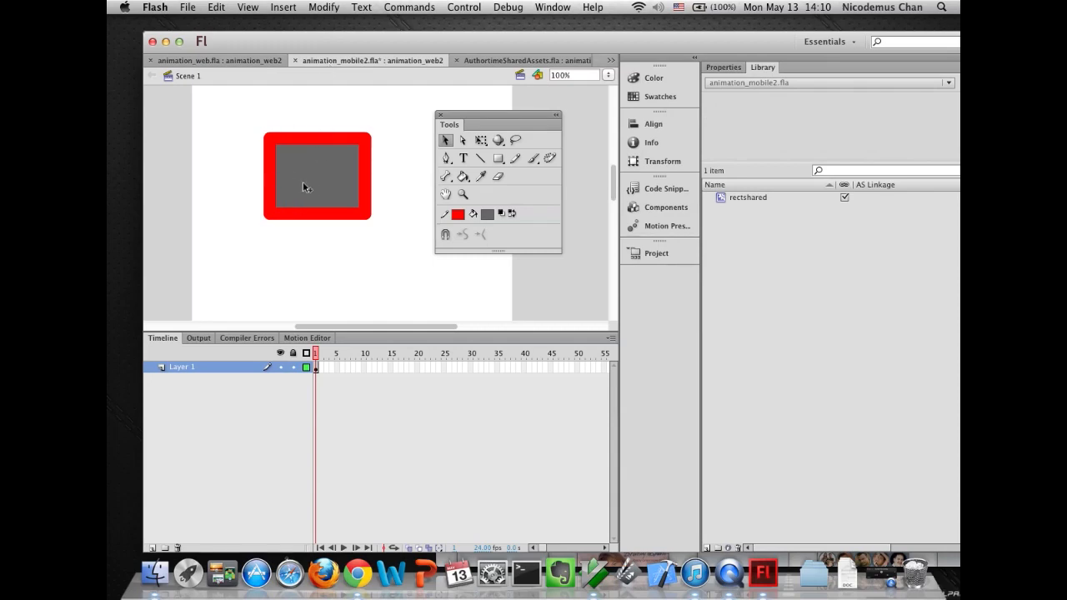
{"action": "left_click", "coordinate": [231, 61]}
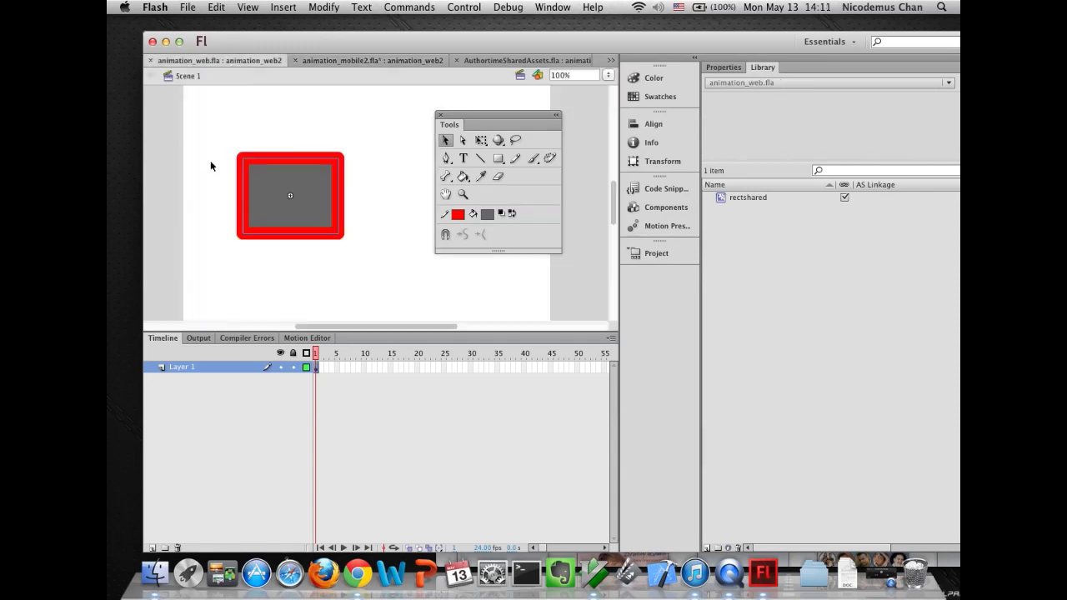
{"action": "left_click", "coordinate": [352, 62]}
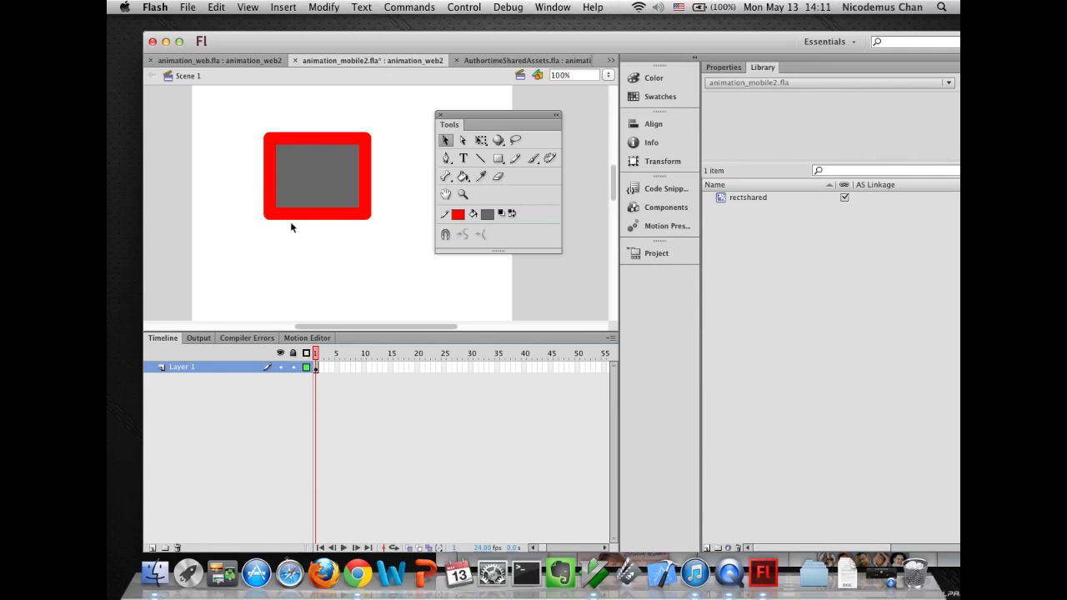